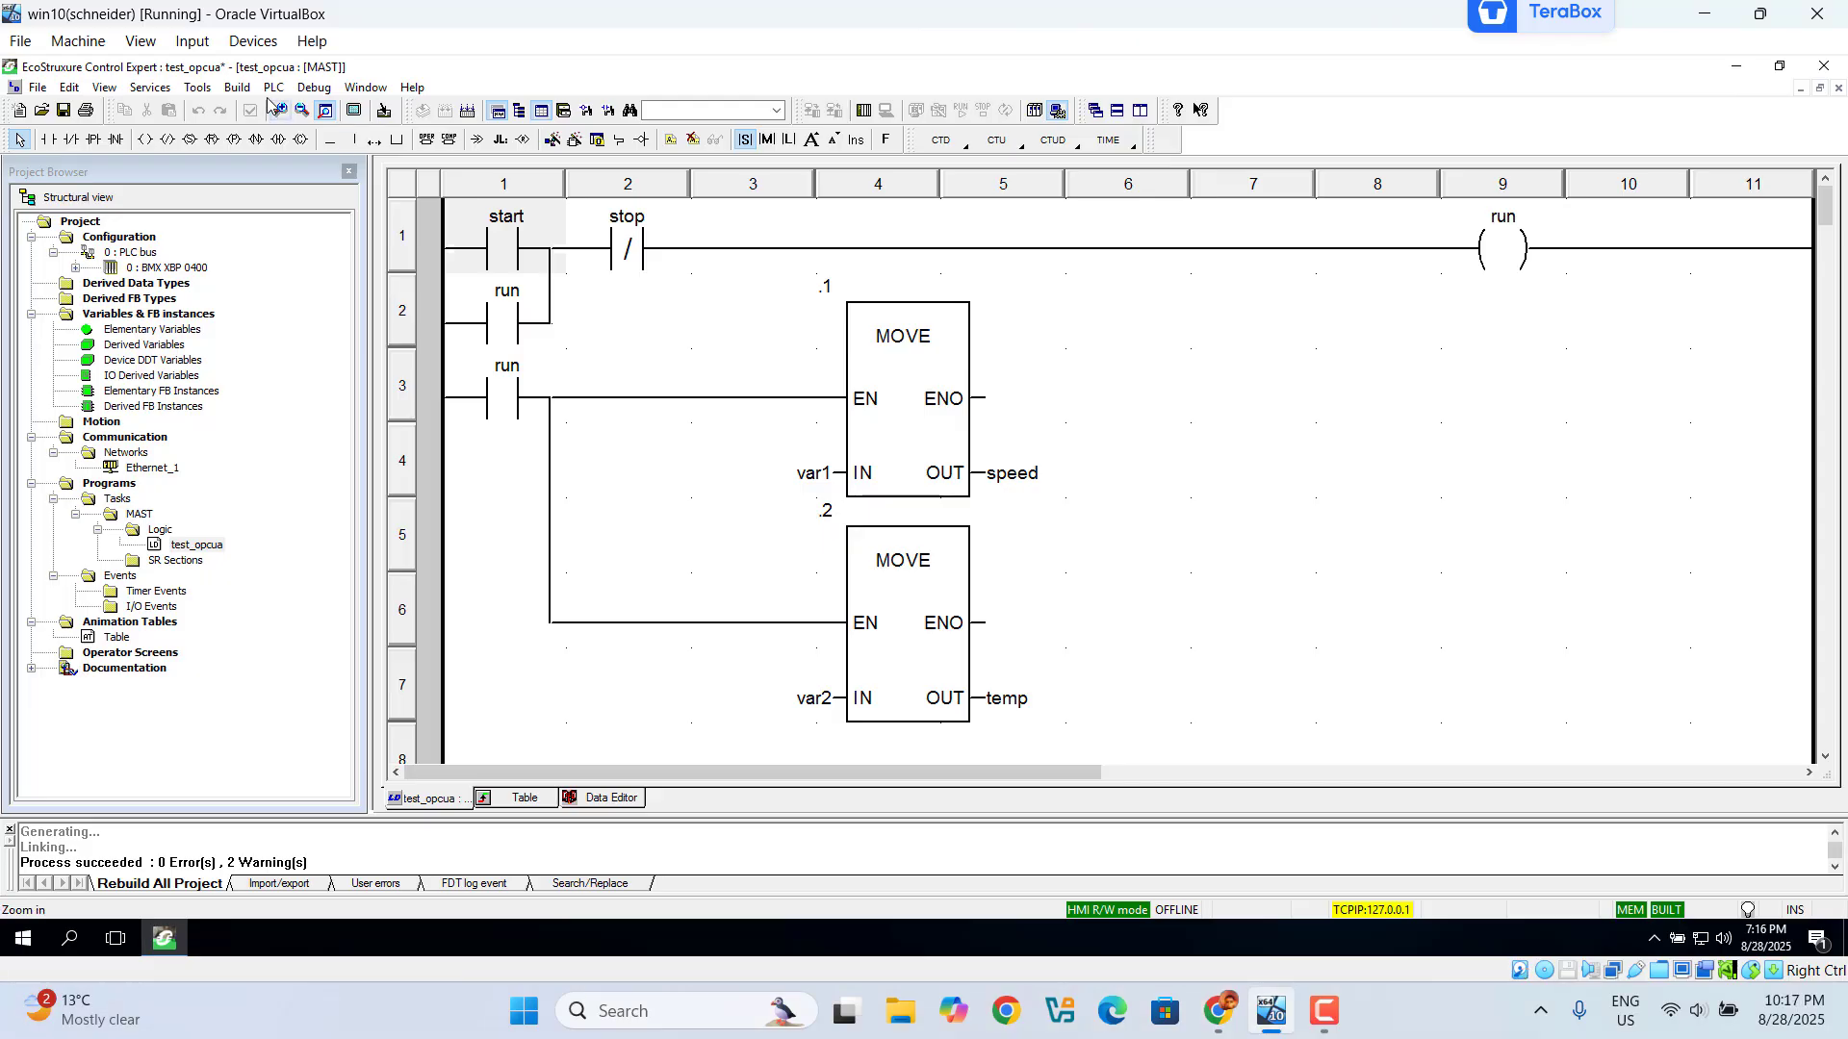
# Step: Rebuild the entire project in Control Expert, confirming the rebuild
pyautogui.click(237, 87)
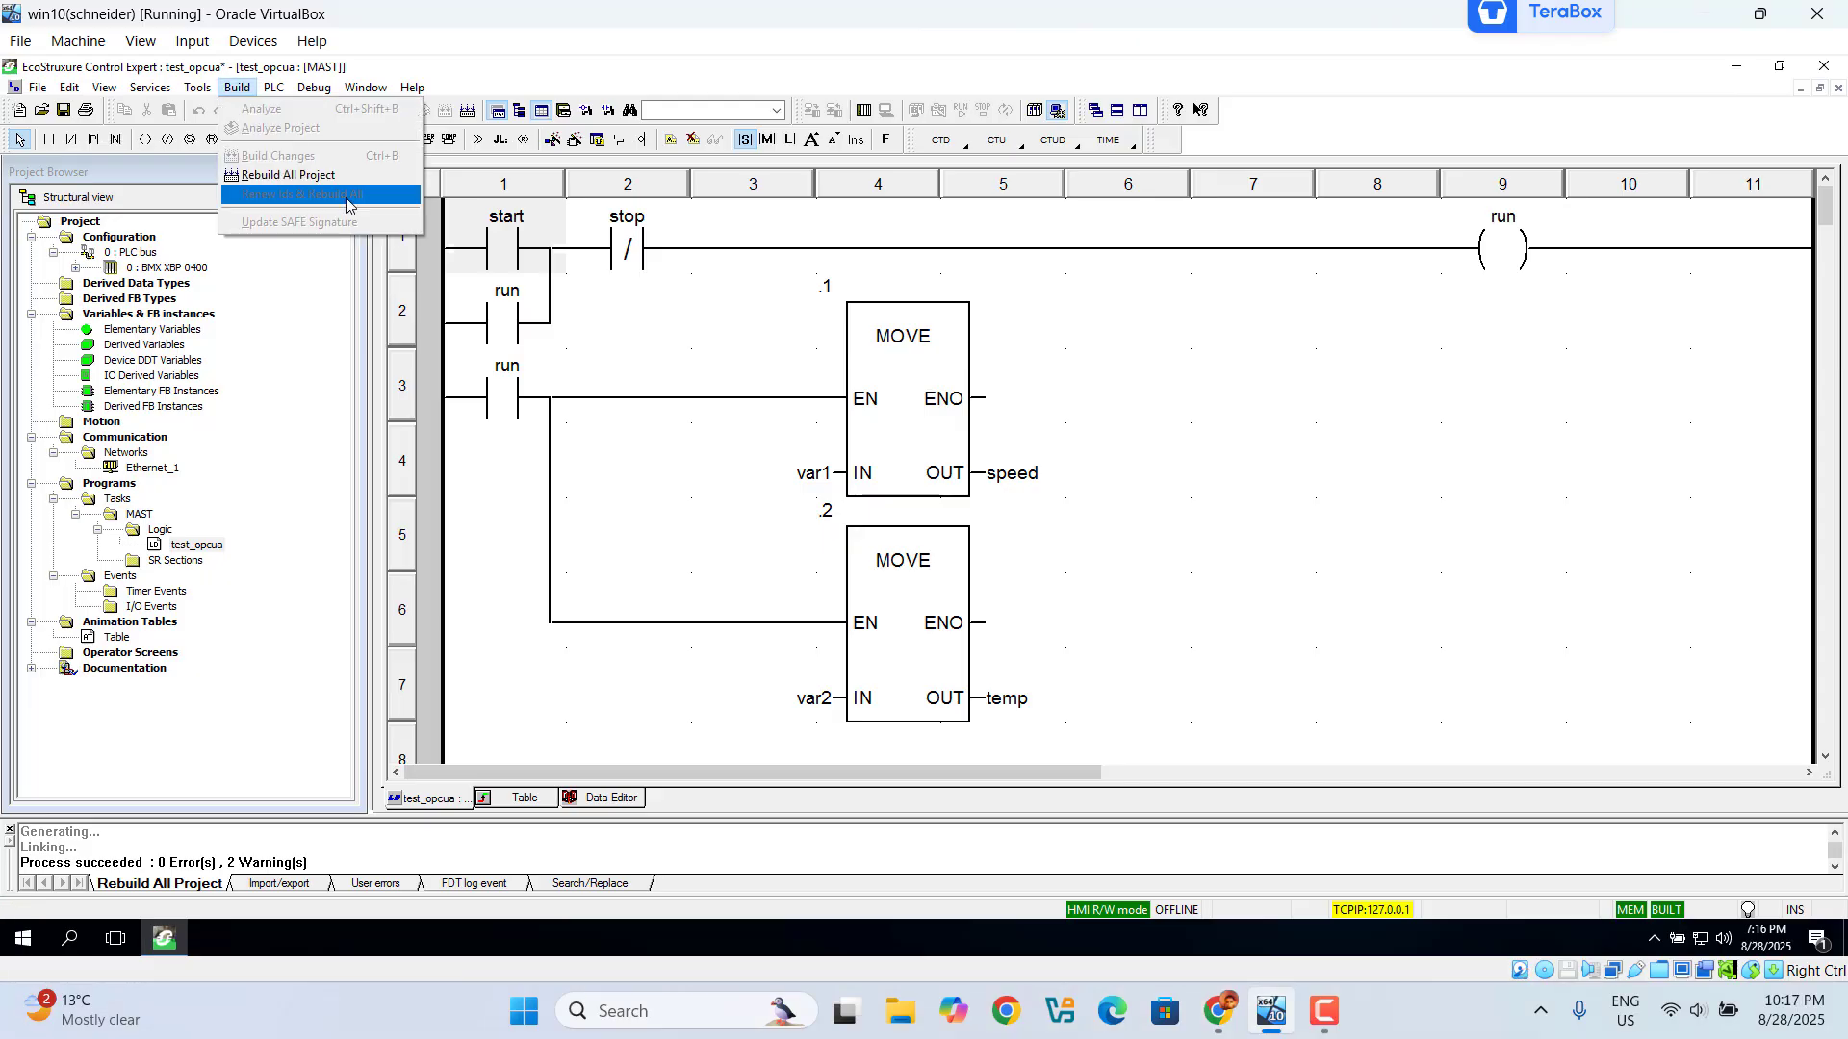
pyautogui.click(319, 176)
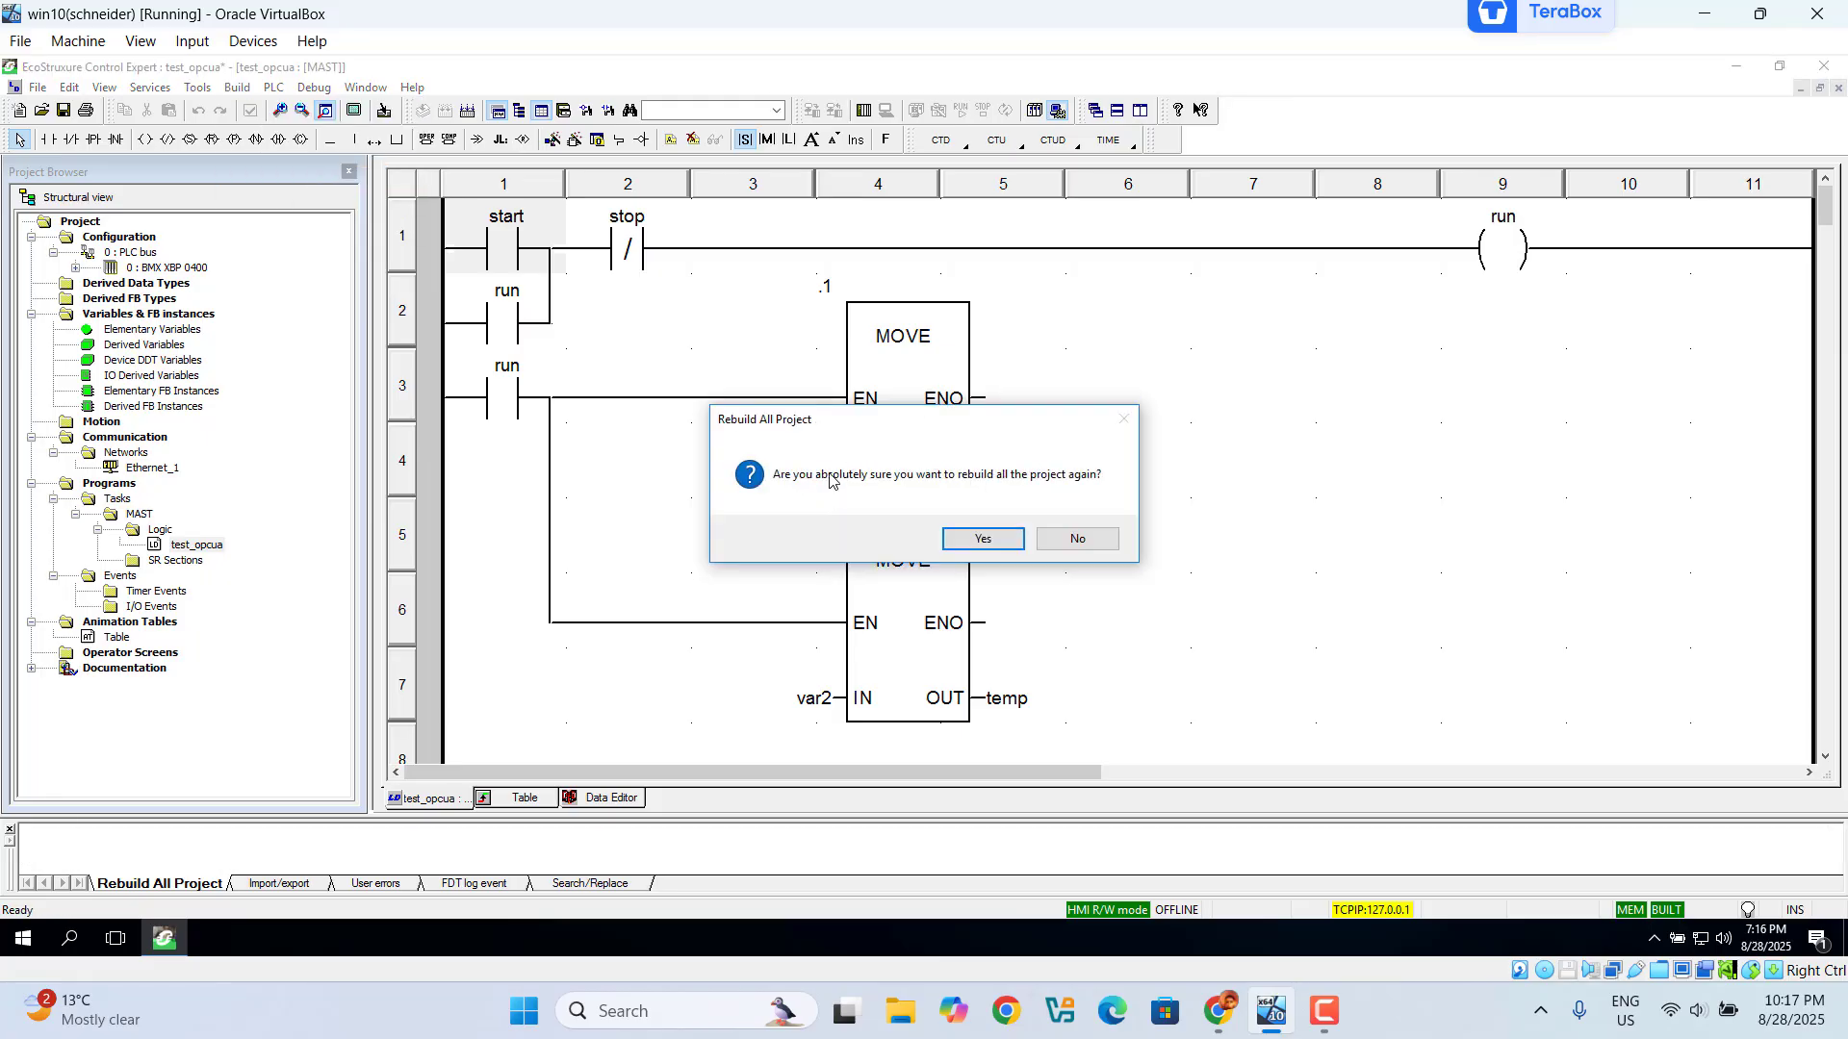
pyautogui.click(984, 540)
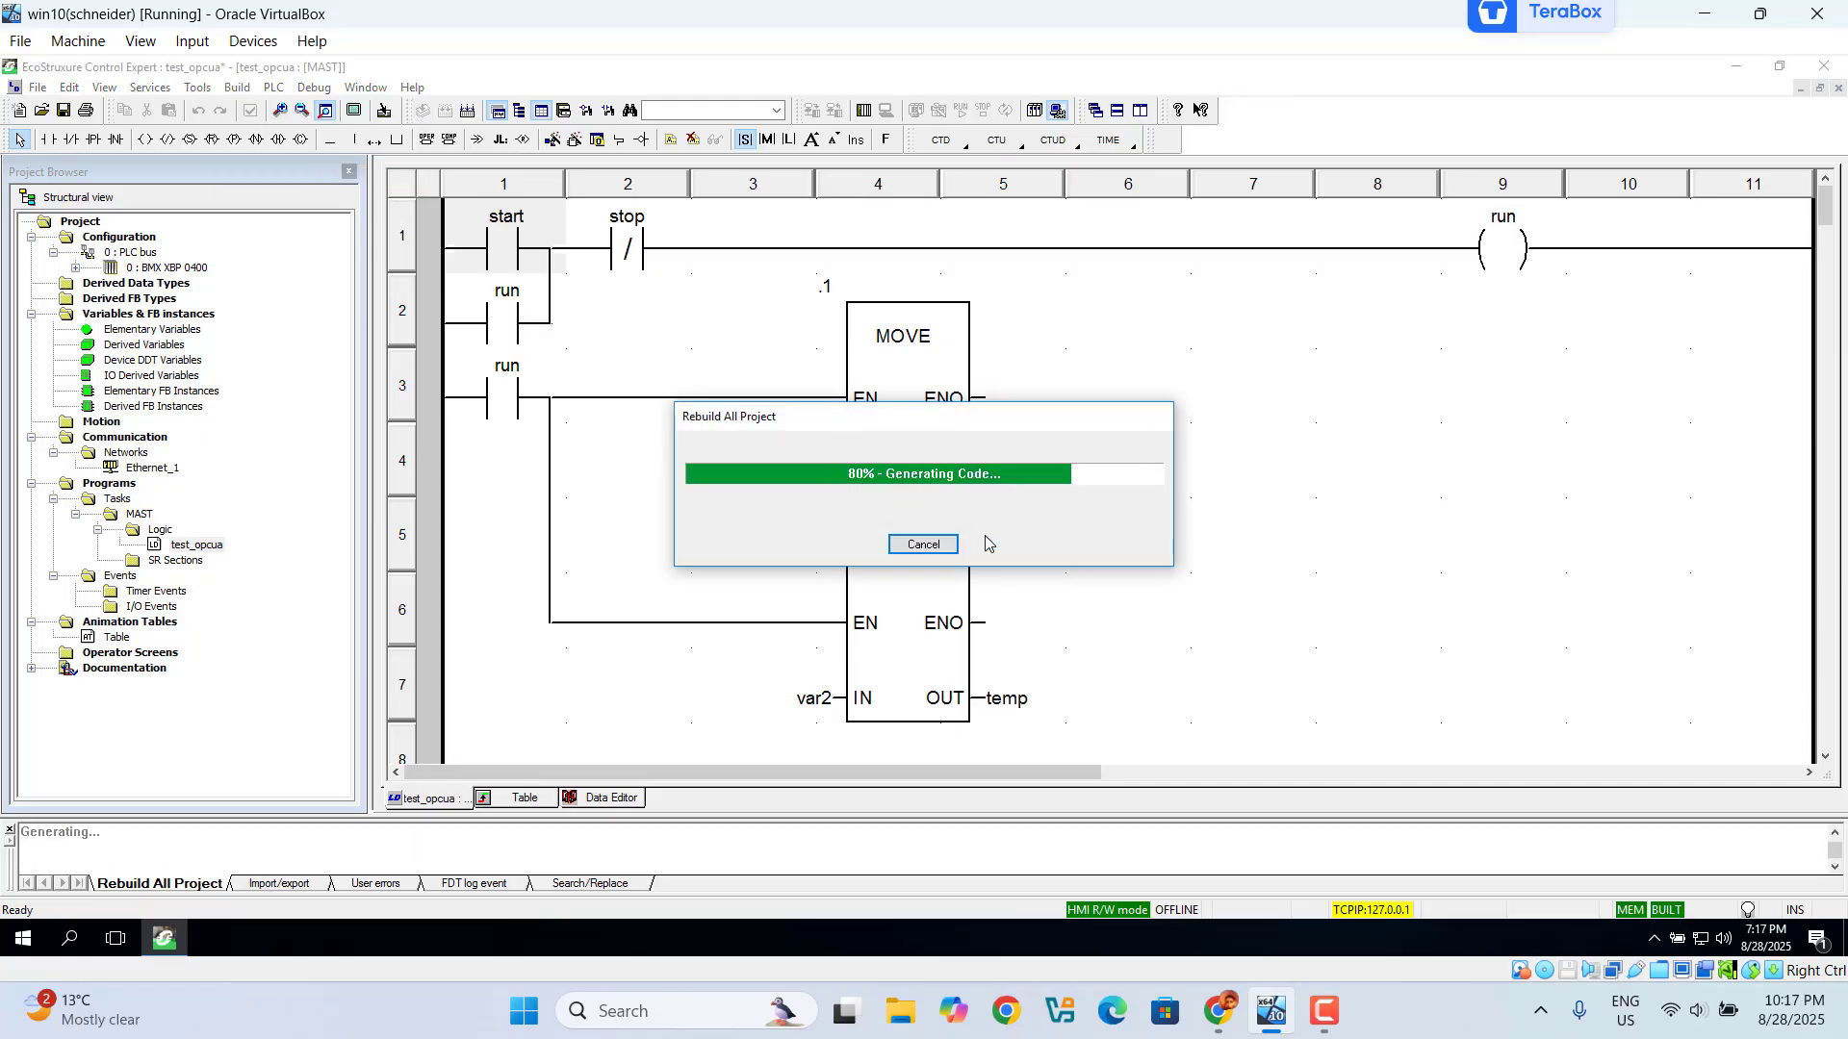
# Step: Switch to simulation mode, connect to the simulated PLC, and bring up Transfer Project to PLC
pyautogui.click(274, 88)
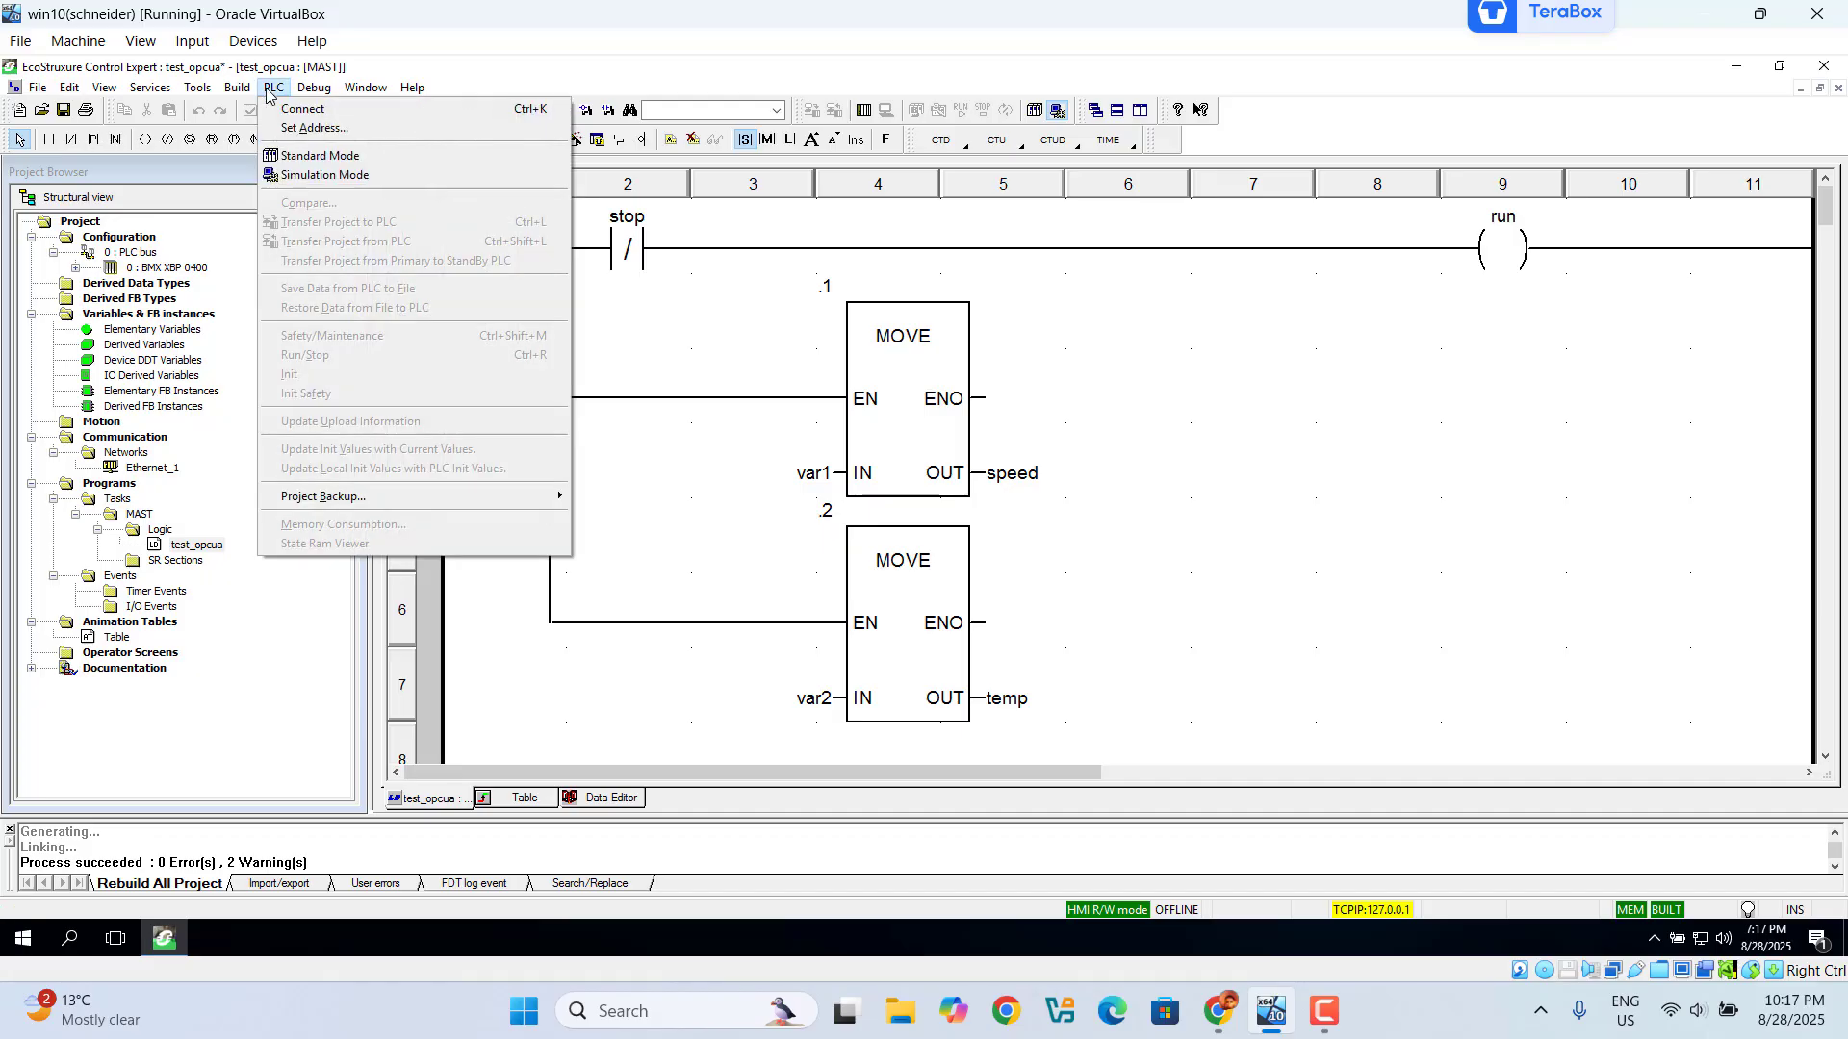
pyautogui.click(333, 180)
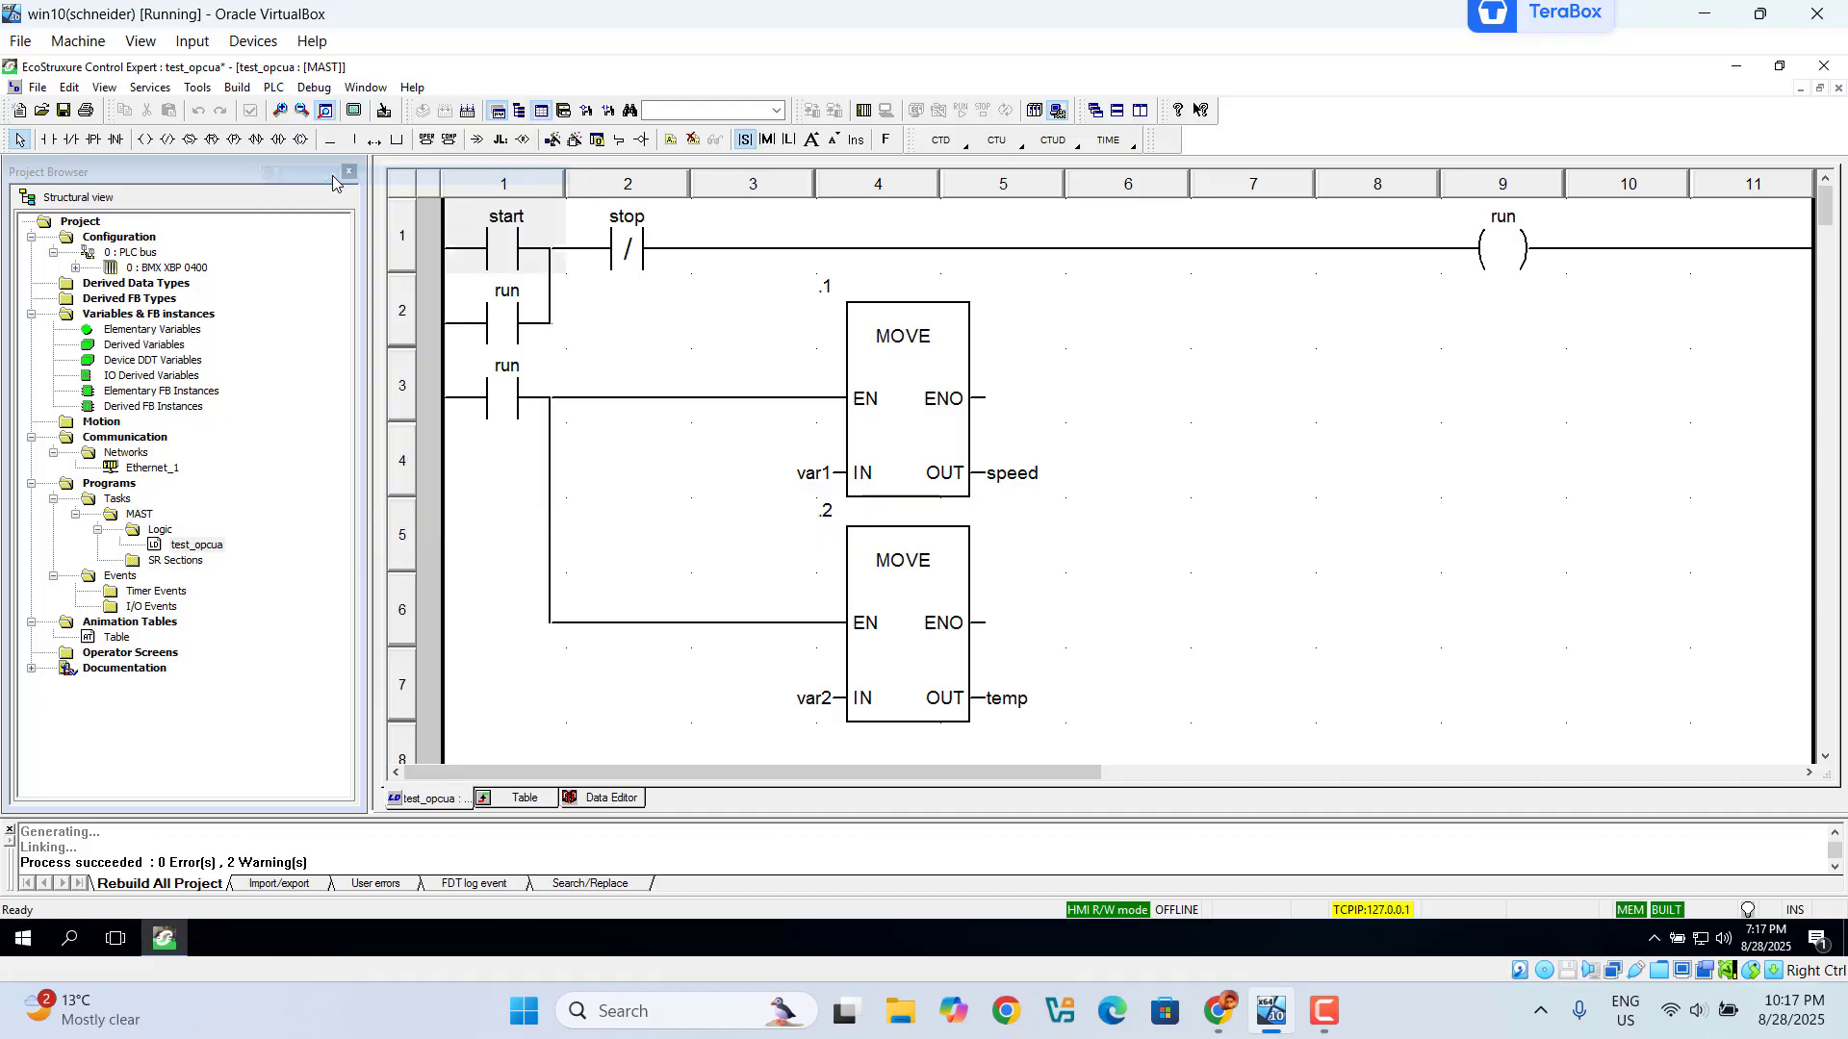
pyautogui.click(274, 87)
pyautogui.click(287, 111)
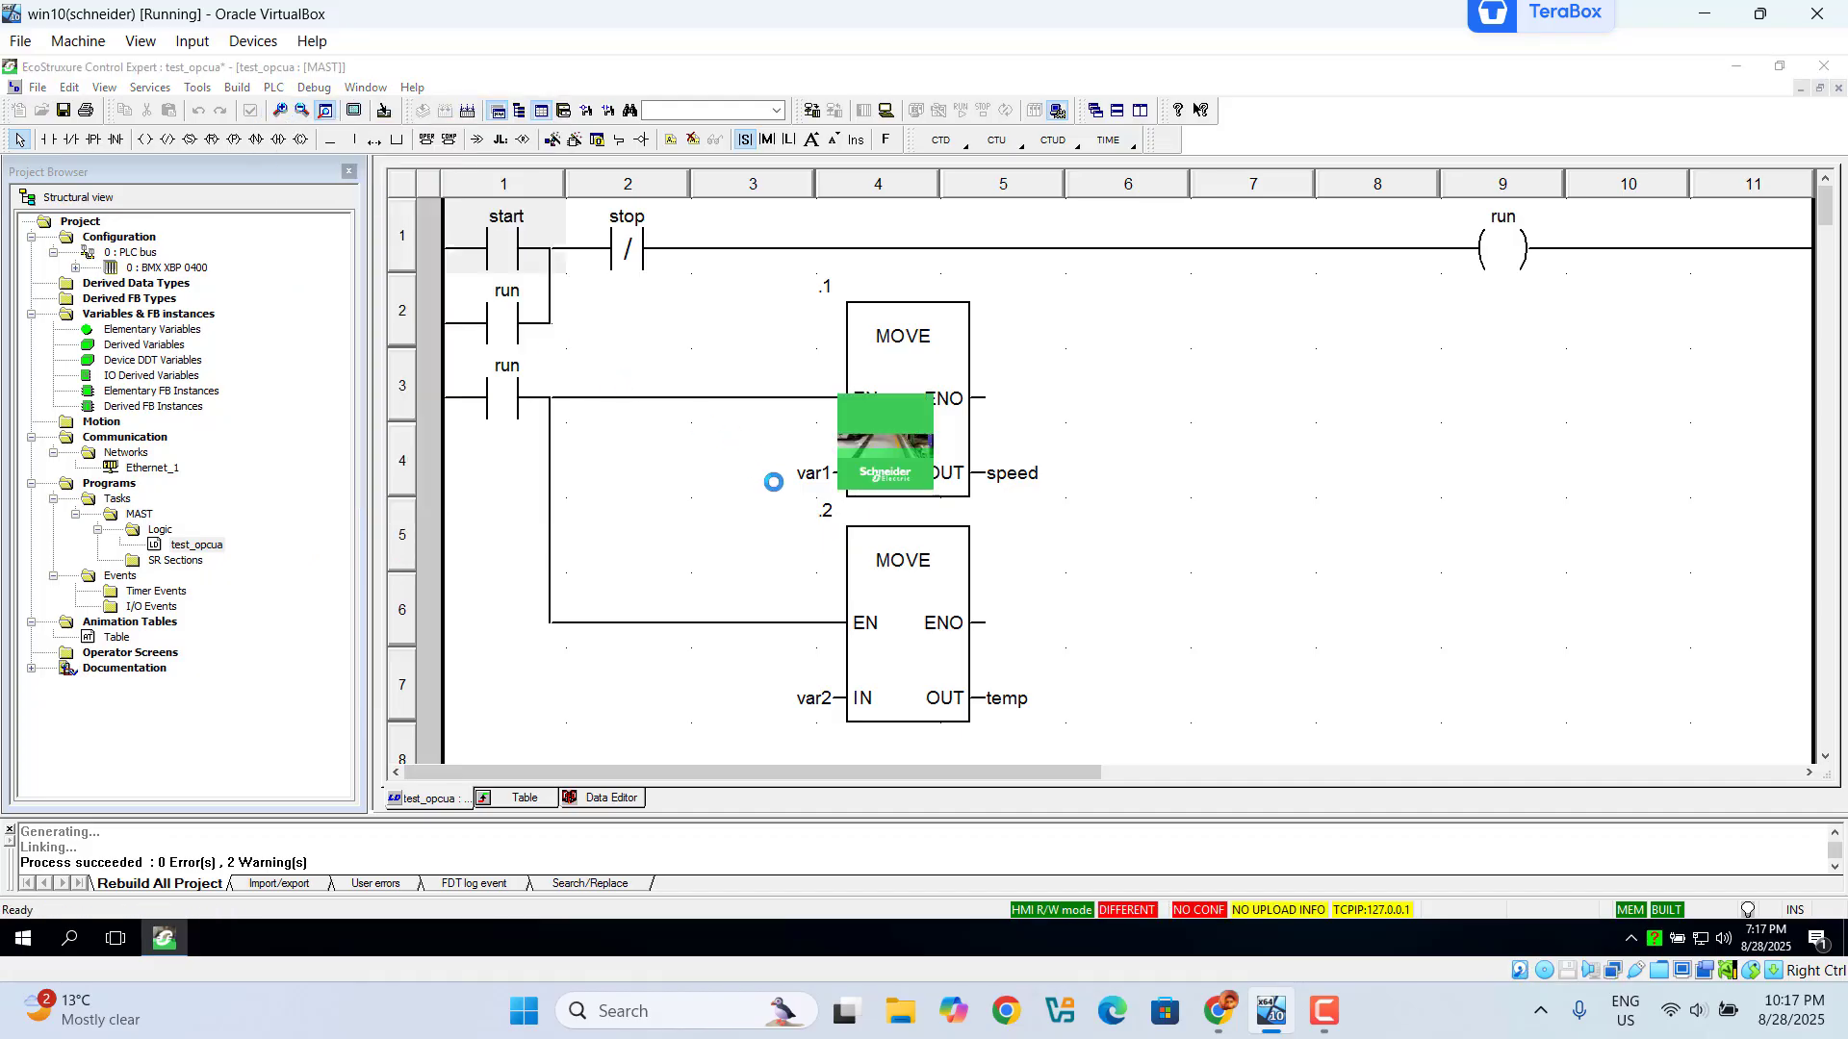
pyautogui.click(274, 88)
pyautogui.click(367, 223)
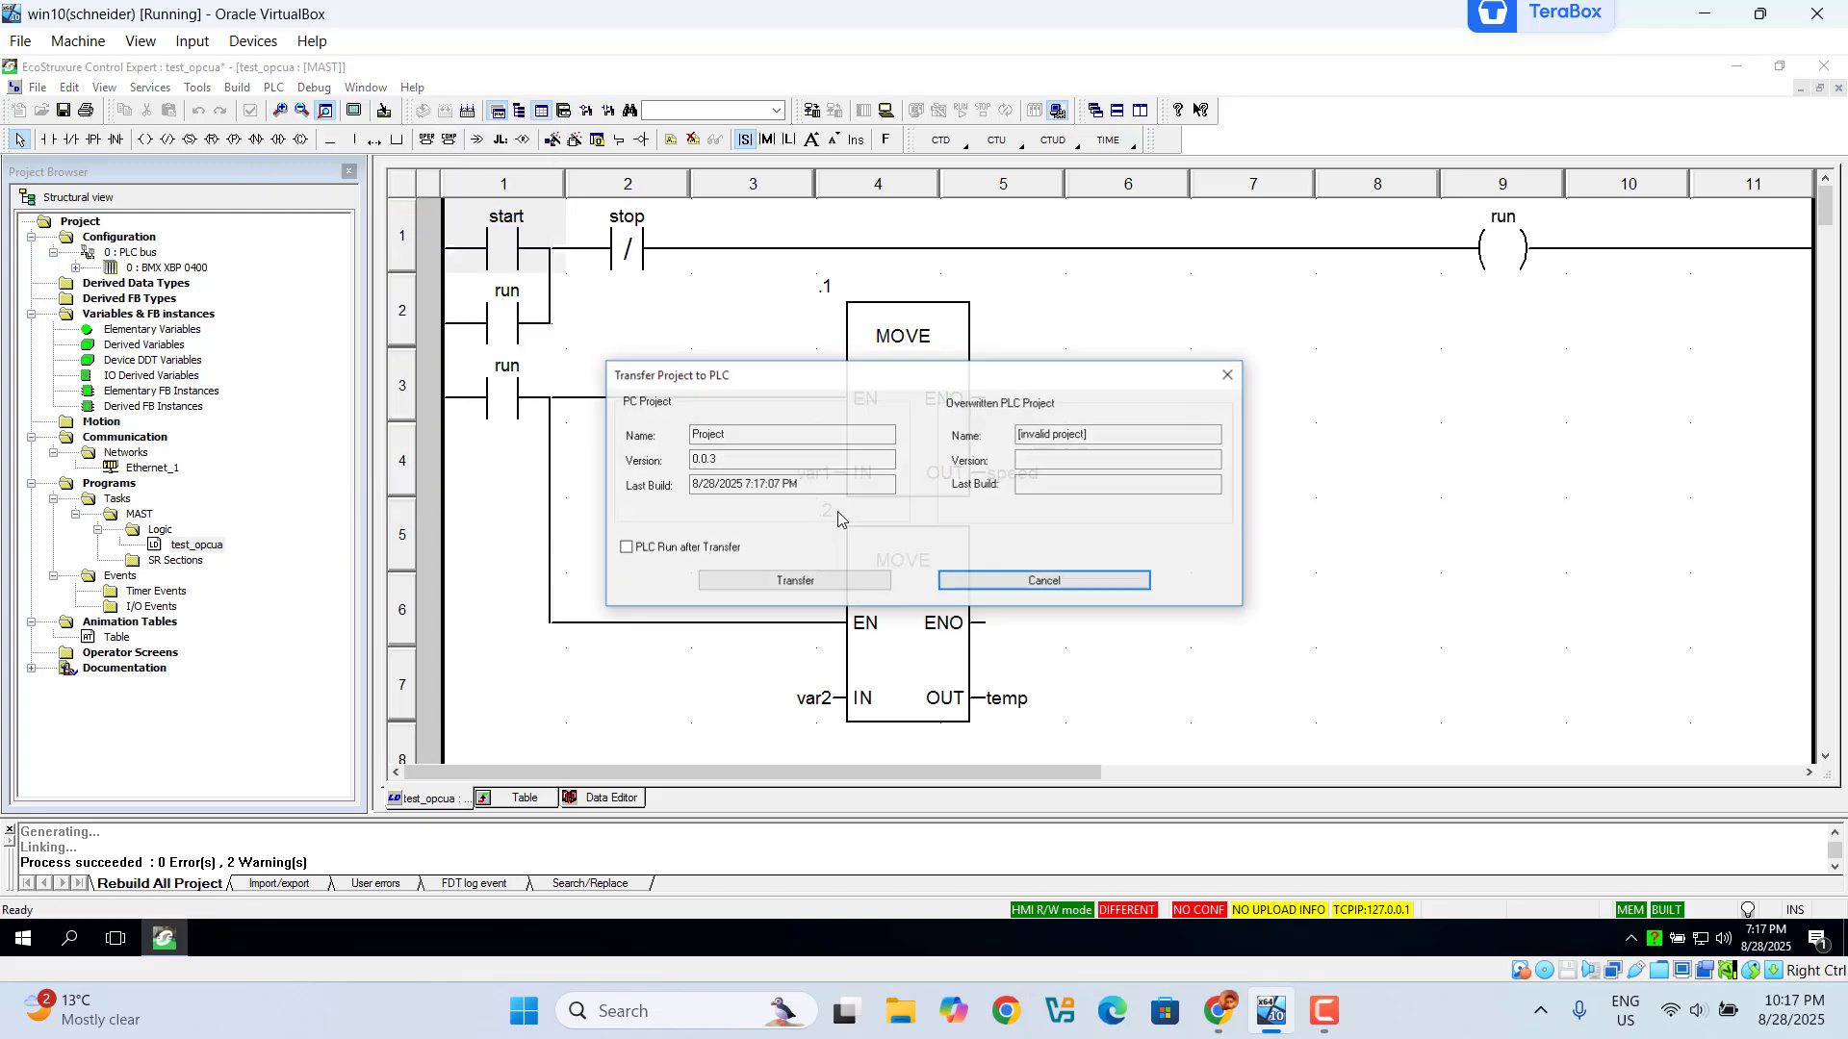
# Step: Transfer the project to the simulated PLC, confirm running it, and minimize Control Expert
pyautogui.click(767, 582)
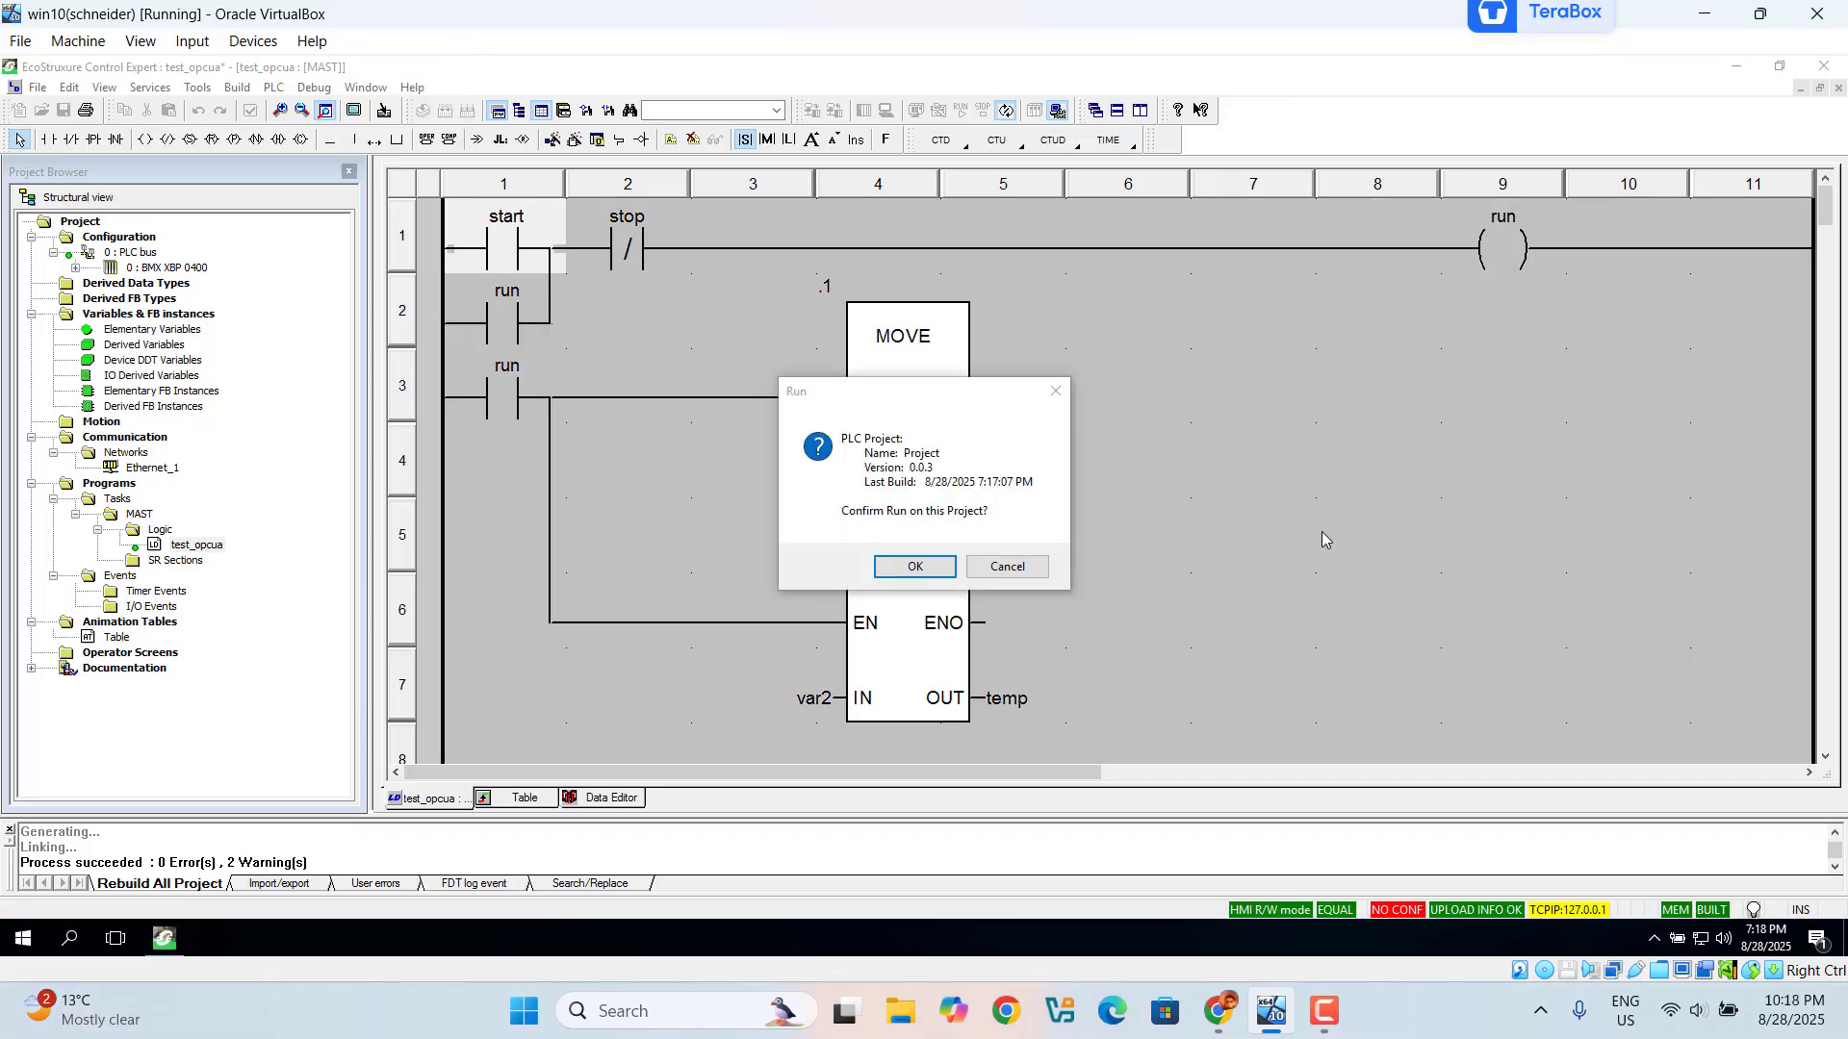
pyautogui.click(915, 565)
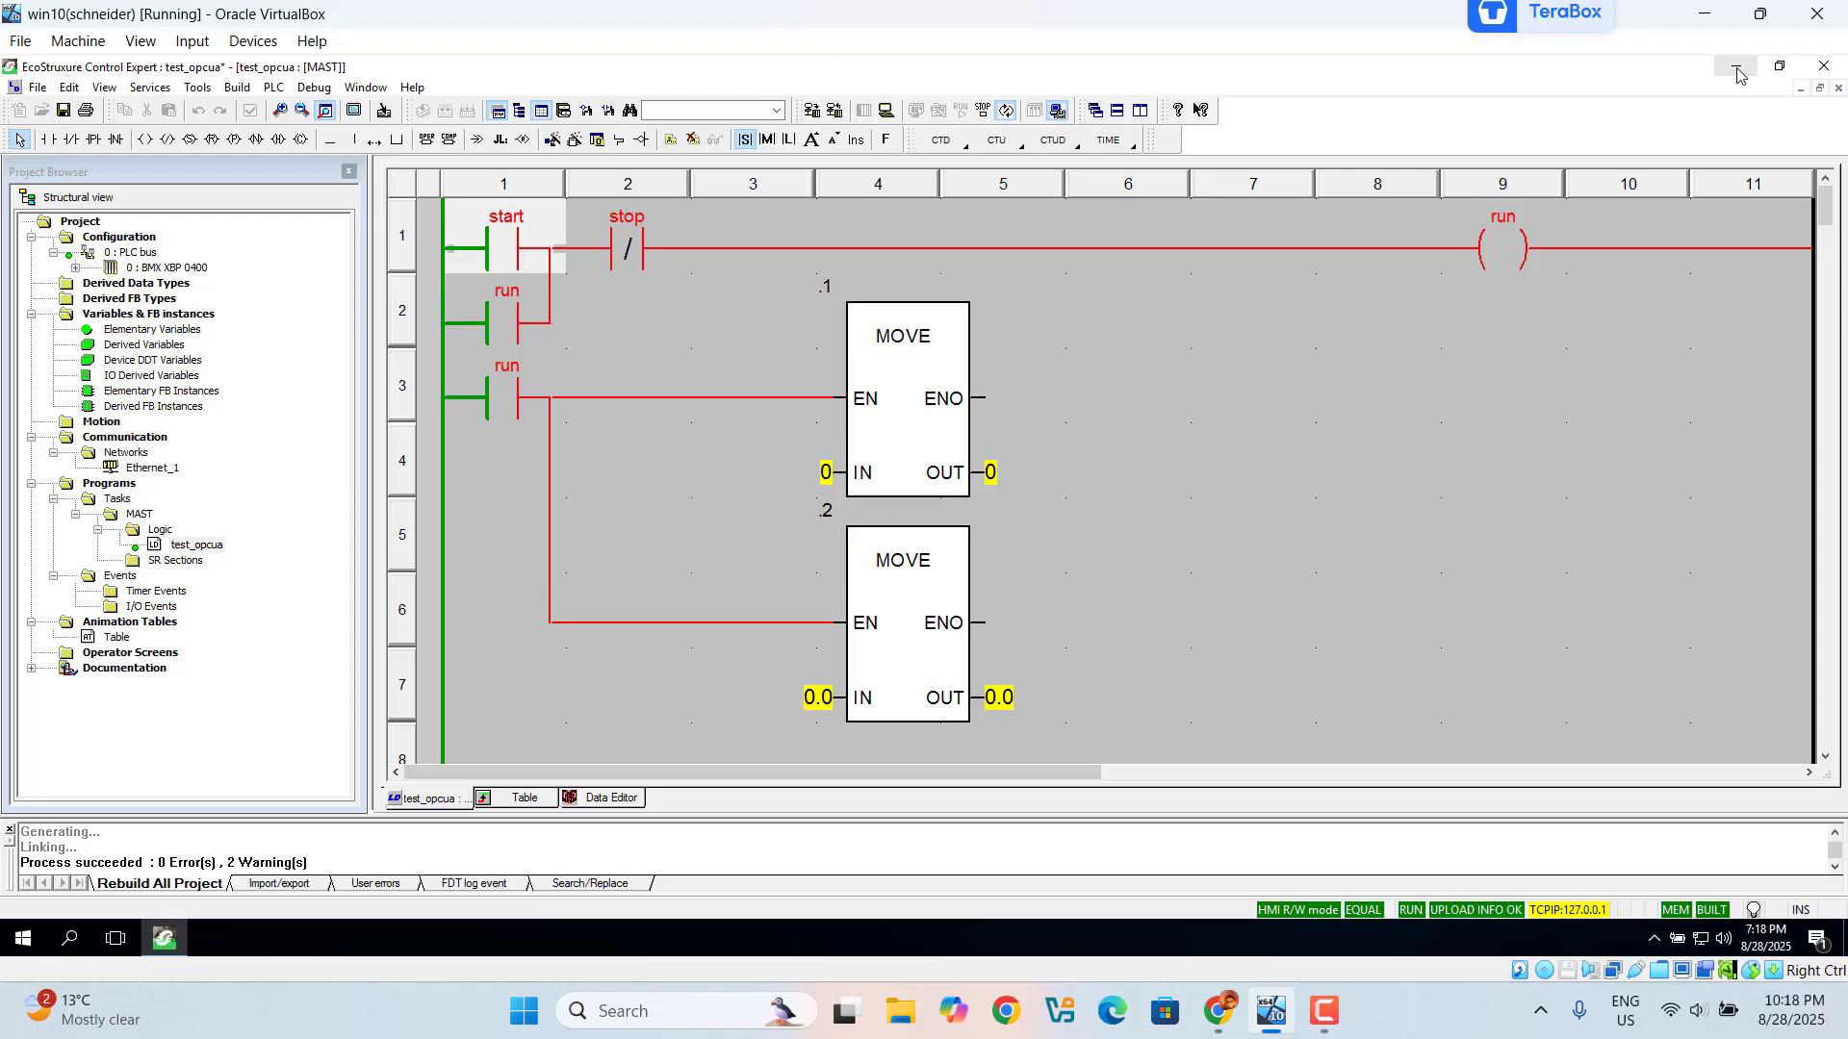
pyautogui.click(1738, 75)
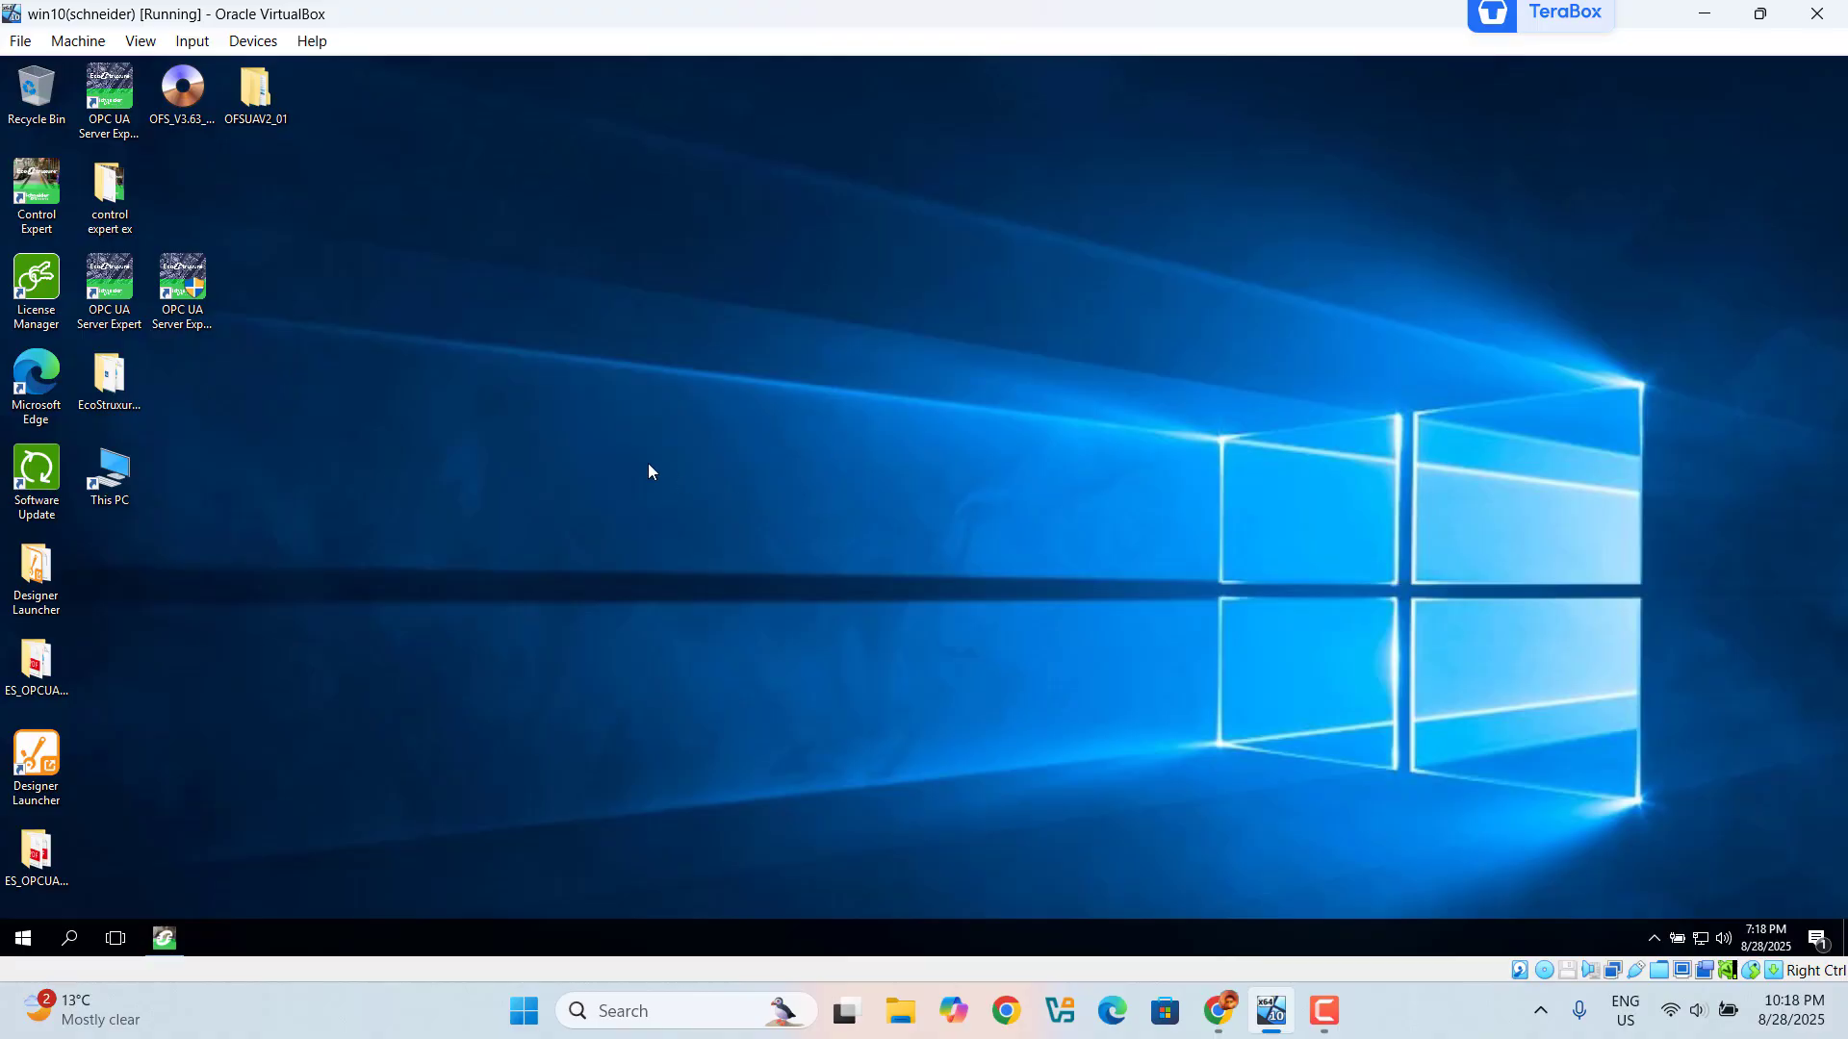
# Step: Launch the OPC UA Configuration tool and create a new device alias named test_opcua
pyautogui.click(175, 305)
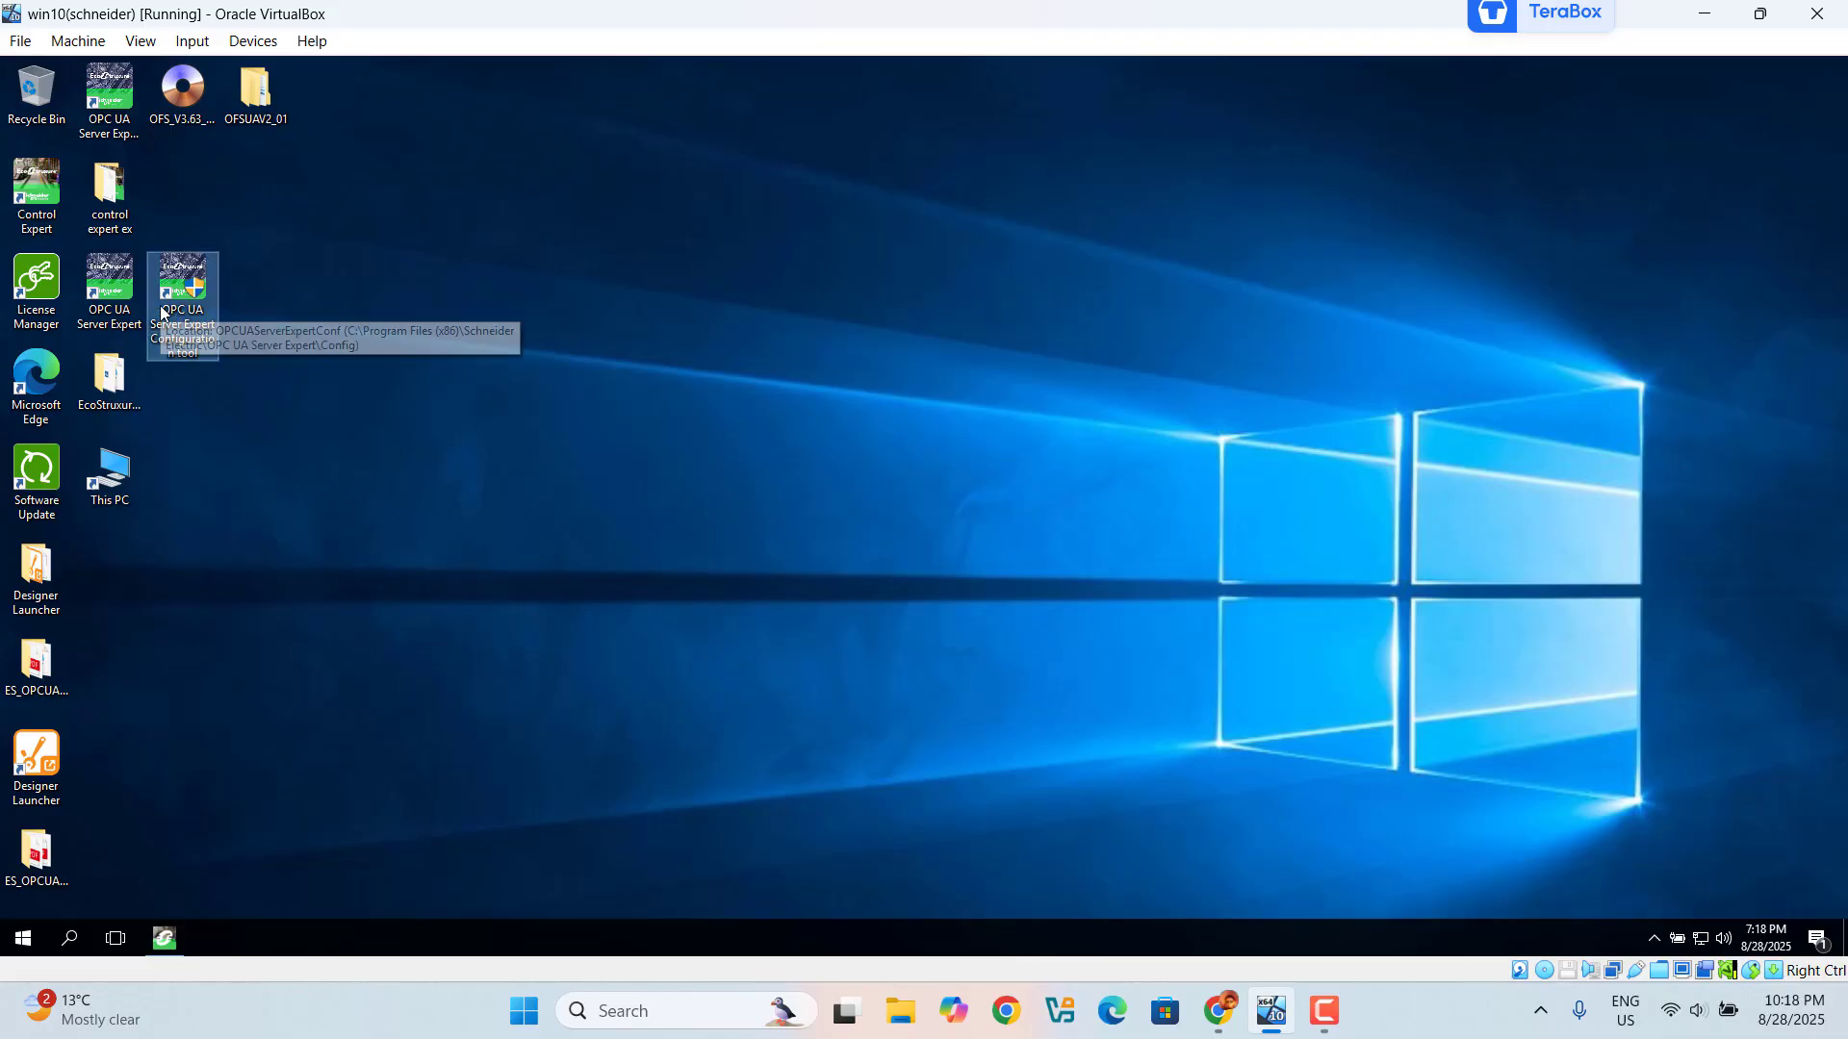
pyautogui.doubleClick(162, 312)
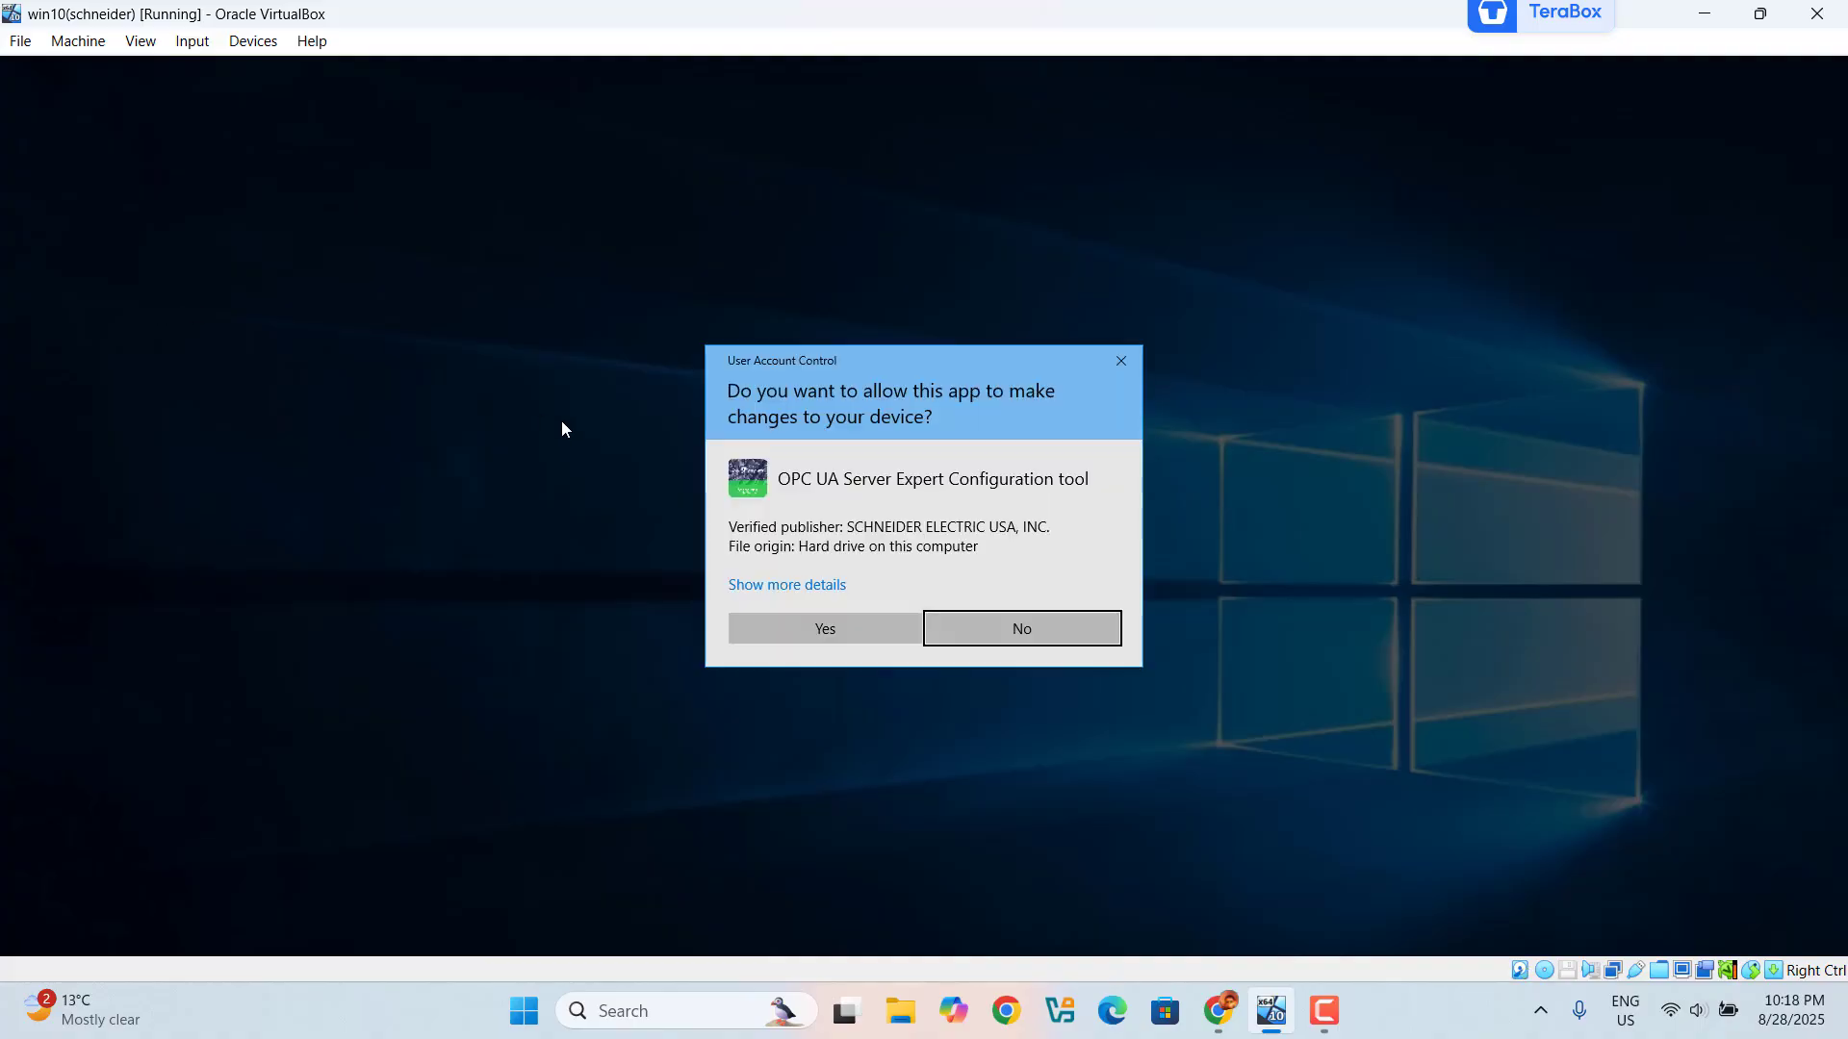
pyautogui.click(893, 636)
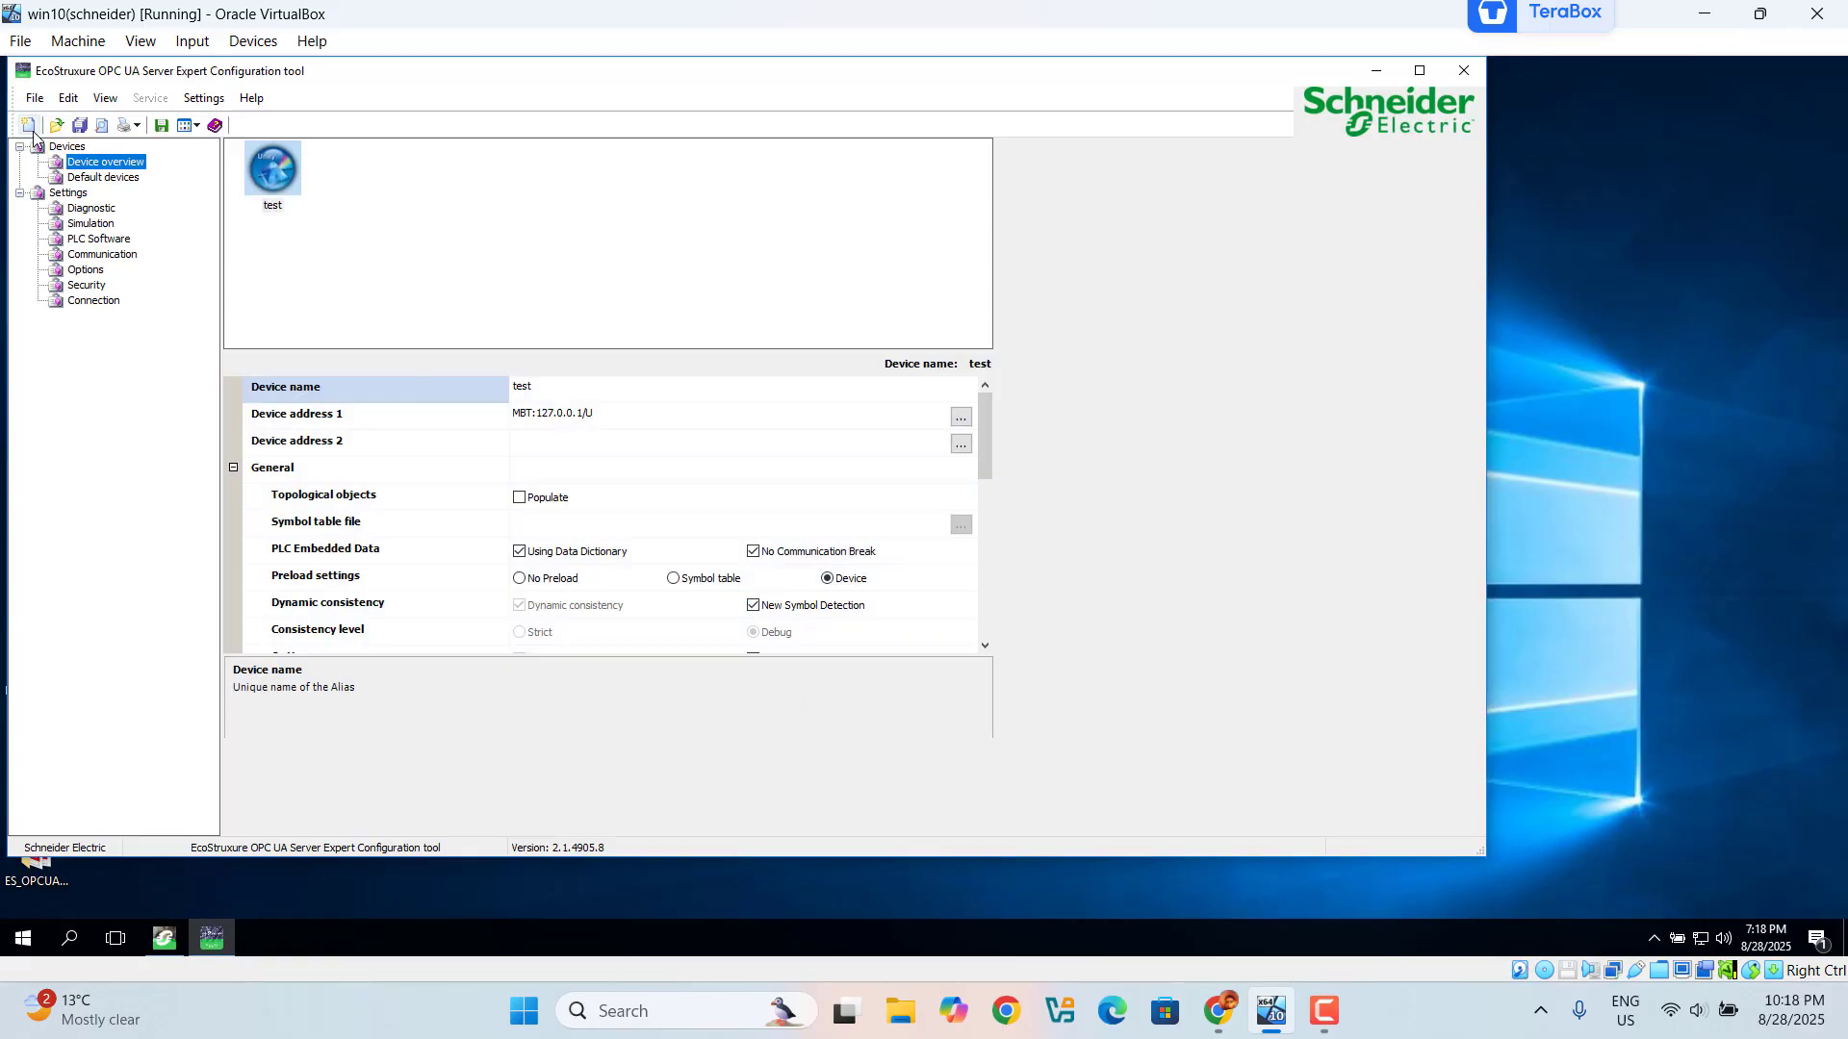
pyautogui.click(28, 125)
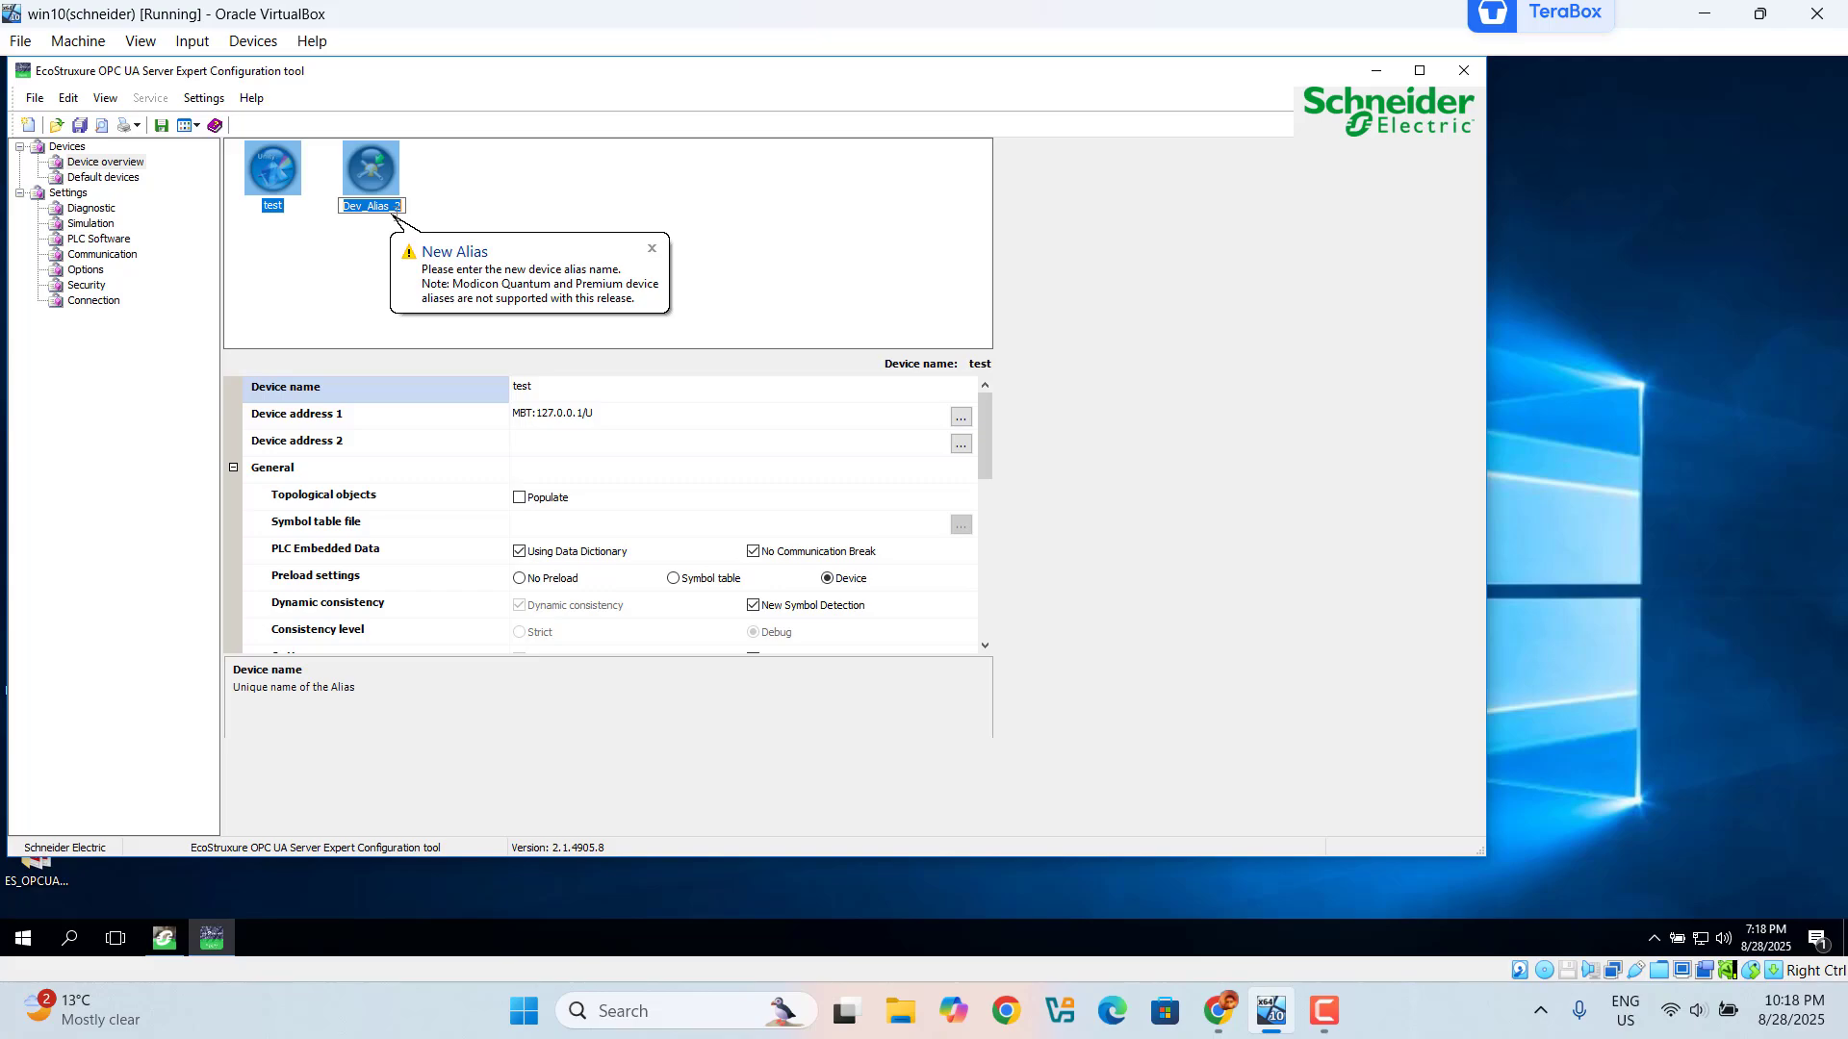
pyautogui.write('test_opcua')
pyautogui.press('Return')
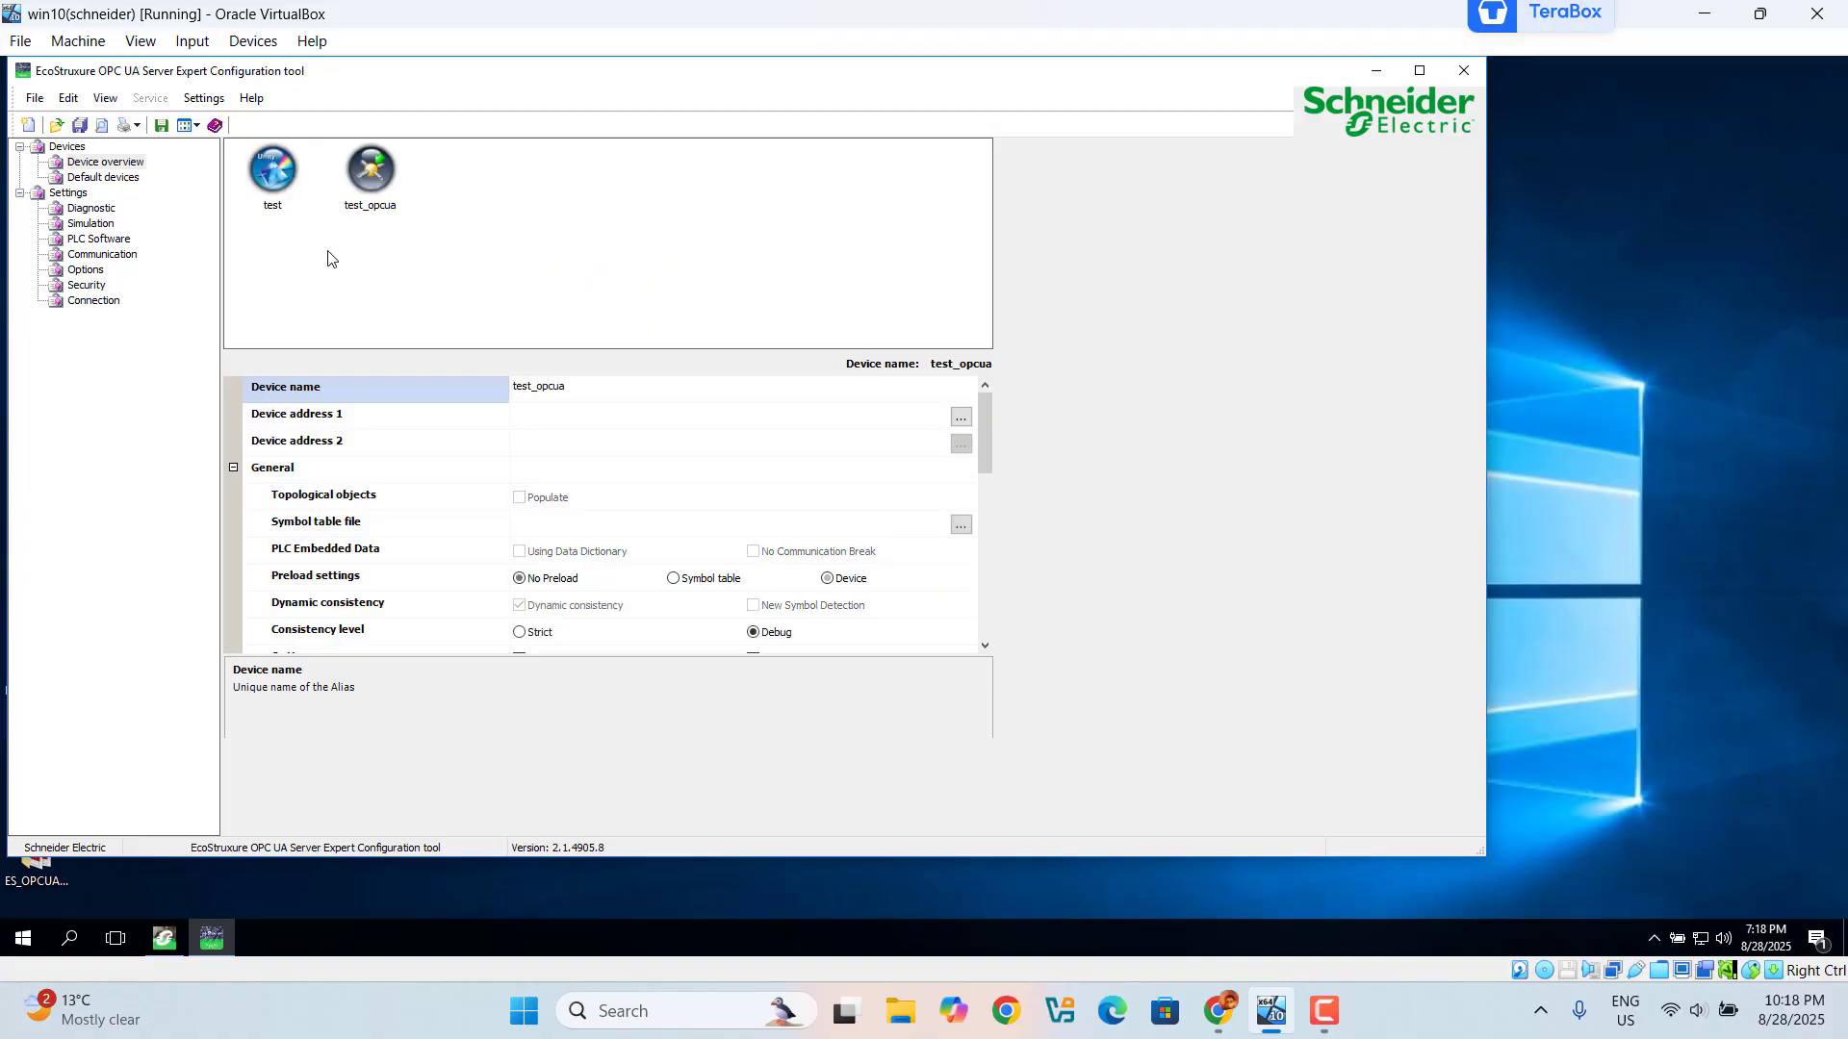
# Step: Delete the old test device alias
pyautogui.rightClick(281, 183)
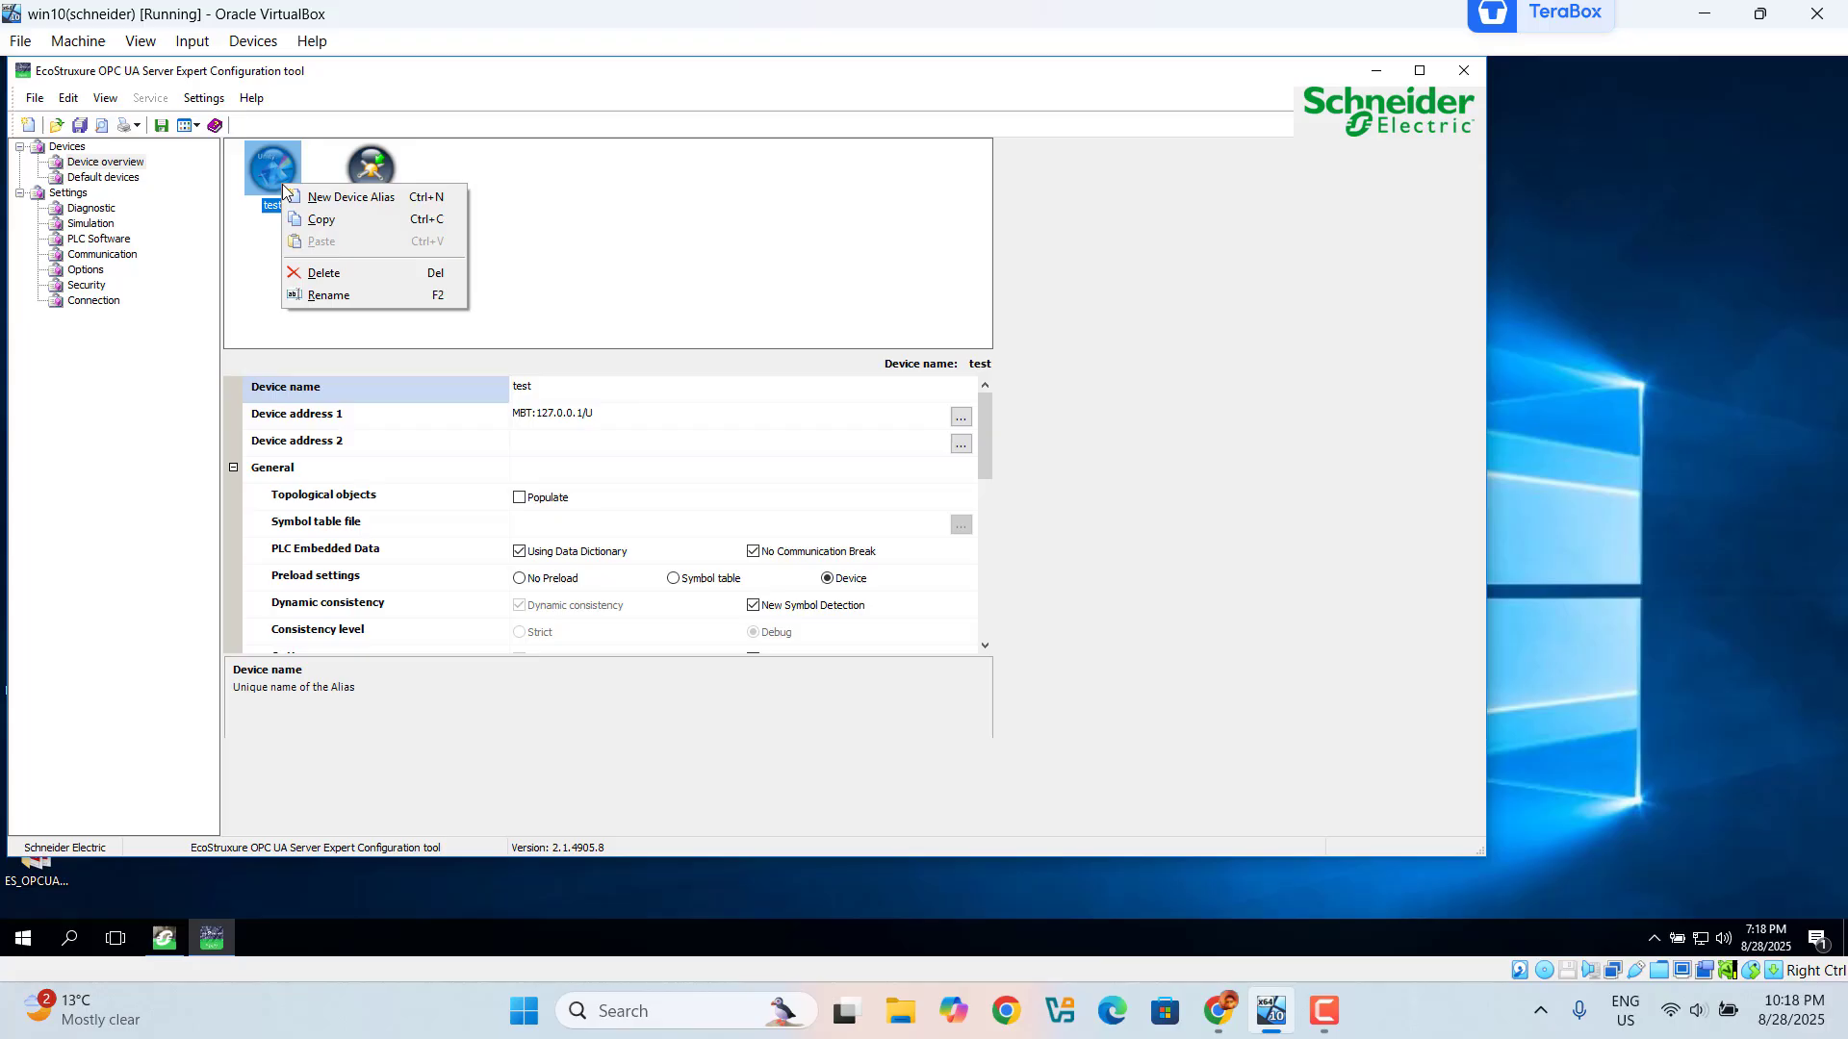
pyautogui.click(332, 274)
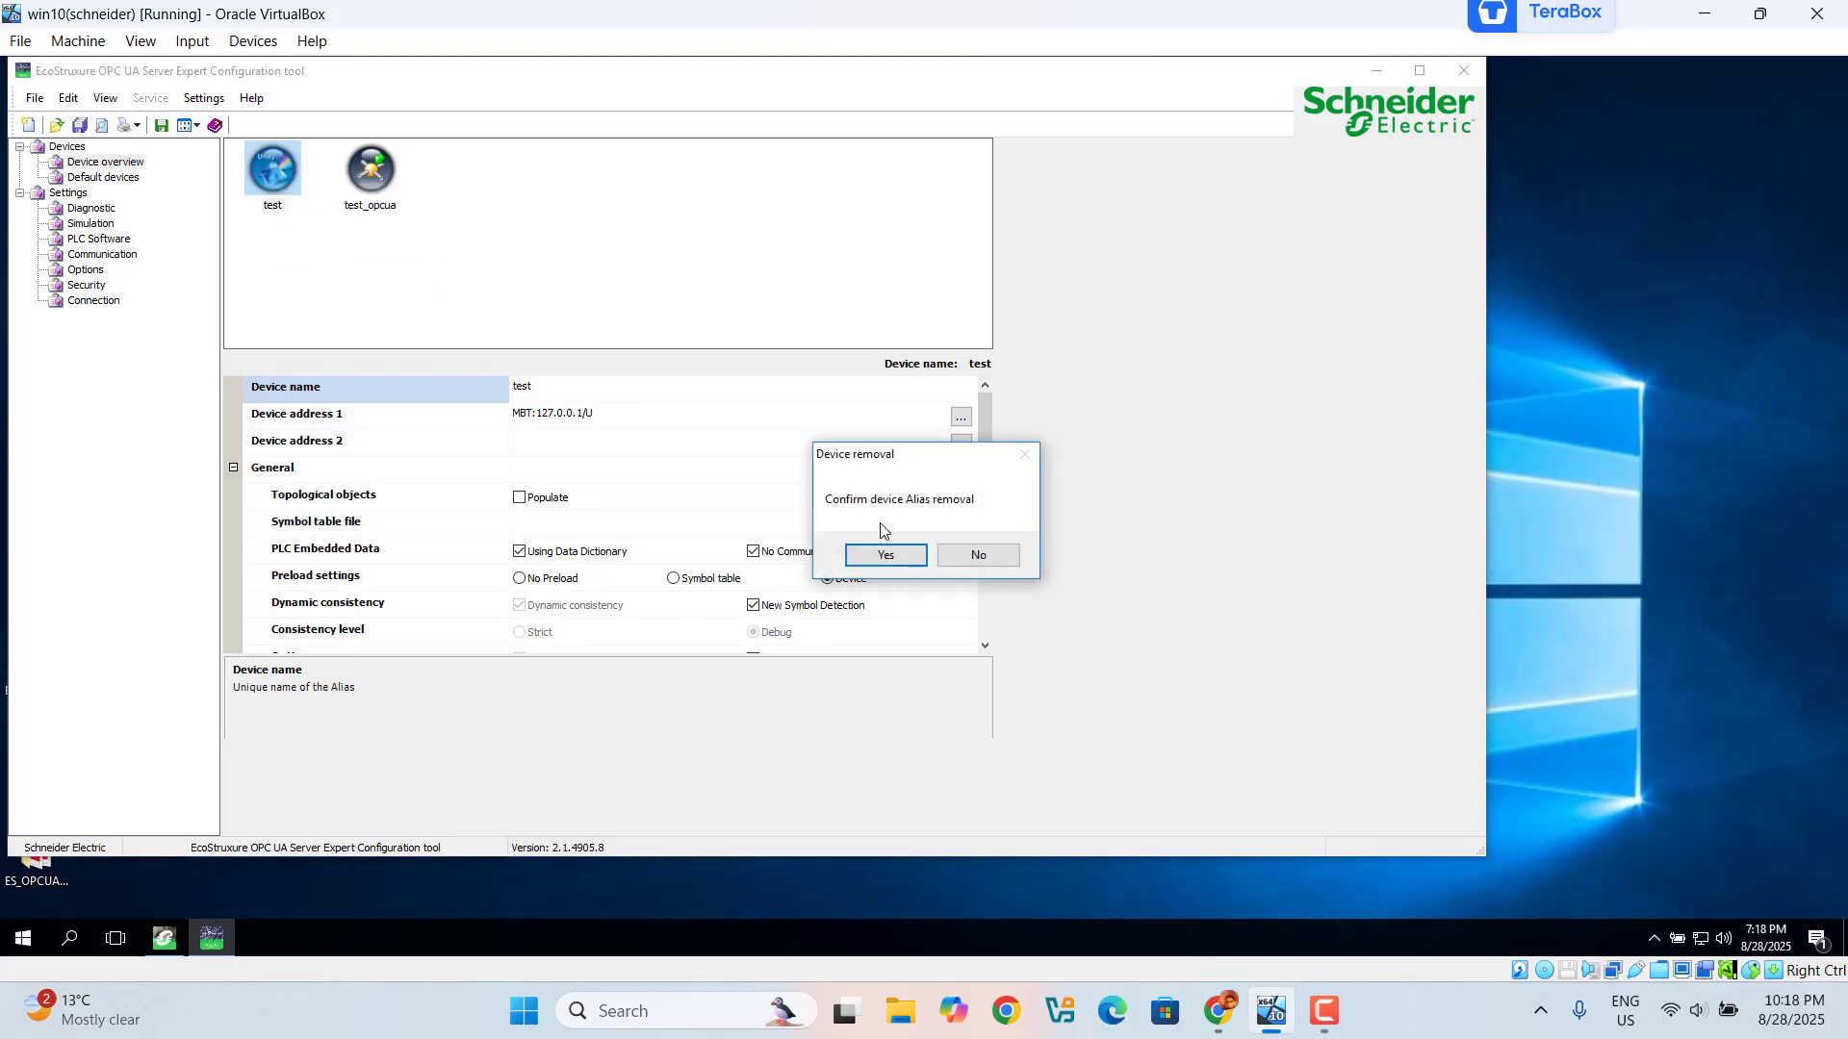
pyautogui.click(885, 556)
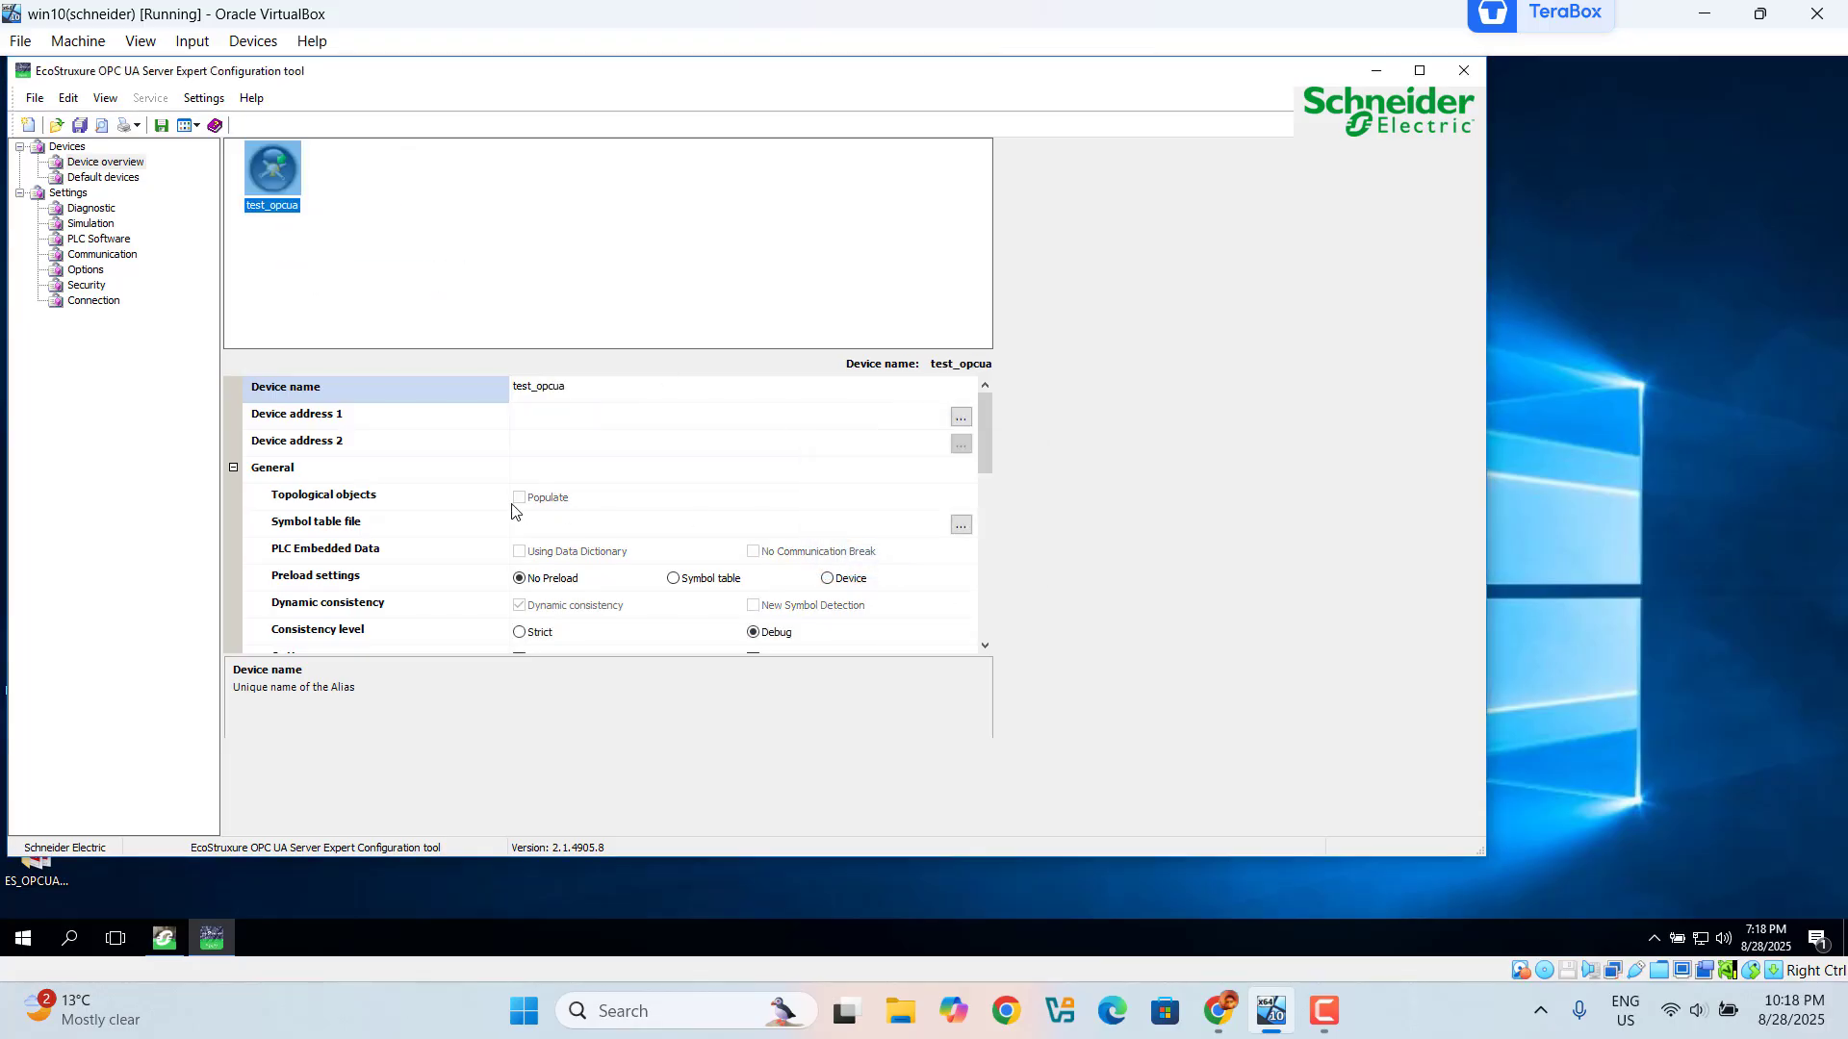
# Step: Set test_opcua's Device address 1 to TCP/IP 127.0.0.1
pyautogui.click(963, 418)
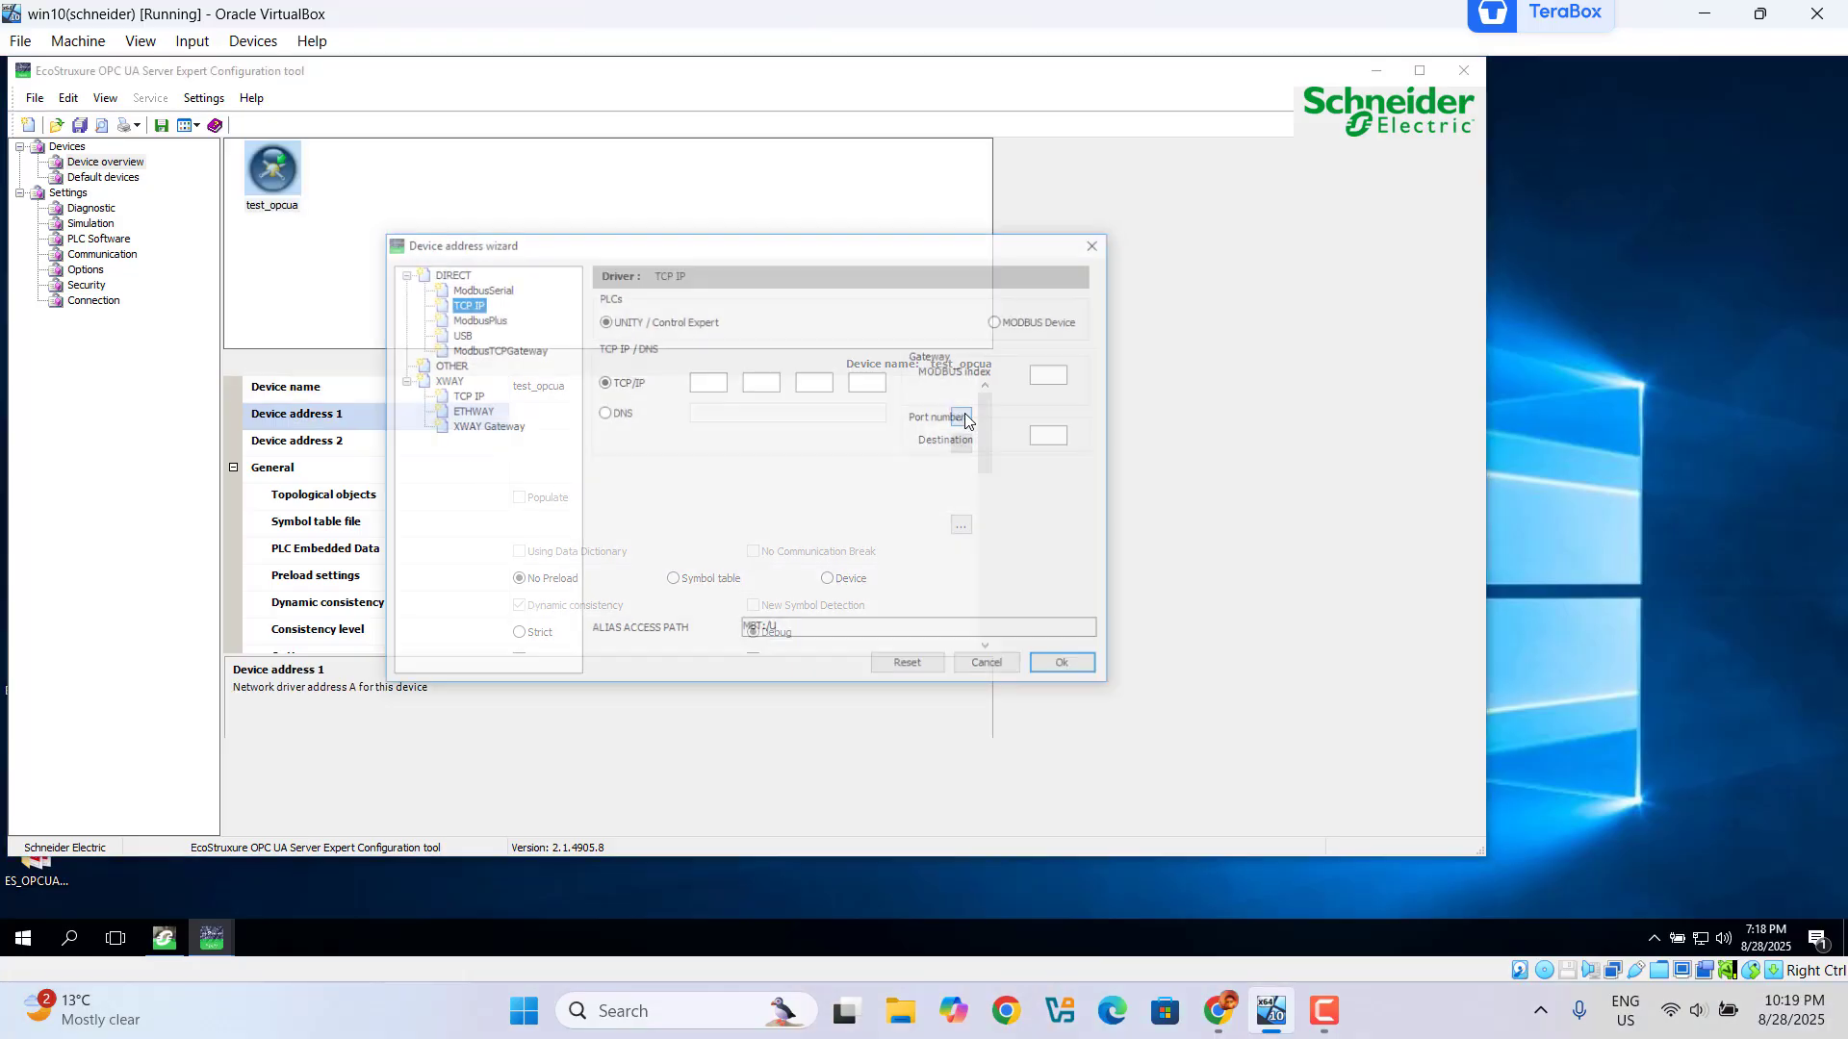
pyautogui.click(701, 383)
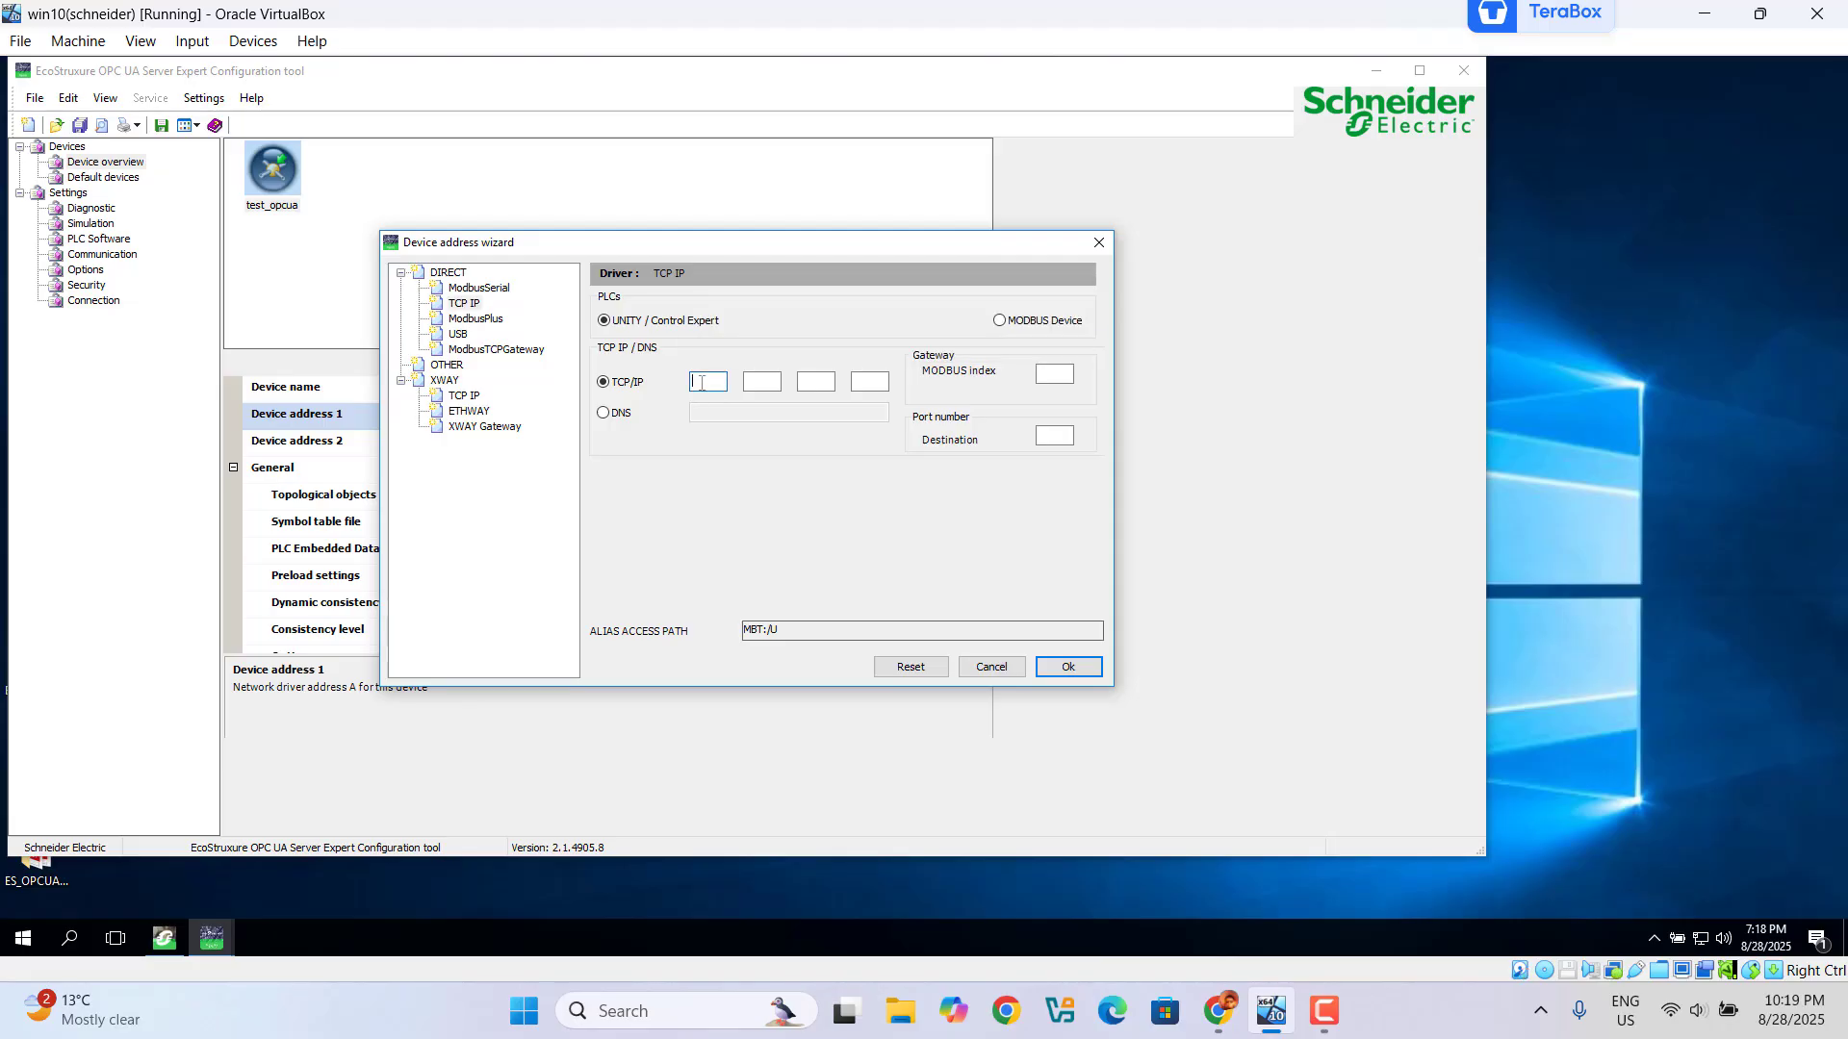
pyautogui.write('127')
pyautogui.click(761, 382)
pyautogui.click(807, 383)
pyautogui.write('0')
pyautogui.click(863, 382)
pyautogui.click(1057, 672)
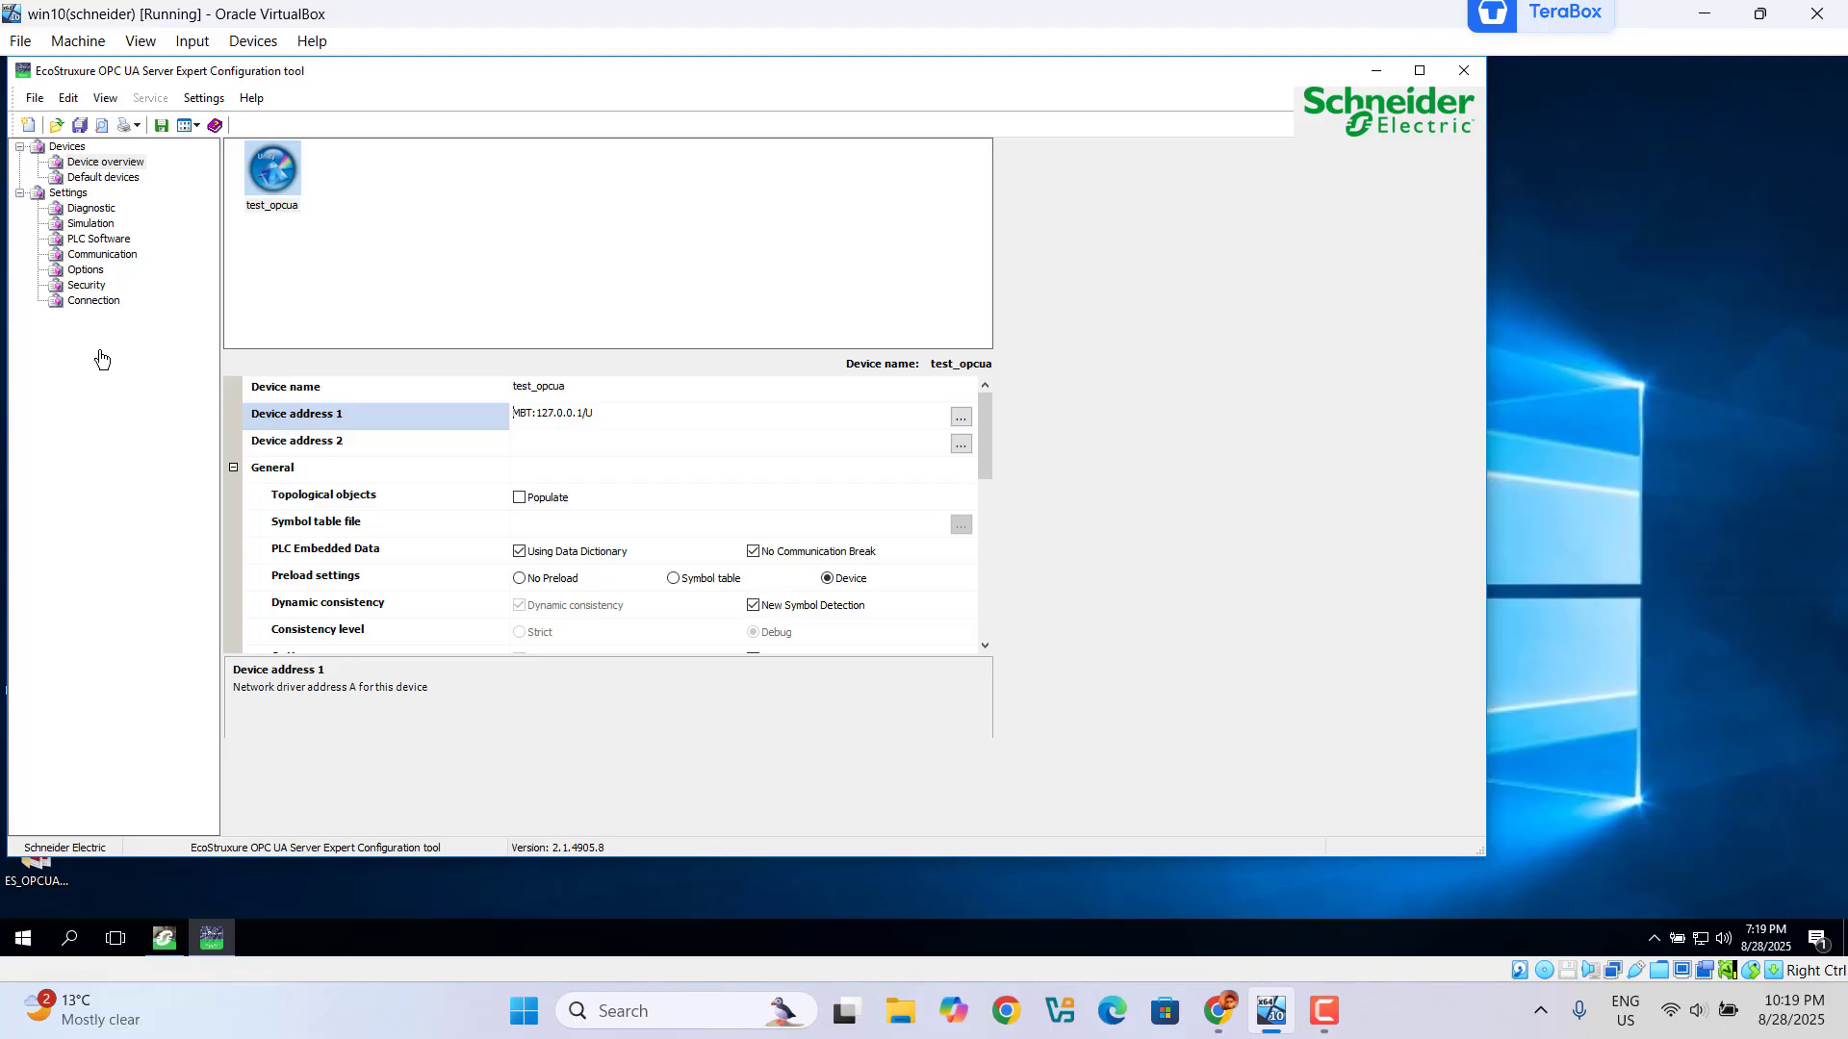
# Step: Check the Security settings, refresh the Connection host addresses, and minimize the tool
pyautogui.click(85, 286)
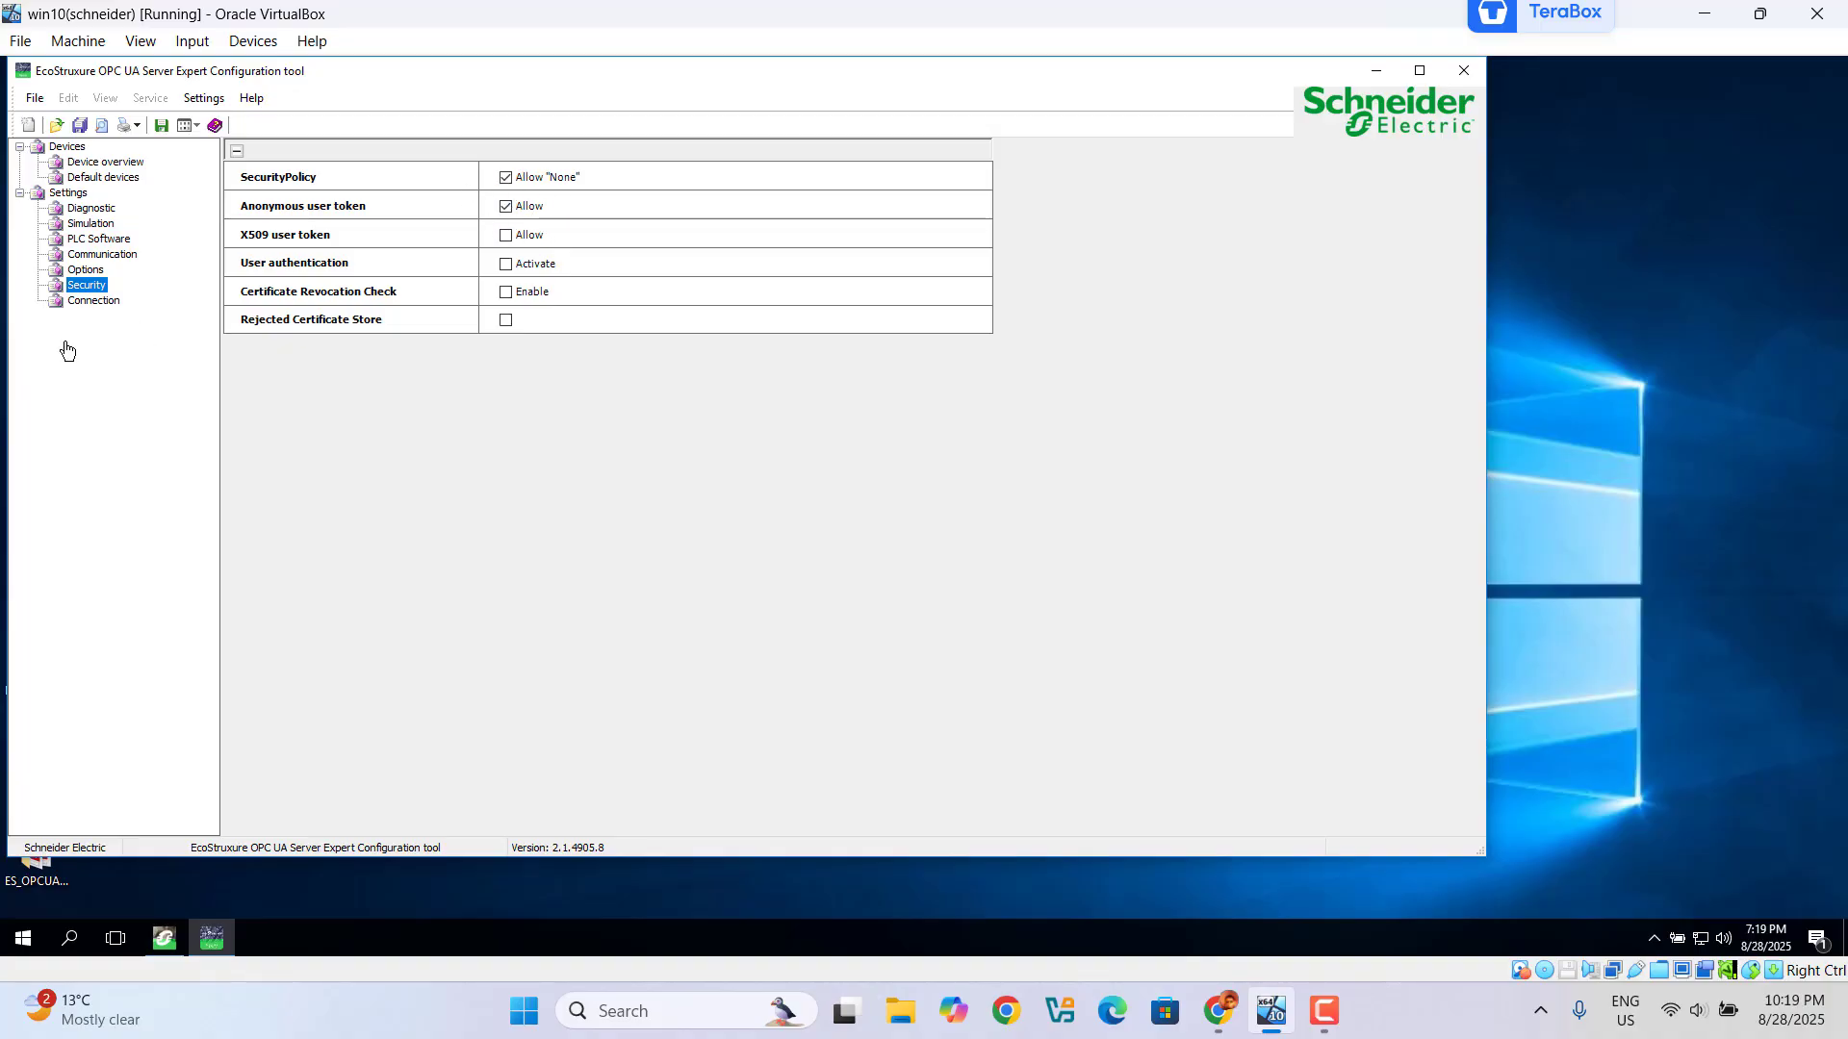
pyautogui.click(94, 302)
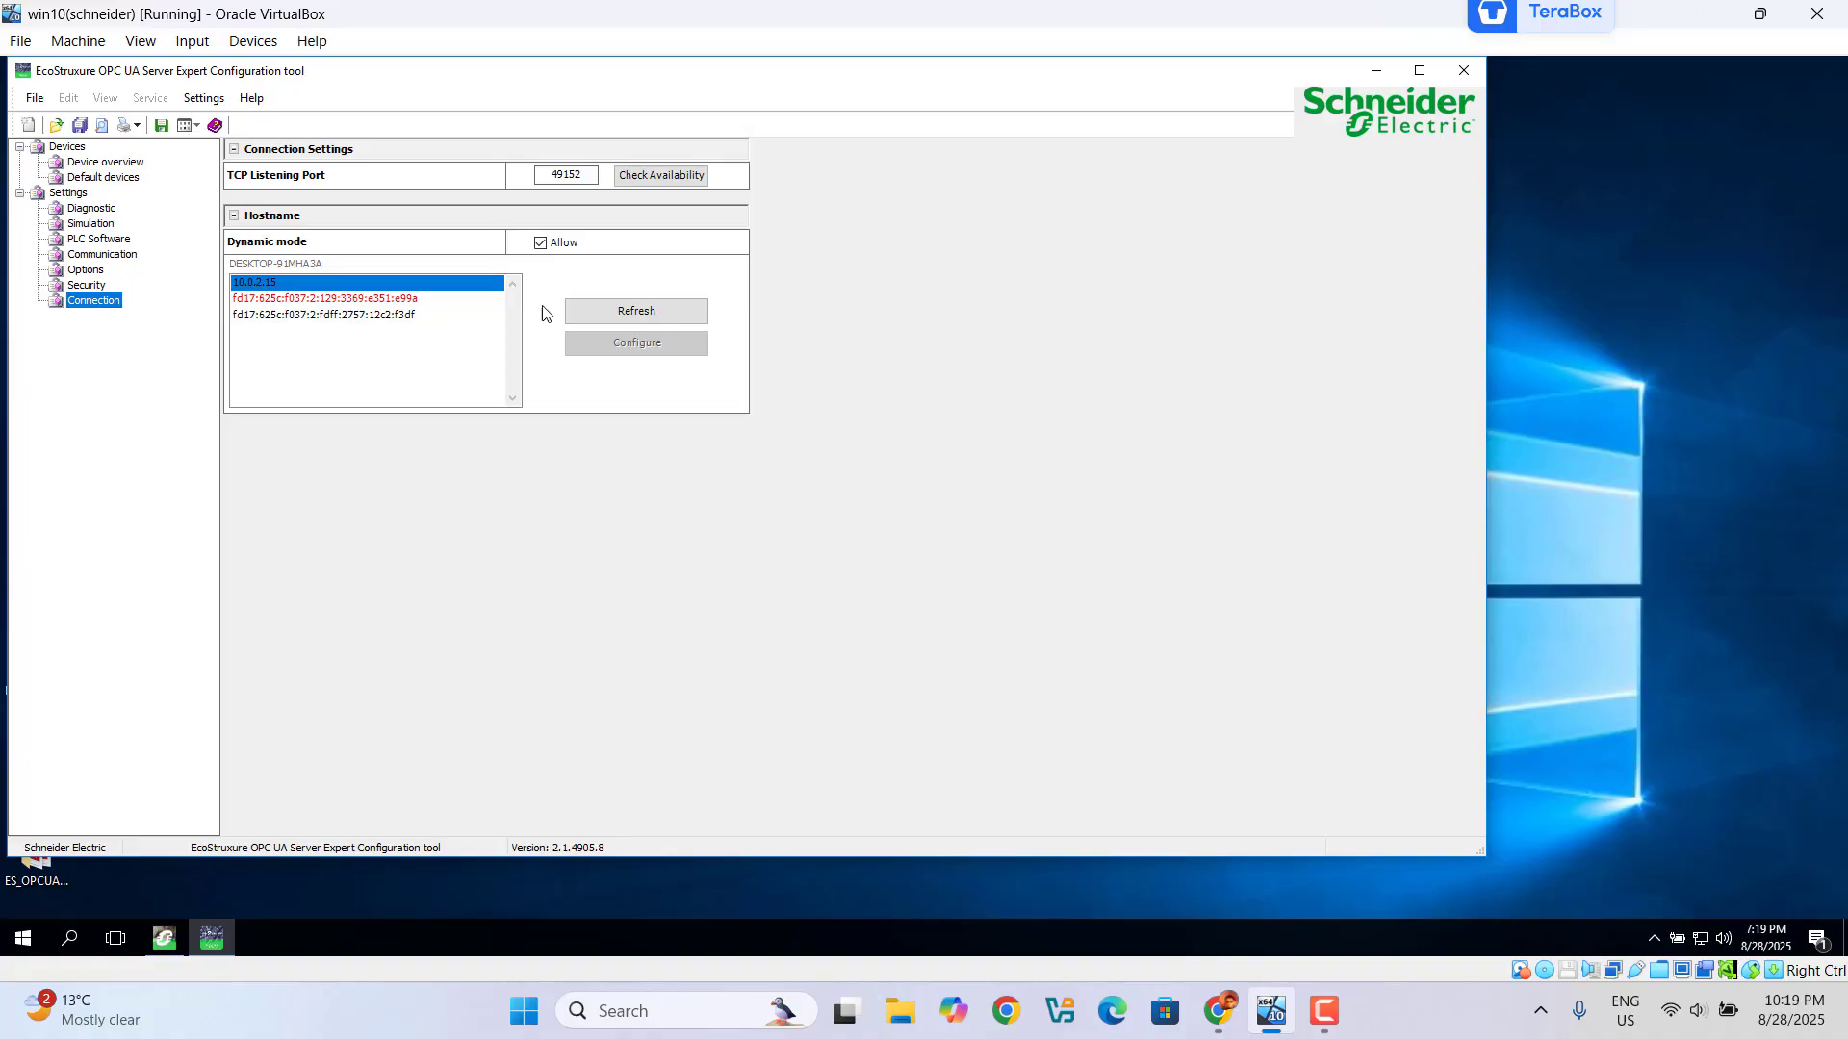
pyautogui.click(635, 319)
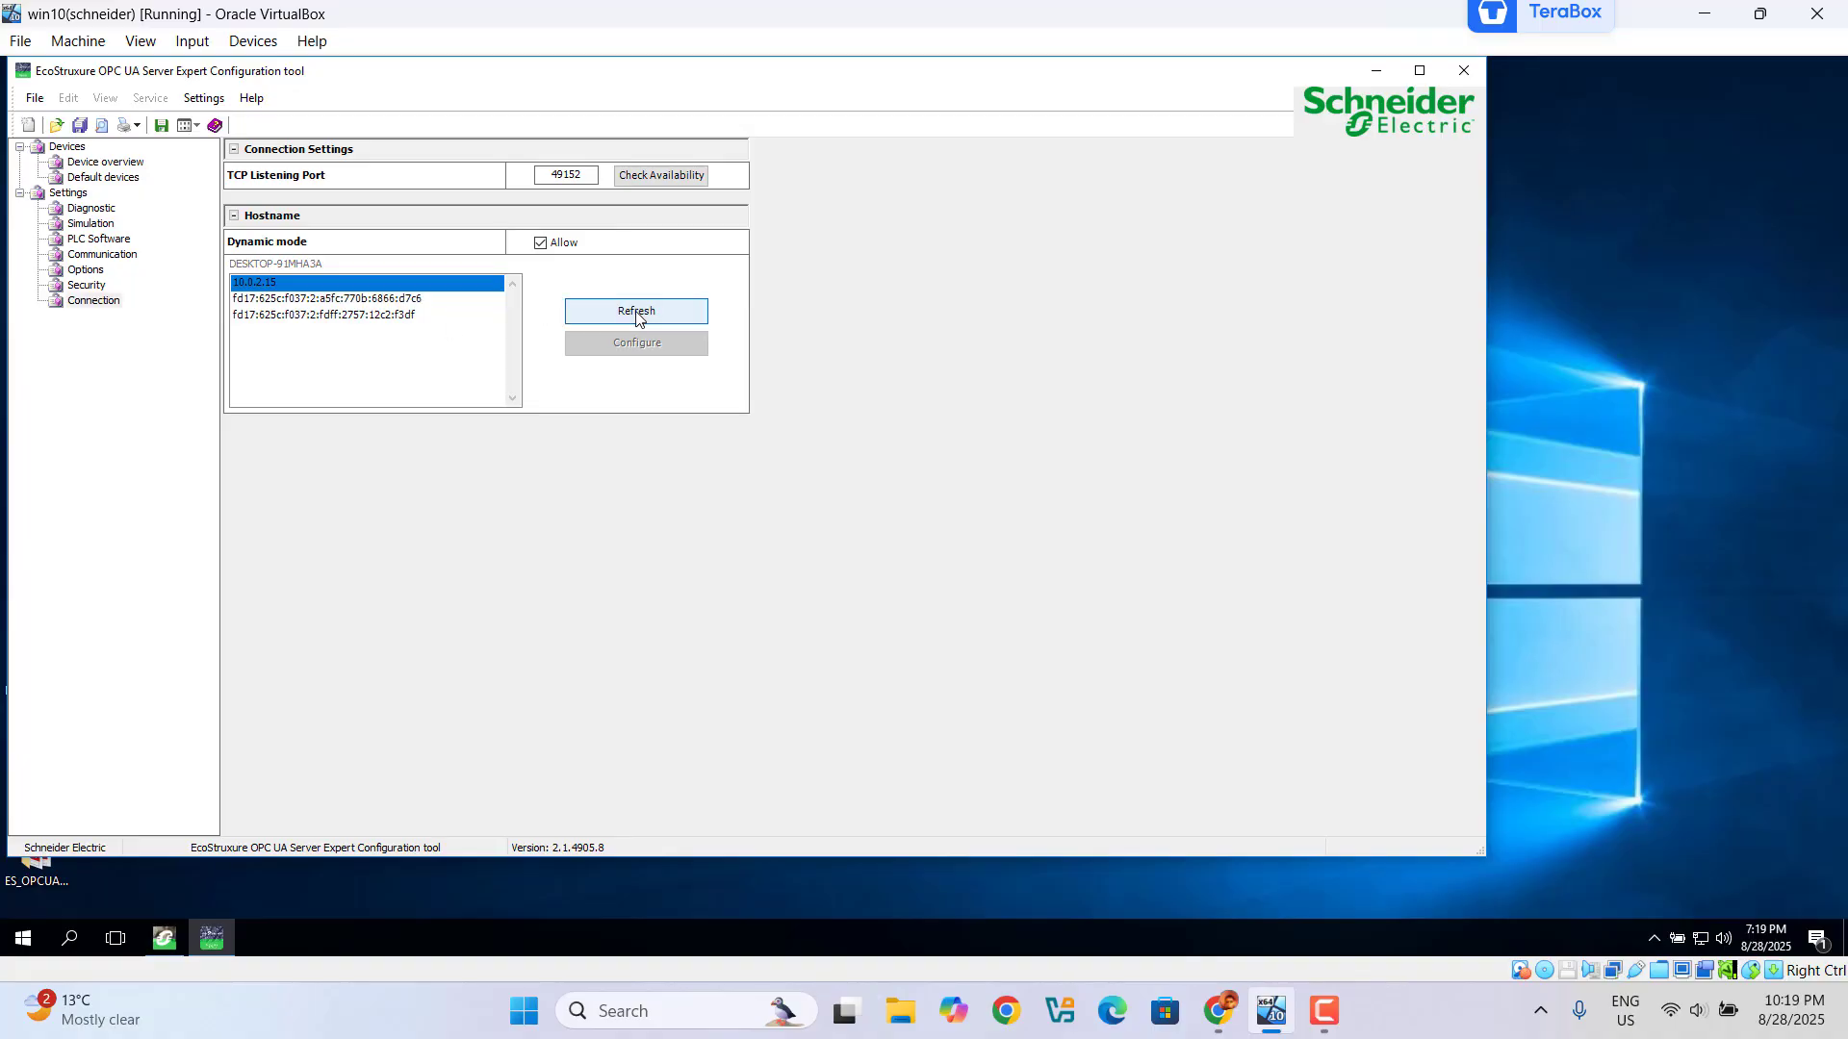
pyautogui.click(1370, 76)
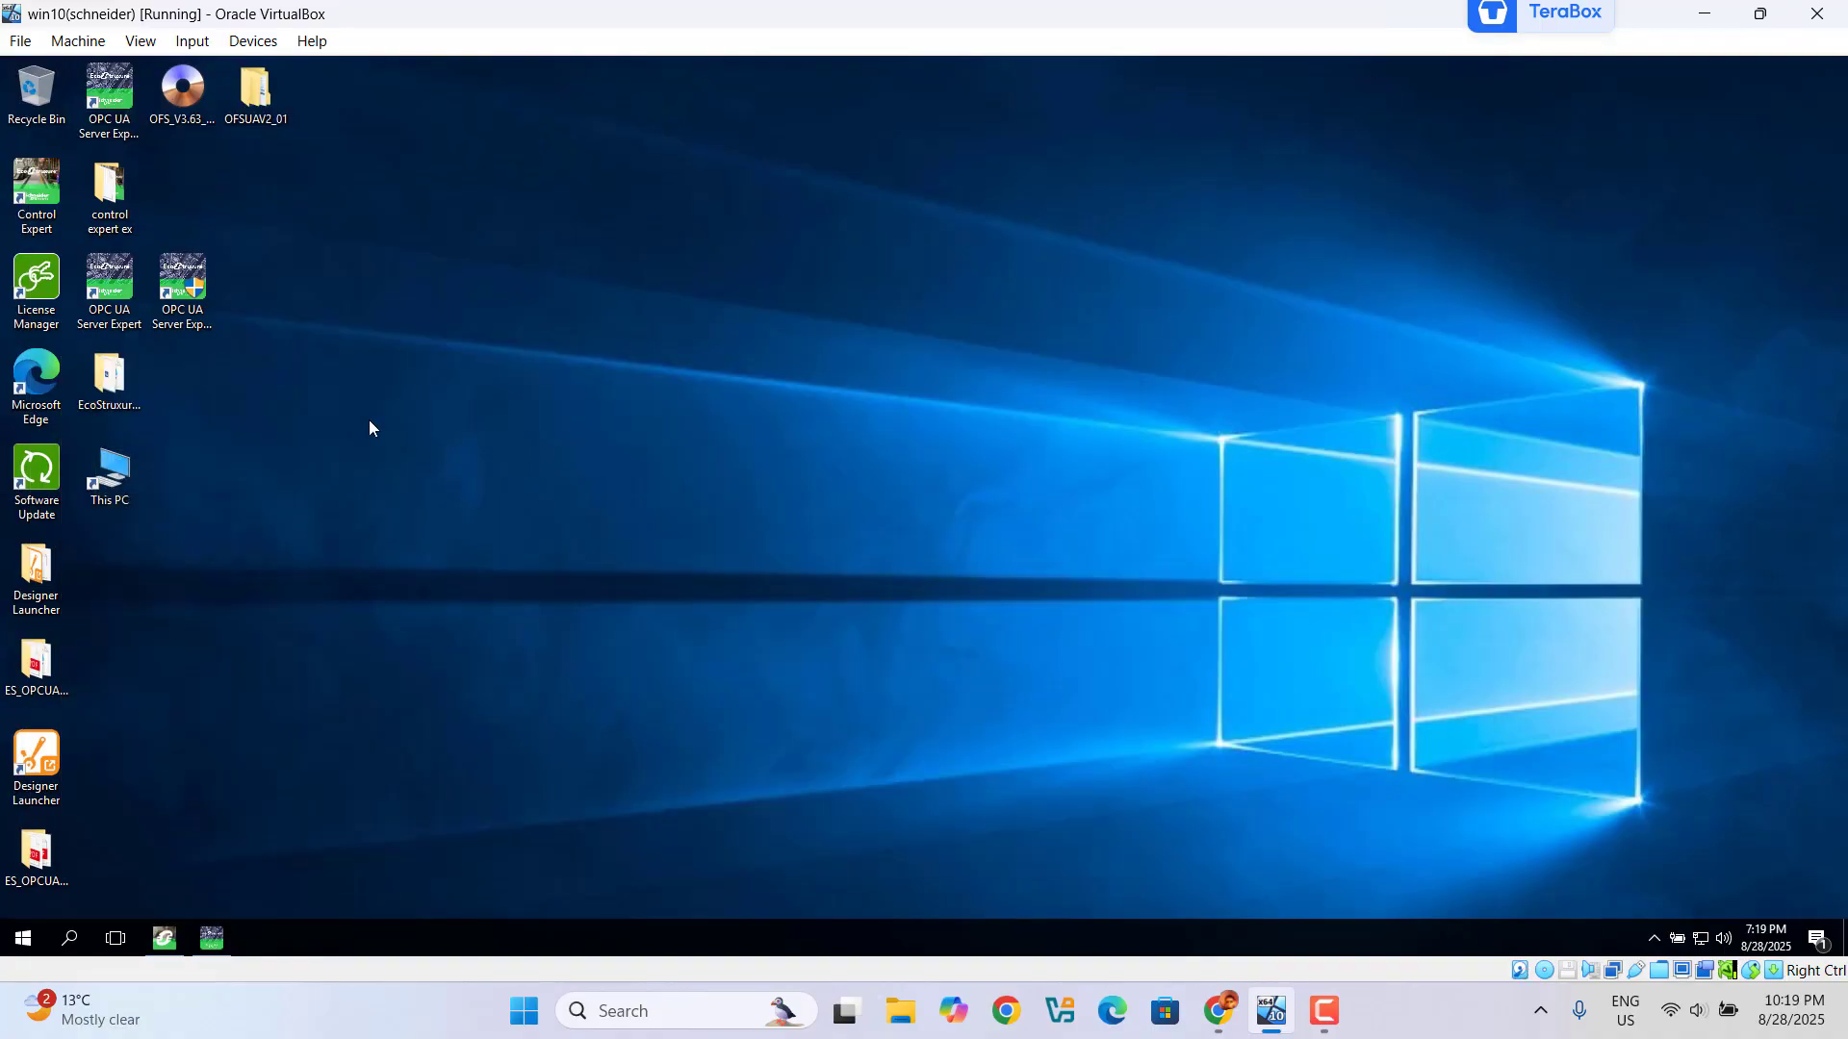
# Step: Launch OPC UA Server Expert, center its window, and expand the MBT:127.0.0.1 device status
pyautogui.click(112, 302)
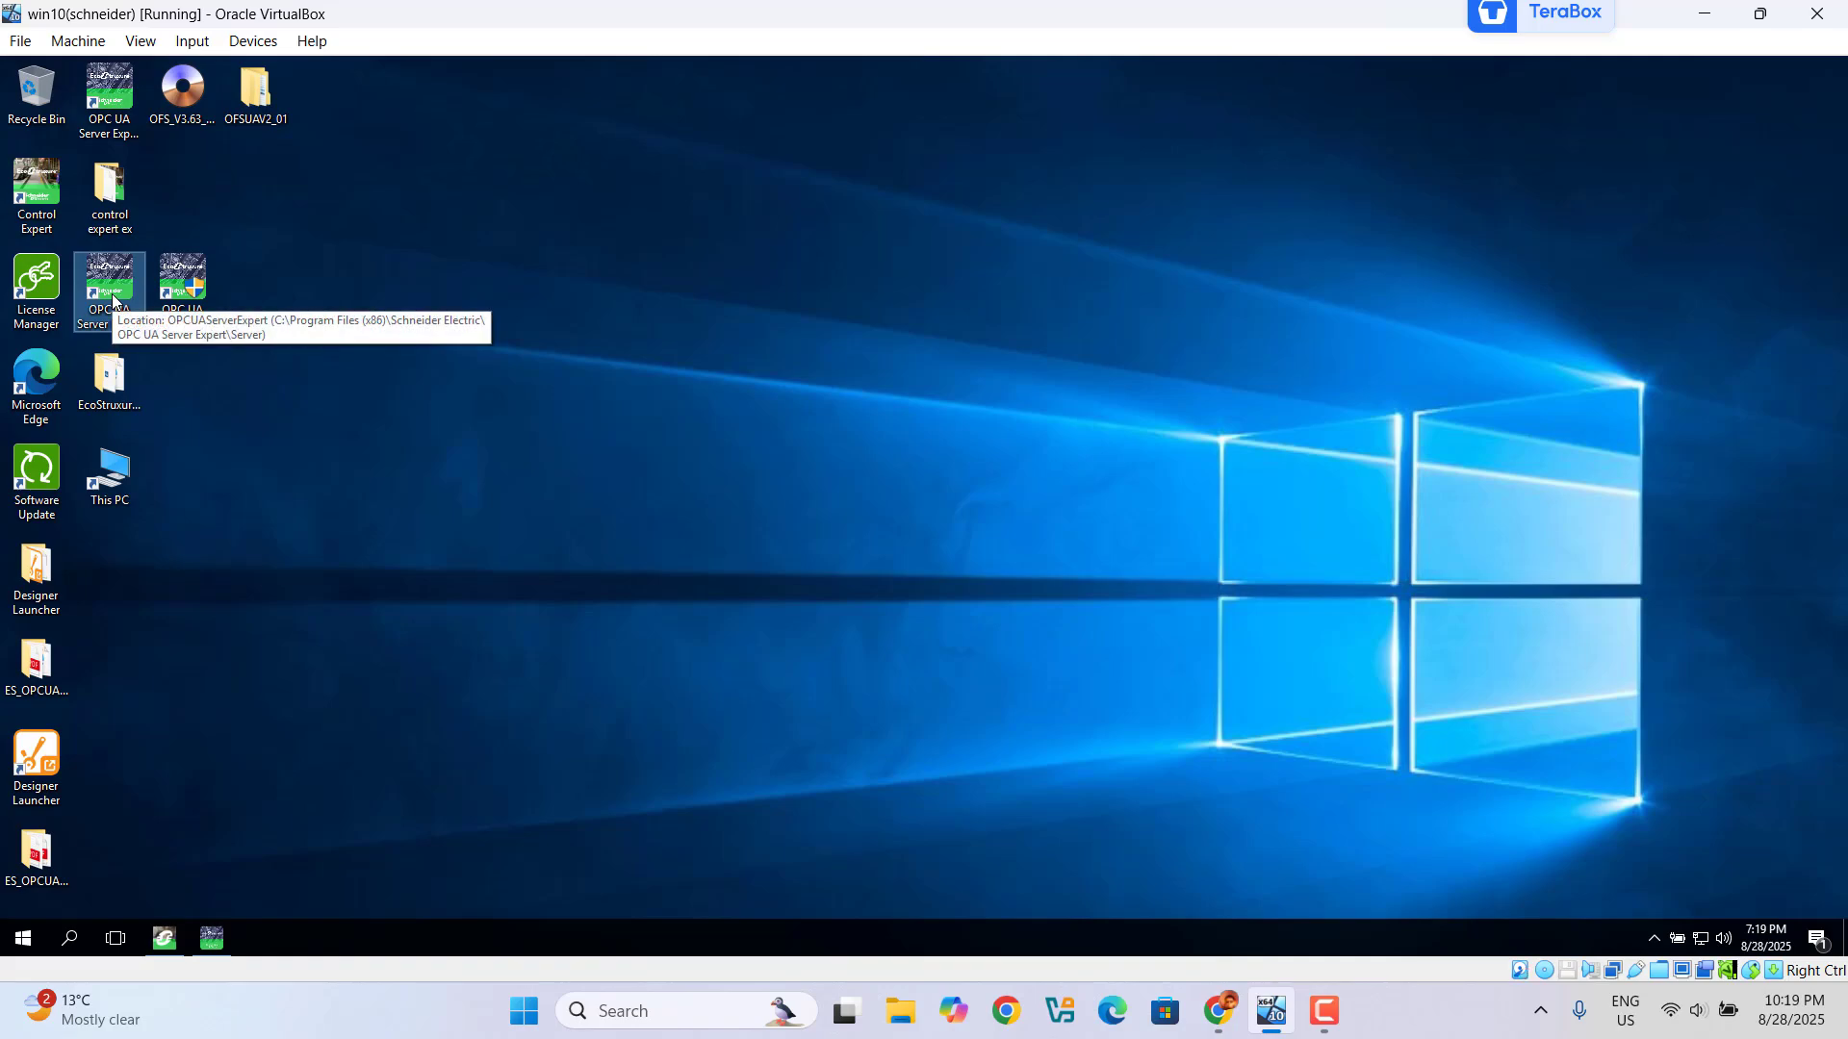
pyautogui.doubleClick(112, 302)
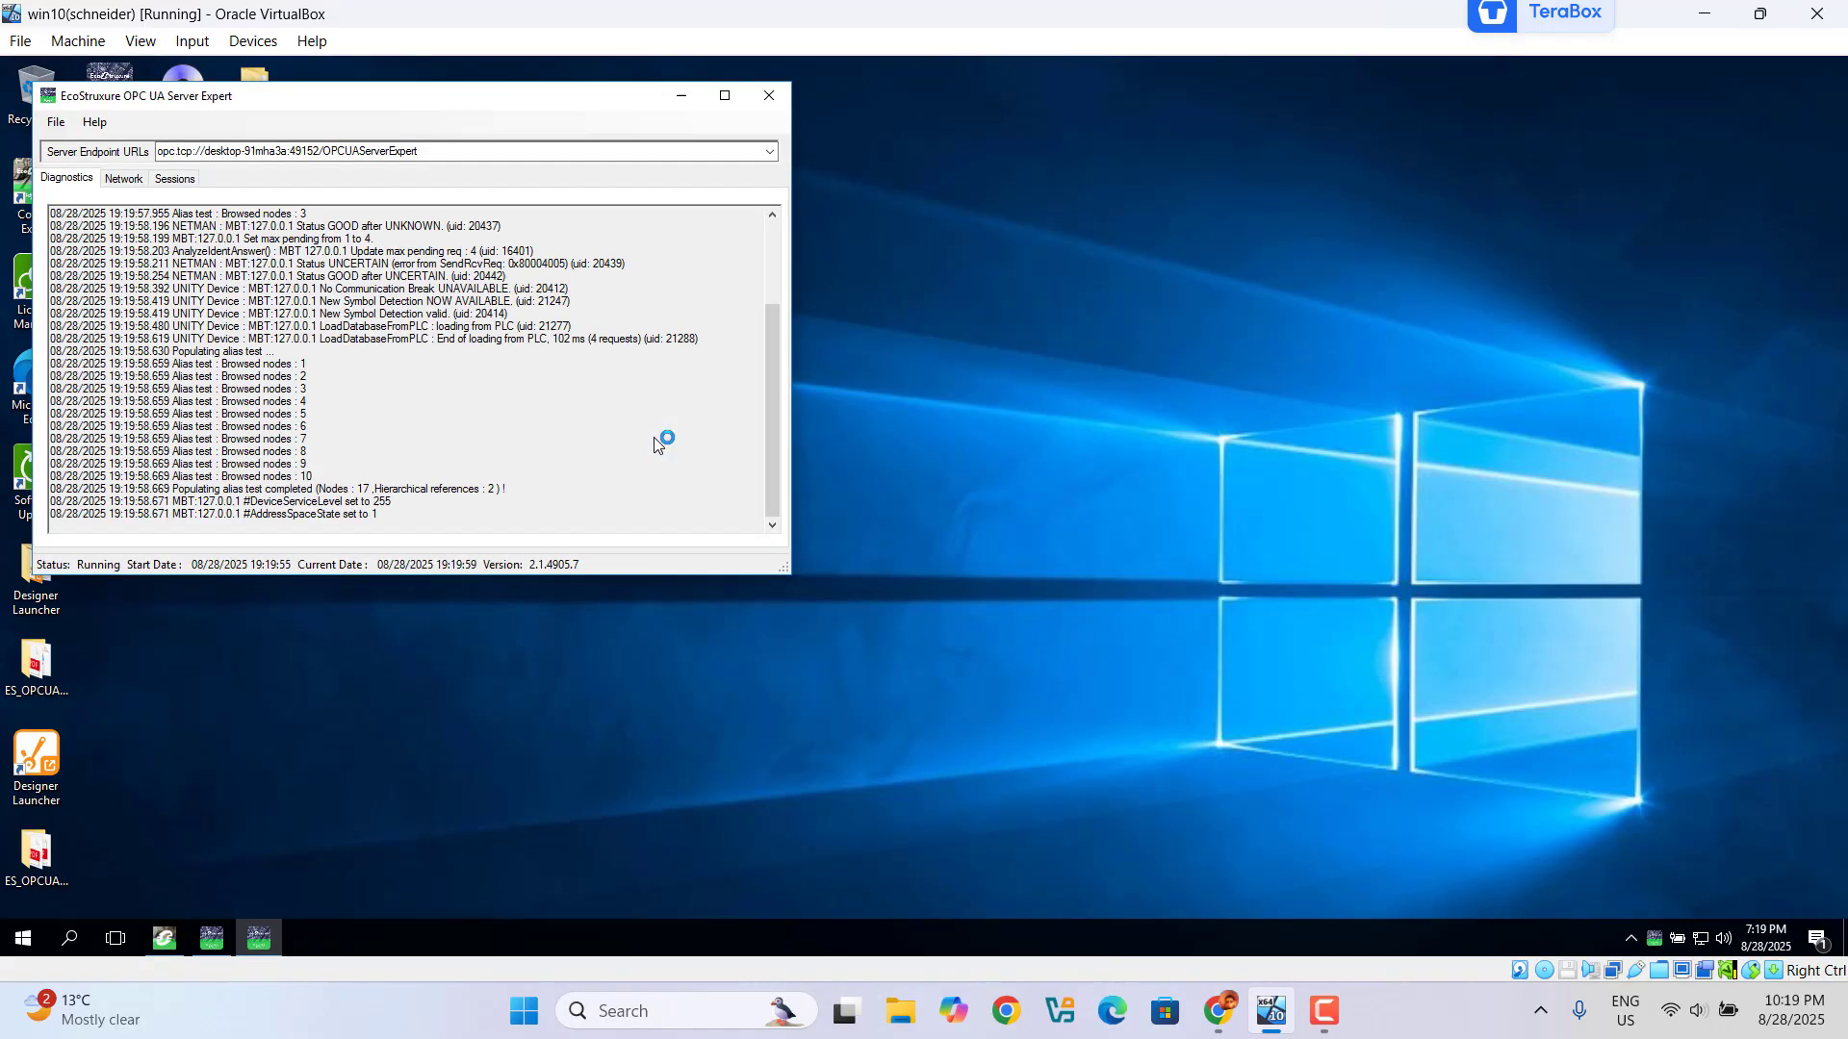
pyautogui.moveTo(569, 103); pyautogui.dragTo(1007, 205)
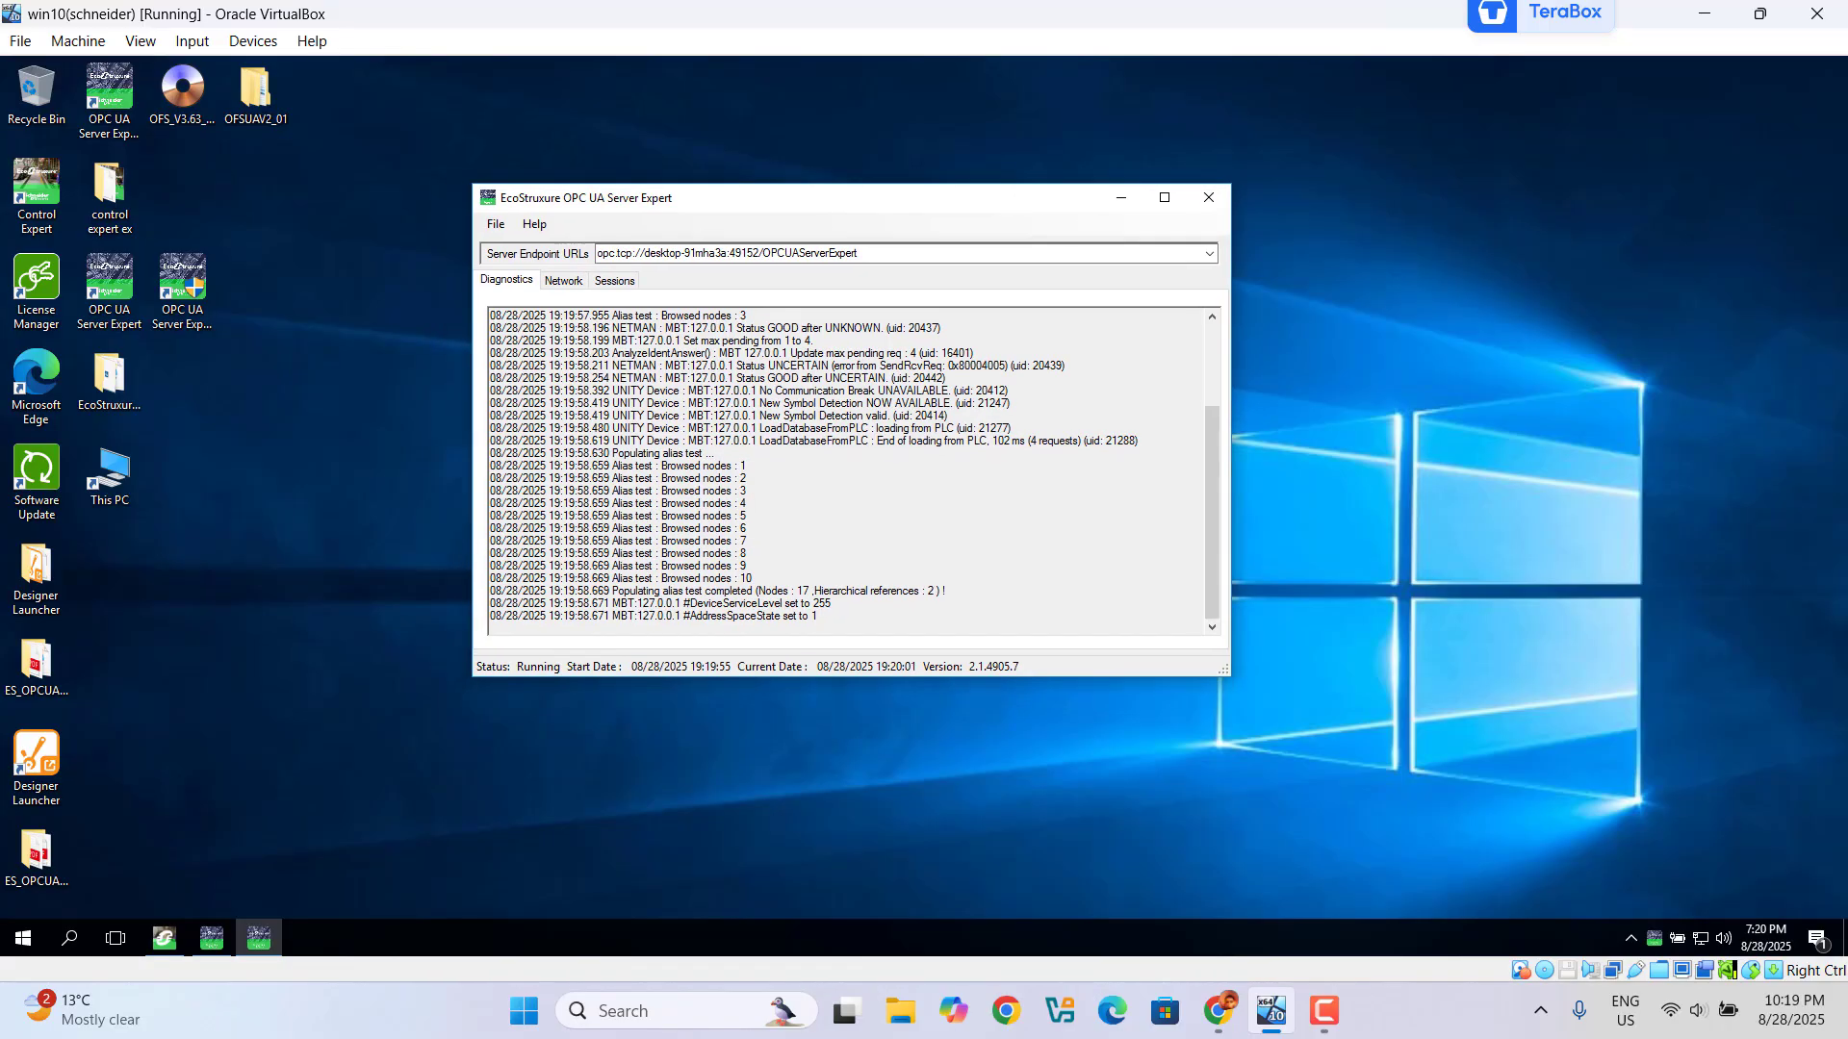
pyautogui.click(565, 284)
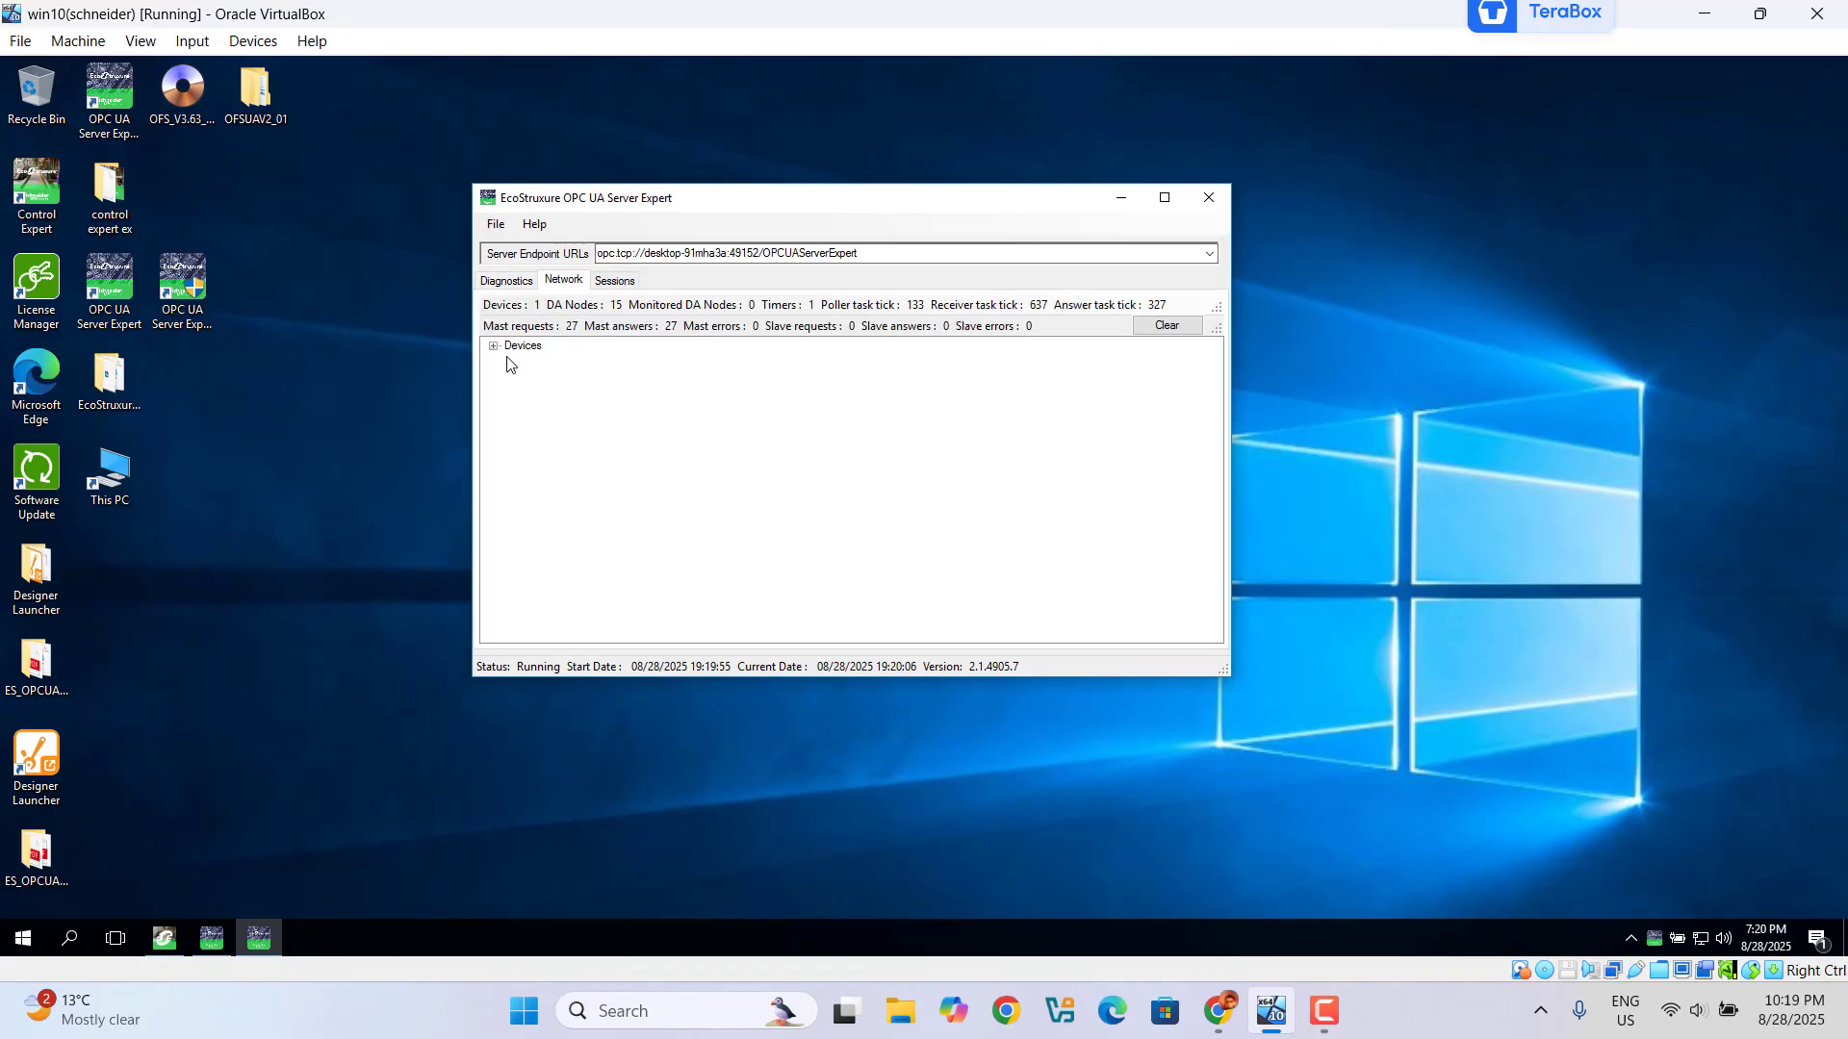
pyautogui.click(494, 347)
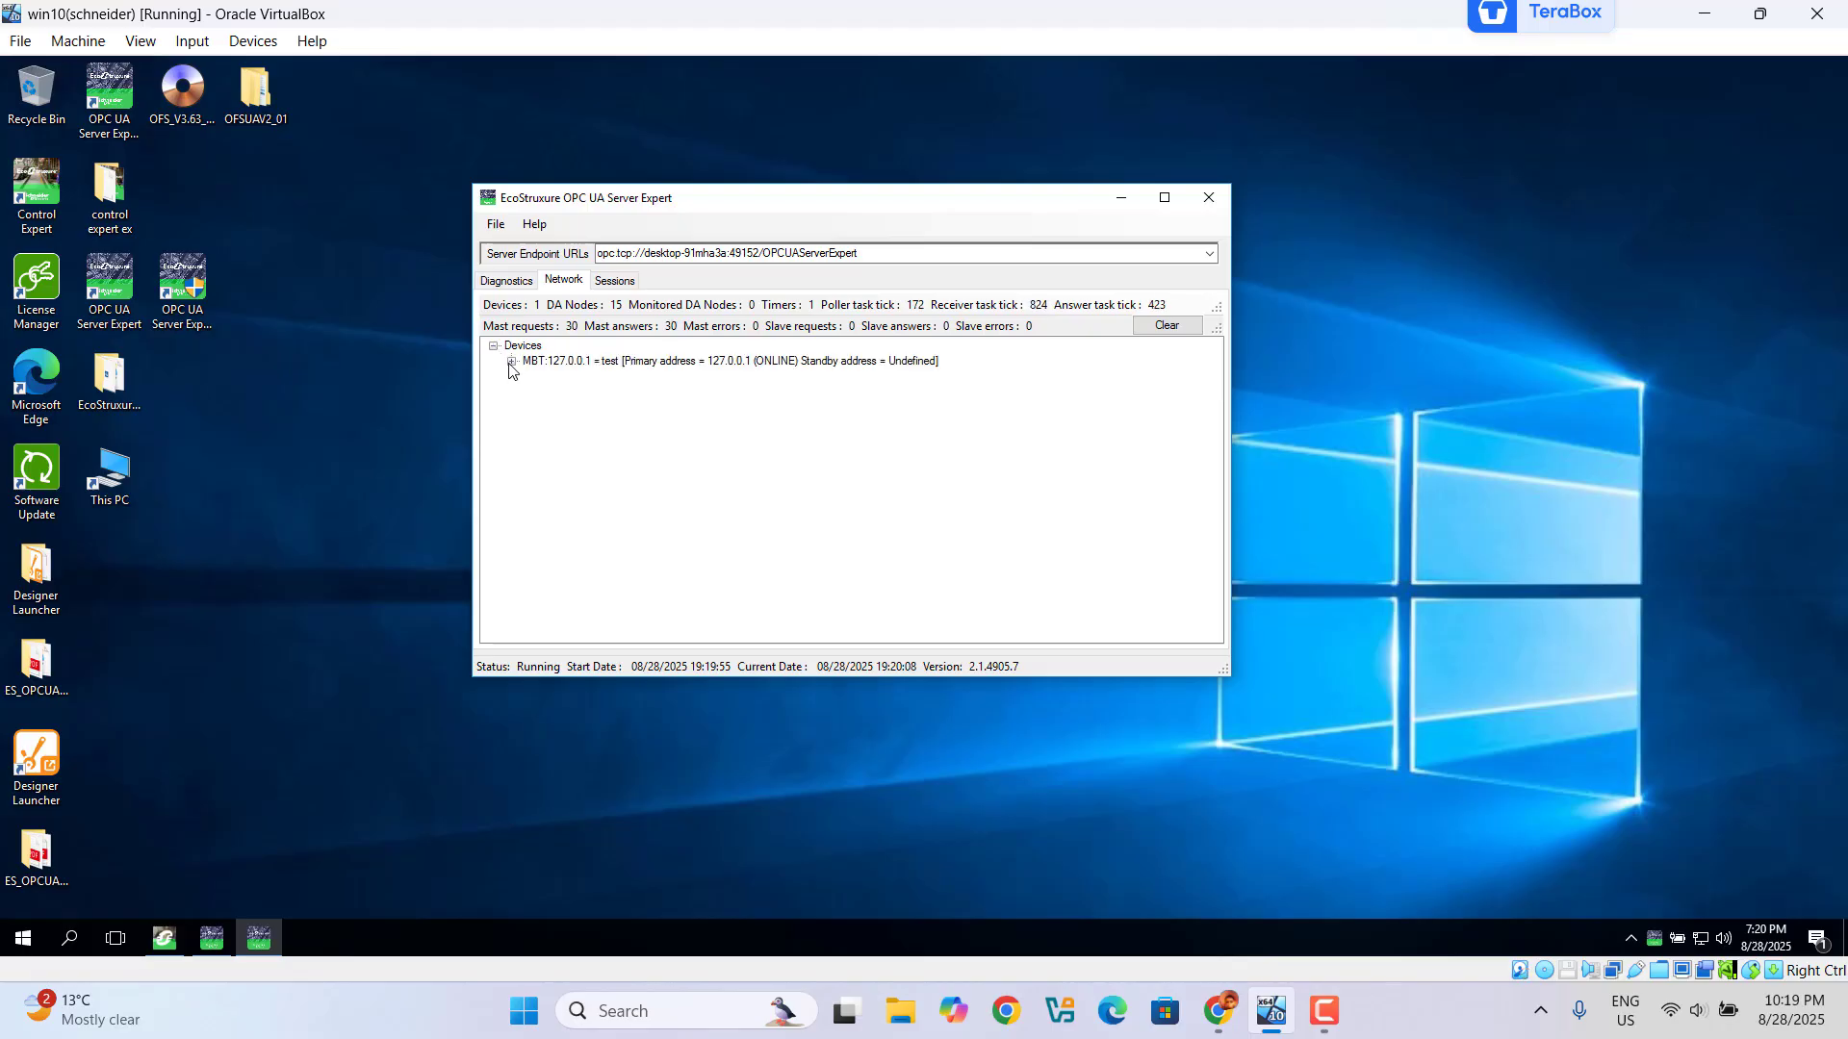
pyautogui.click(511, 361)
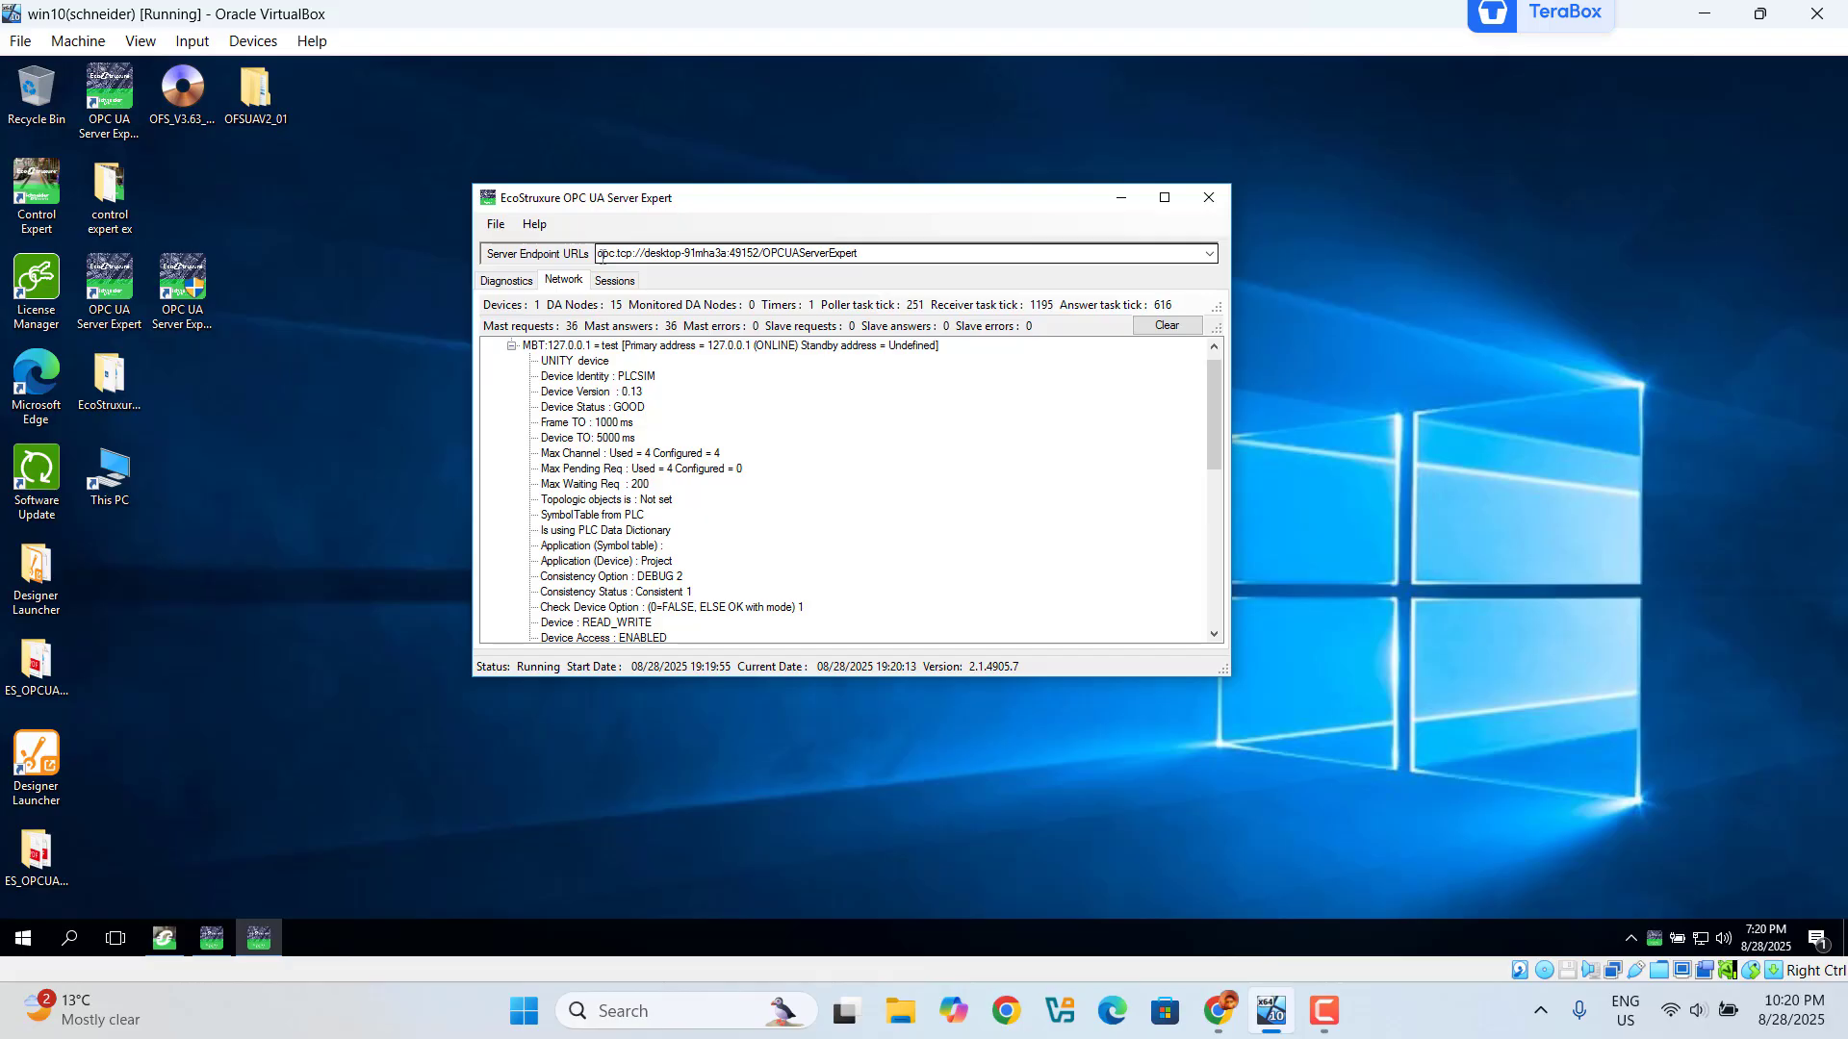
# Step: Copy the Server Endpoint URL and minimize the OPC UA Server Expert window
pyautogui.doubleClick(598, 253)
pyautogui.rightClick(655, 252)
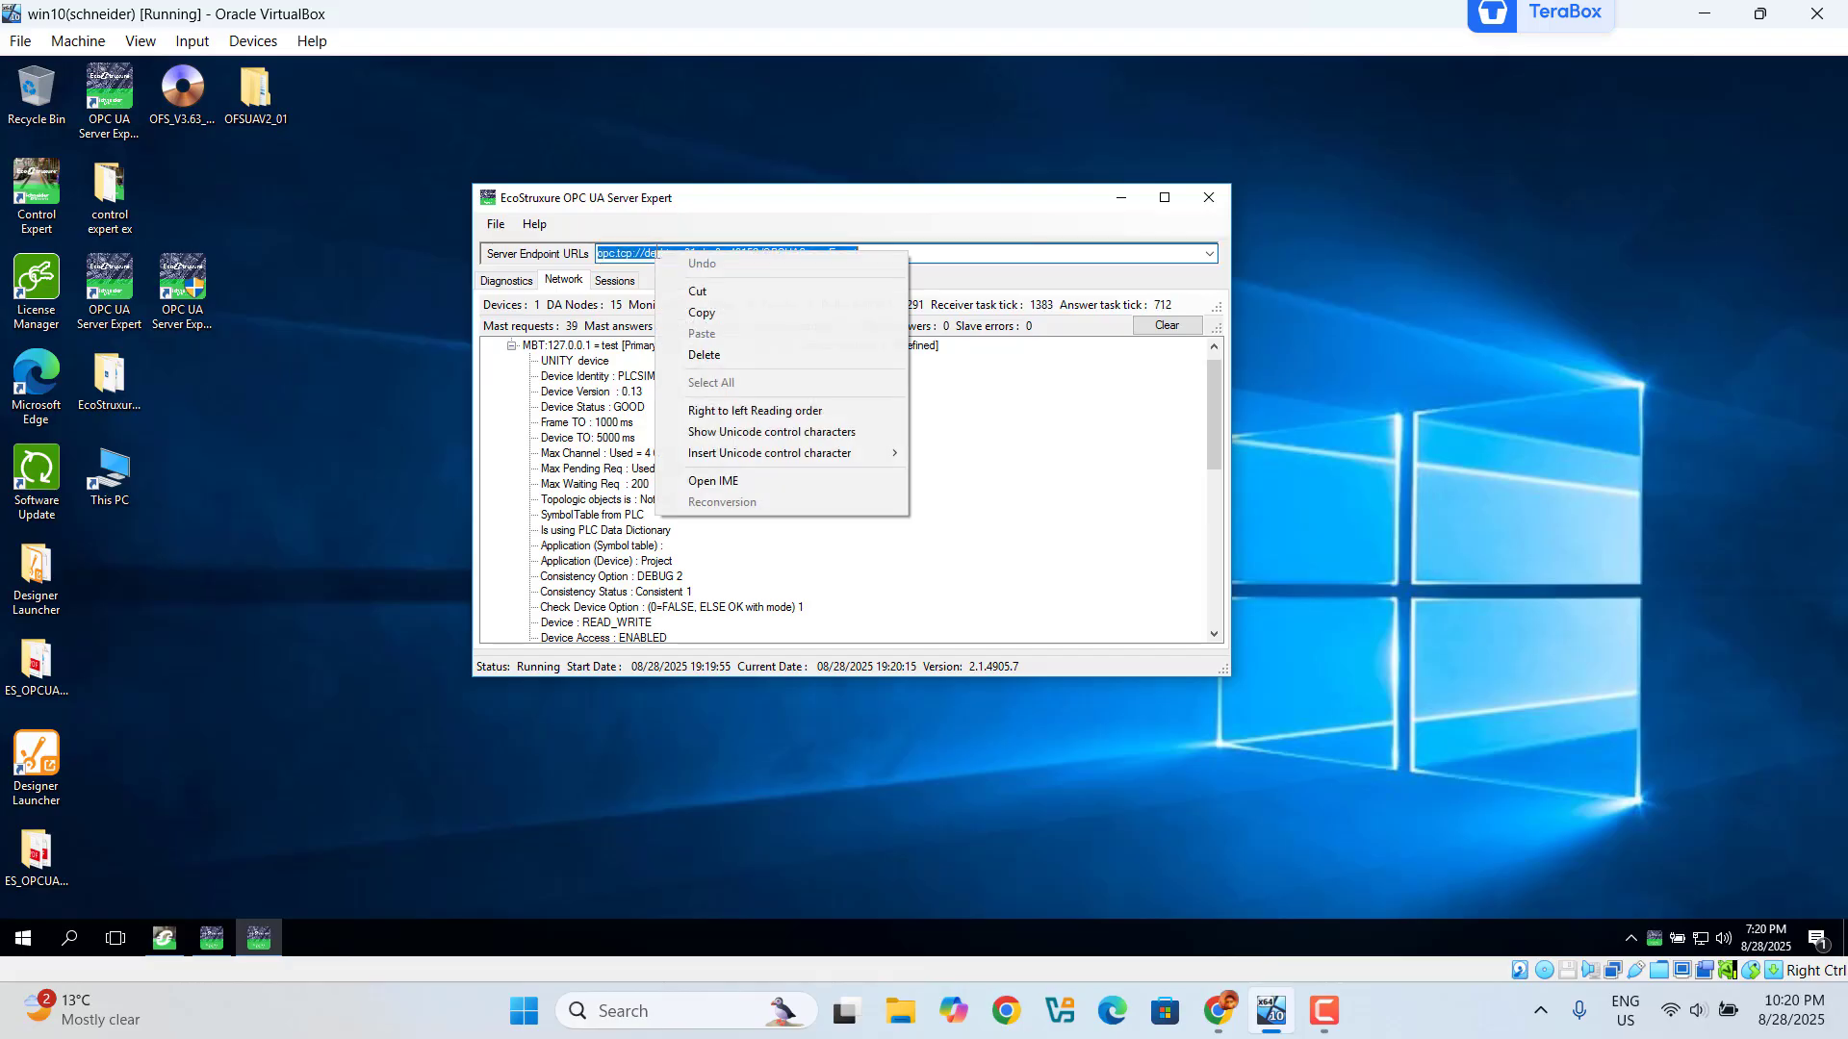
pyautogui.click(716, 322)
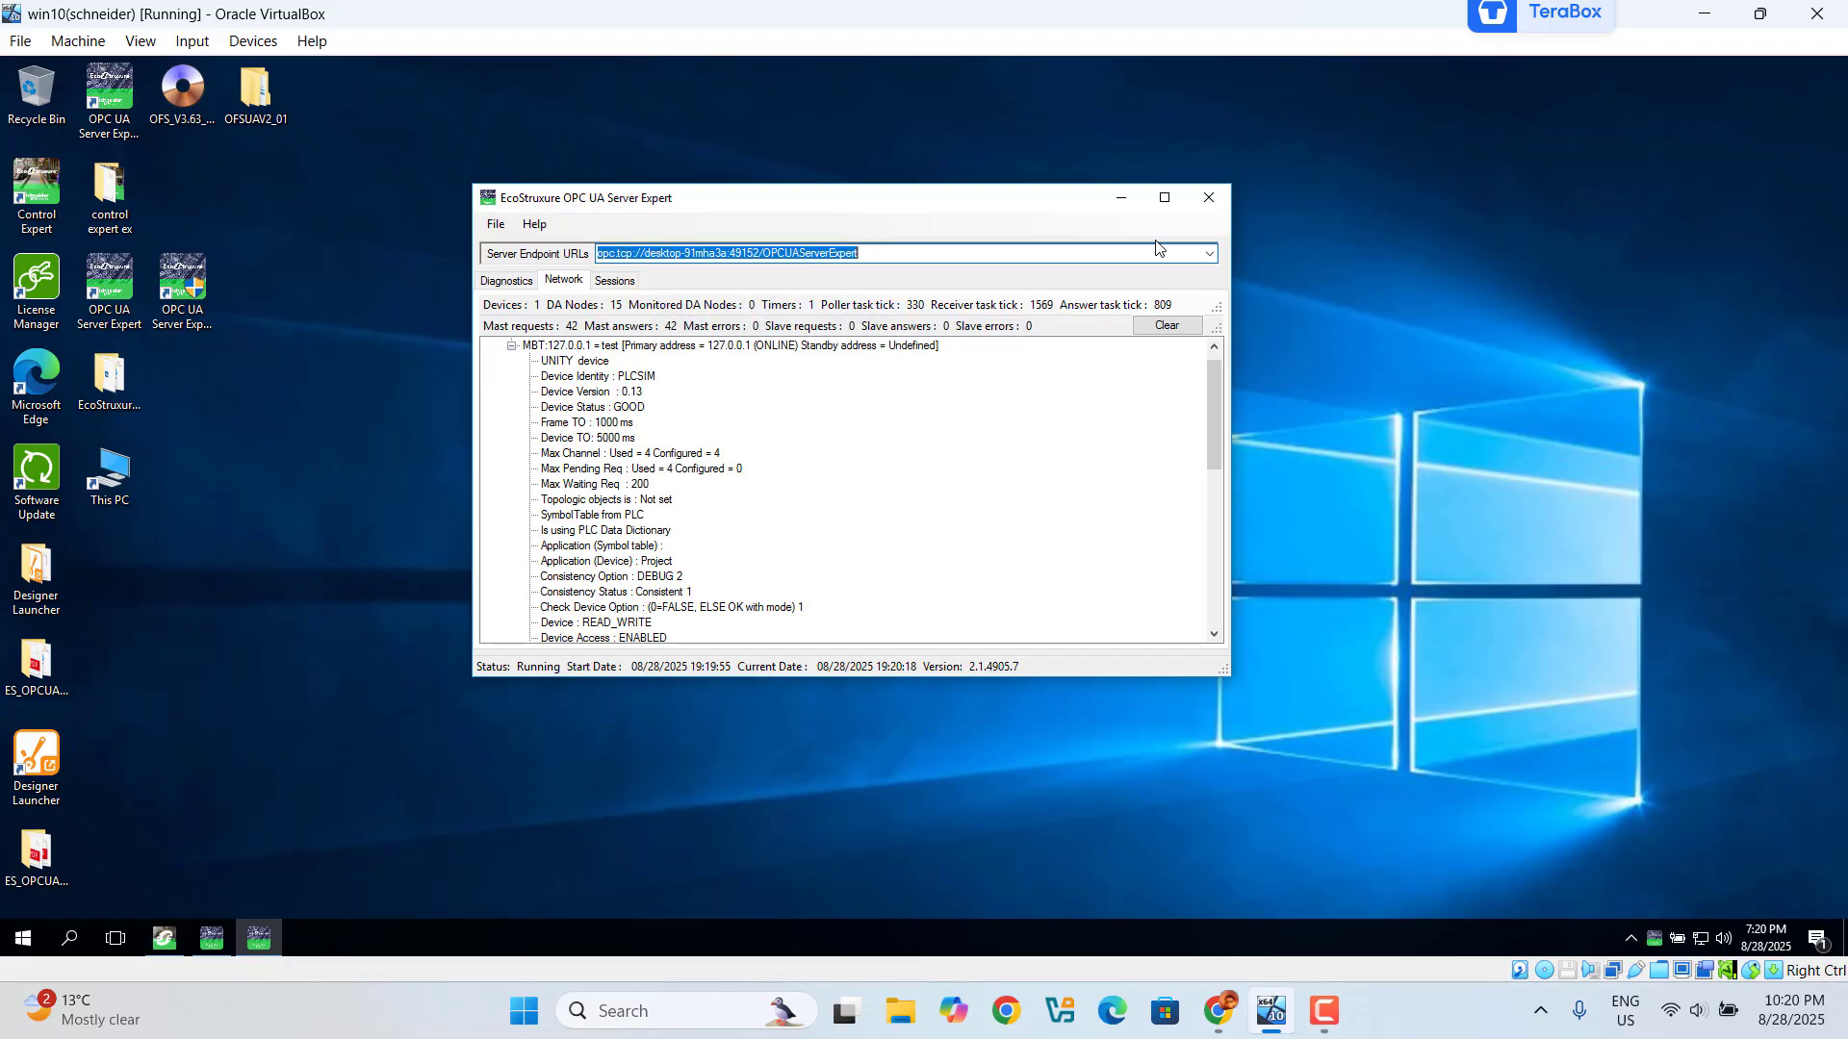
pyautogui.click(1125, 208)
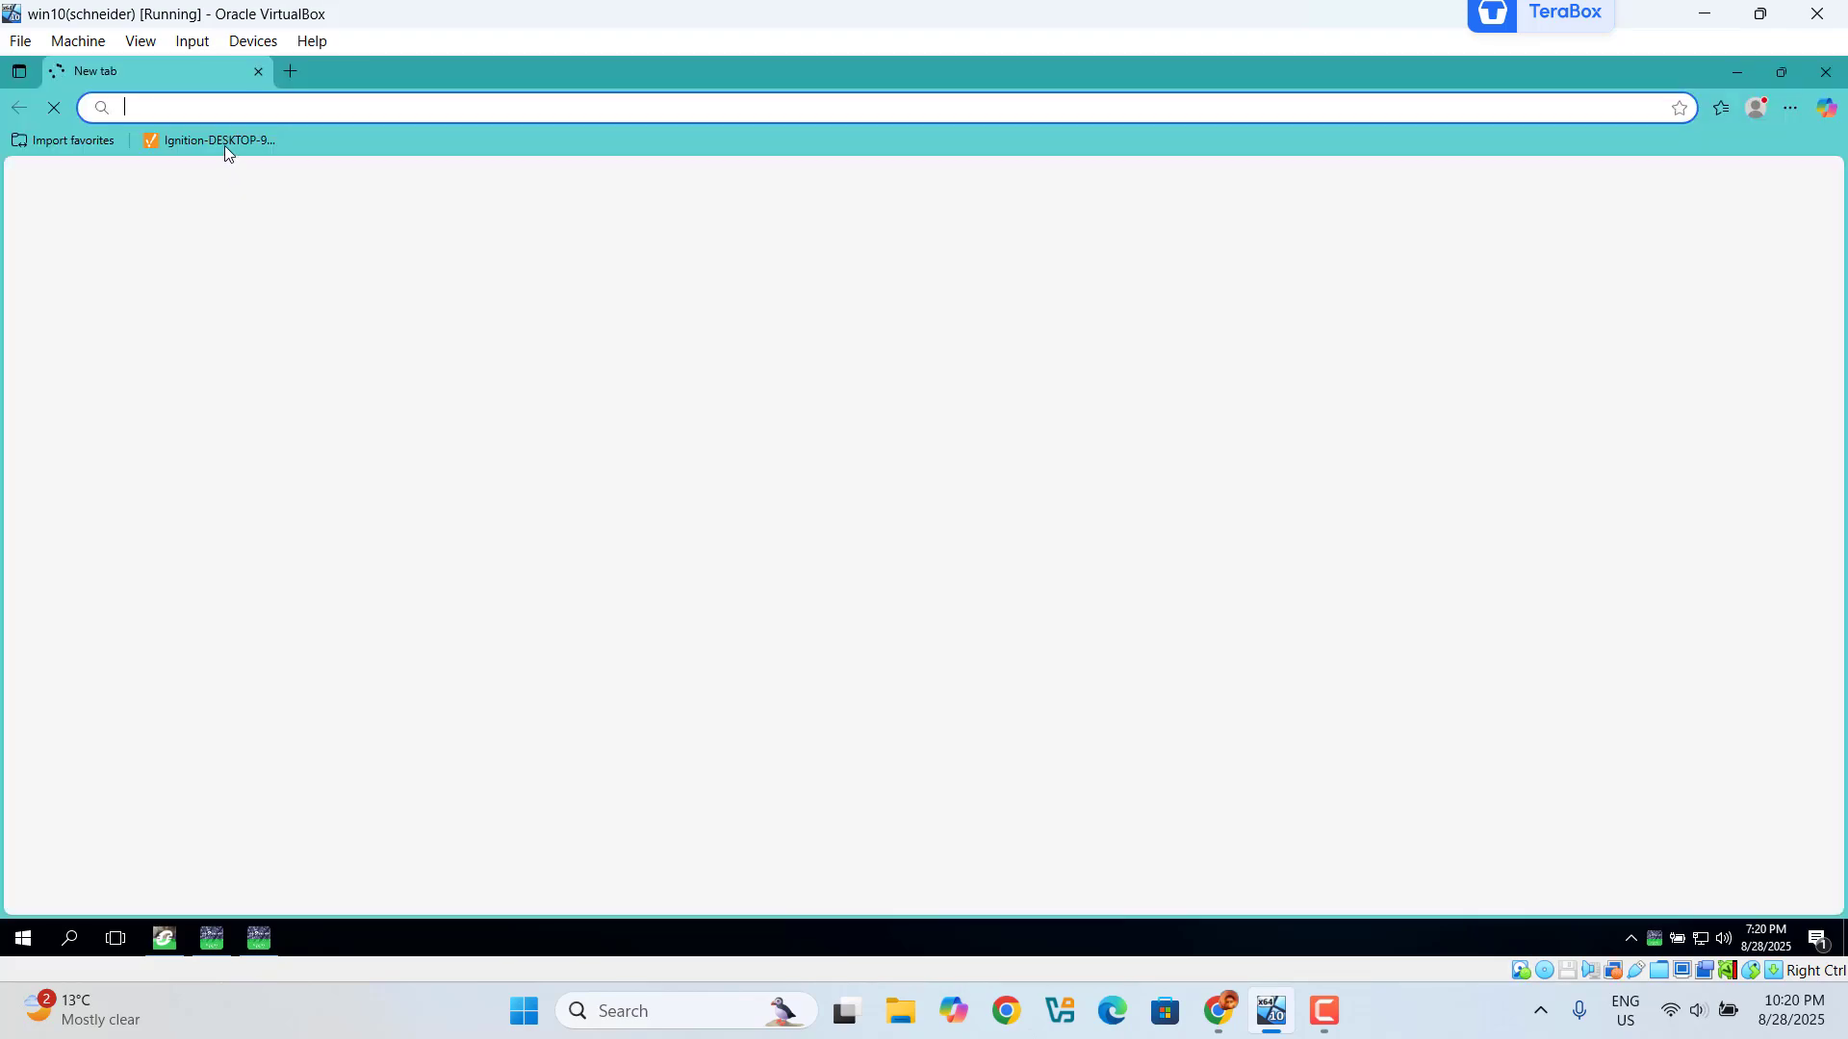
# Step: Open the Ignition gateway's Config section and log in with the admin username and password
pyautogui.click(222, 141)
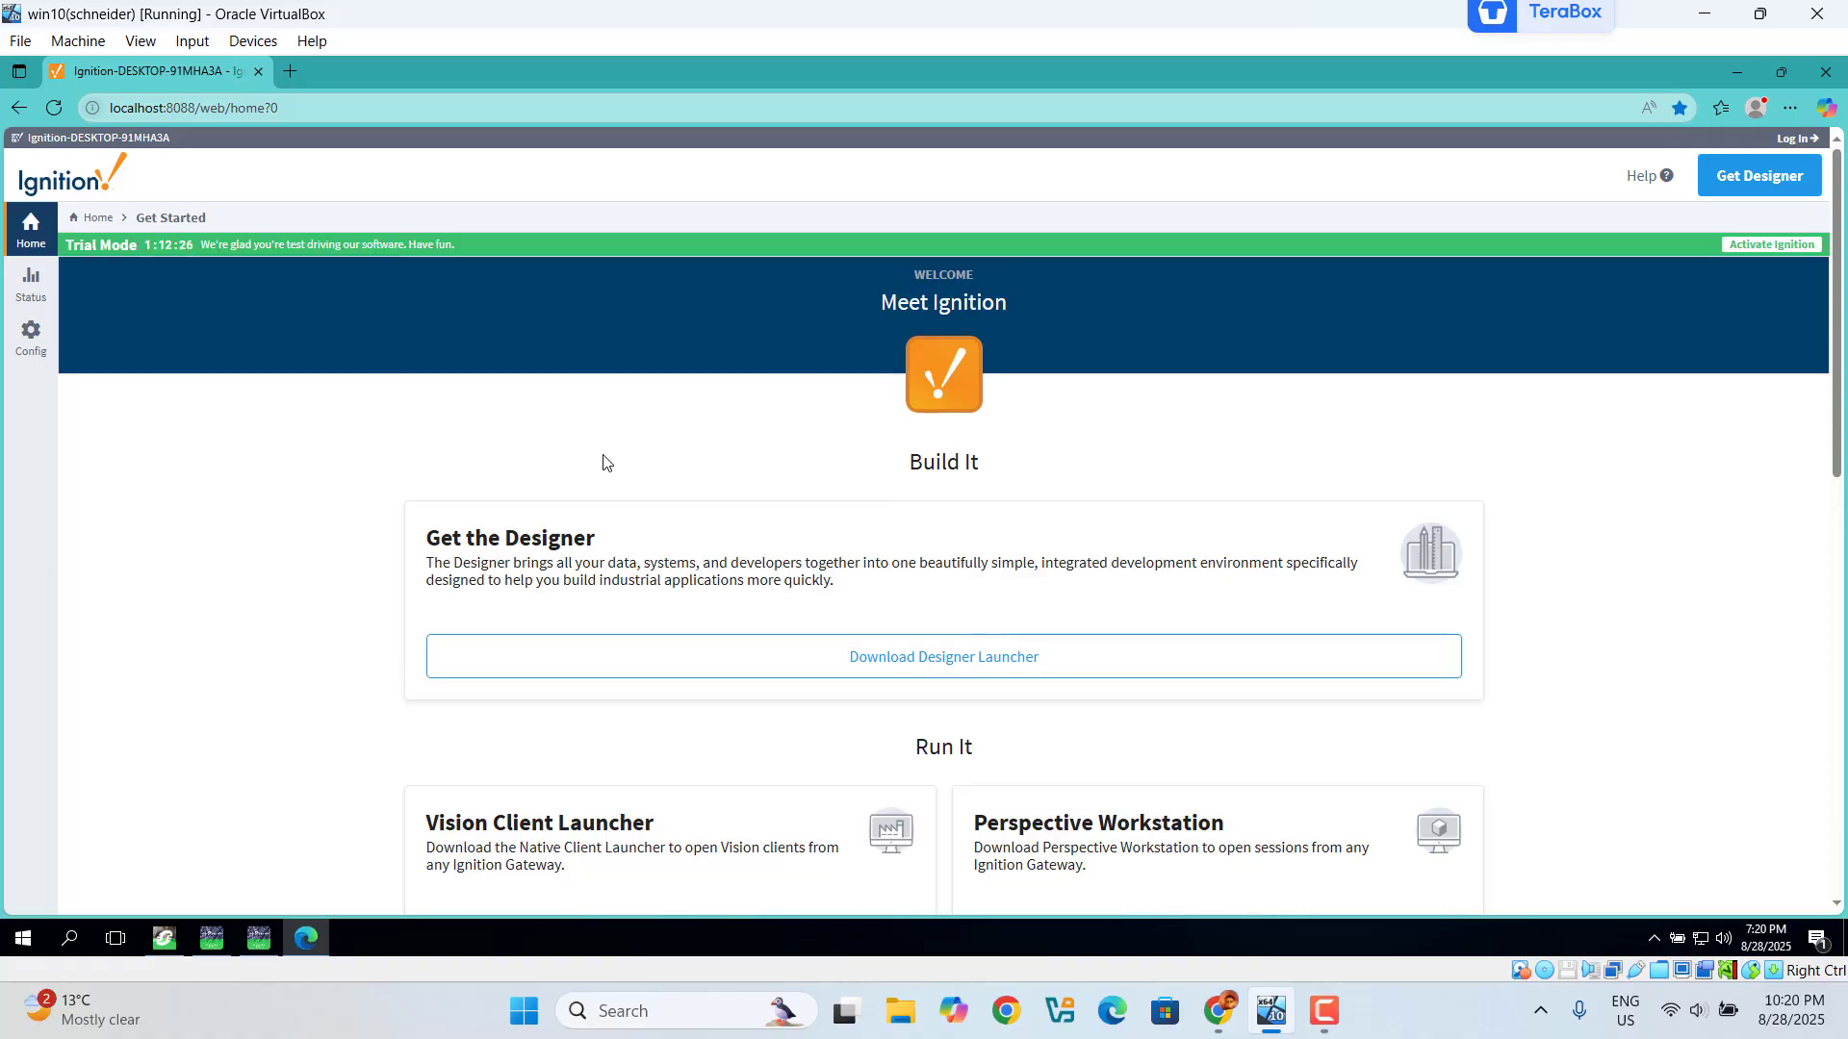
pyautogui.click(26, 337)
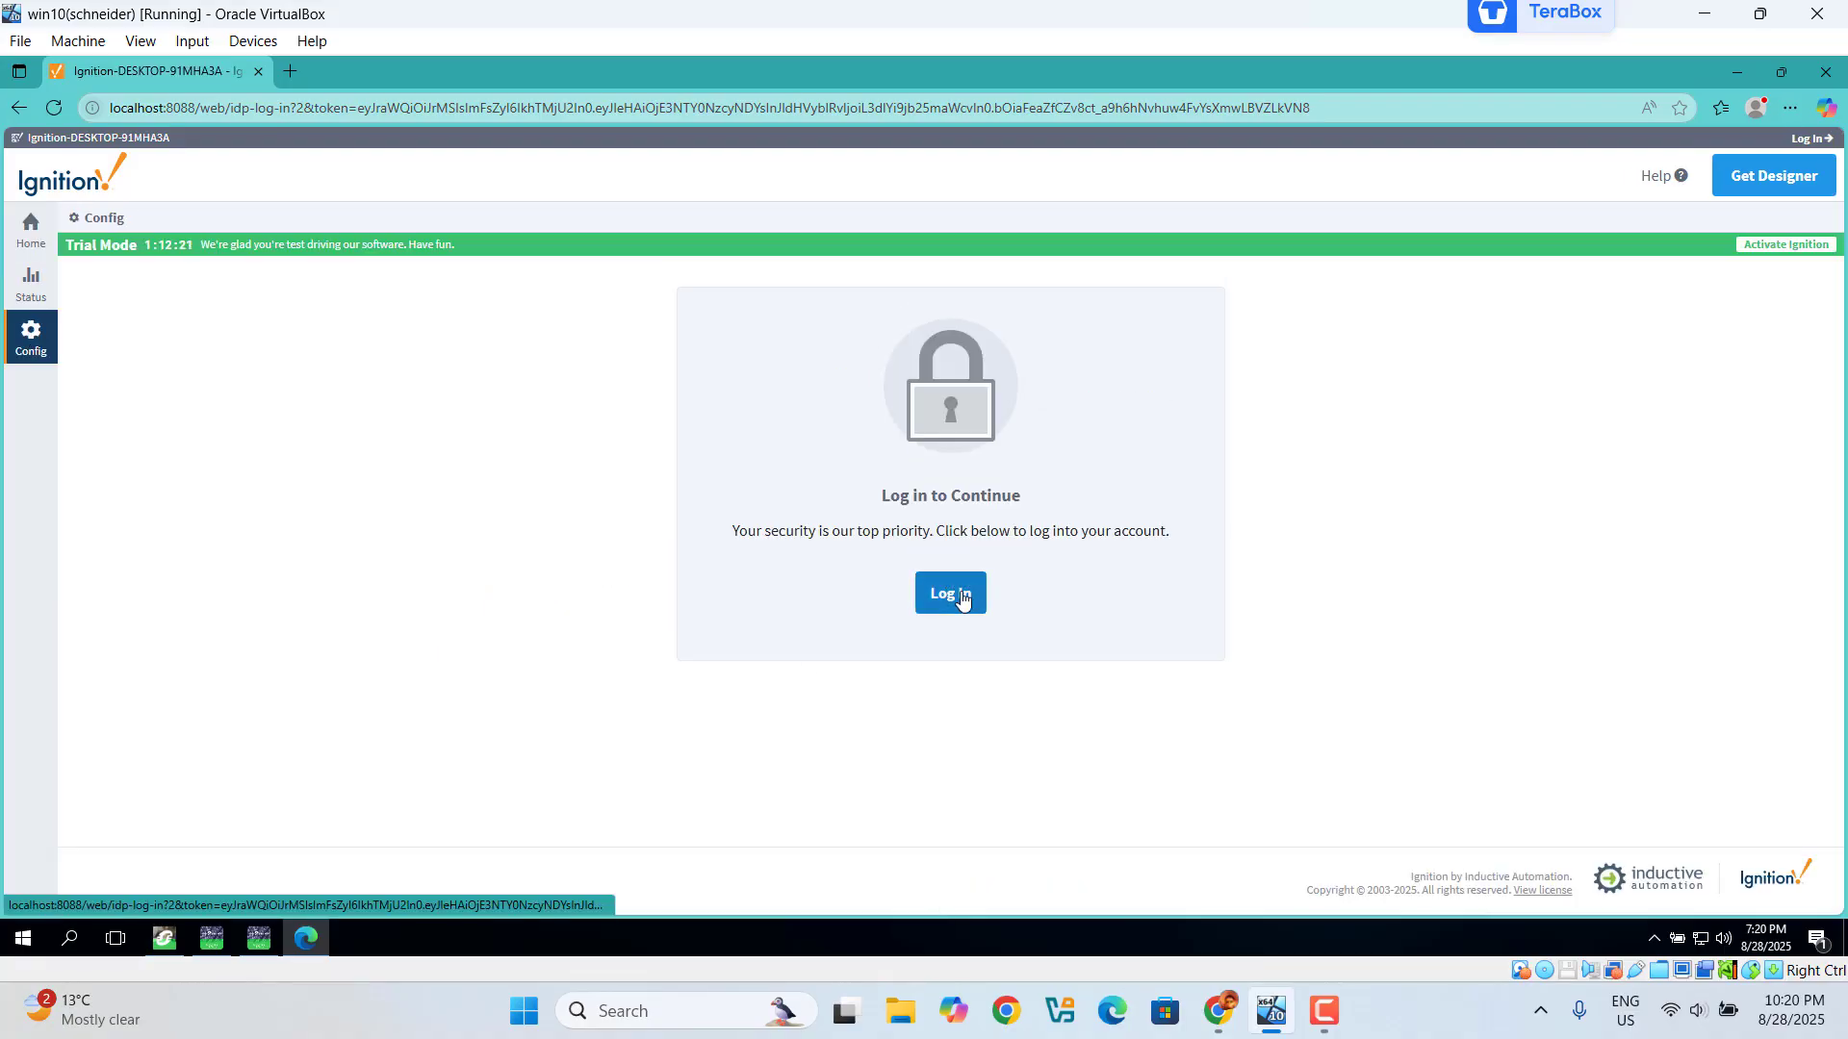
pyautogui.click(961, 596)
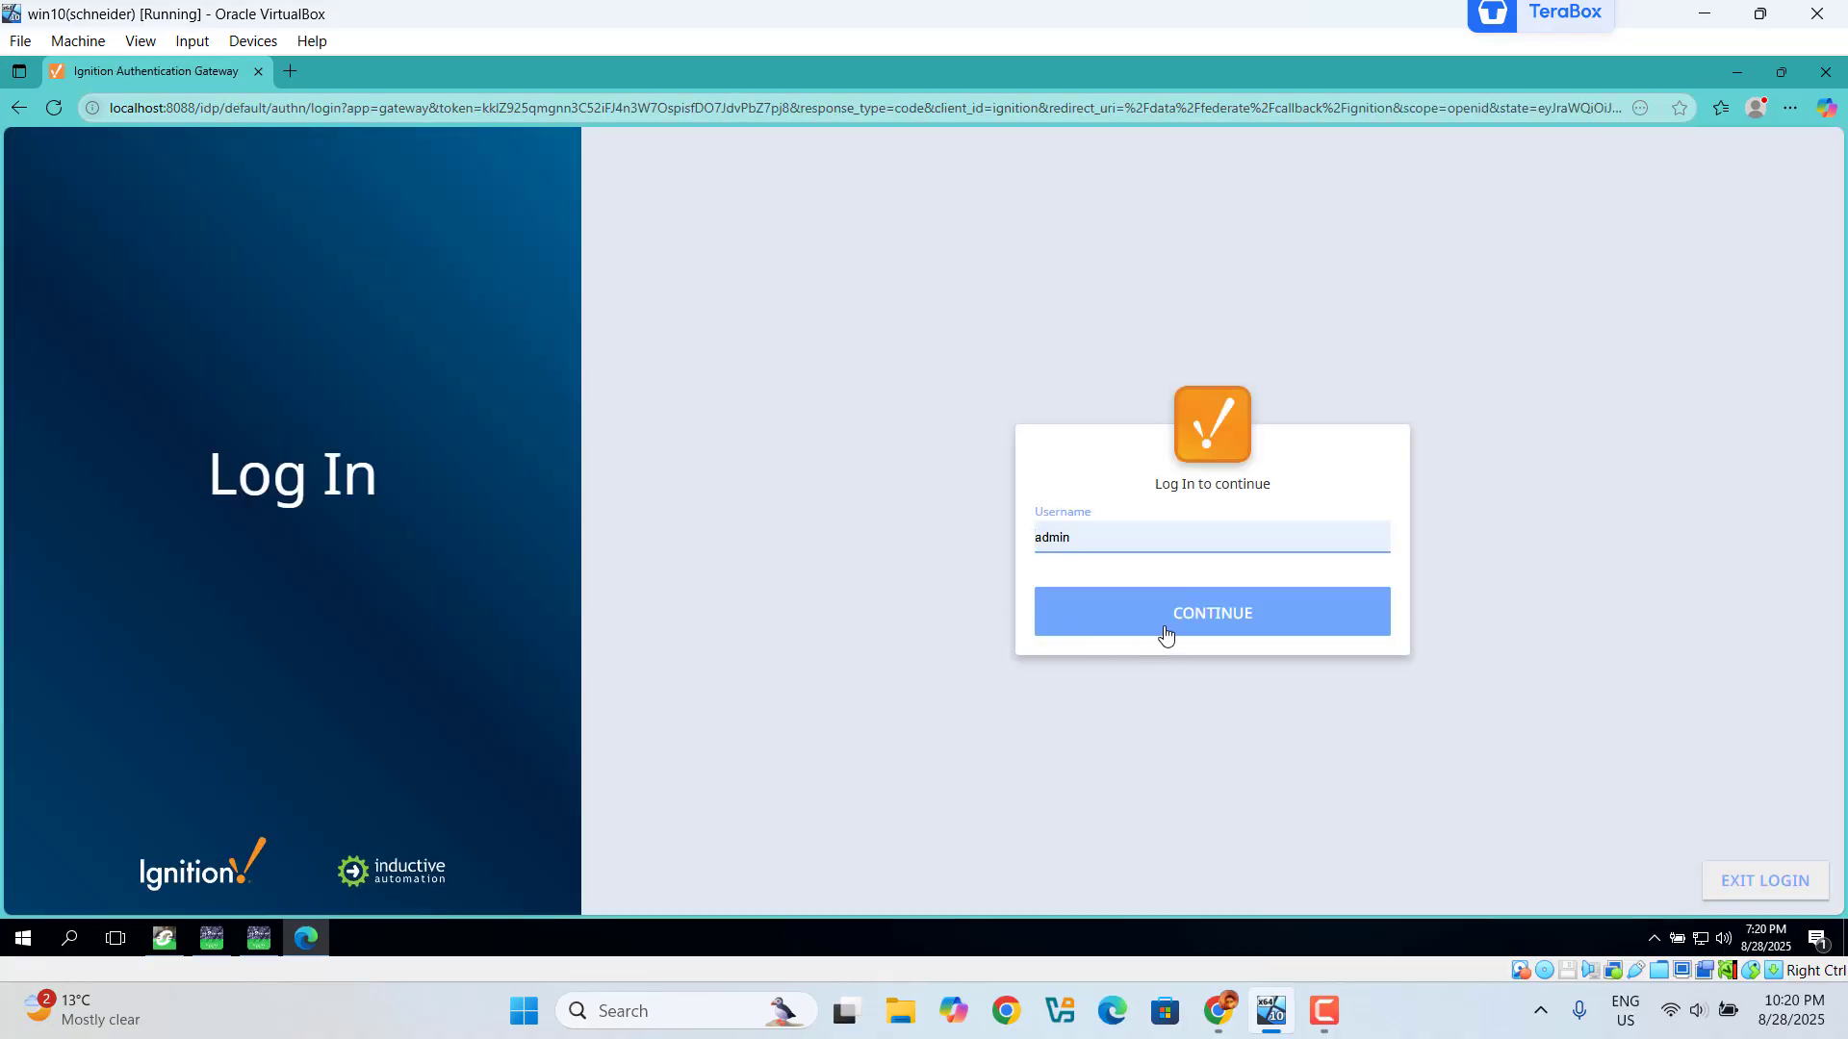
pyautogui.click(1167, 632)
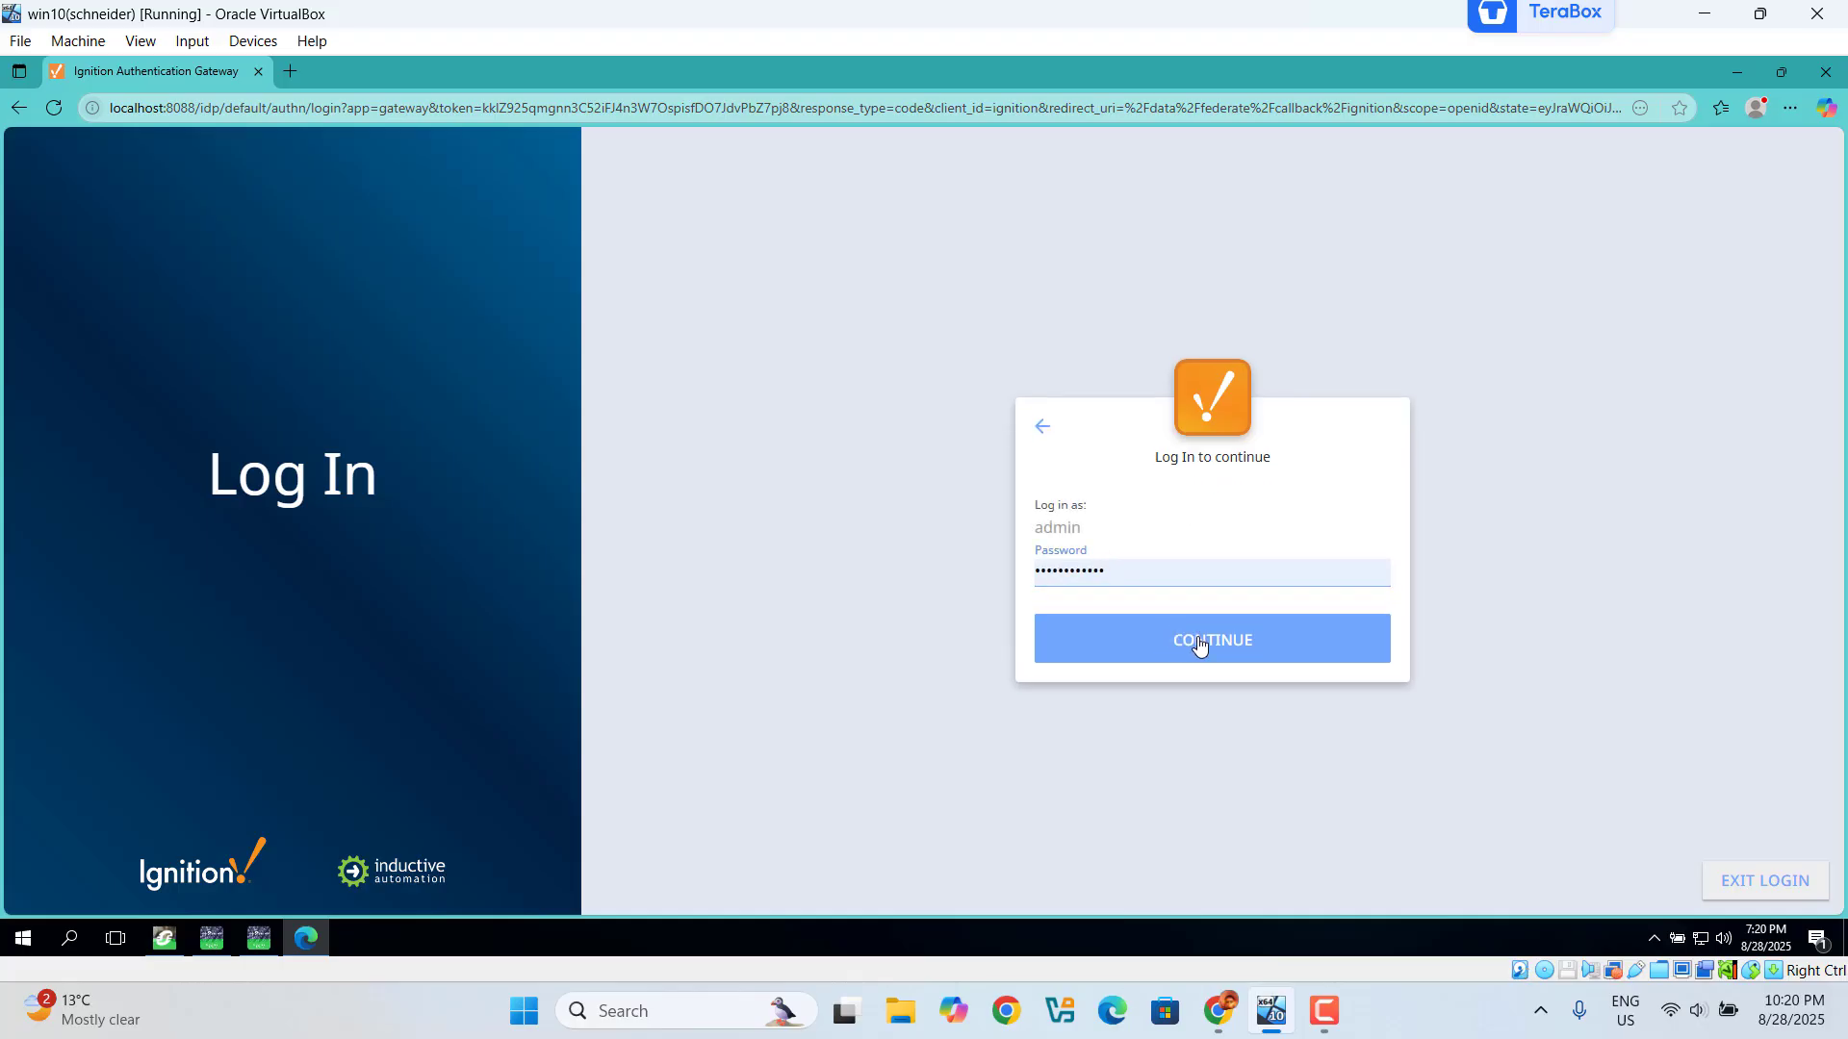
pyautogui.click(1199, 643)
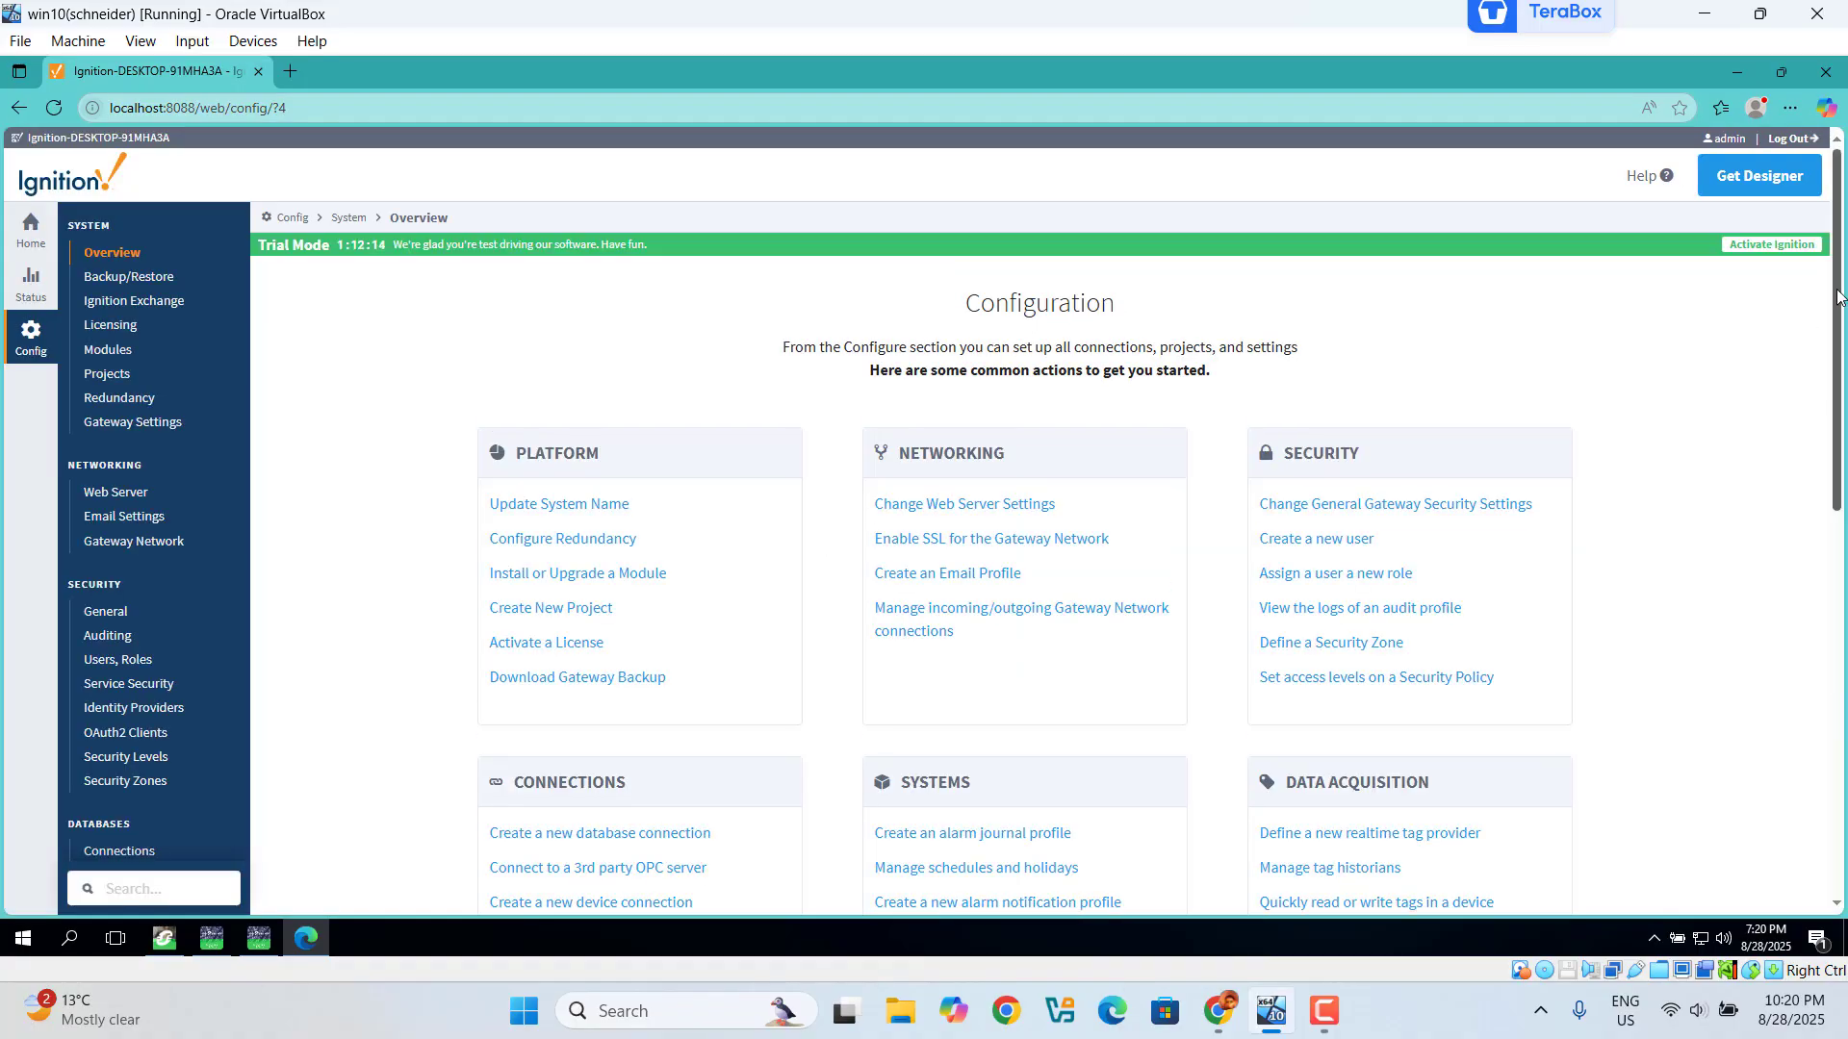
# Step: Go to OPC Client > OPC Connections in the gateway sidebar
pyautogui.scroll(-5, 1838, 293)
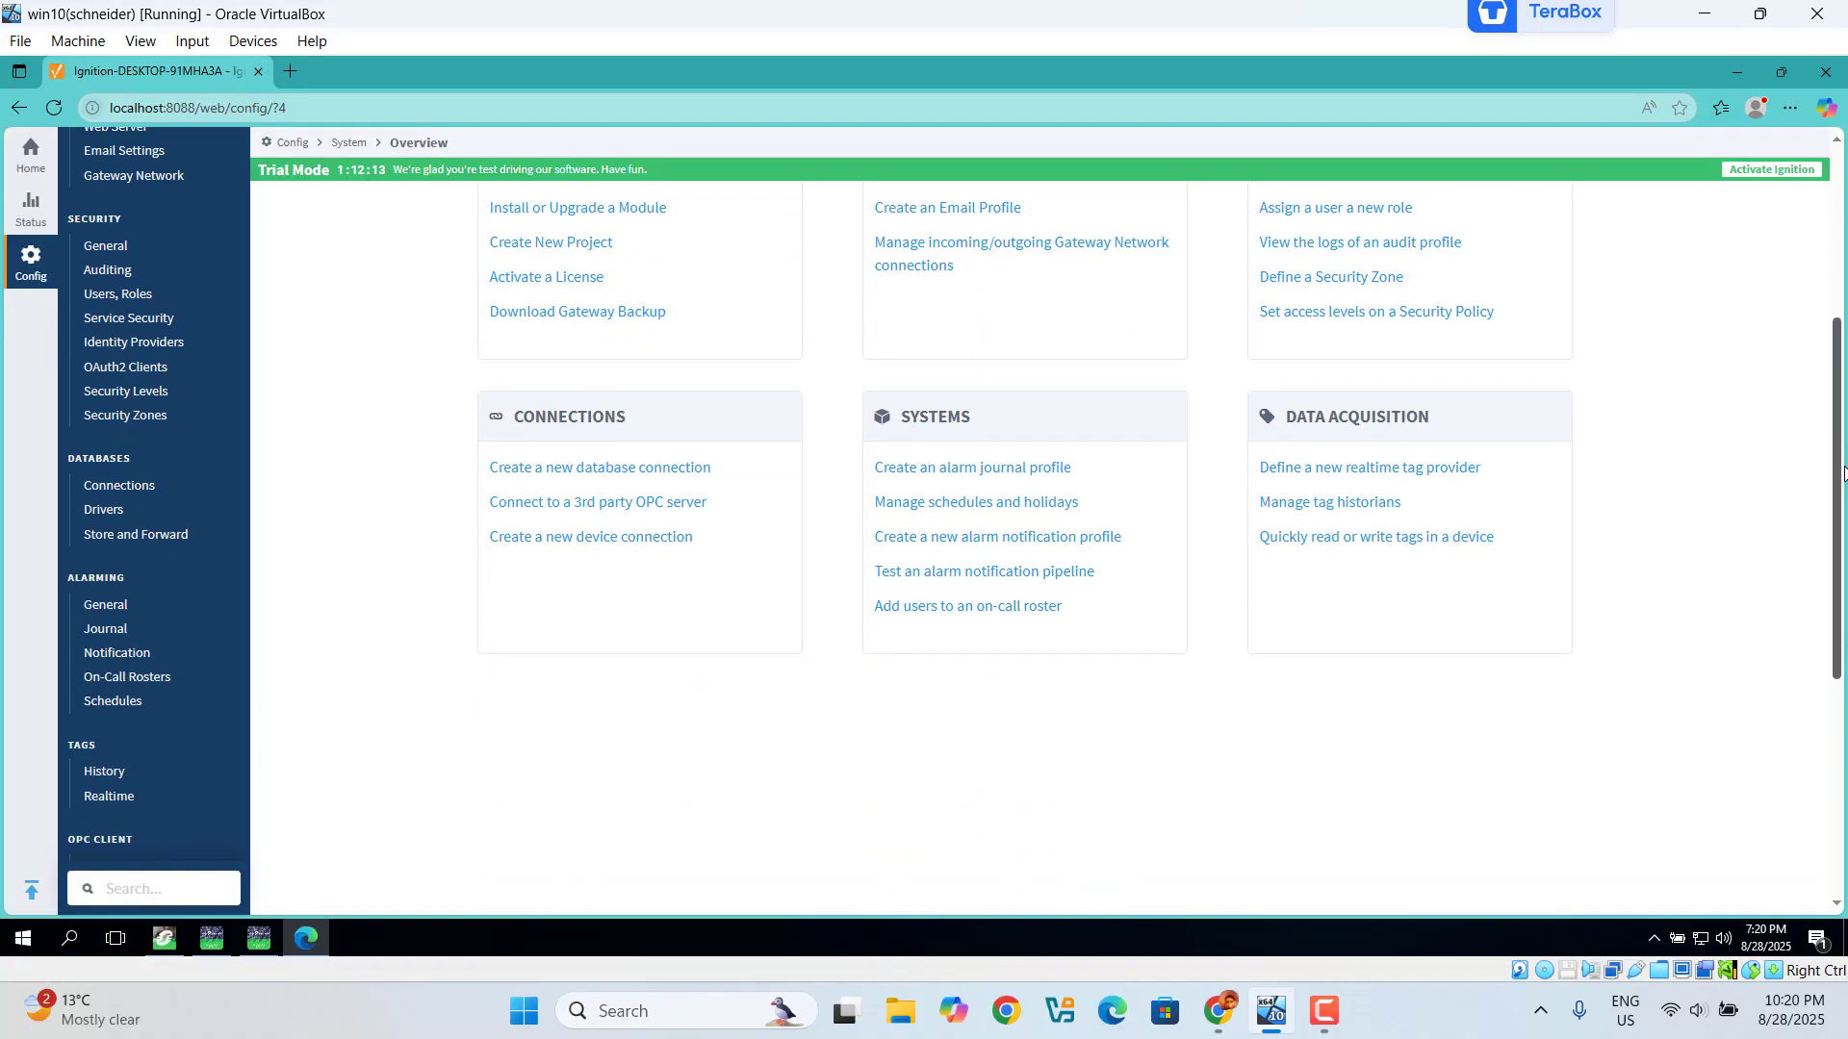
pyautogui.scroll(-1, 1538, 599)
pyautogui.scroll(-1, 1538, 598)
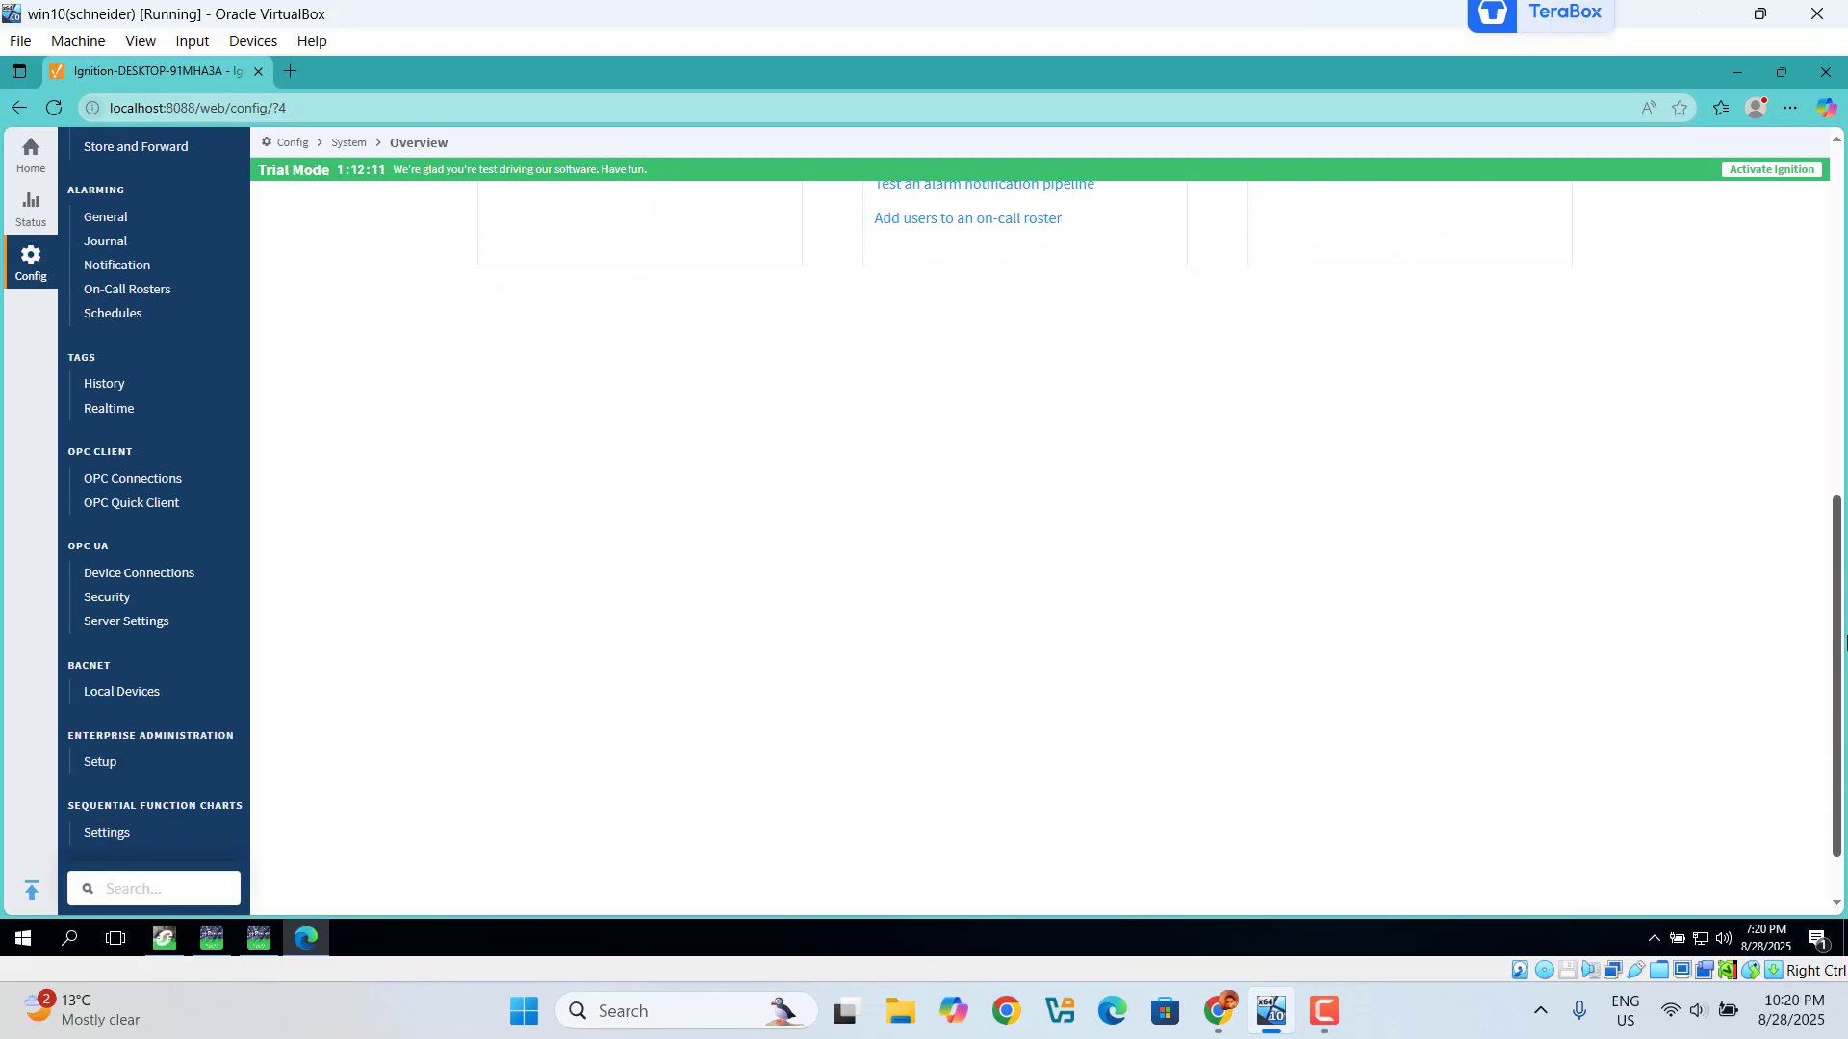
pyautogui.click(138, 491)
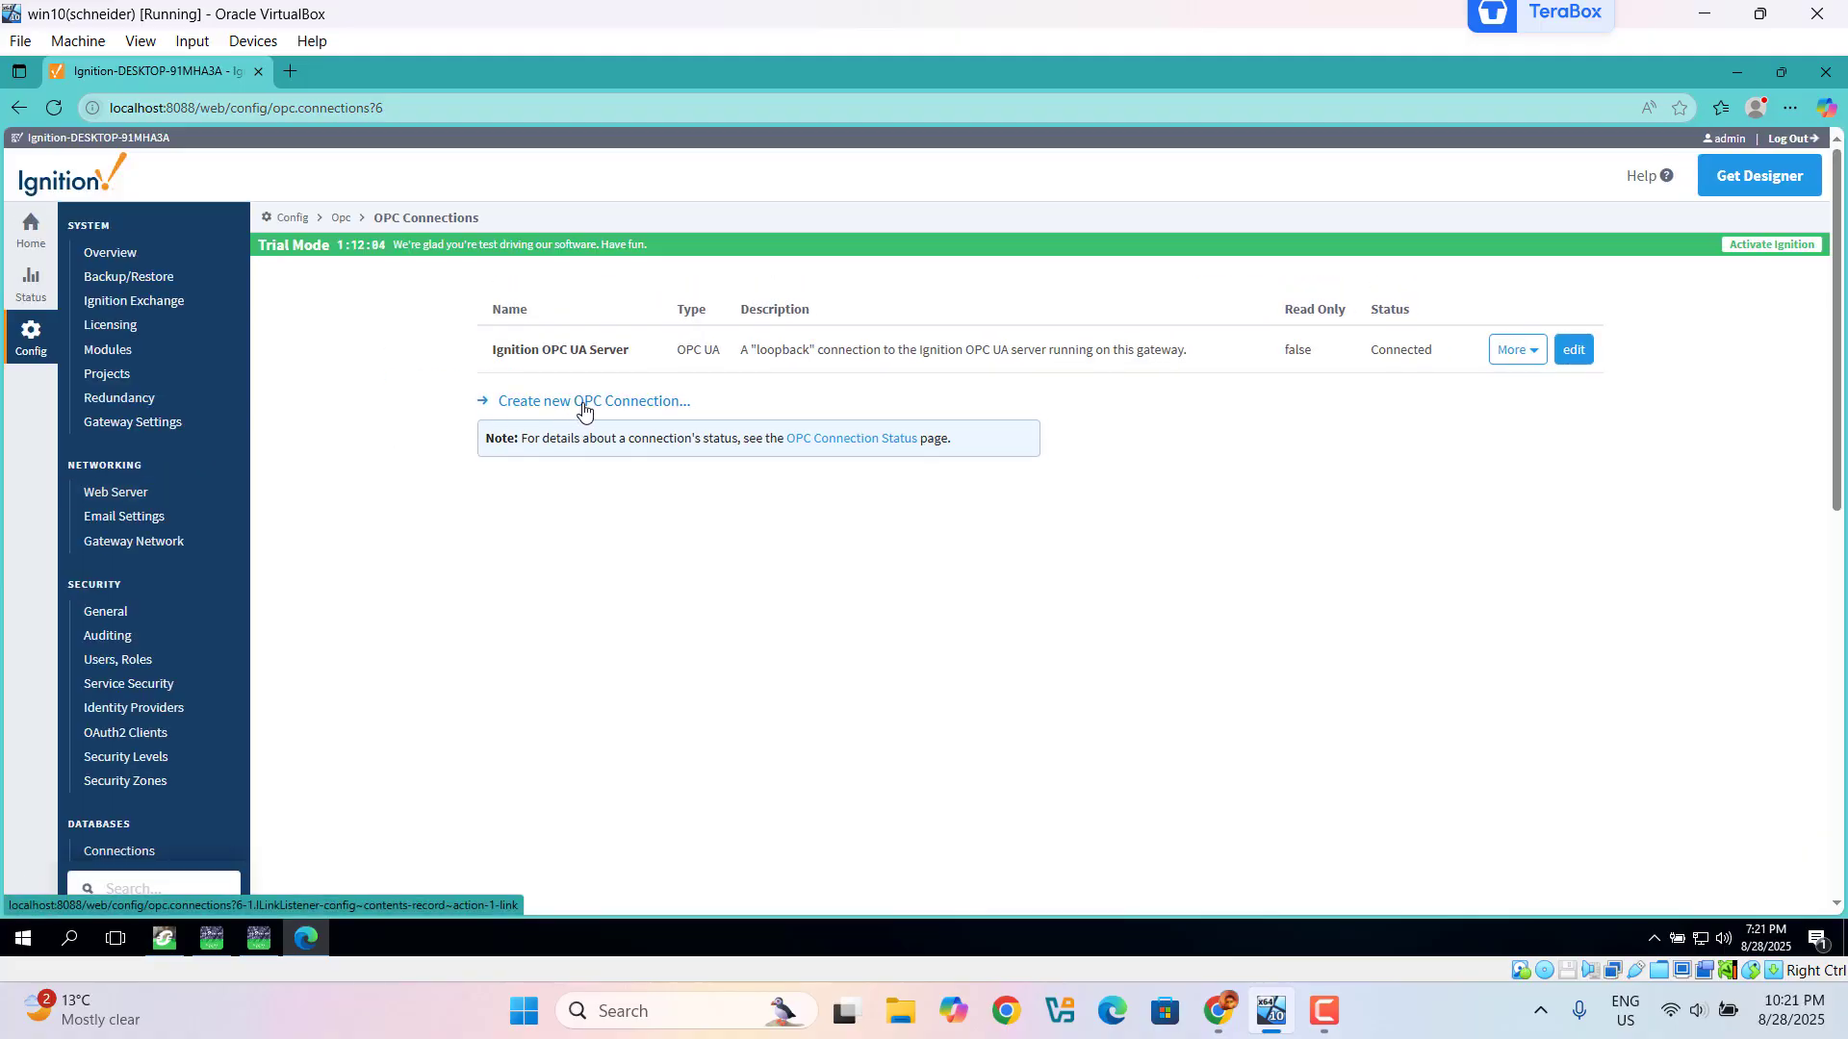
# Step: Start a new OPC UA connection and paste the copied endpoint URL
pyautogui.click(583, 403)
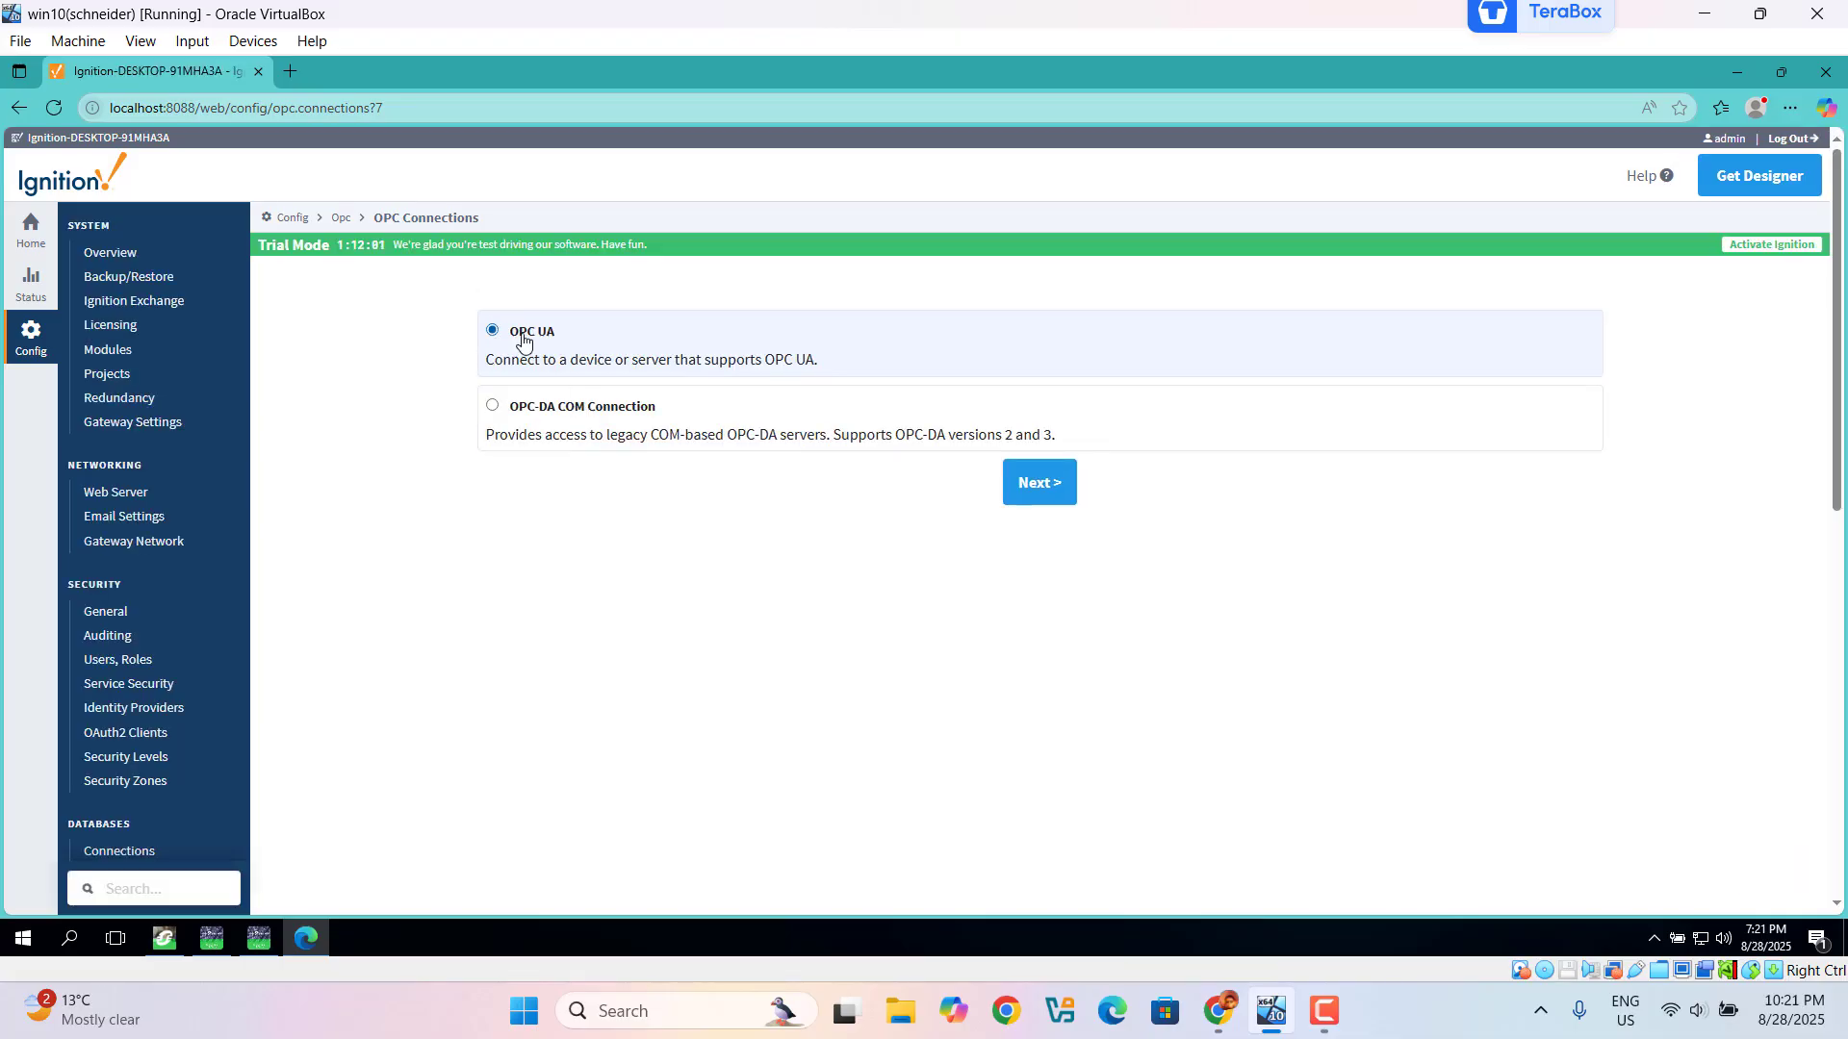
pyautogui.click(1047, 489)
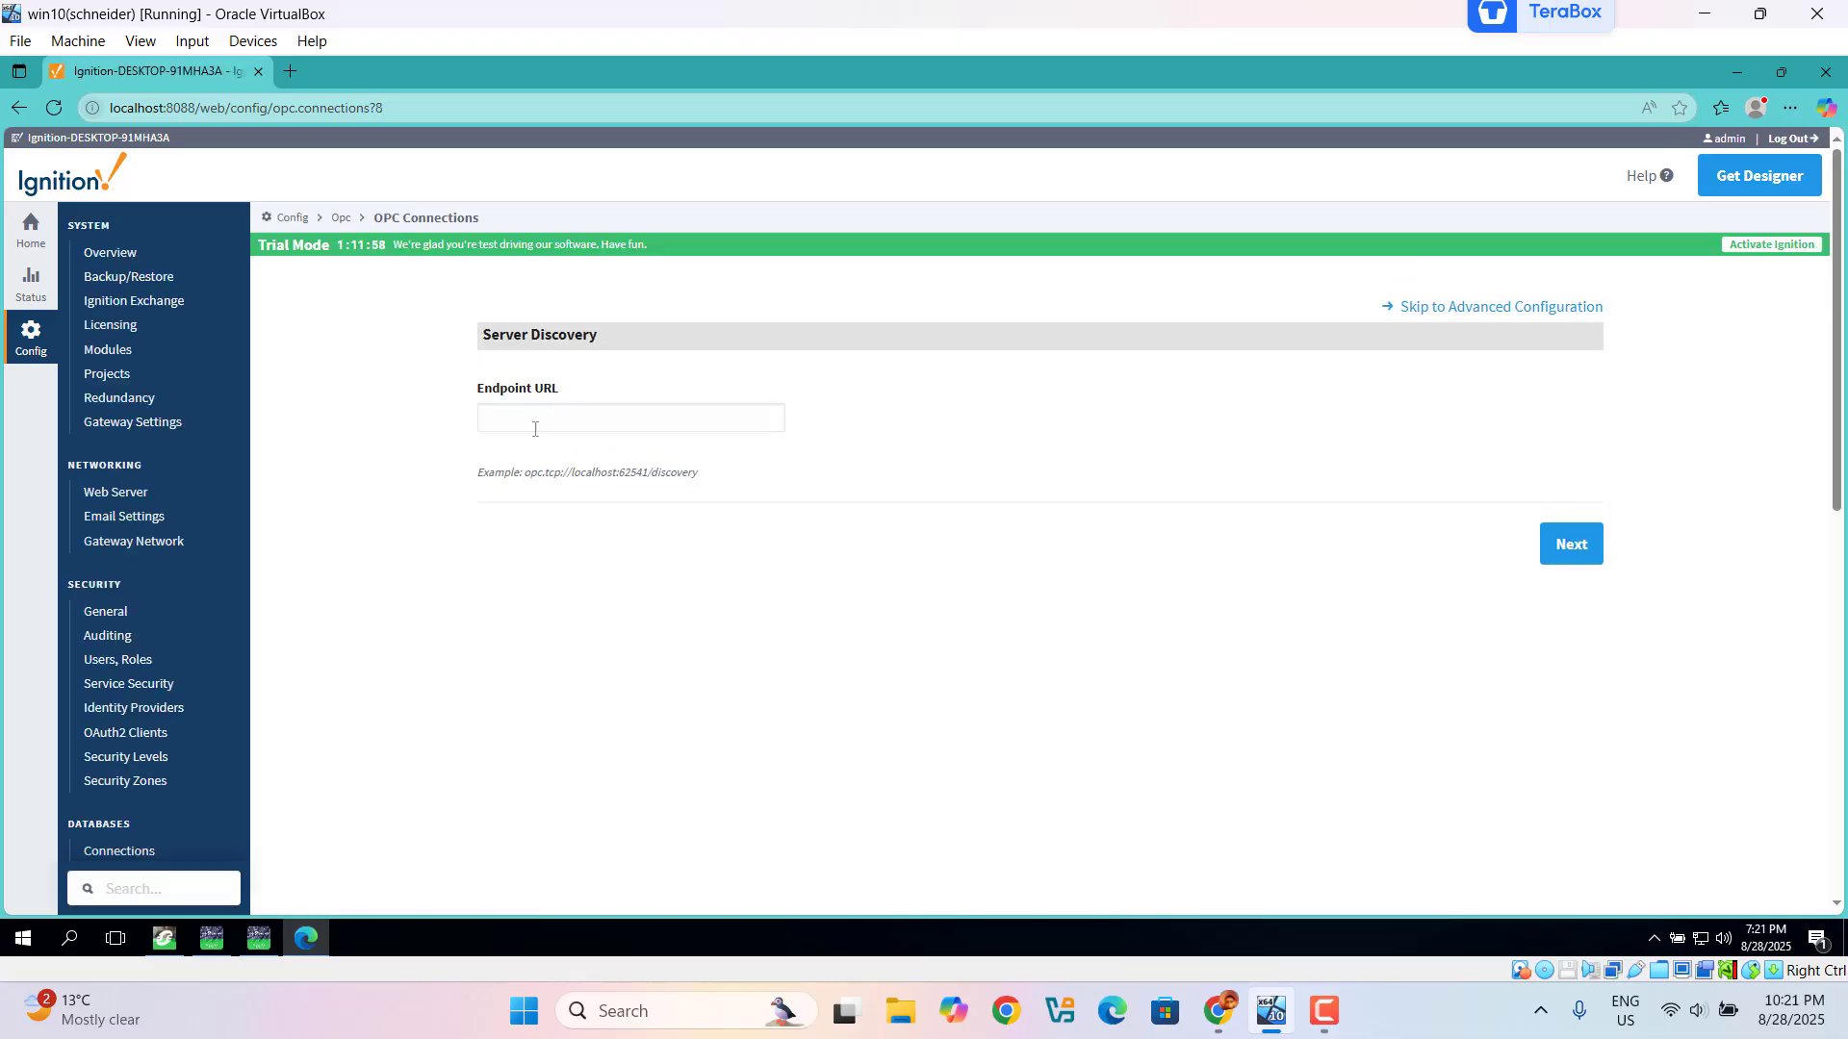
pyautogui.click(520, 419)
pyautogui.rightClick(521, 419)
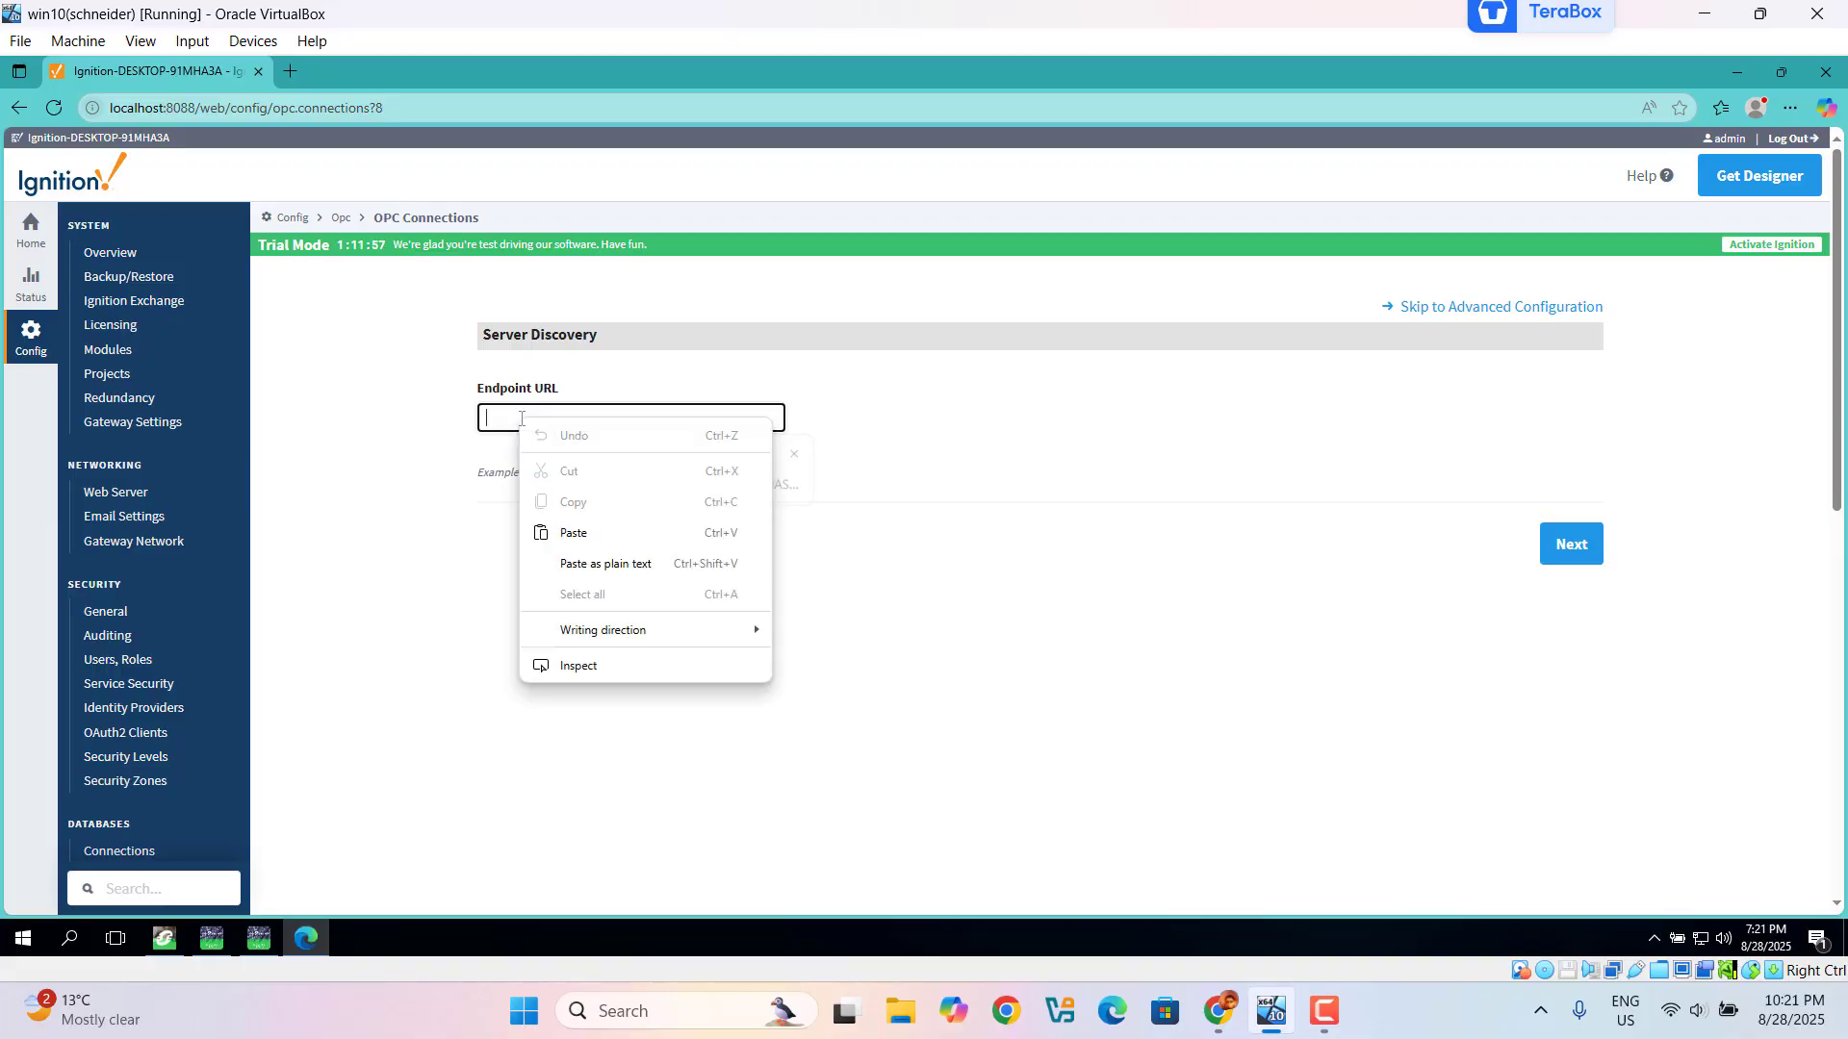
pyautogui.click(573, 532)
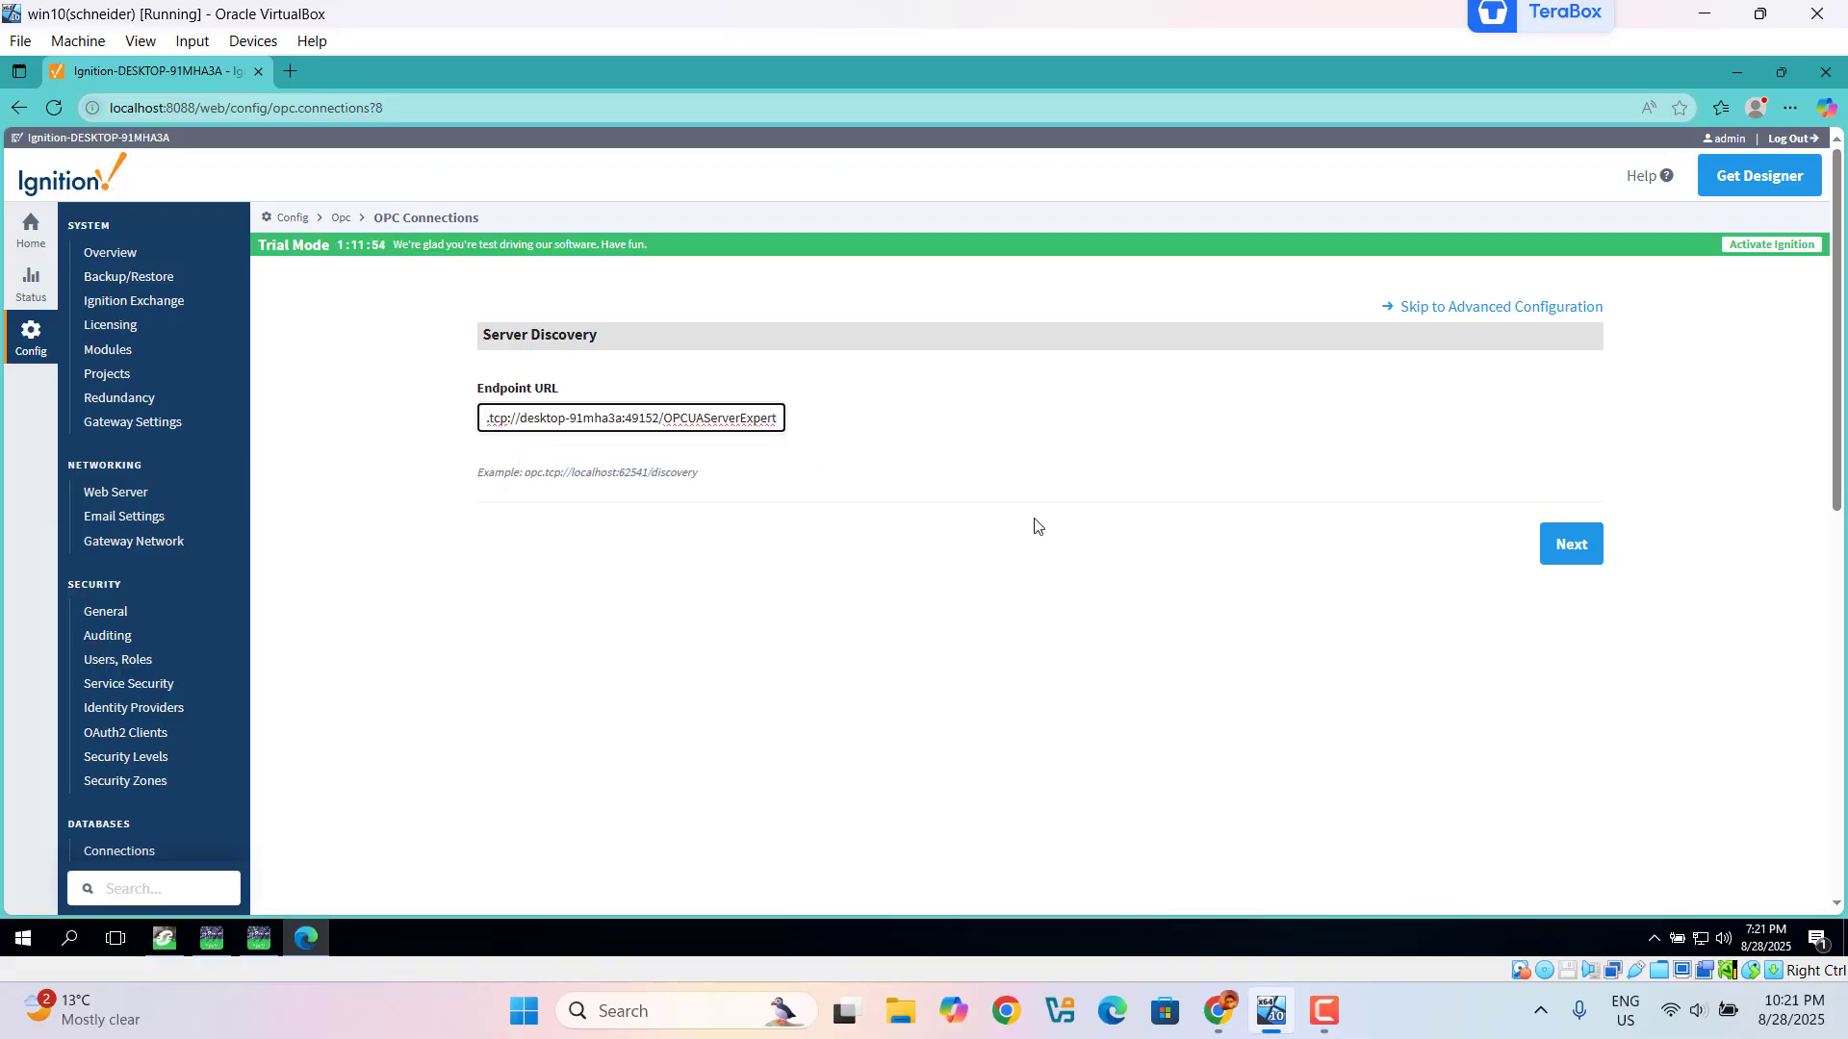
# Step: Discover servers at that URL and continue with the localhost OPCUAServerExpert server
pyautogui.click(1566, 548)
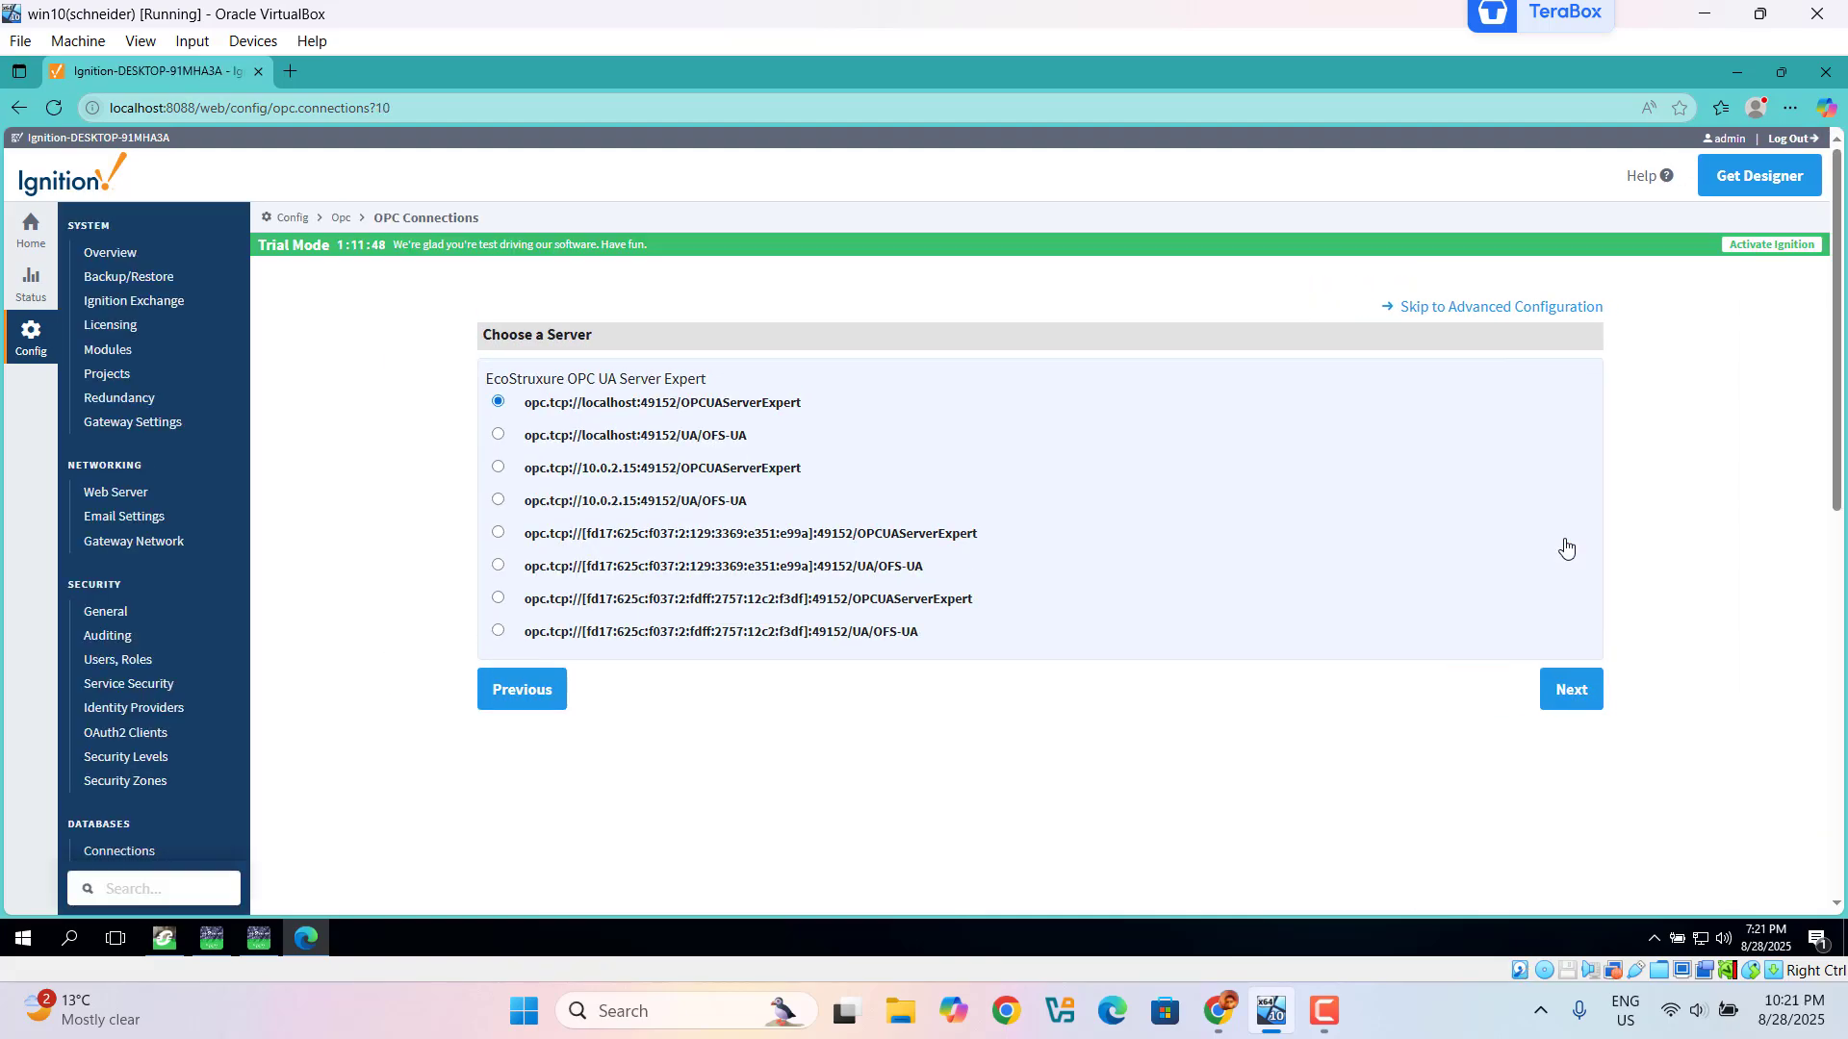
pyautogui.click(1574, 694)
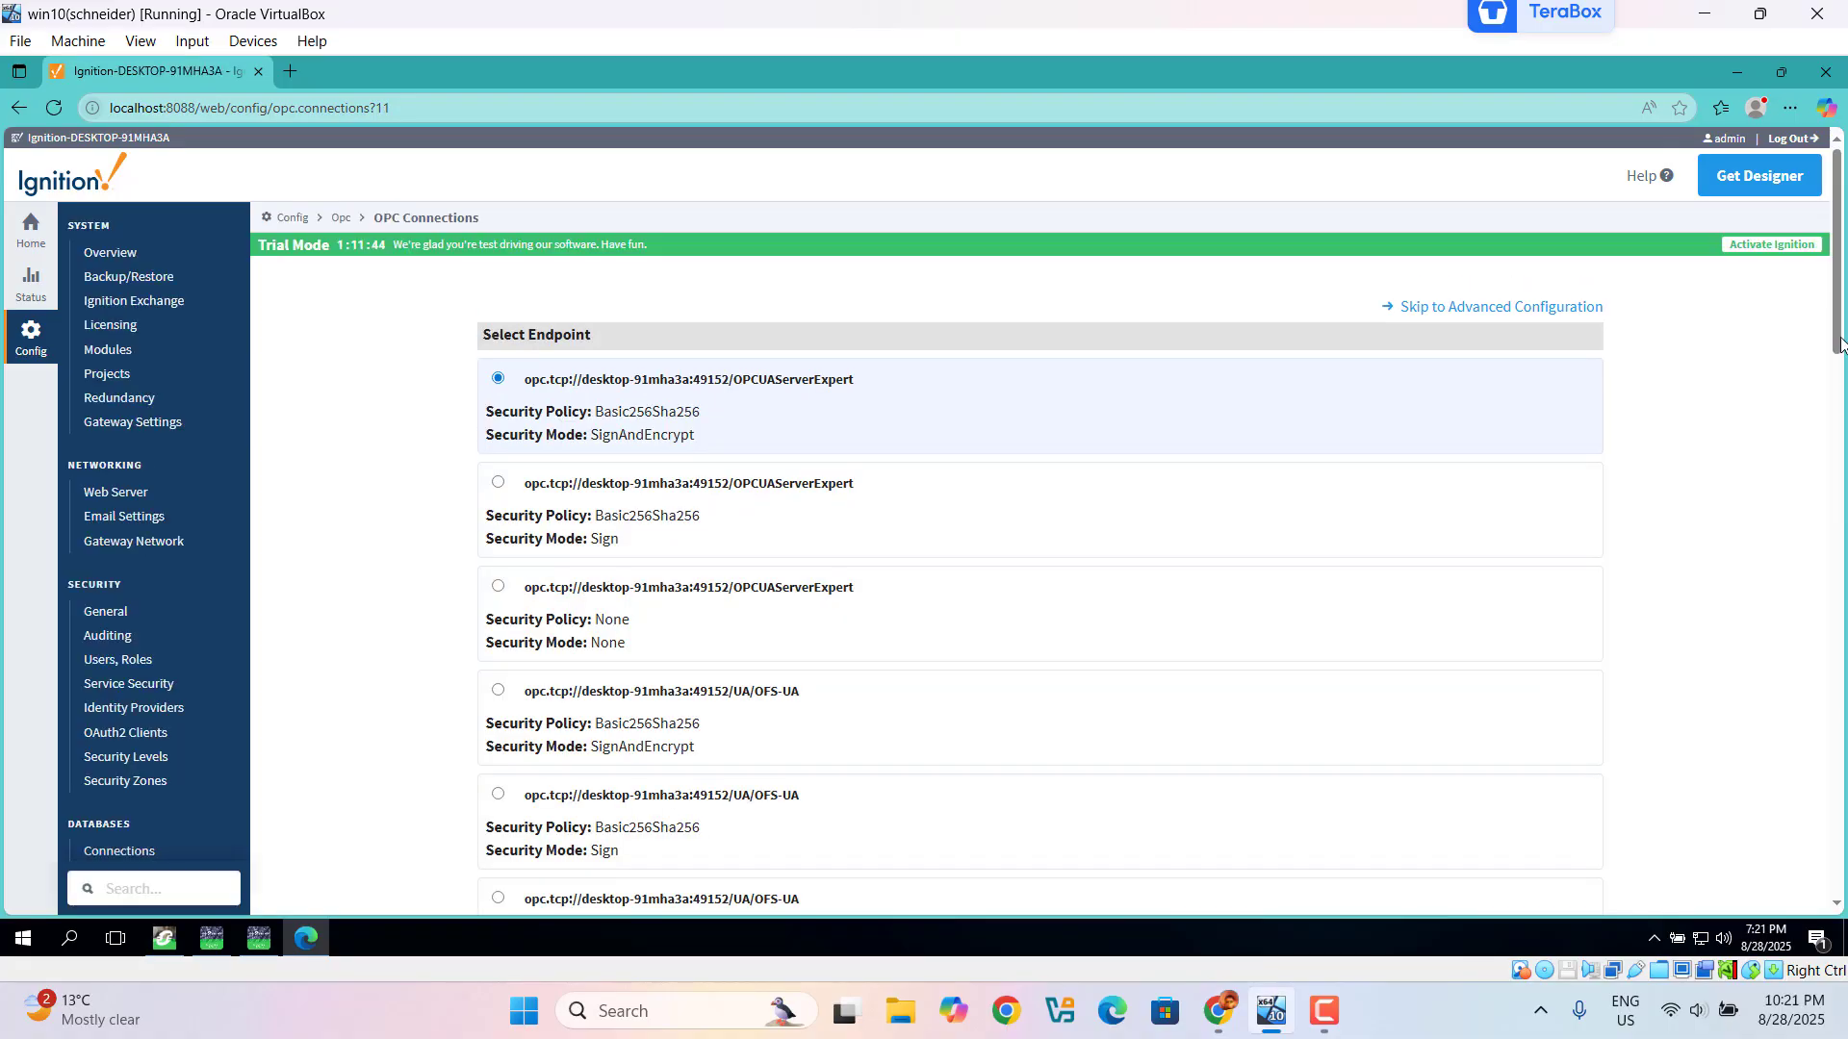
pyautogui.scroll(-1, 1841, 343)
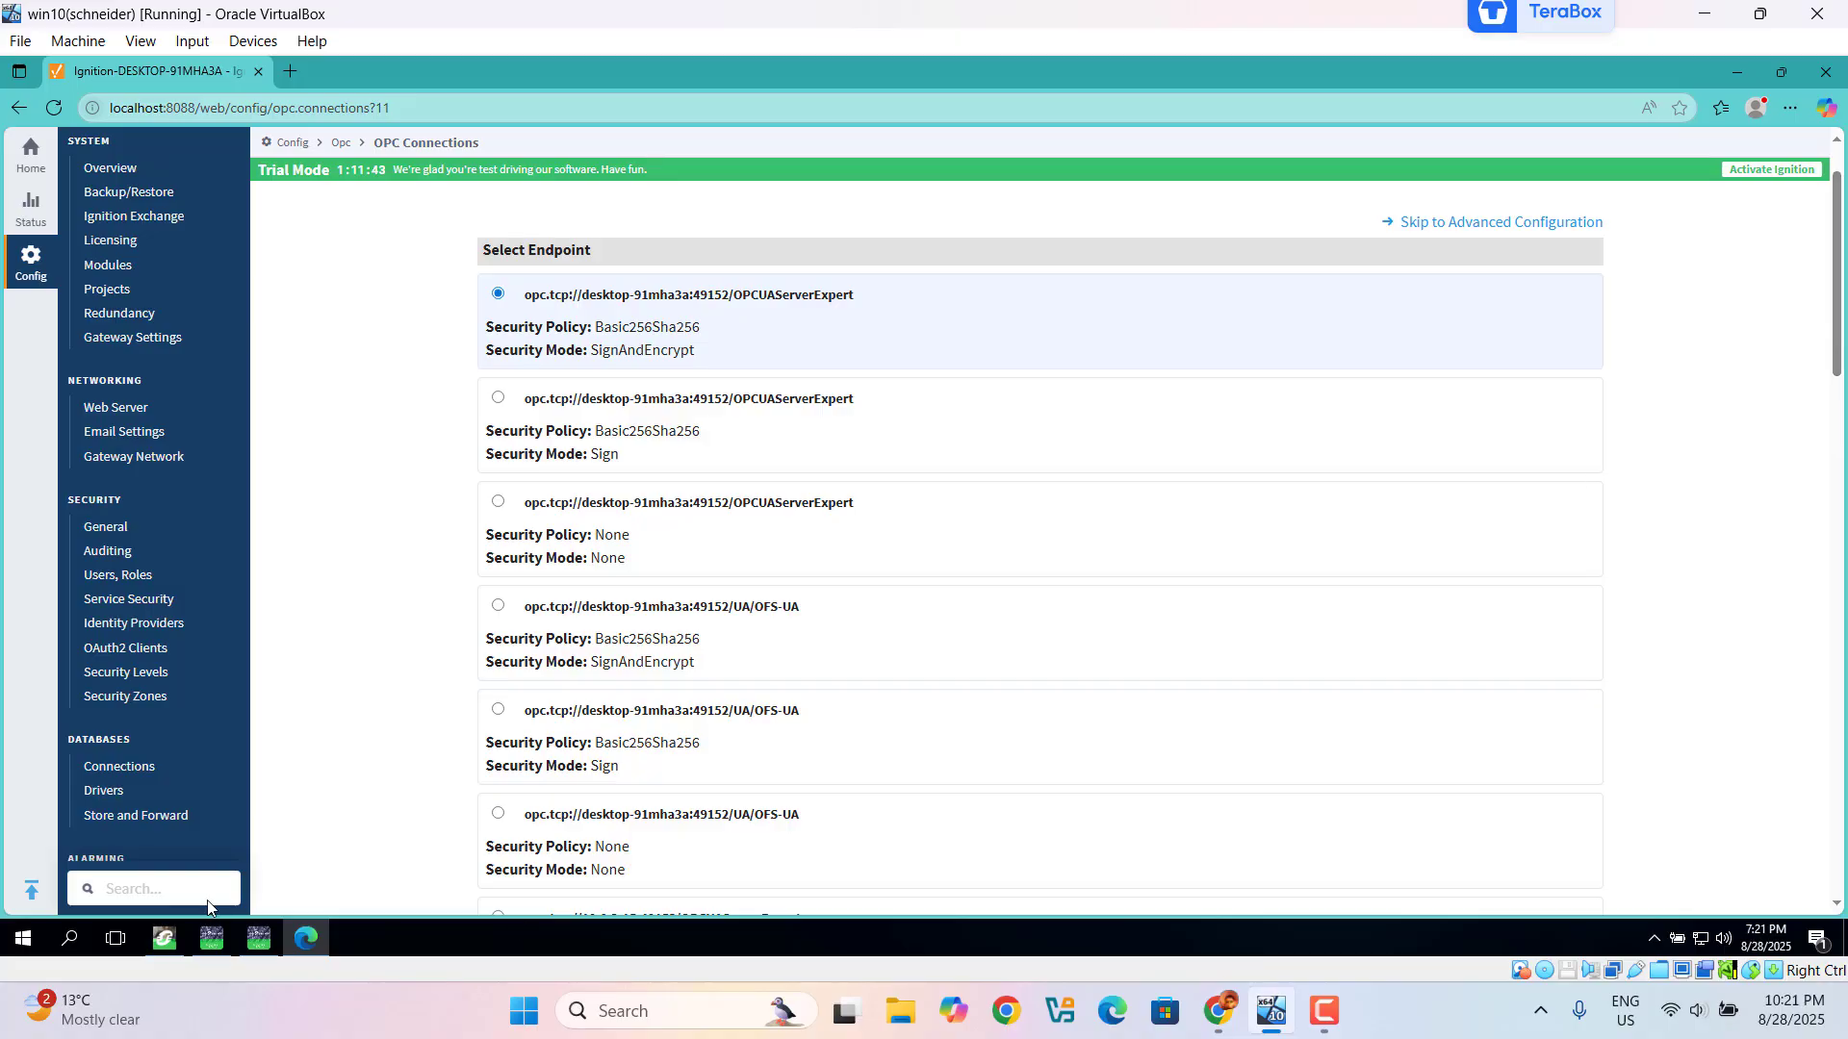
pyautogui.click(216, 959)
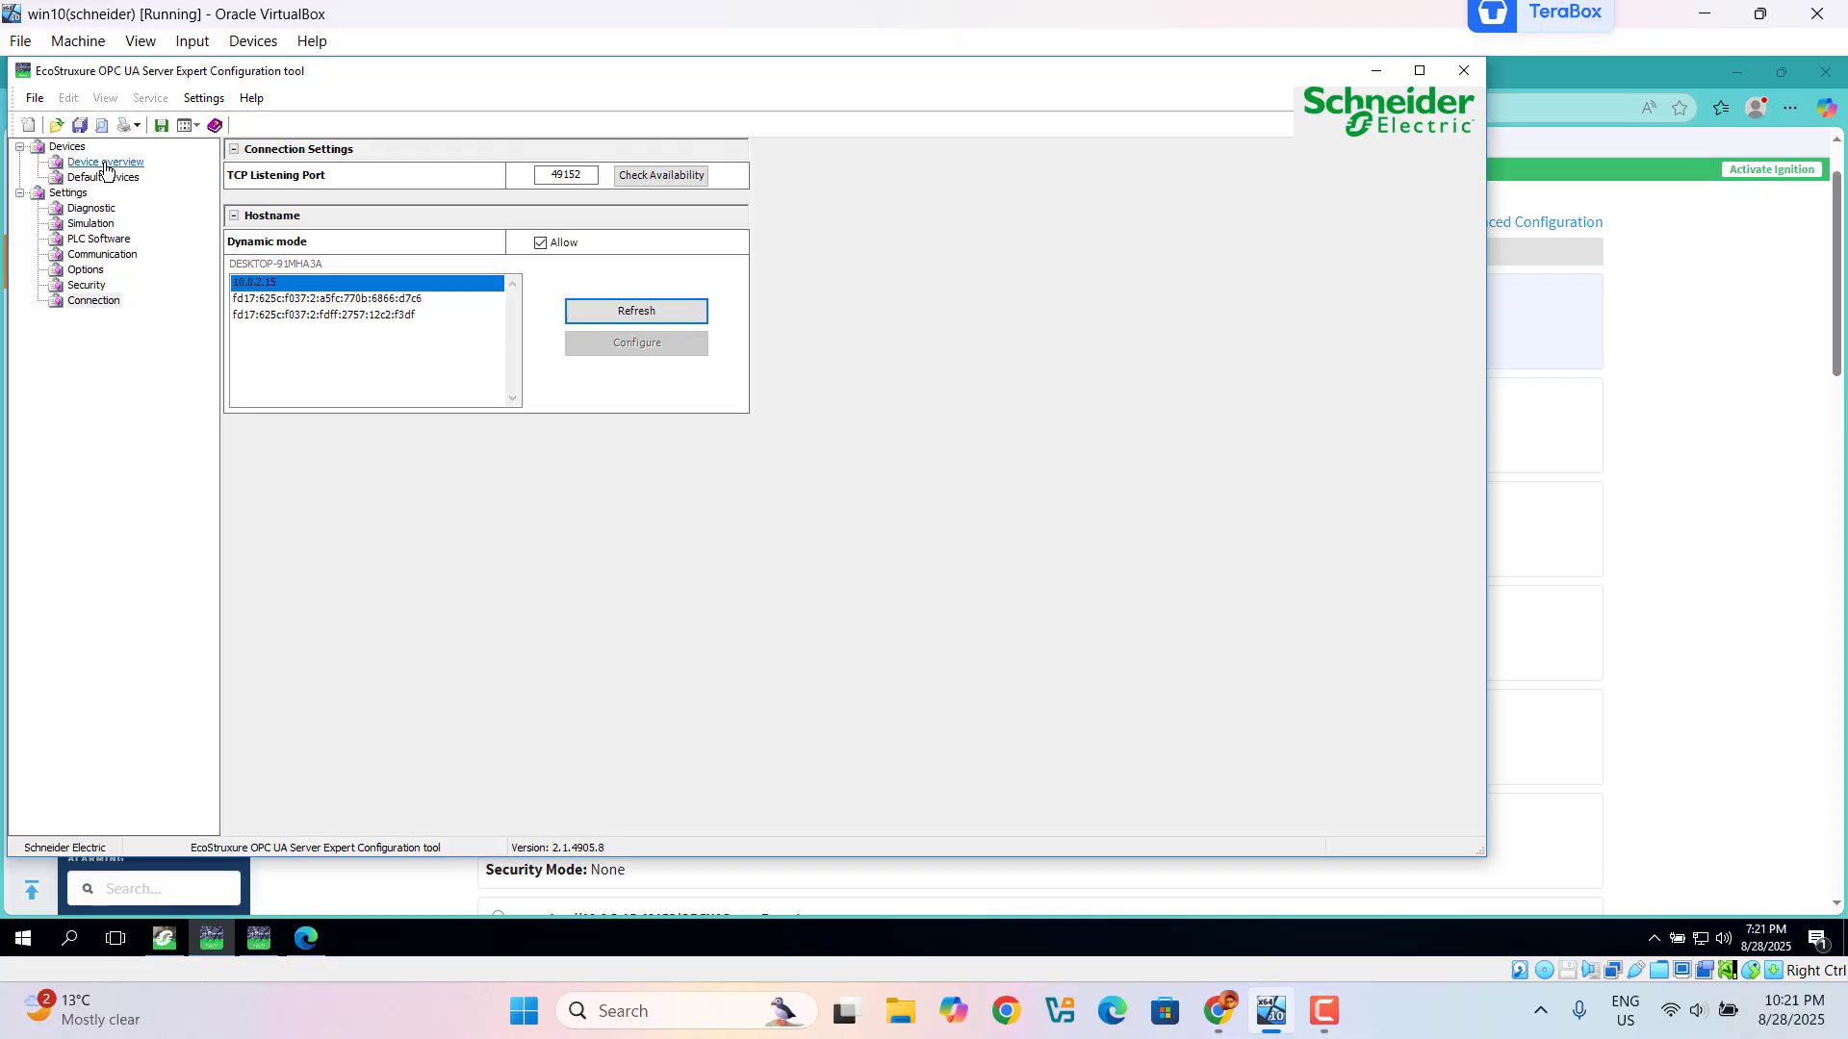
# Step: Show the Device overview, then the Security settings with None policy allowed
pyautogui.click(105, 164)
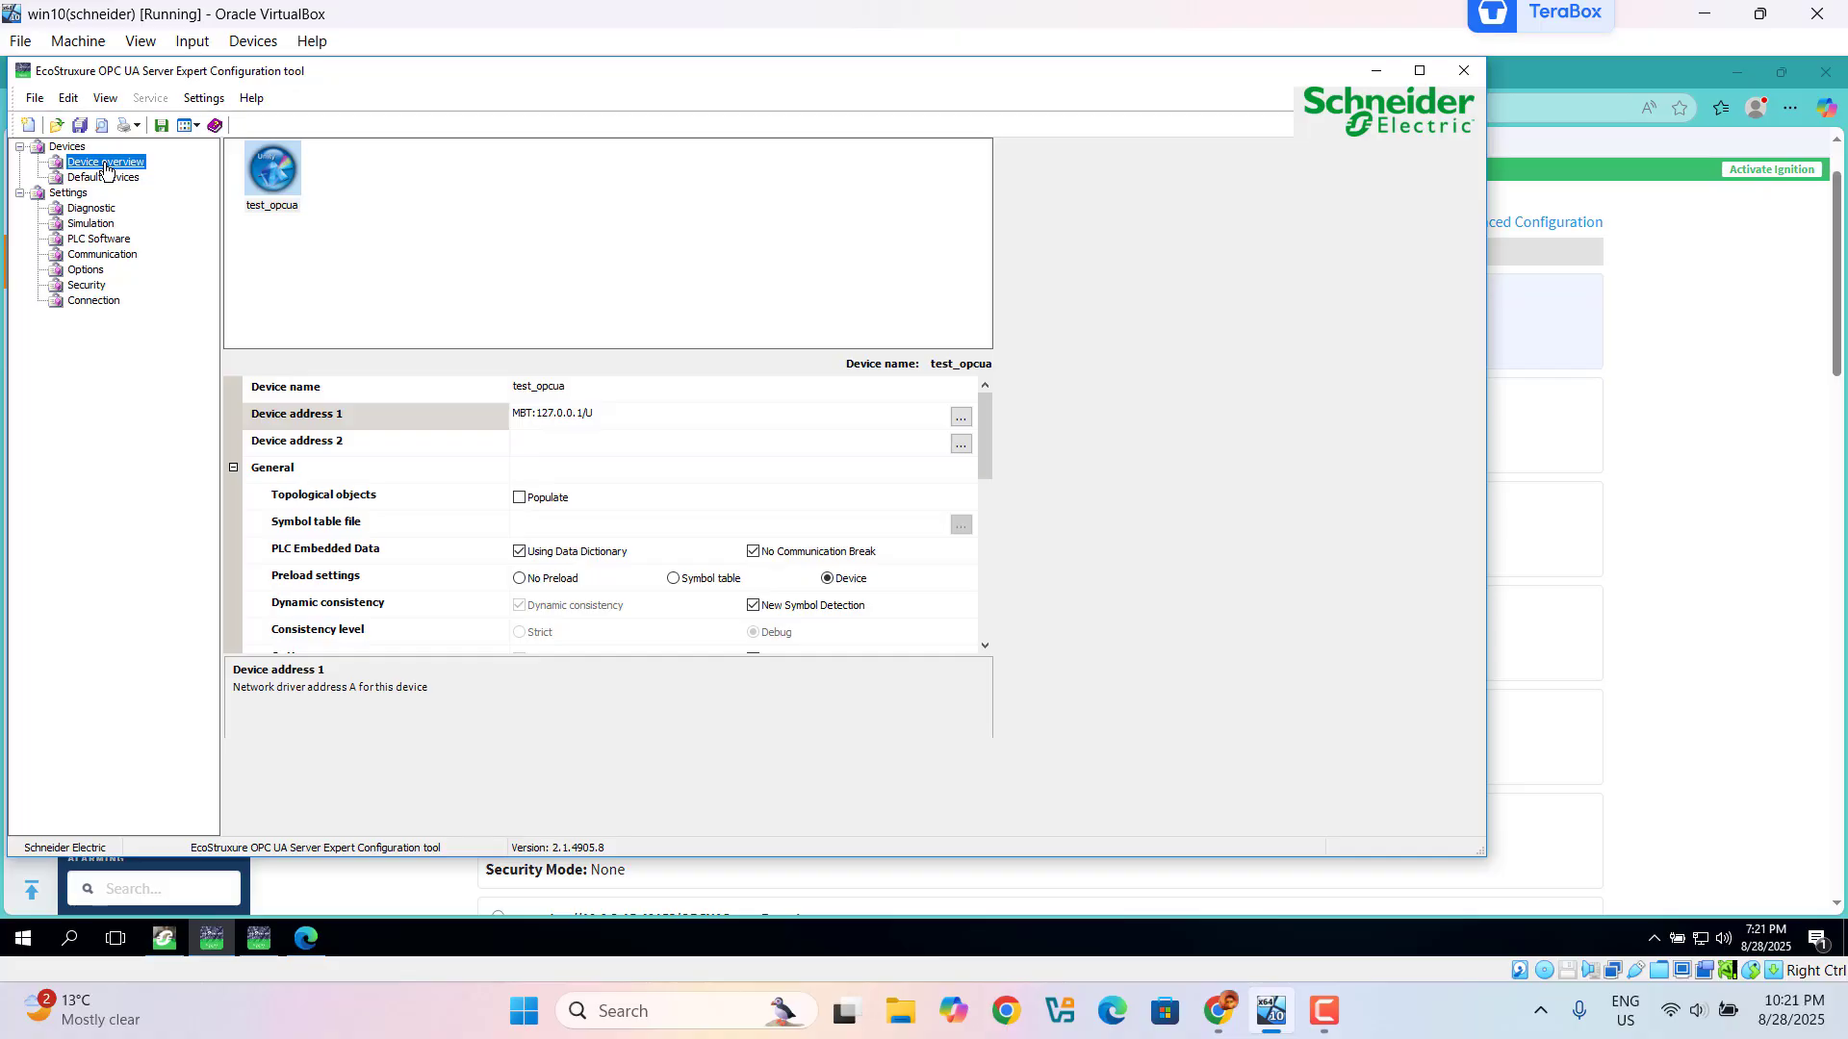
pyautogui.click(86, 286)
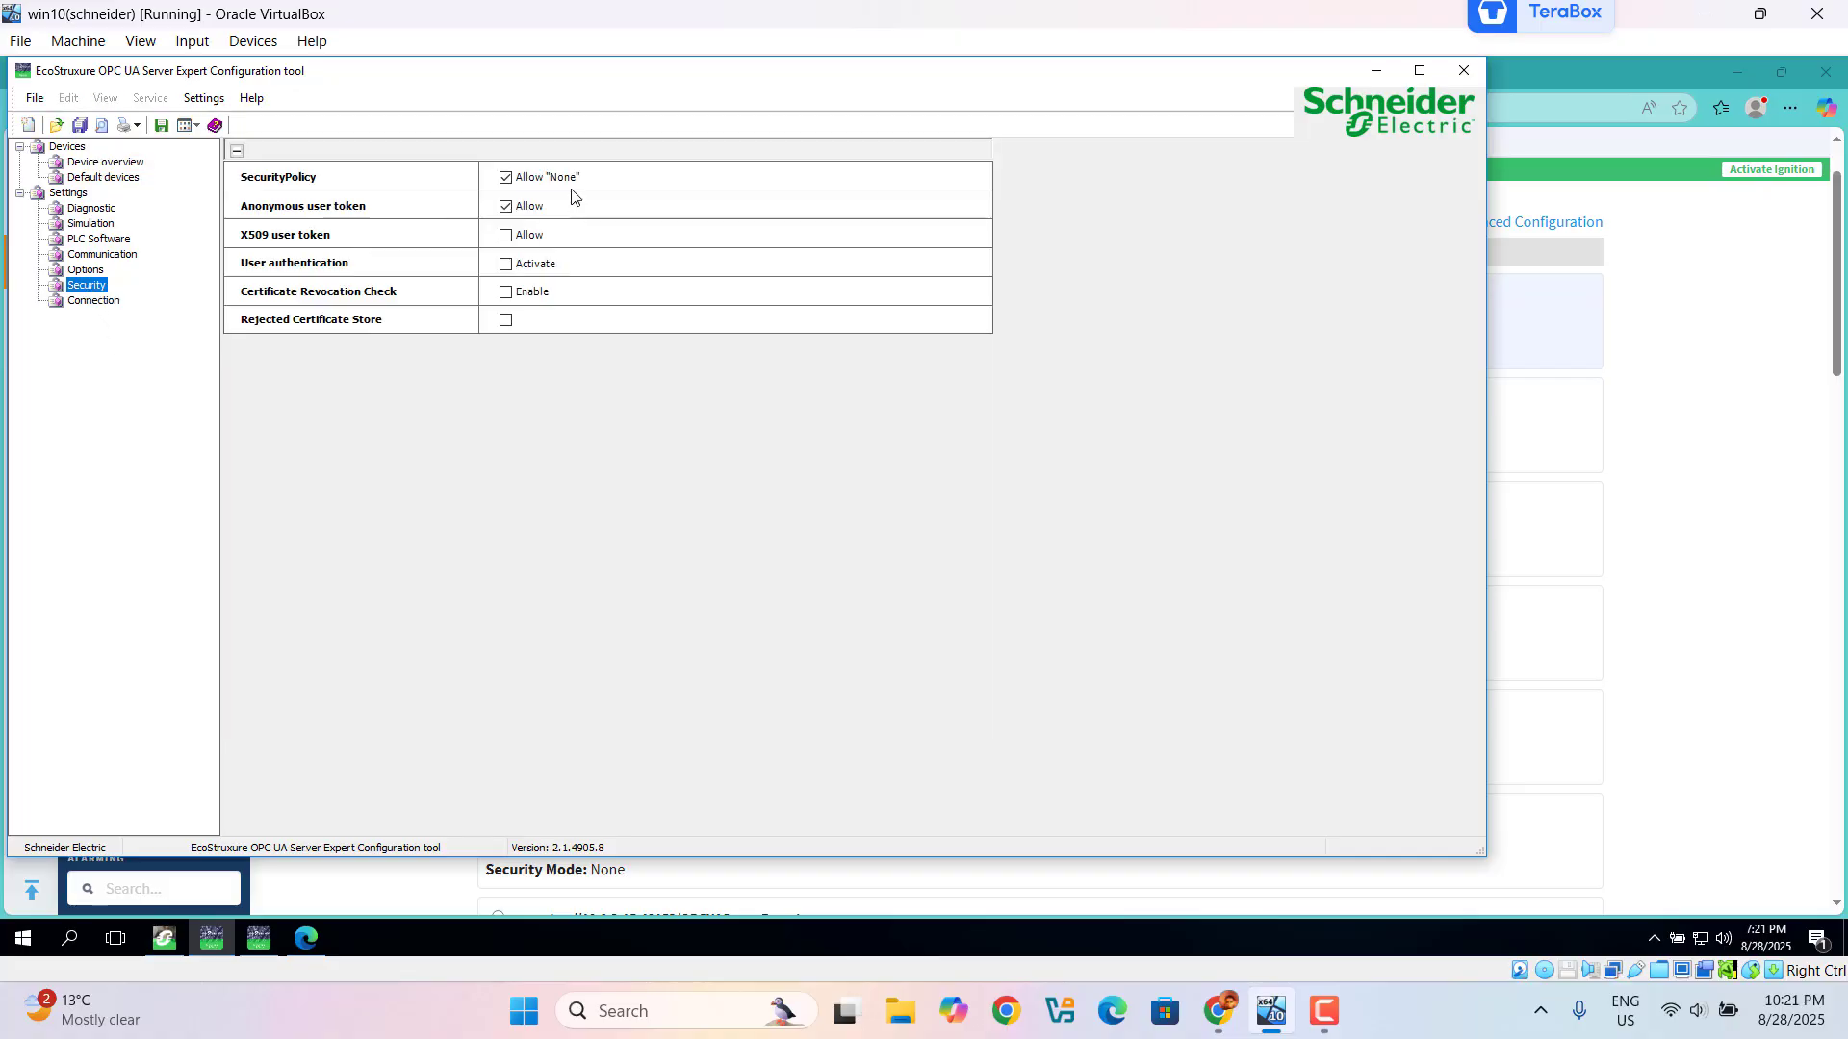
# Step: Select the None/None OPCUAServerExpert endpoint, pass the certificate step, and finish the wizard
pyautogui.click(1376, 76)
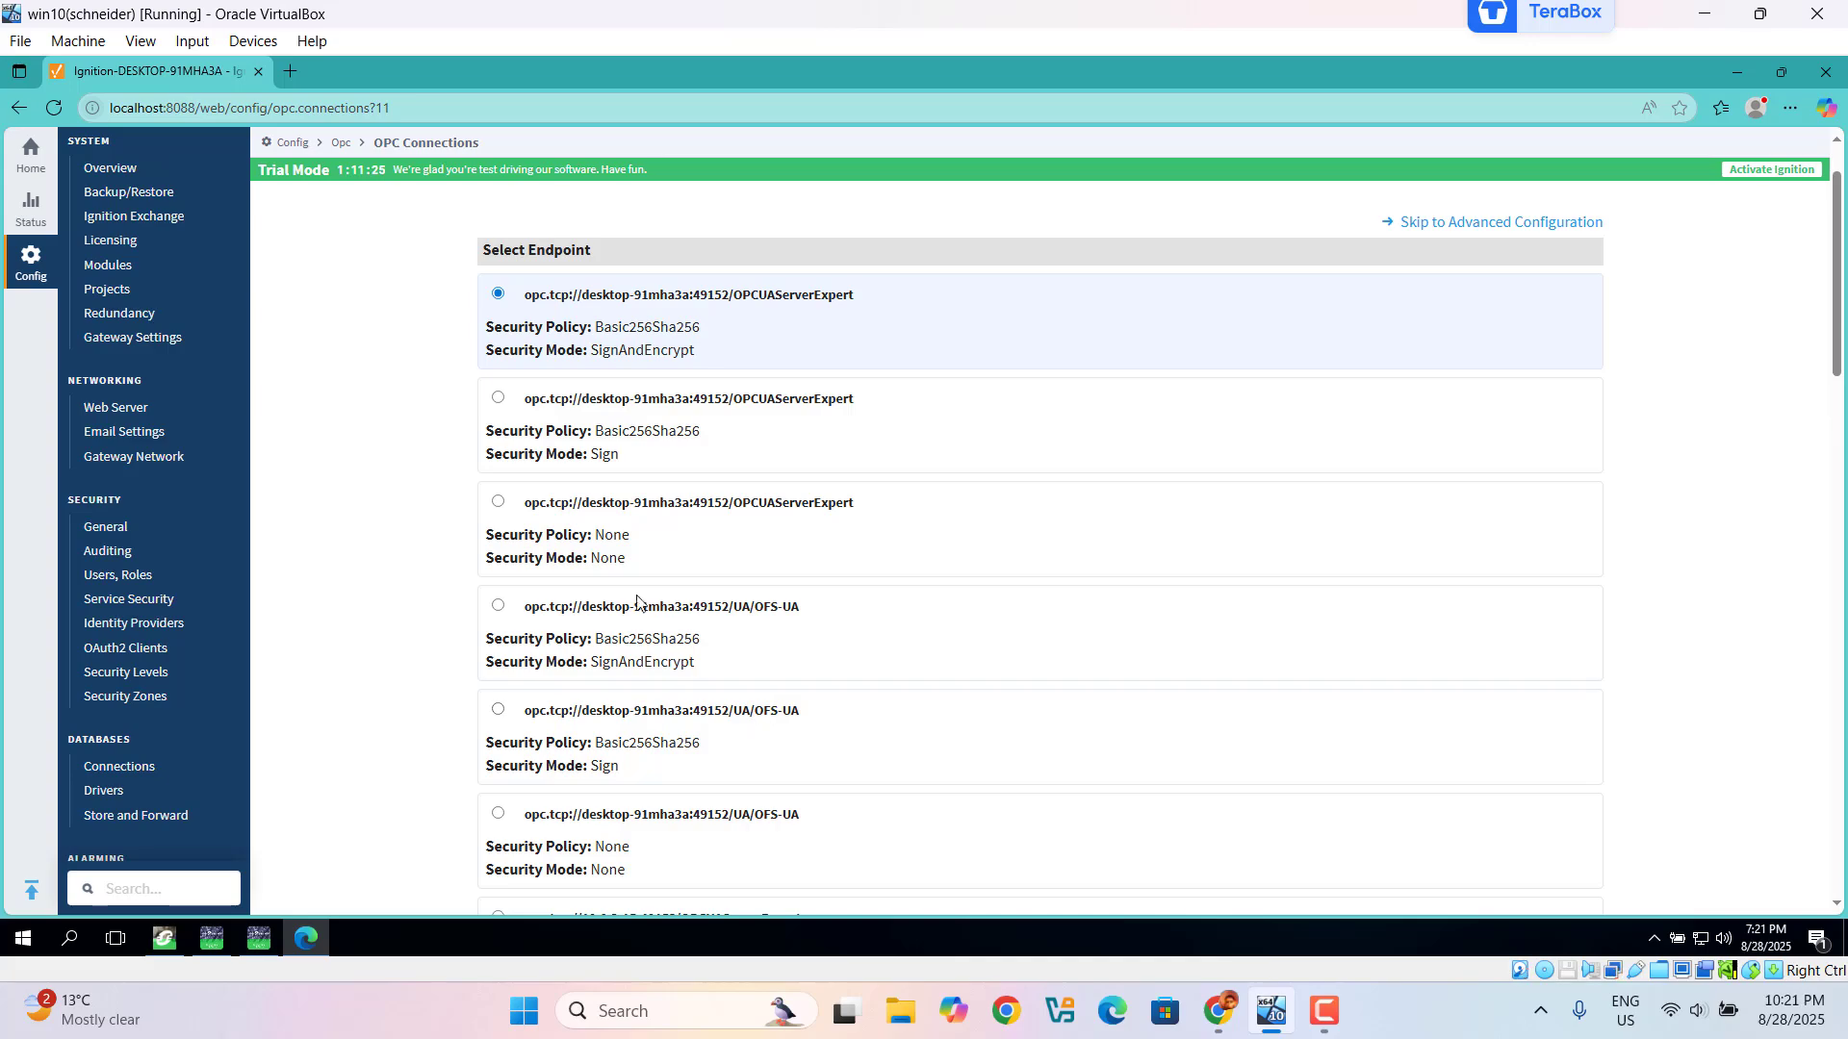
pyautogui.click(498, 502)
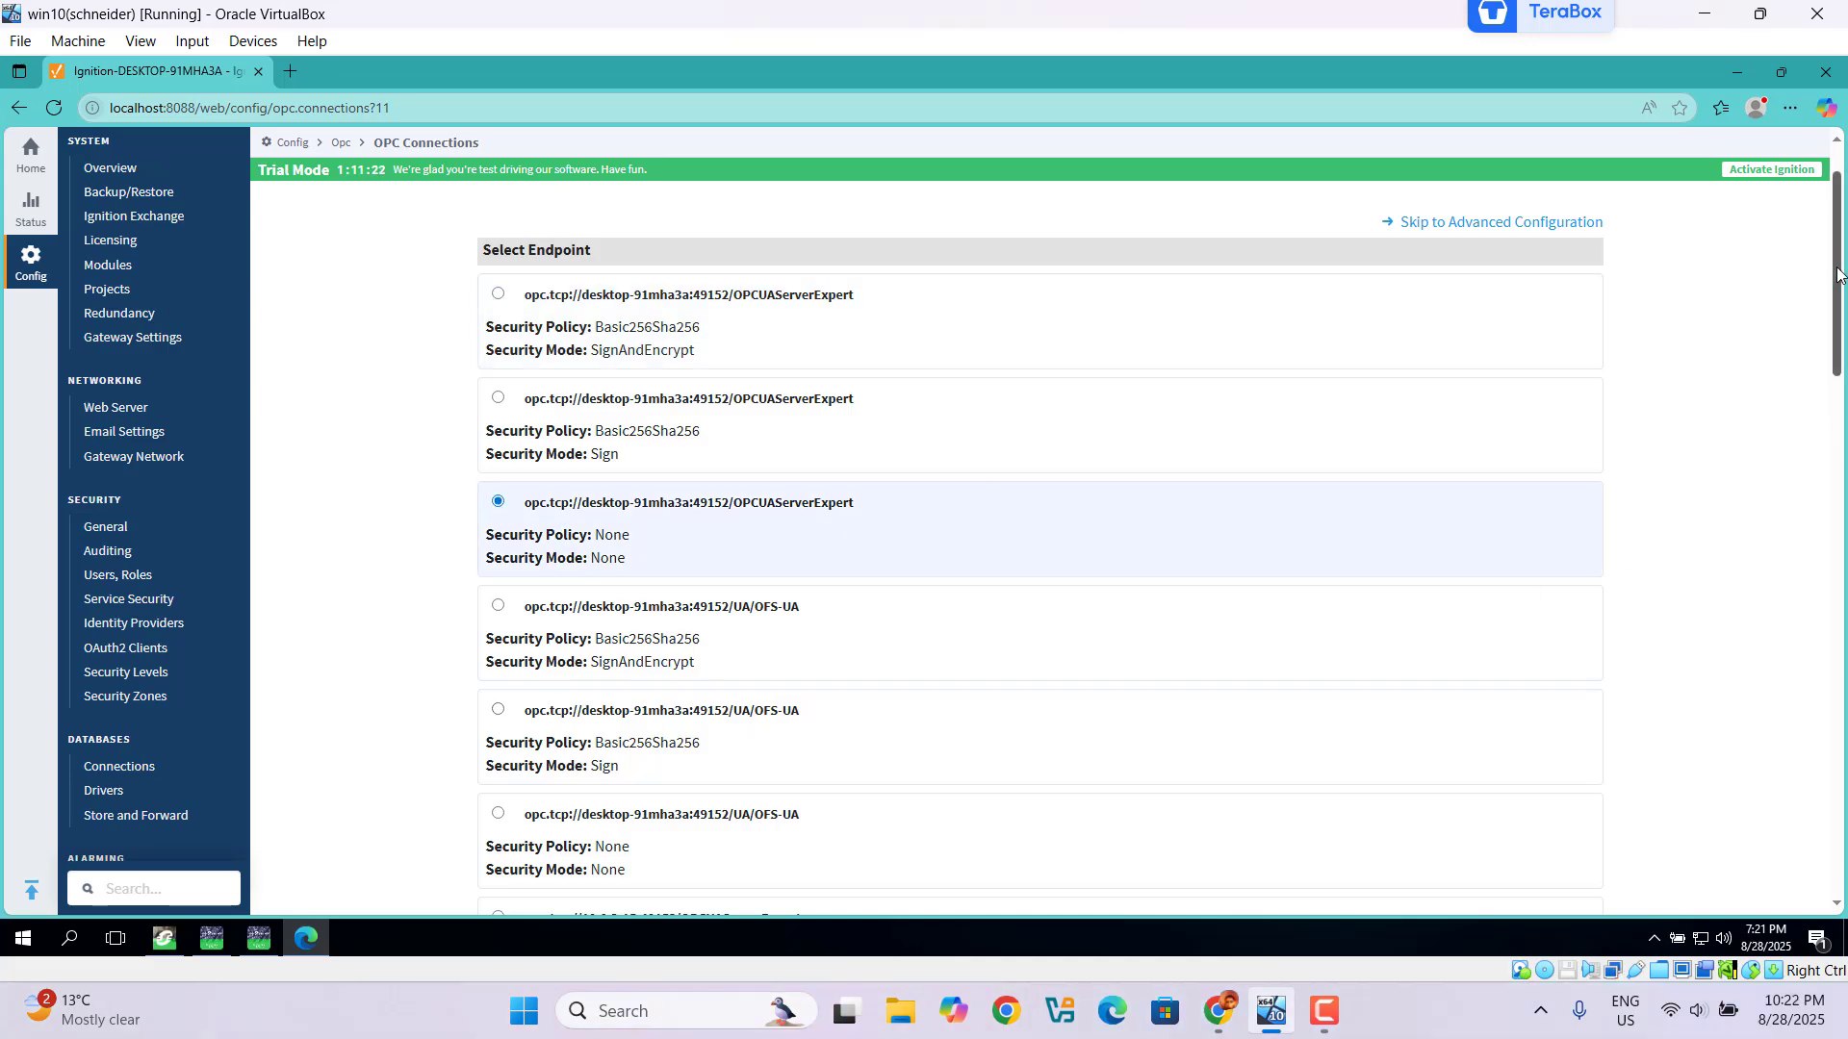
pyautogui.moveTo(1838, 274); pyautogui.dragTo(1838, 790)
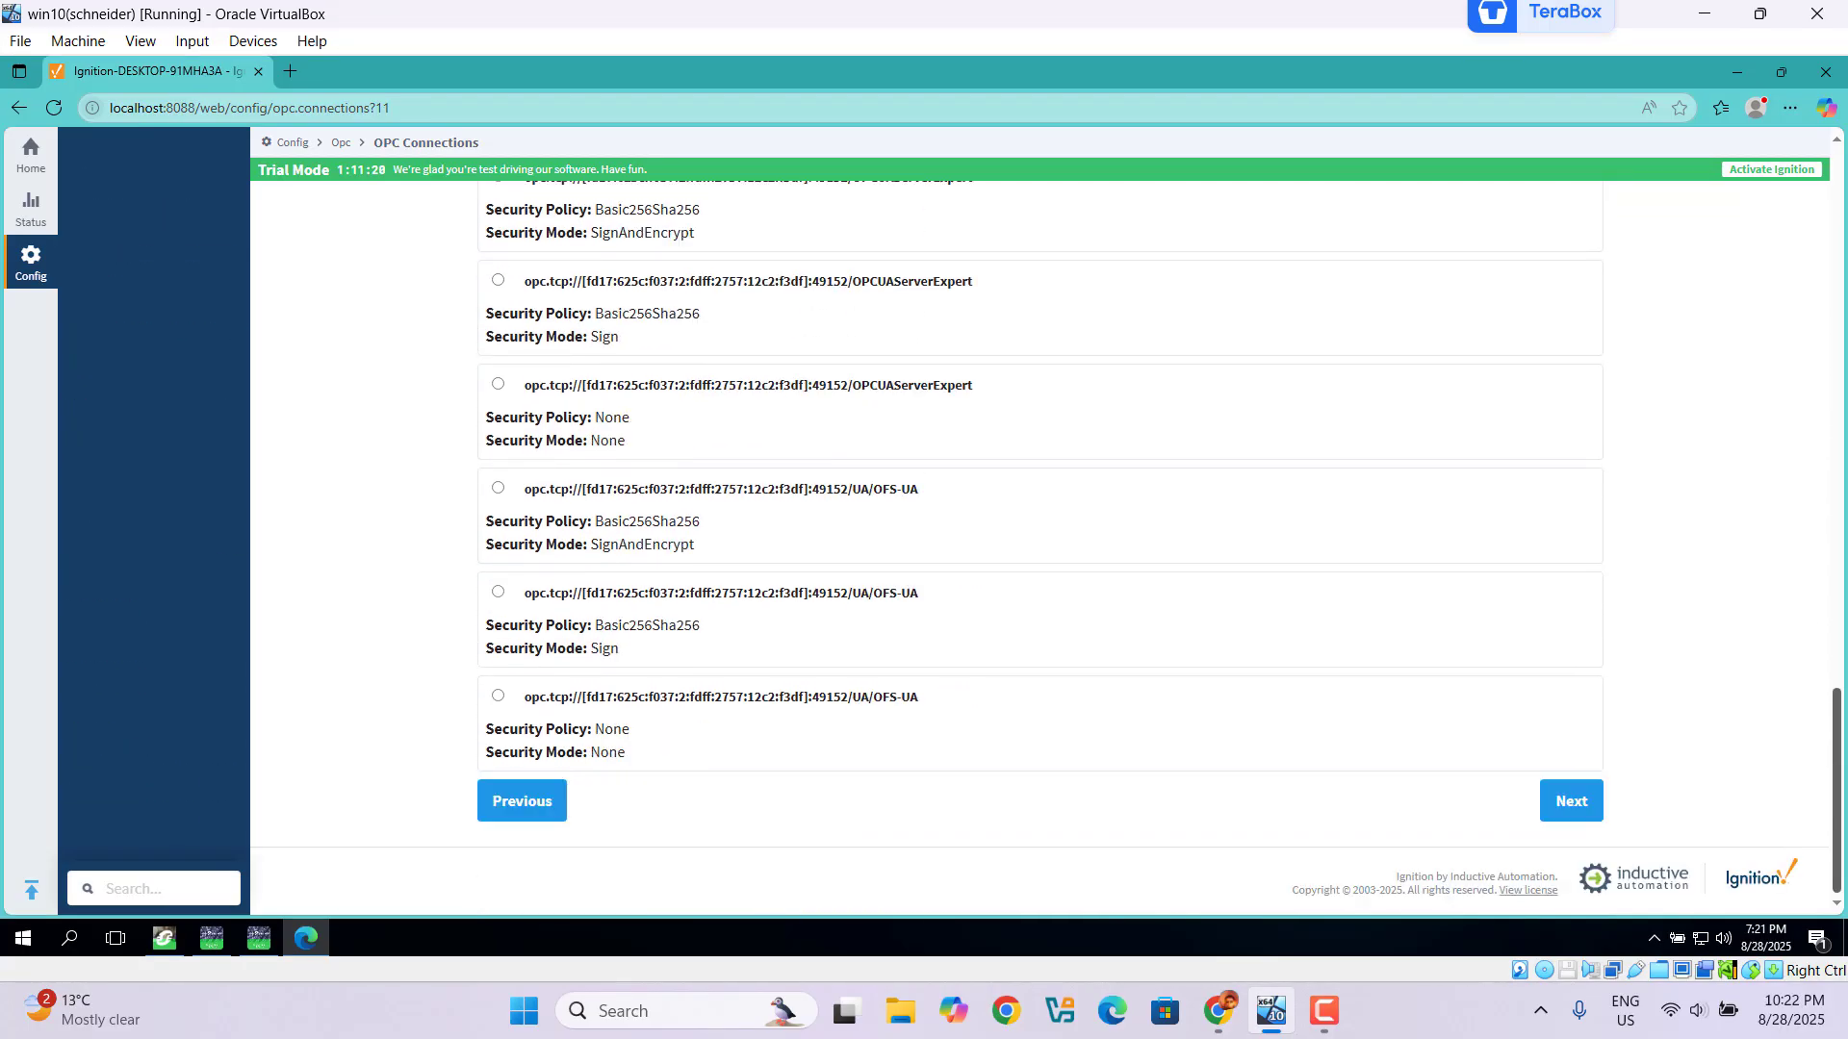
pyautogui.click(1578, 803)
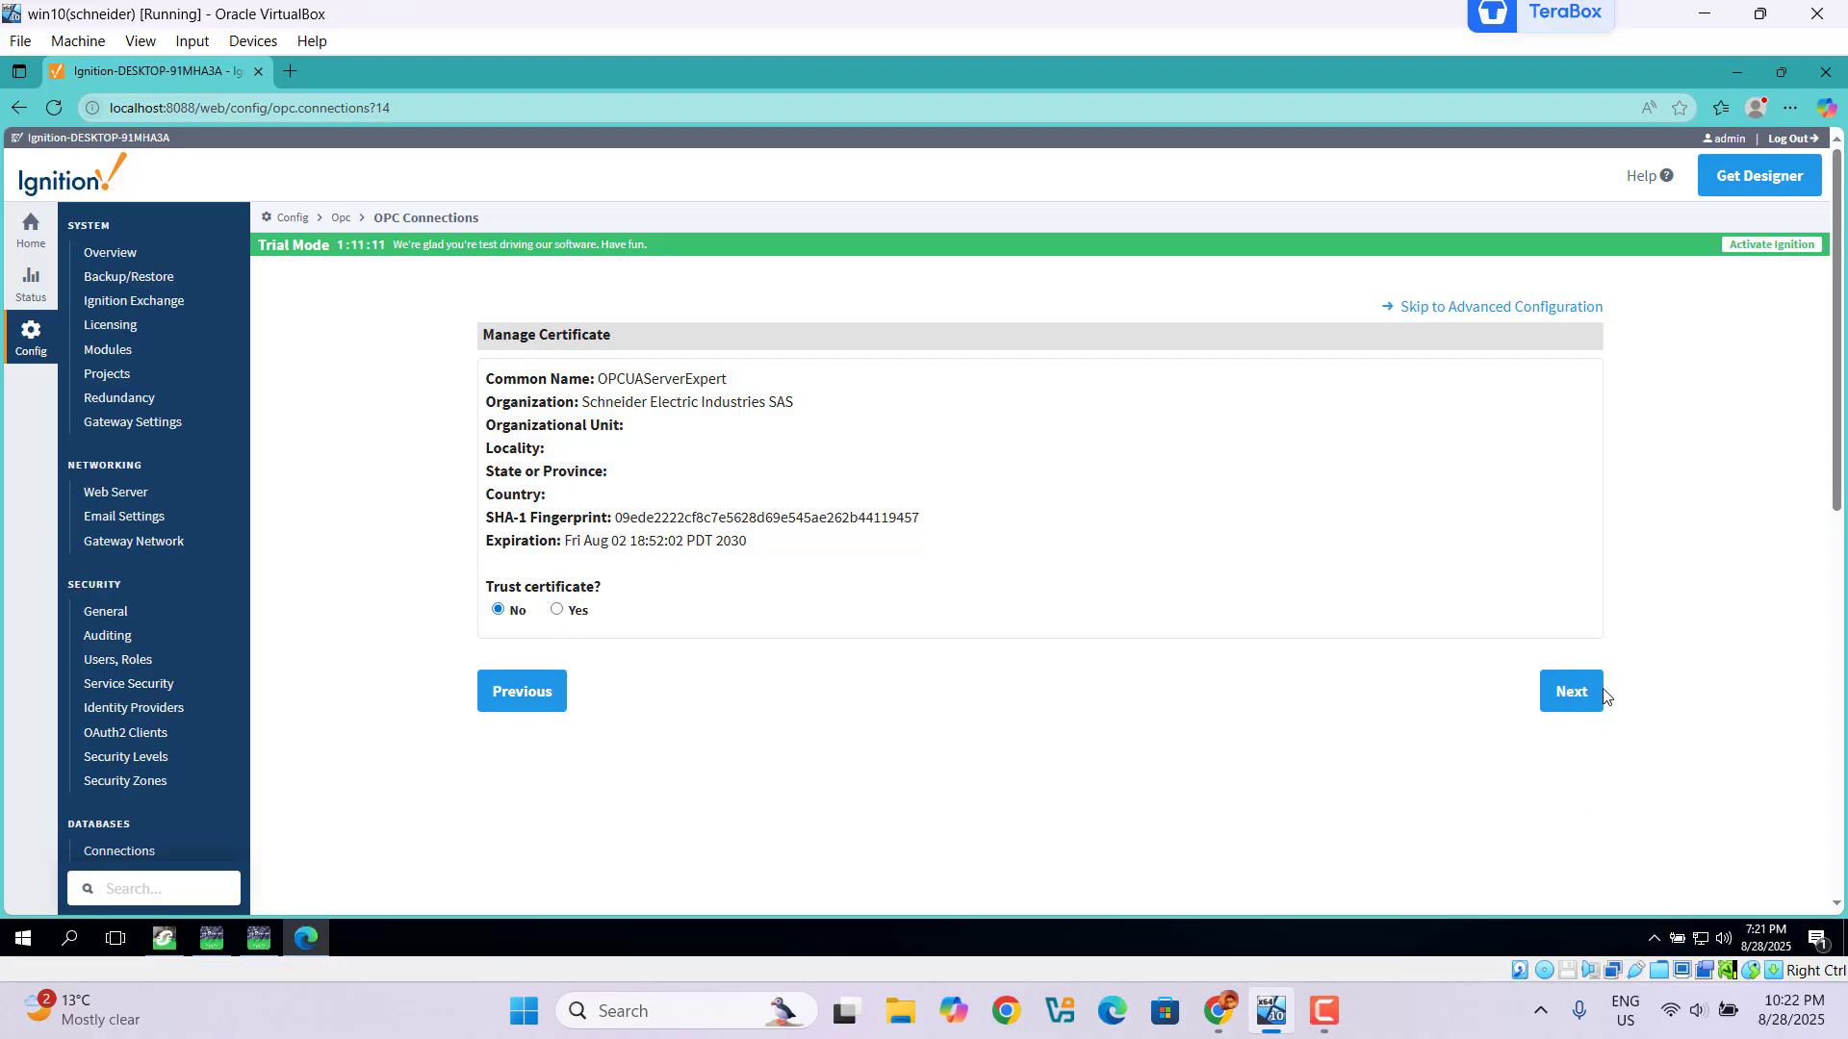
pyautogui.click(1579, 706)
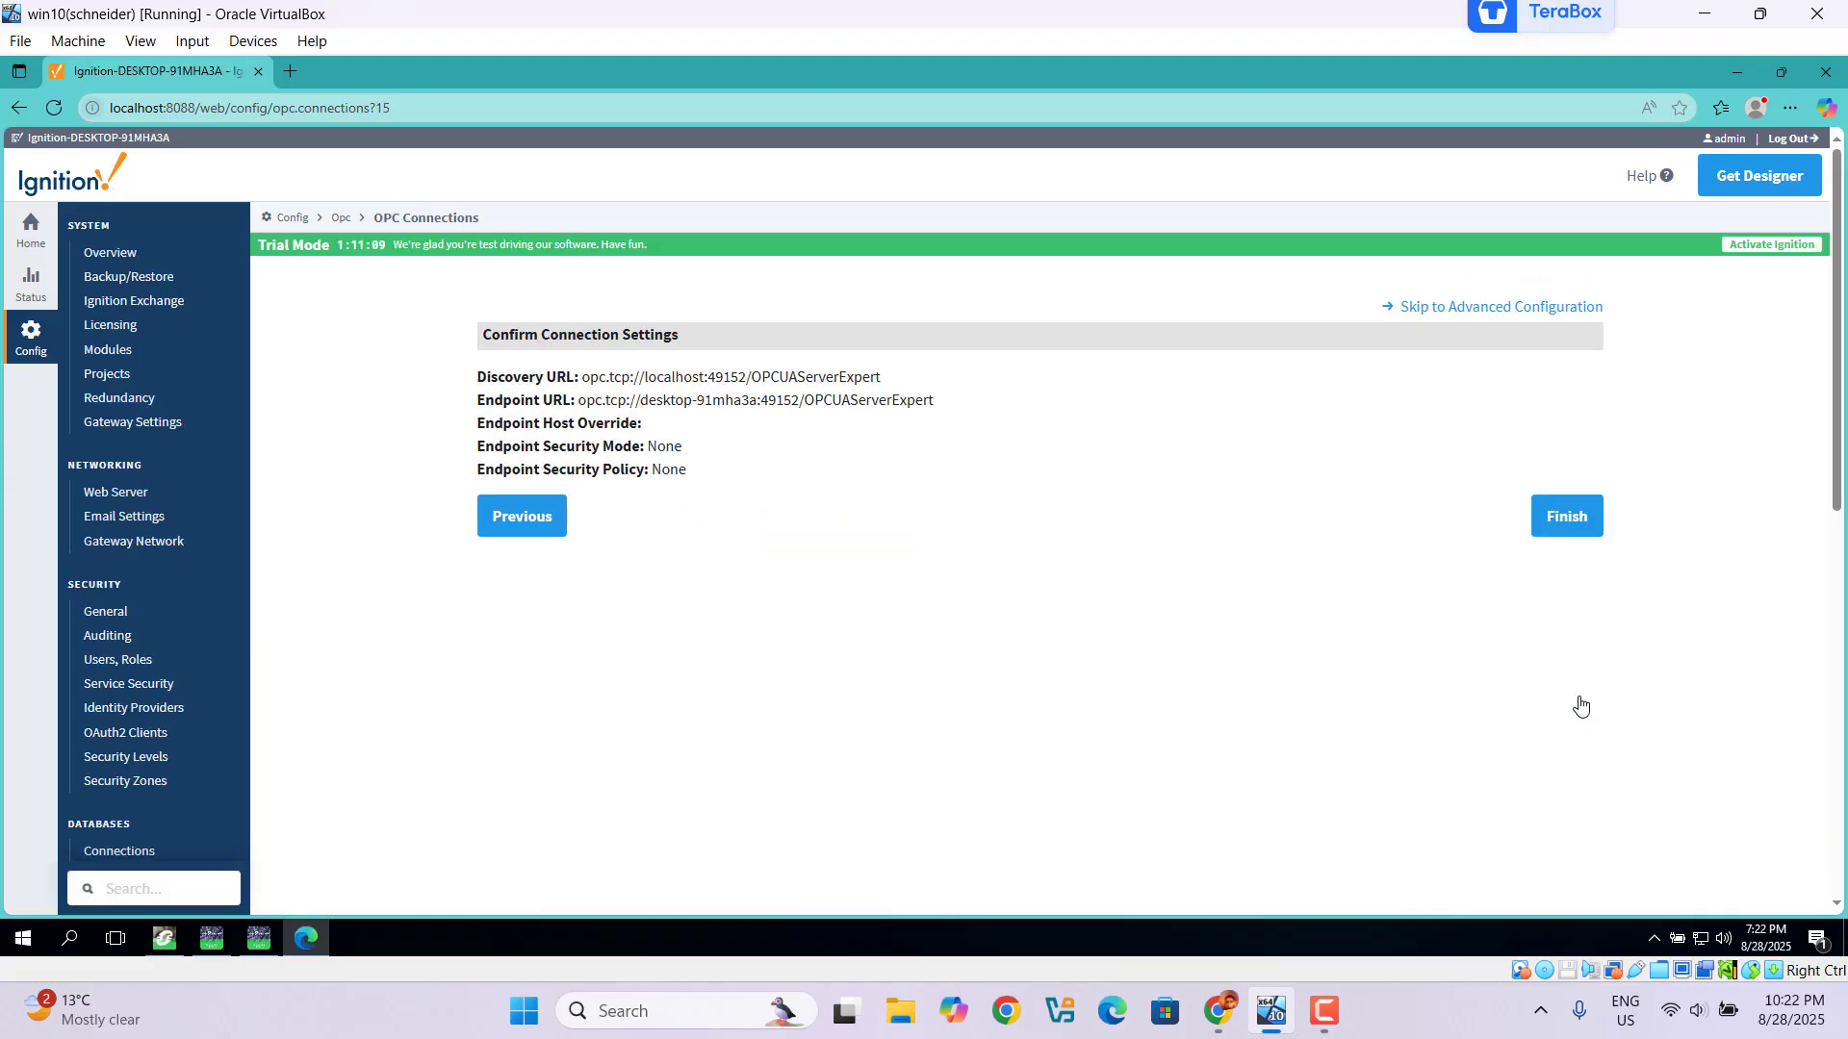
pyautogui.click(1566, 530)
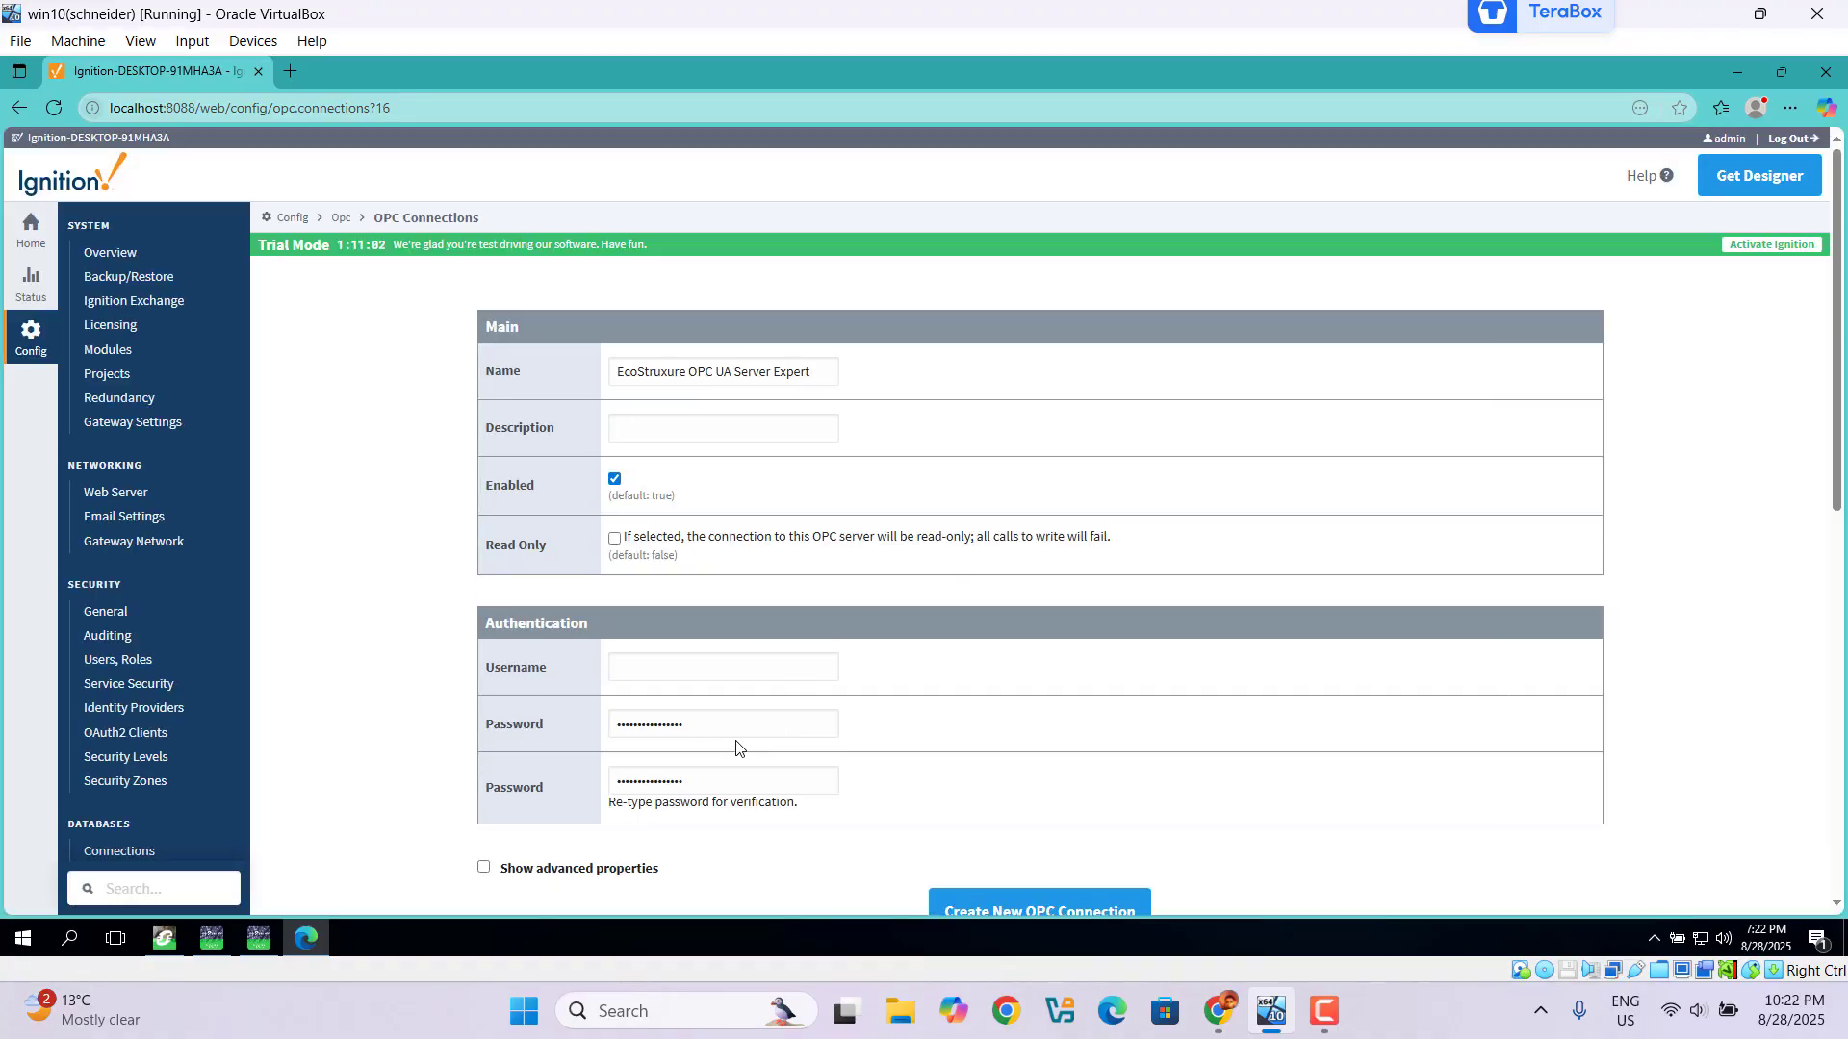
# Step: Clear both prefilled password fields and create the EcoStruxure OPC UA Server Expert connection
pyautogui.click(744, 727)
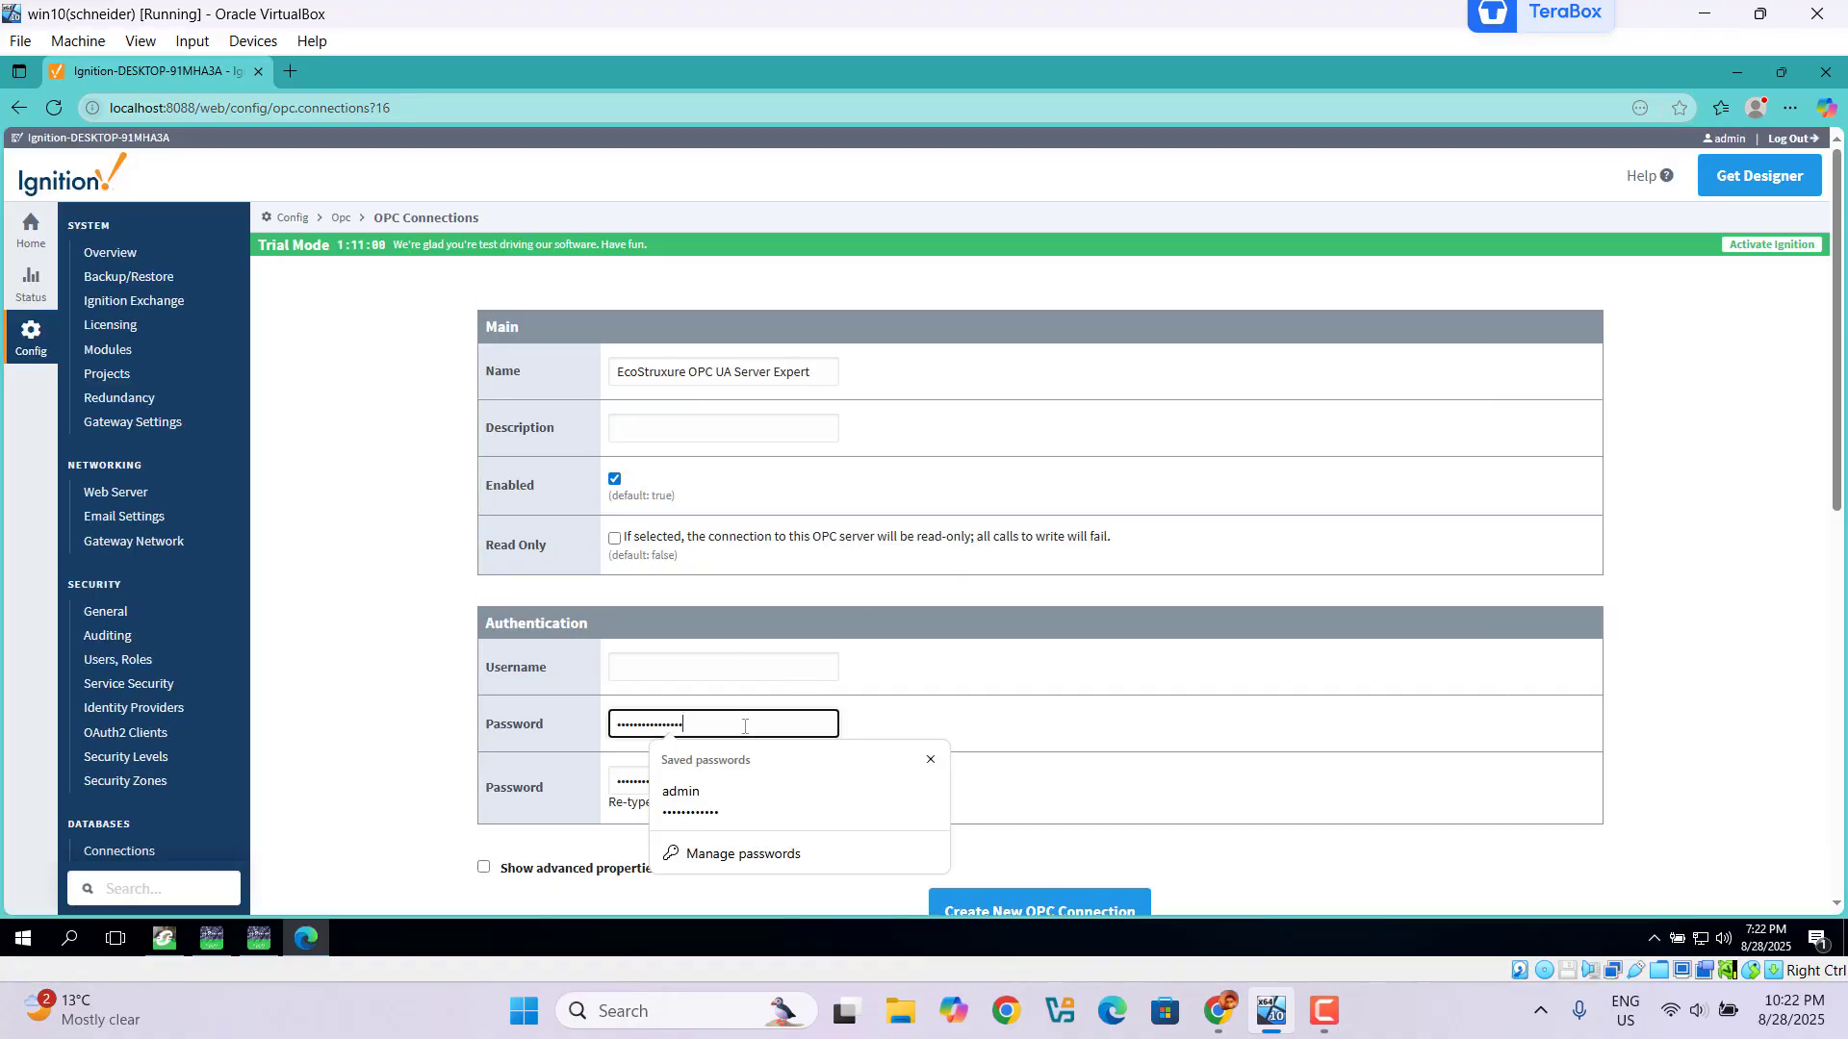
pyautogui.press('BackSpace')
pyautogui.press('BackSpace')
pyautogui.press('BackSpace')
pyautogui.press('BackSpace')
pyautogui.press('BackSpace')
pyautogui.press('BackSpace')
pyautogui.press('BackSpace')
pyautogui.press('BackSpace')
pyautogui.press('BackSpace')
pyautogui.press('BackSpace')
pyautogui.press('BackSpace')
pyautogui.press('BackSpace')
pyautogui.press('BackSpace')
pyautogui.press('BackSpace')
pyautogui.press('BackSpace')
pyautogui.click(644, 778)
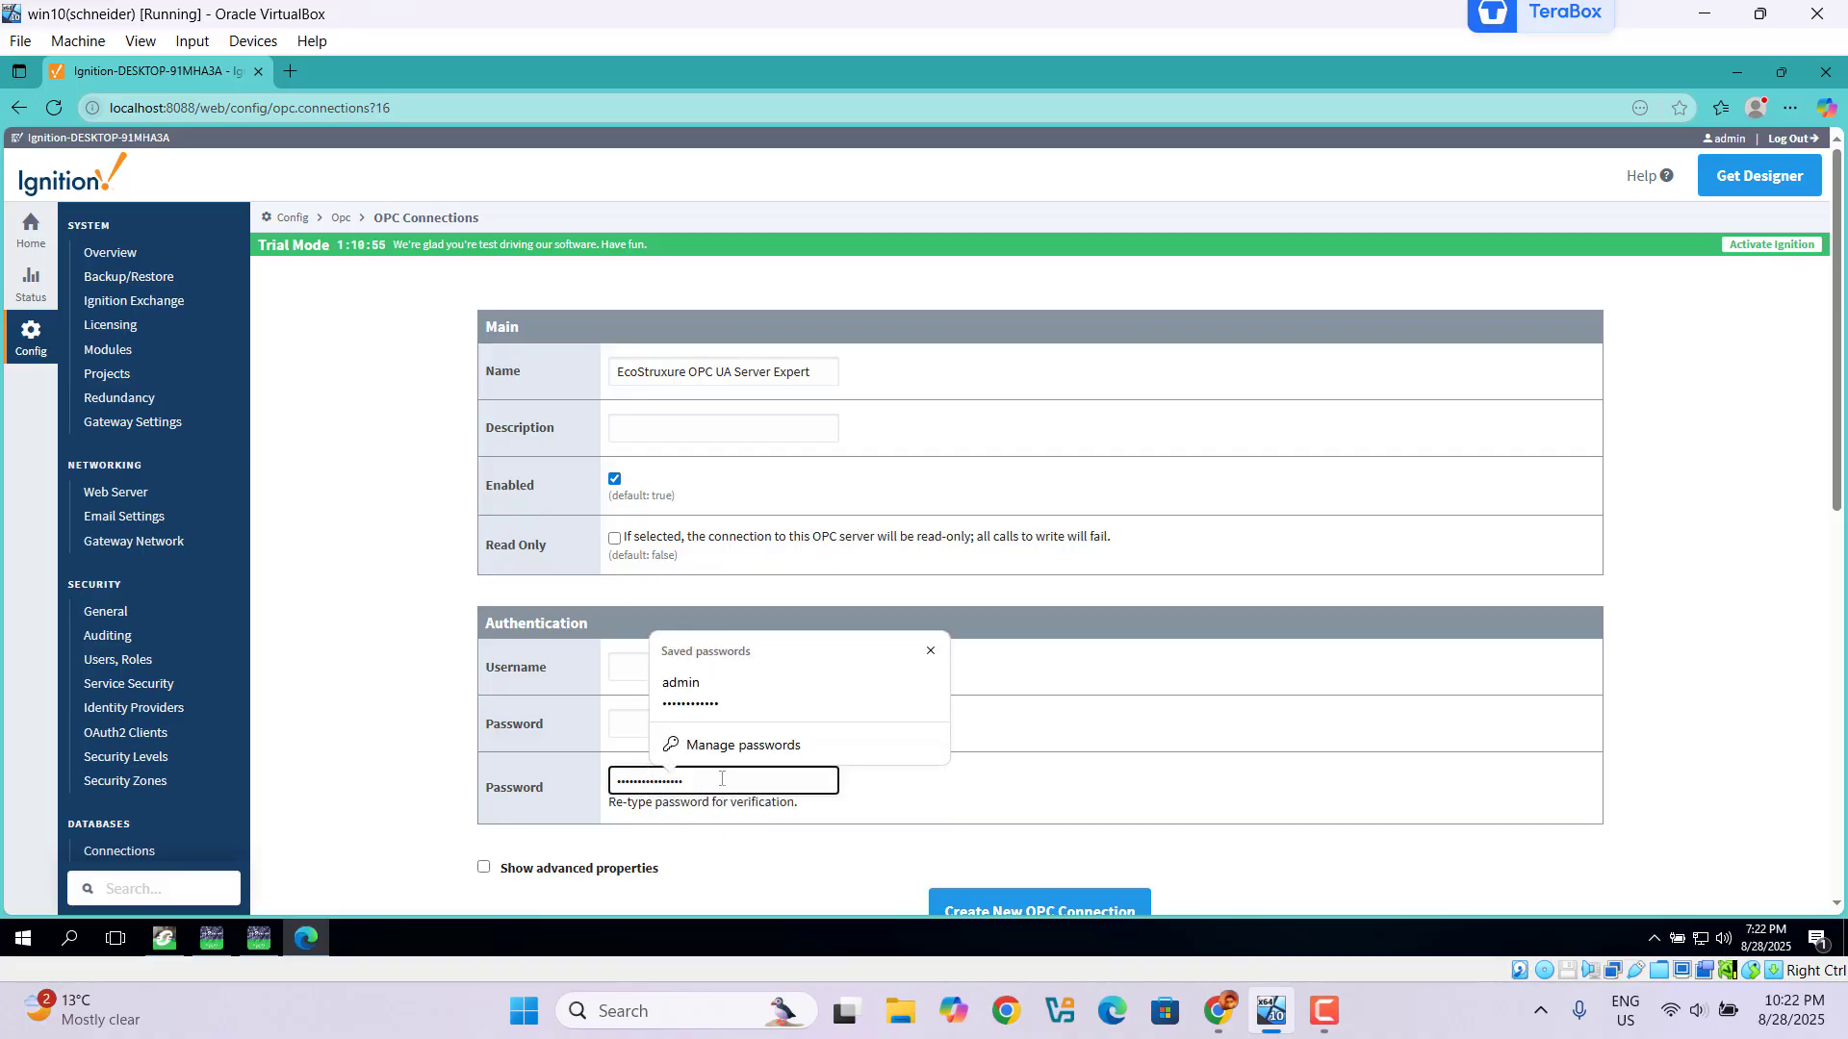
pyautogui.press('BackSpace')
pyautogui.press('BackSpace')
pyautogui.press('BackSpace')
pyautogui.press('BackSpace')
pyautogui.press('BackSpace')
pyautogui.press('BackSpace')
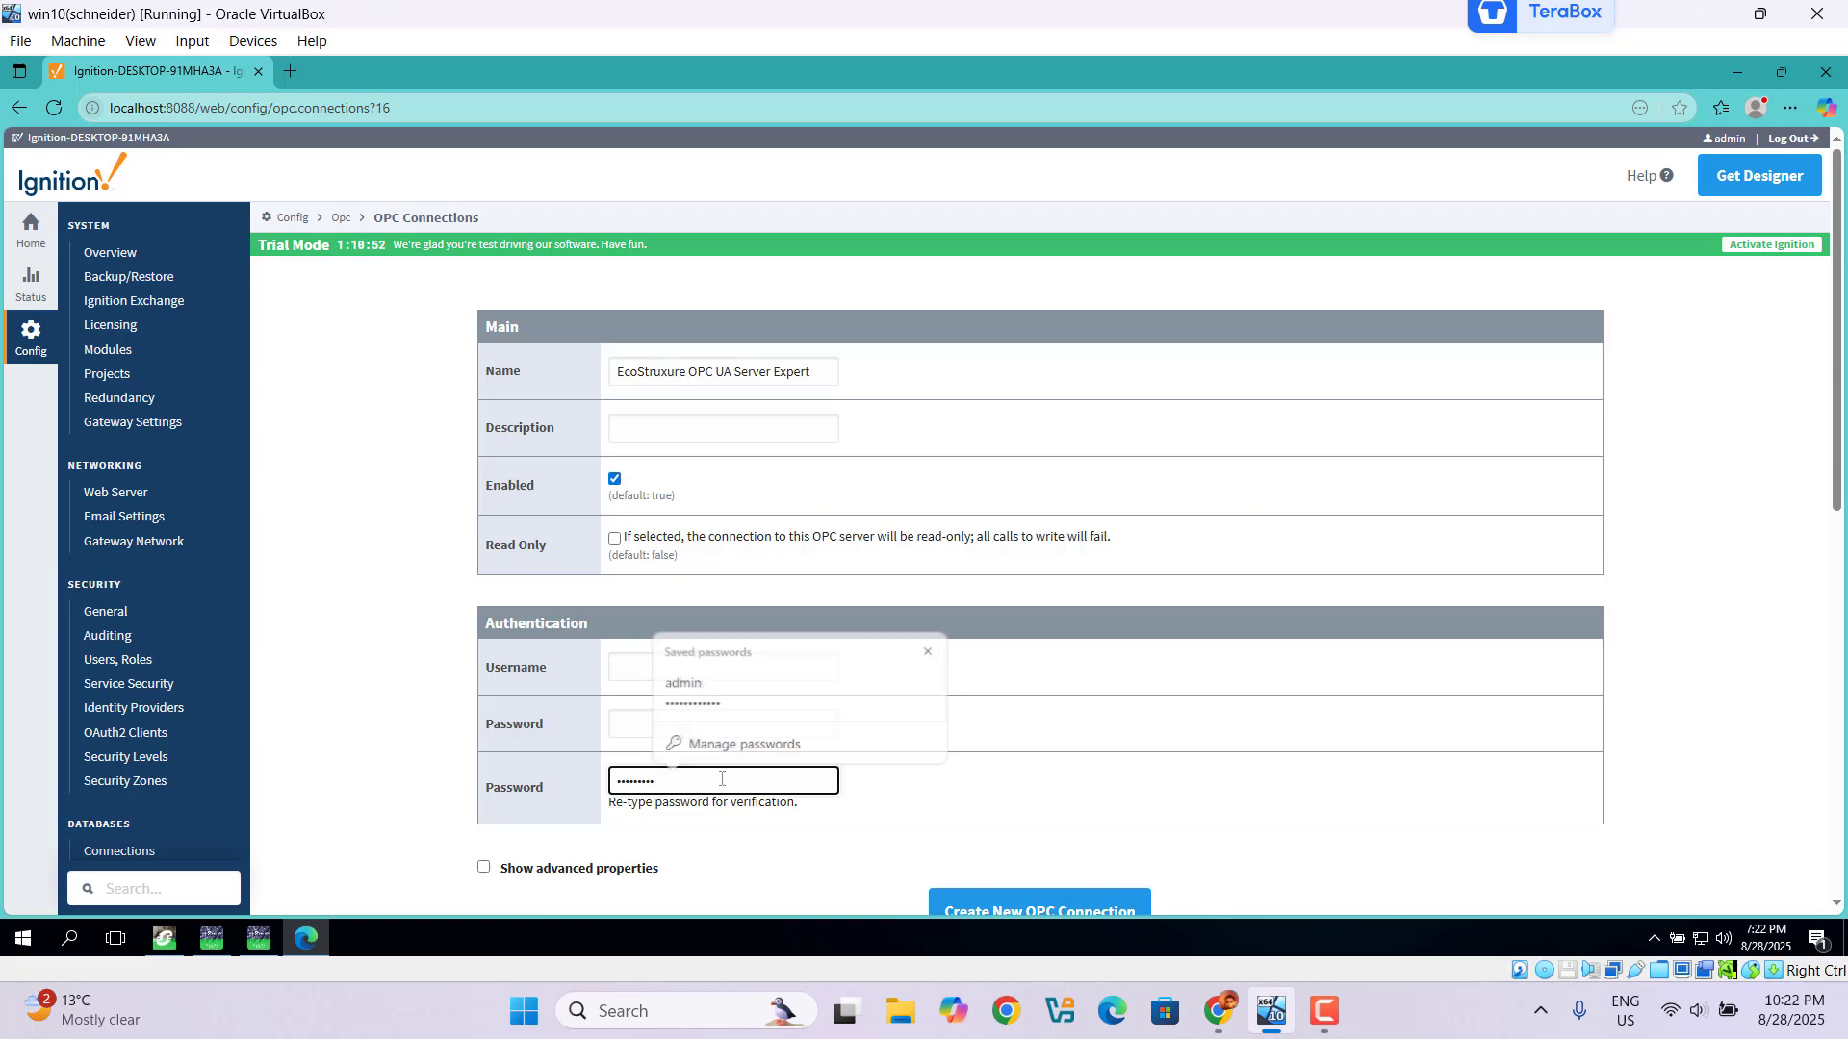
pyautogui.press('BackSpace')
pyautogui.press('BackSpace')
pyautogui.press('BackSpace')
pyautogui.press('BackSpace')
pyautogui.press('BackSpace')
pyautogui.press('BackSpace')
pyautogui.press('BackSpace')
pyautogui.press('BackSpace')
pyautogui.press('BackSpace')
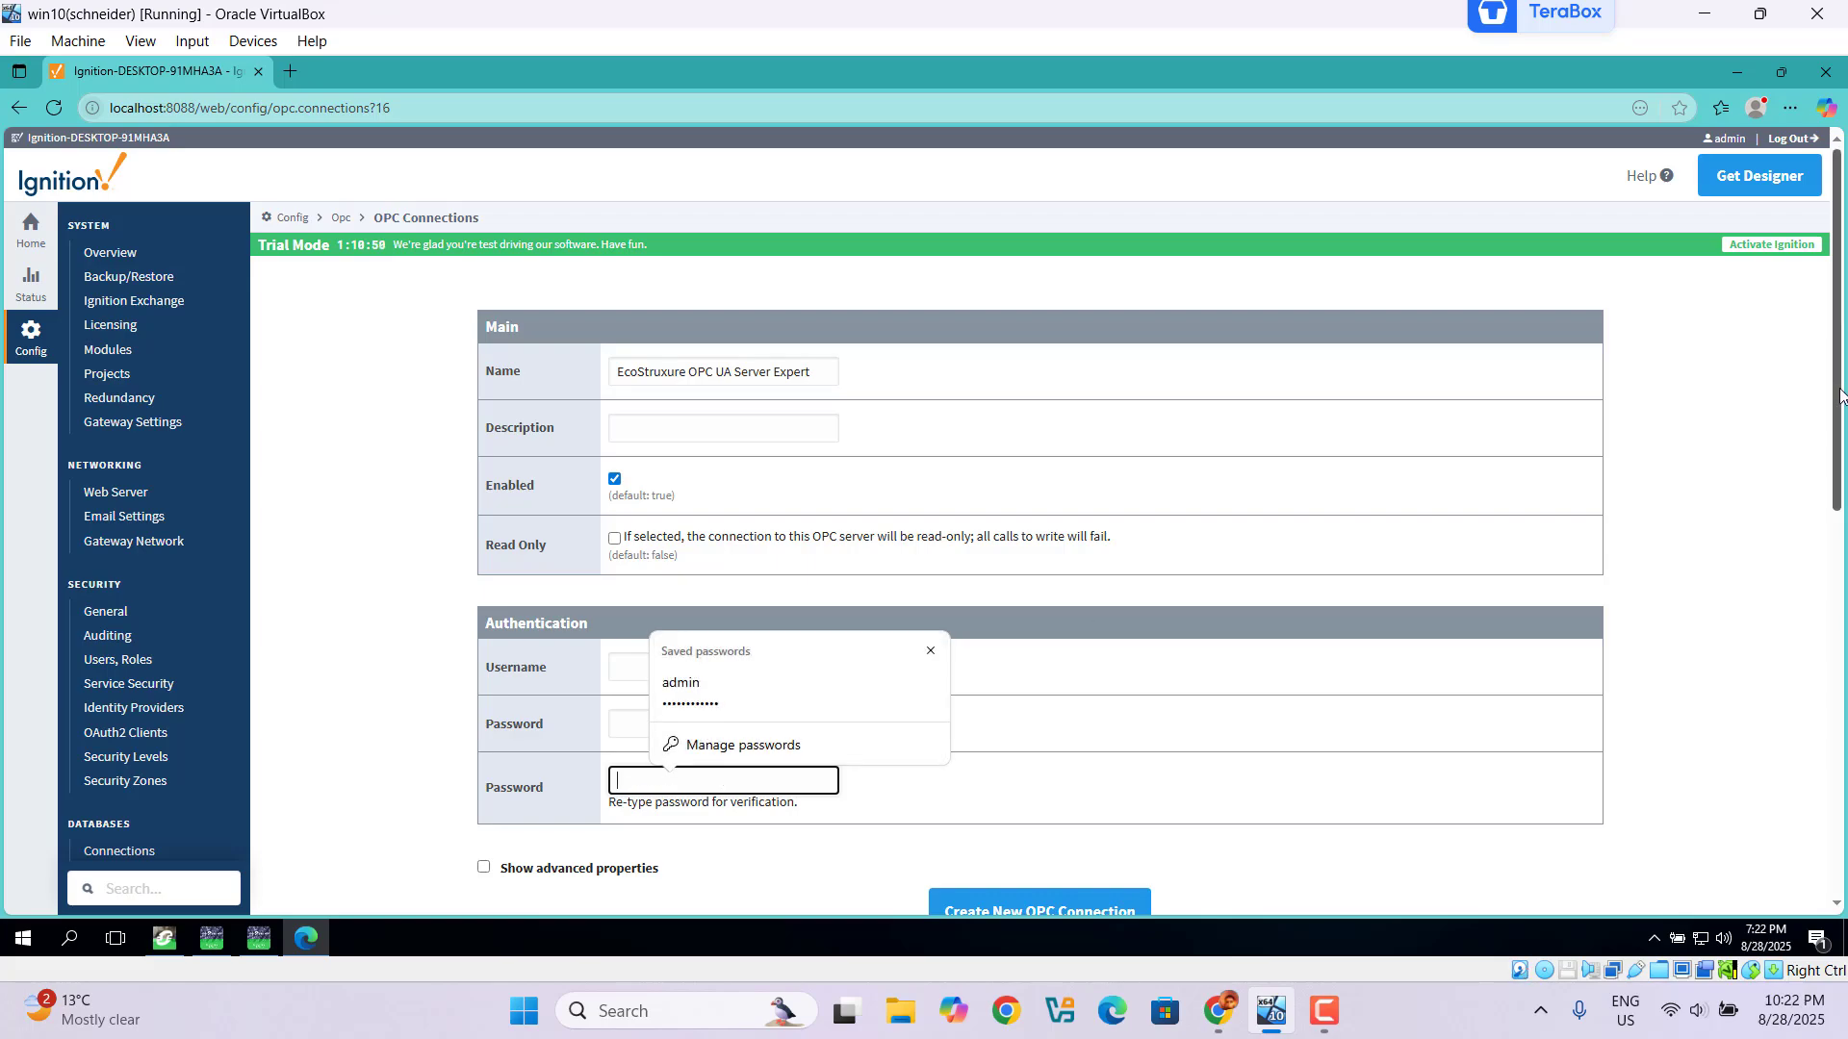
pyautogui.moveTo(1838, 399); pyautogui.dragTo(1835, 459)
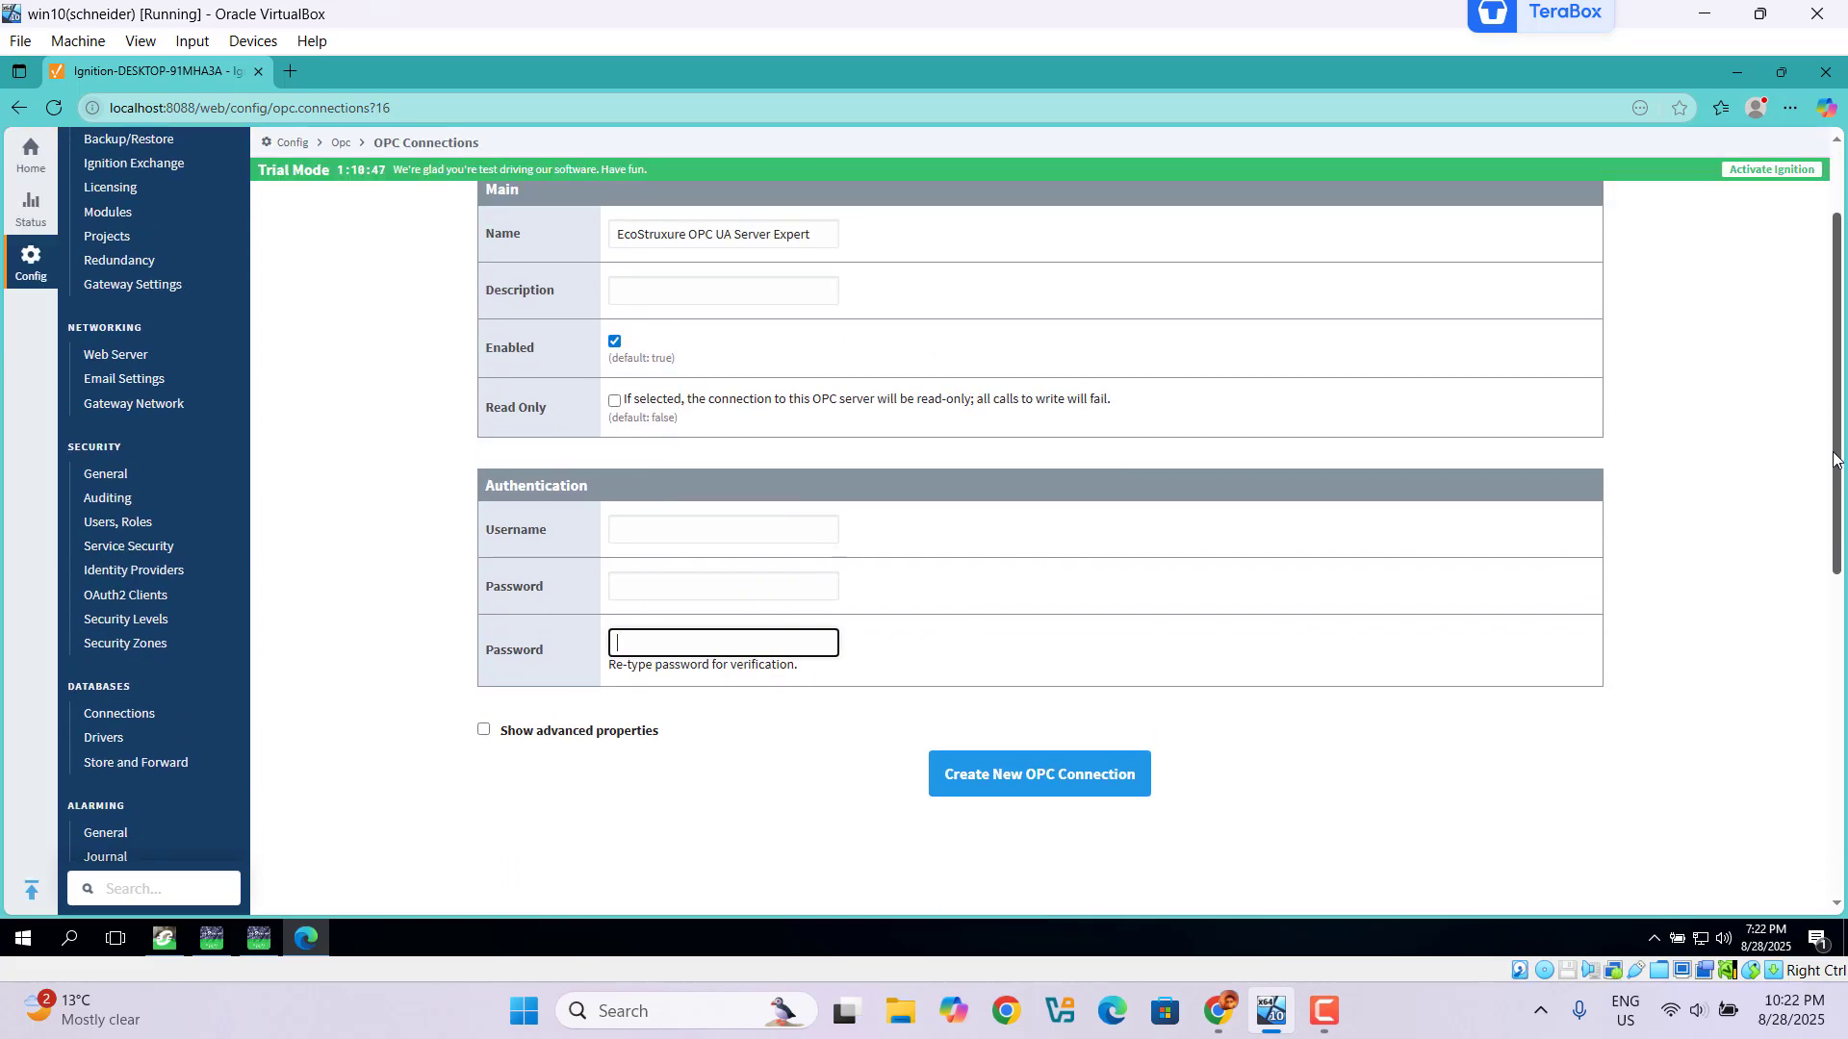
pyautogui.click(1070, 790)
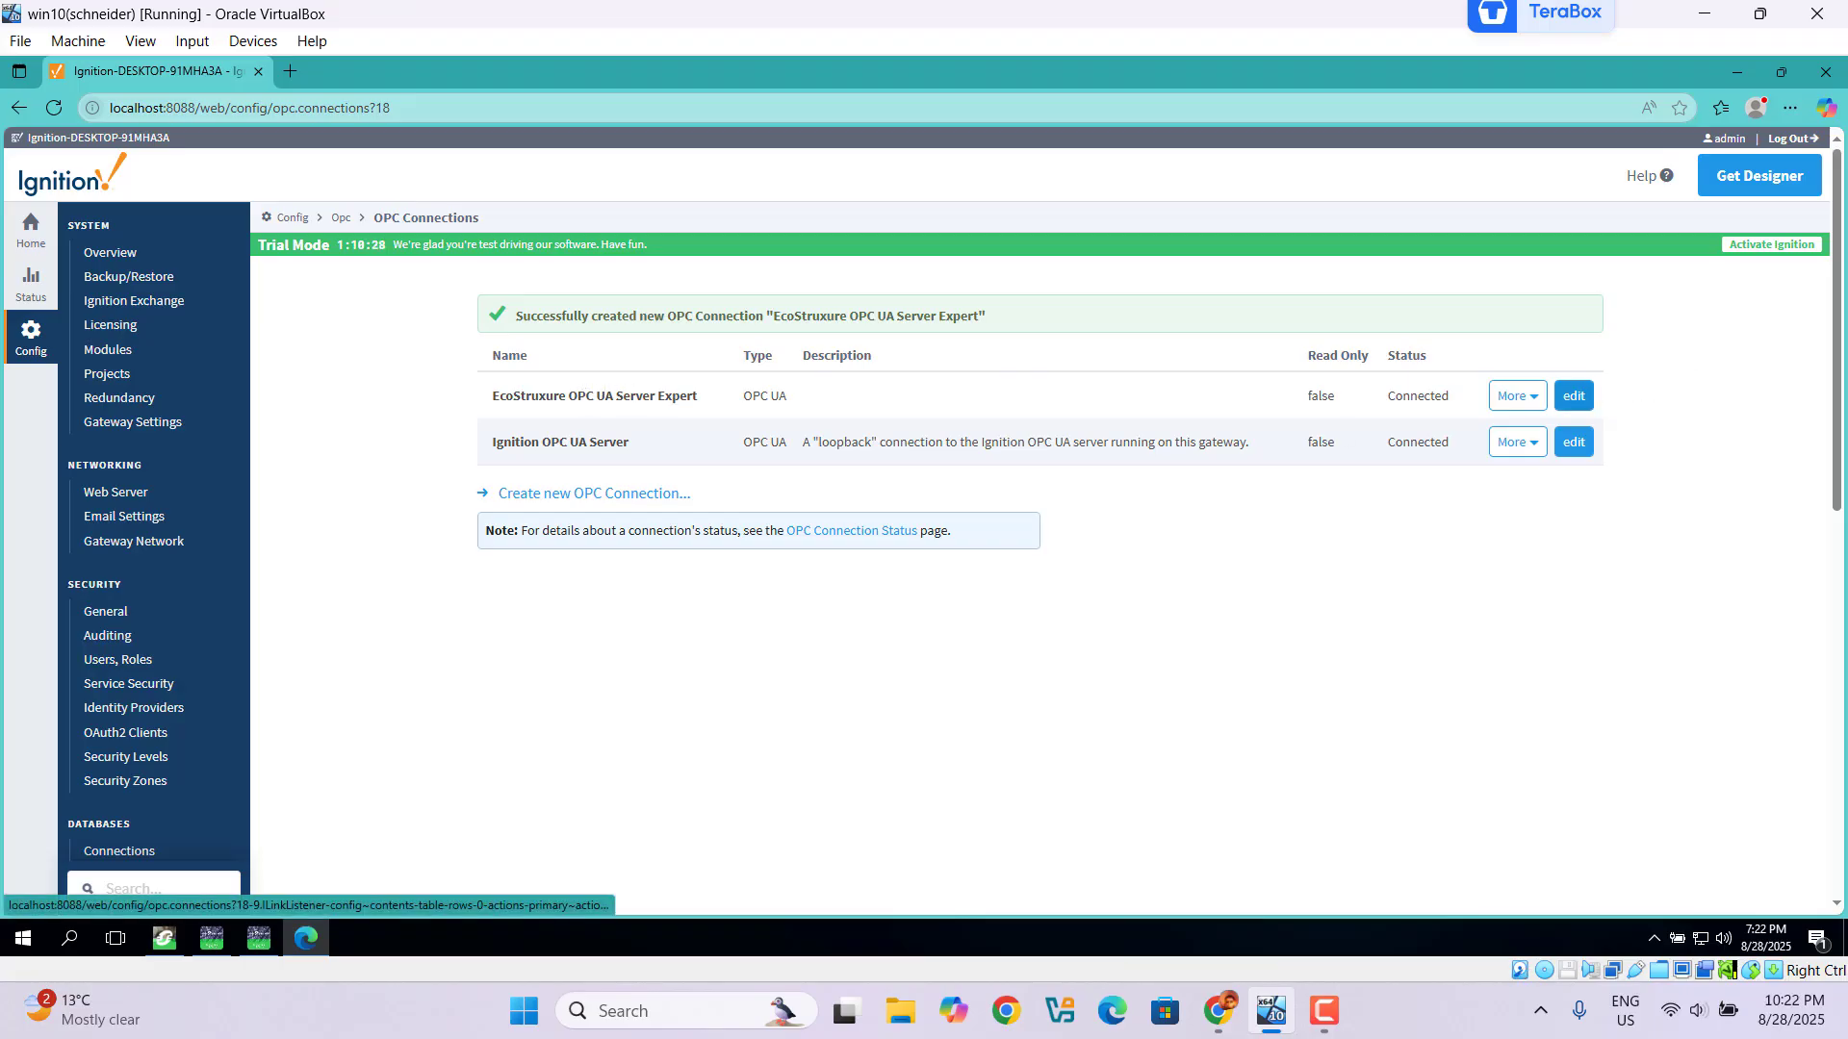
# Step: In OPC Quick Client, expand EcoStruxure OPC UA Server Expert > DA > test to show its tags
pyautogui.scroll(-5, 1840, 342)
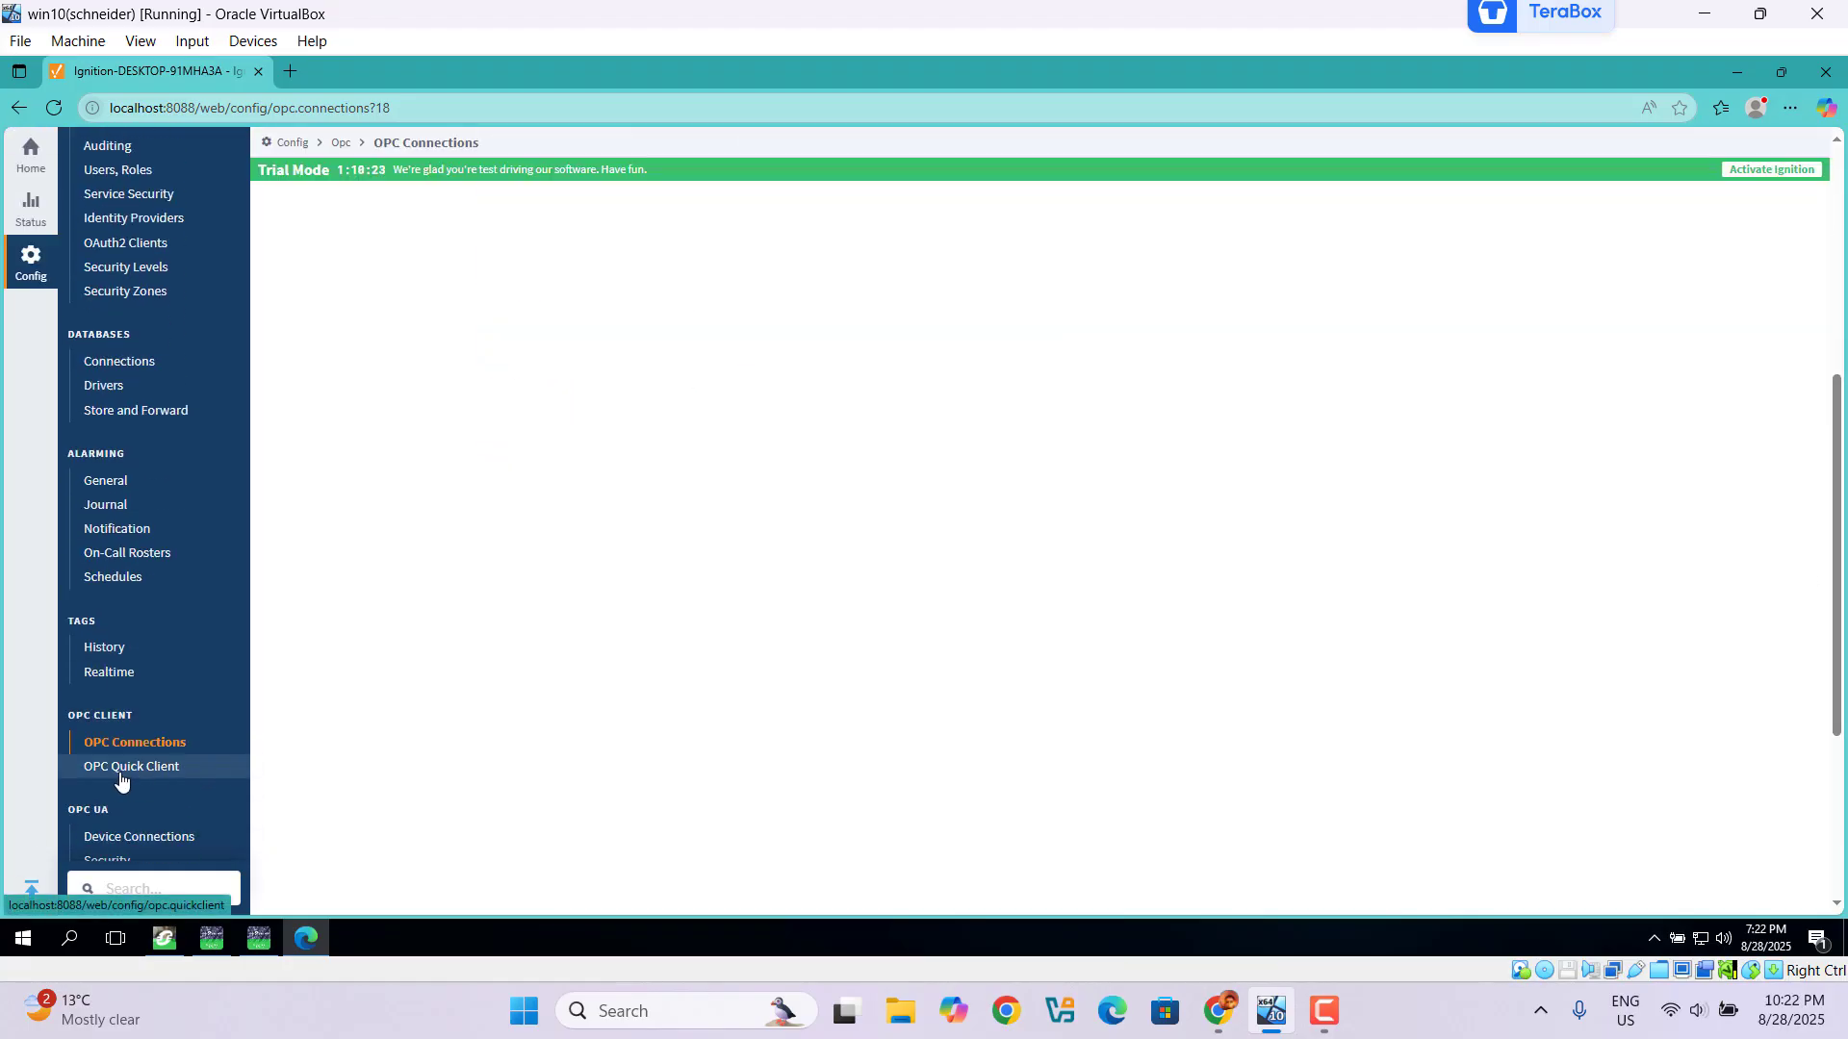
pyautogui.click(120, 776)
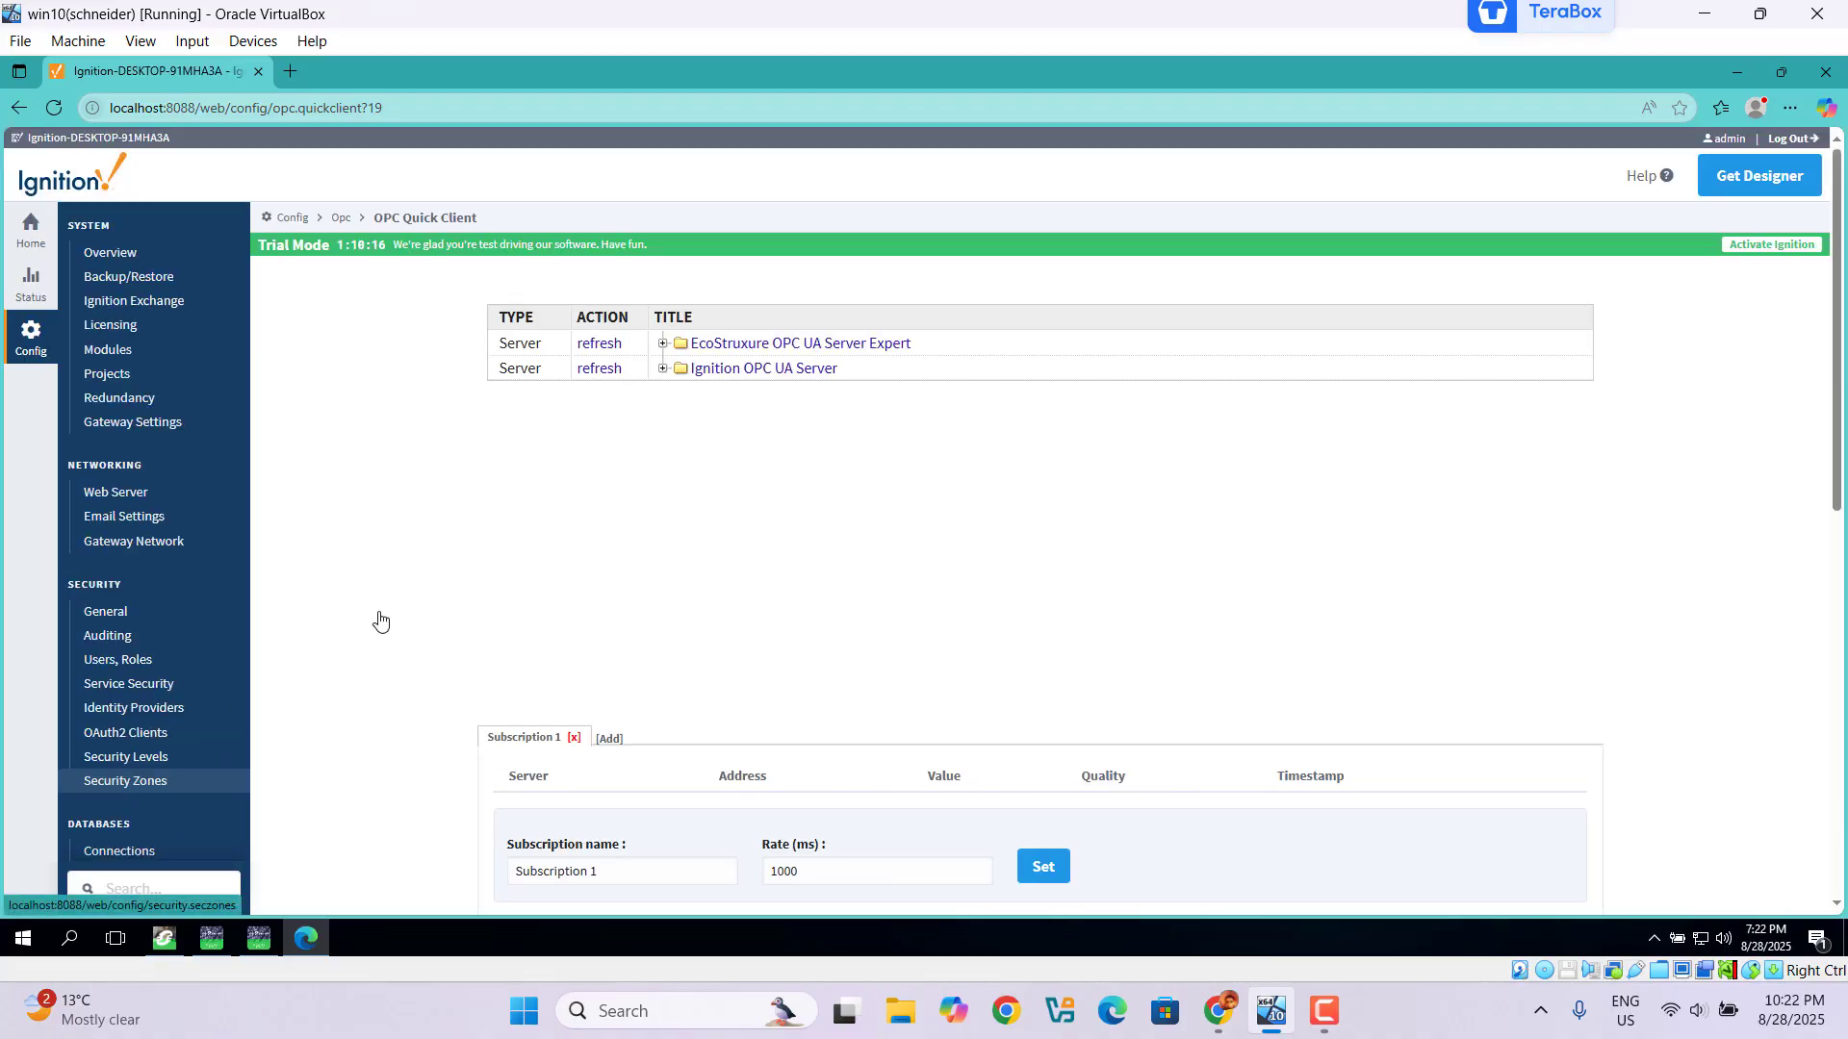
pyautogui.click(663, 345)
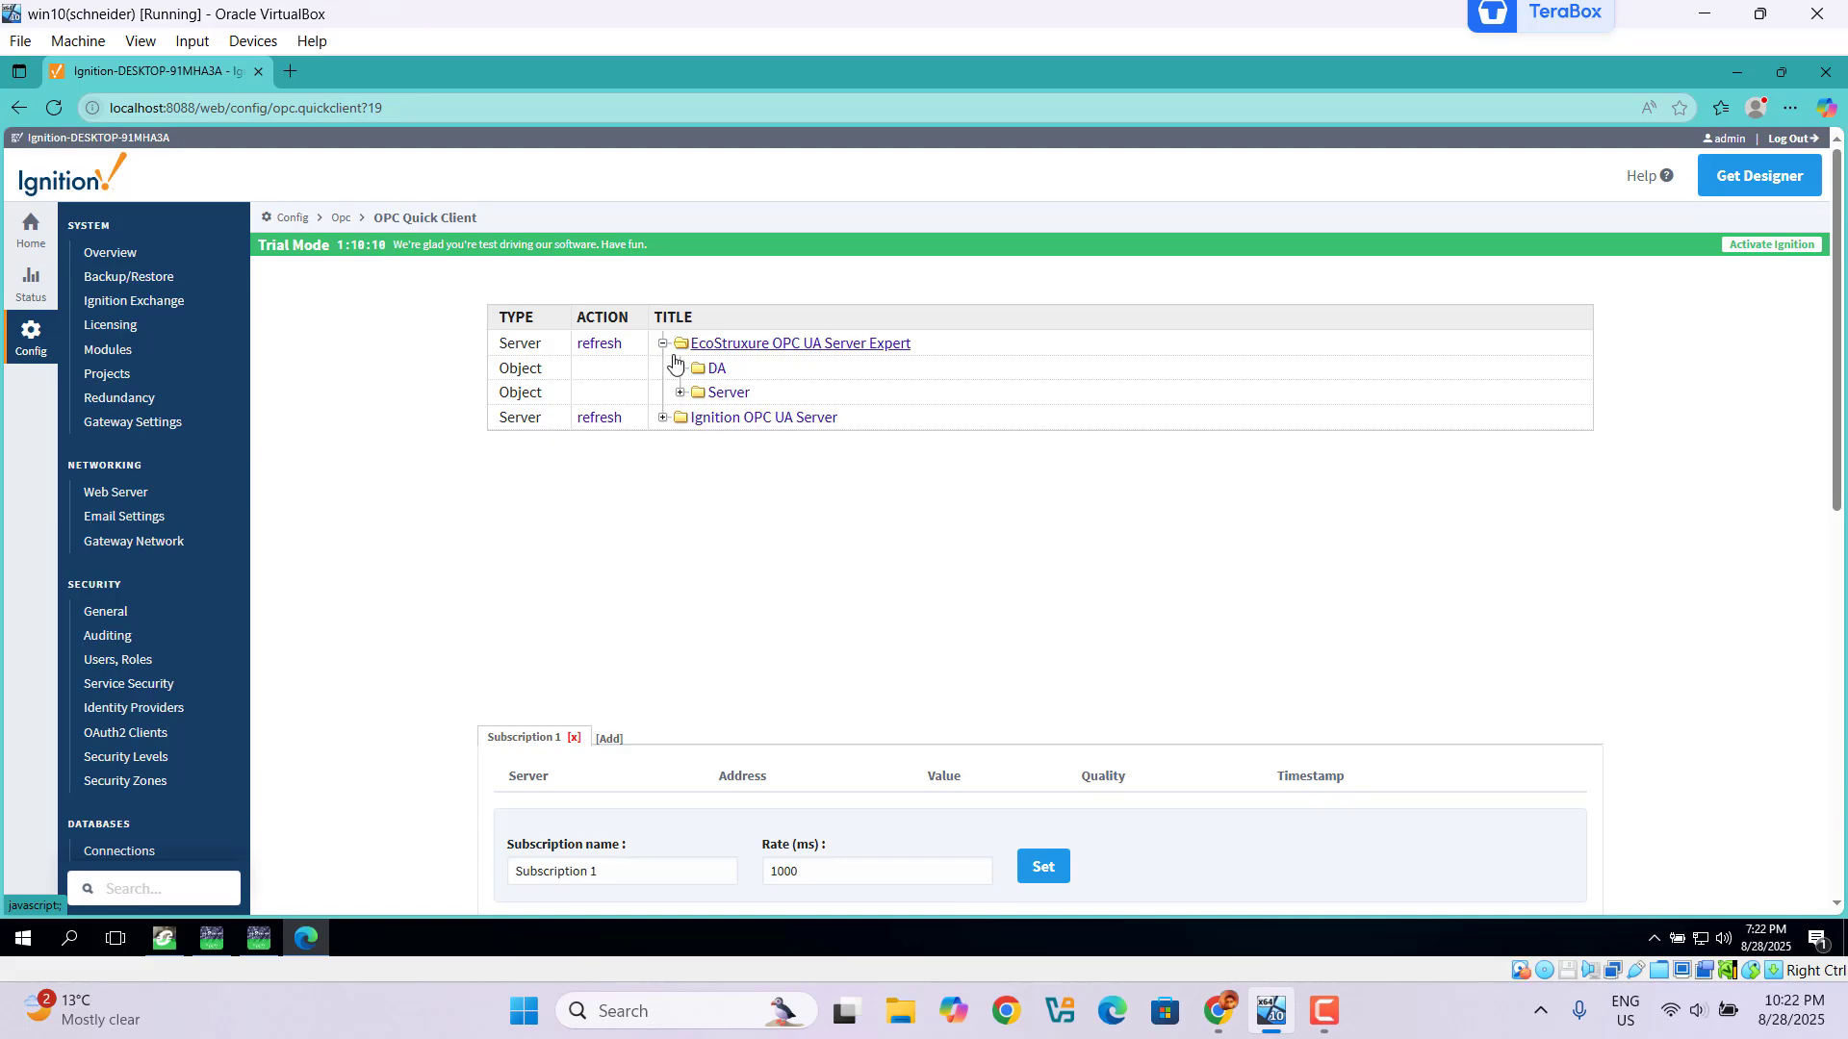
pyautogui.click(678, 369)
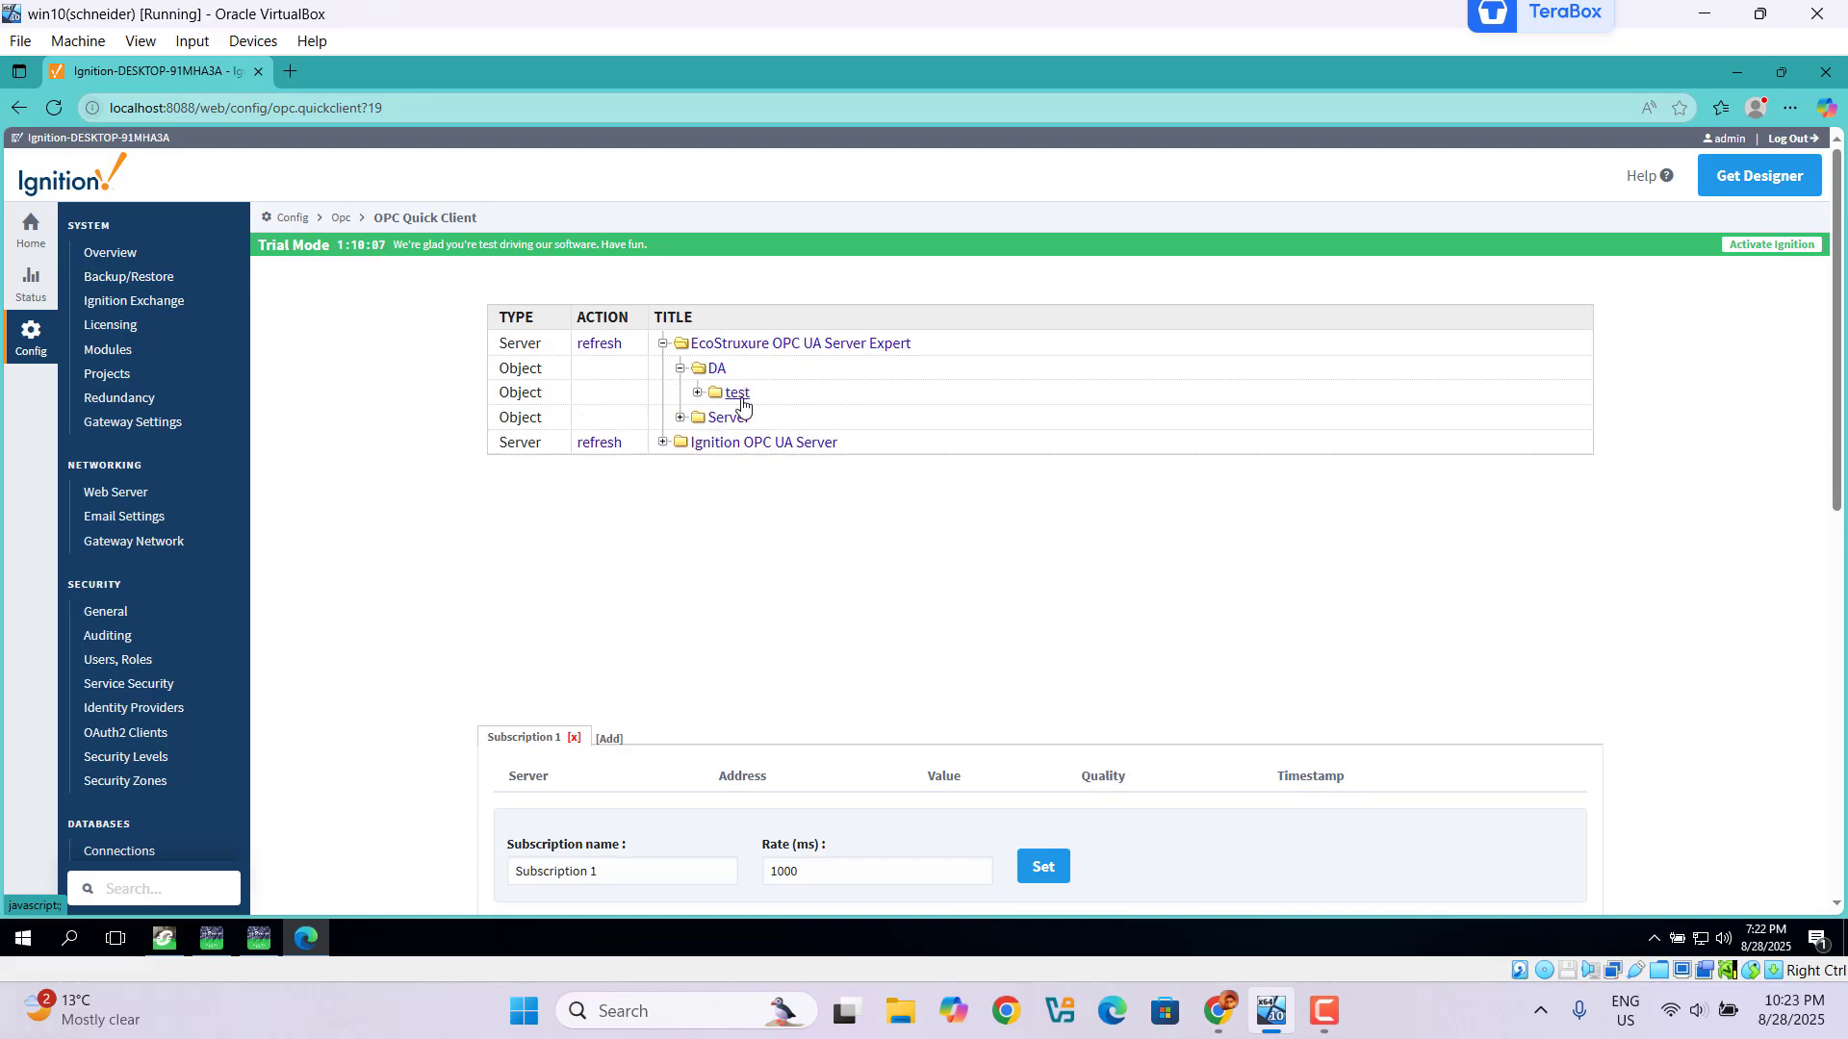
pyautogui.click(699, 394)
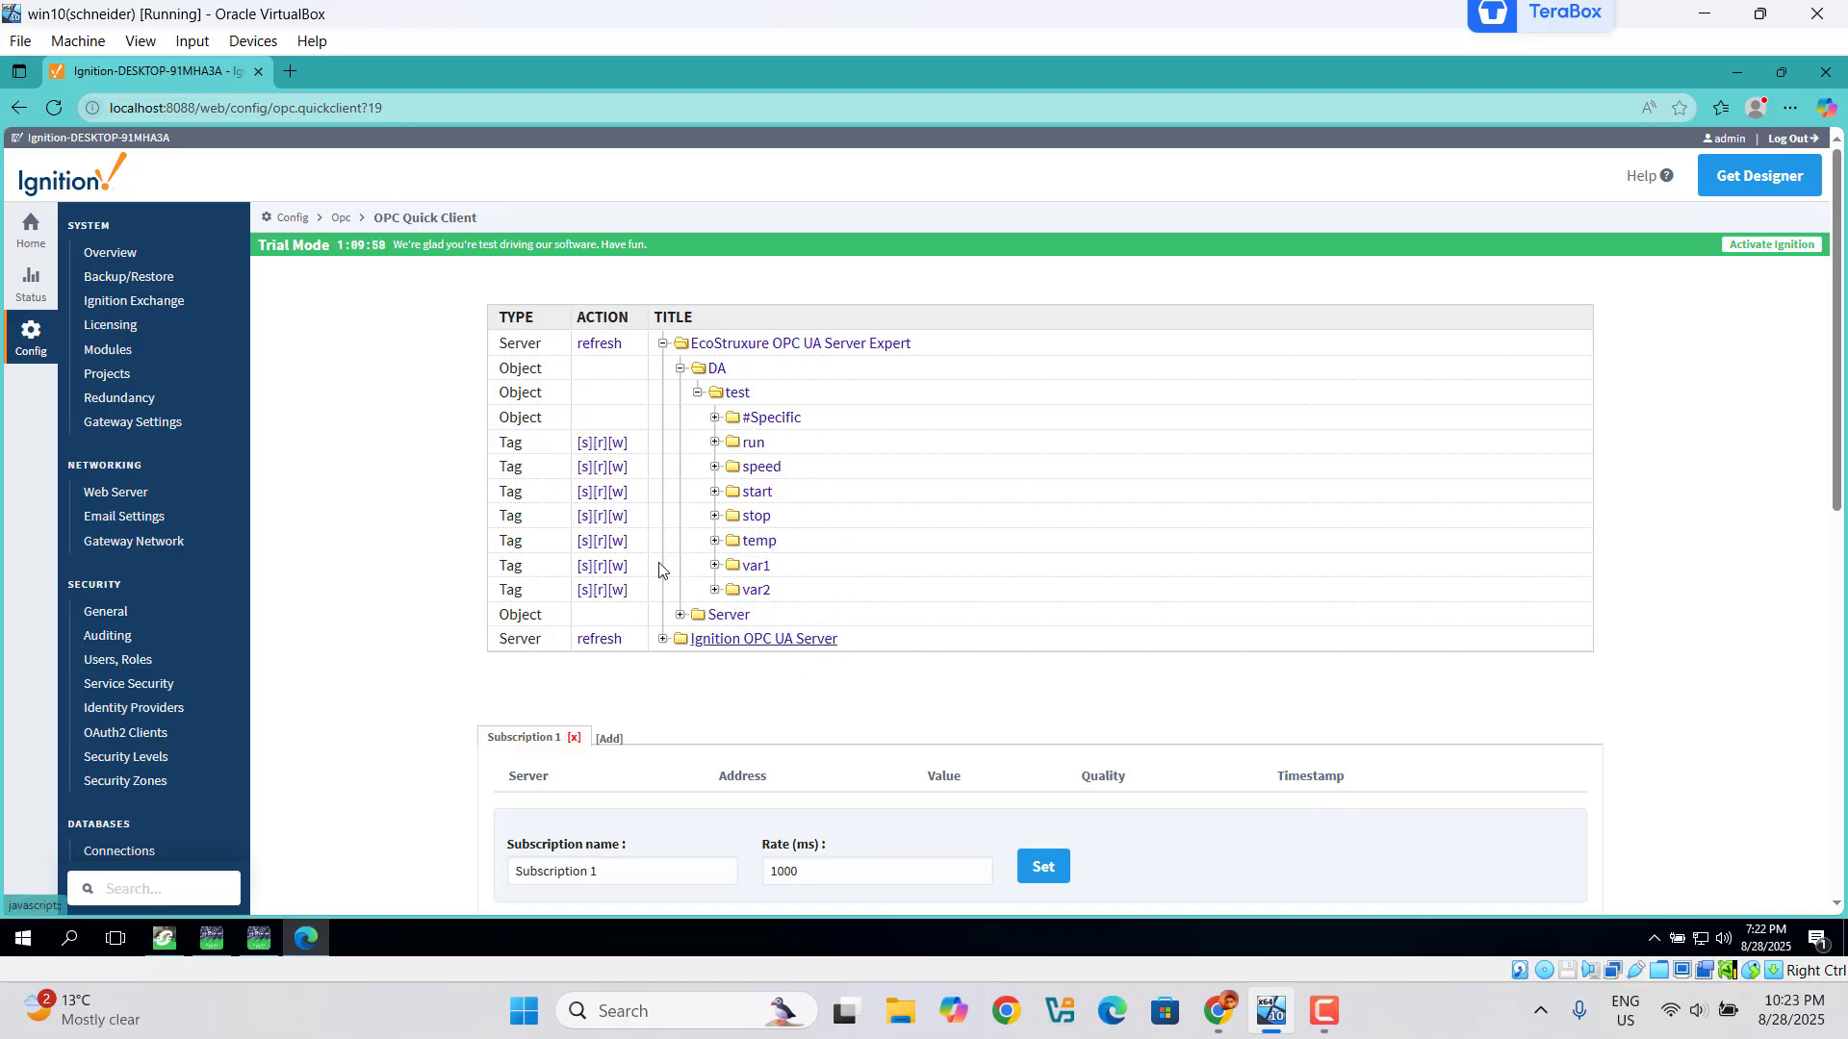
# Step: Start the Designer Launcher from the desktop and open the designer for this gateway
pyautogui.click(1738, 75)
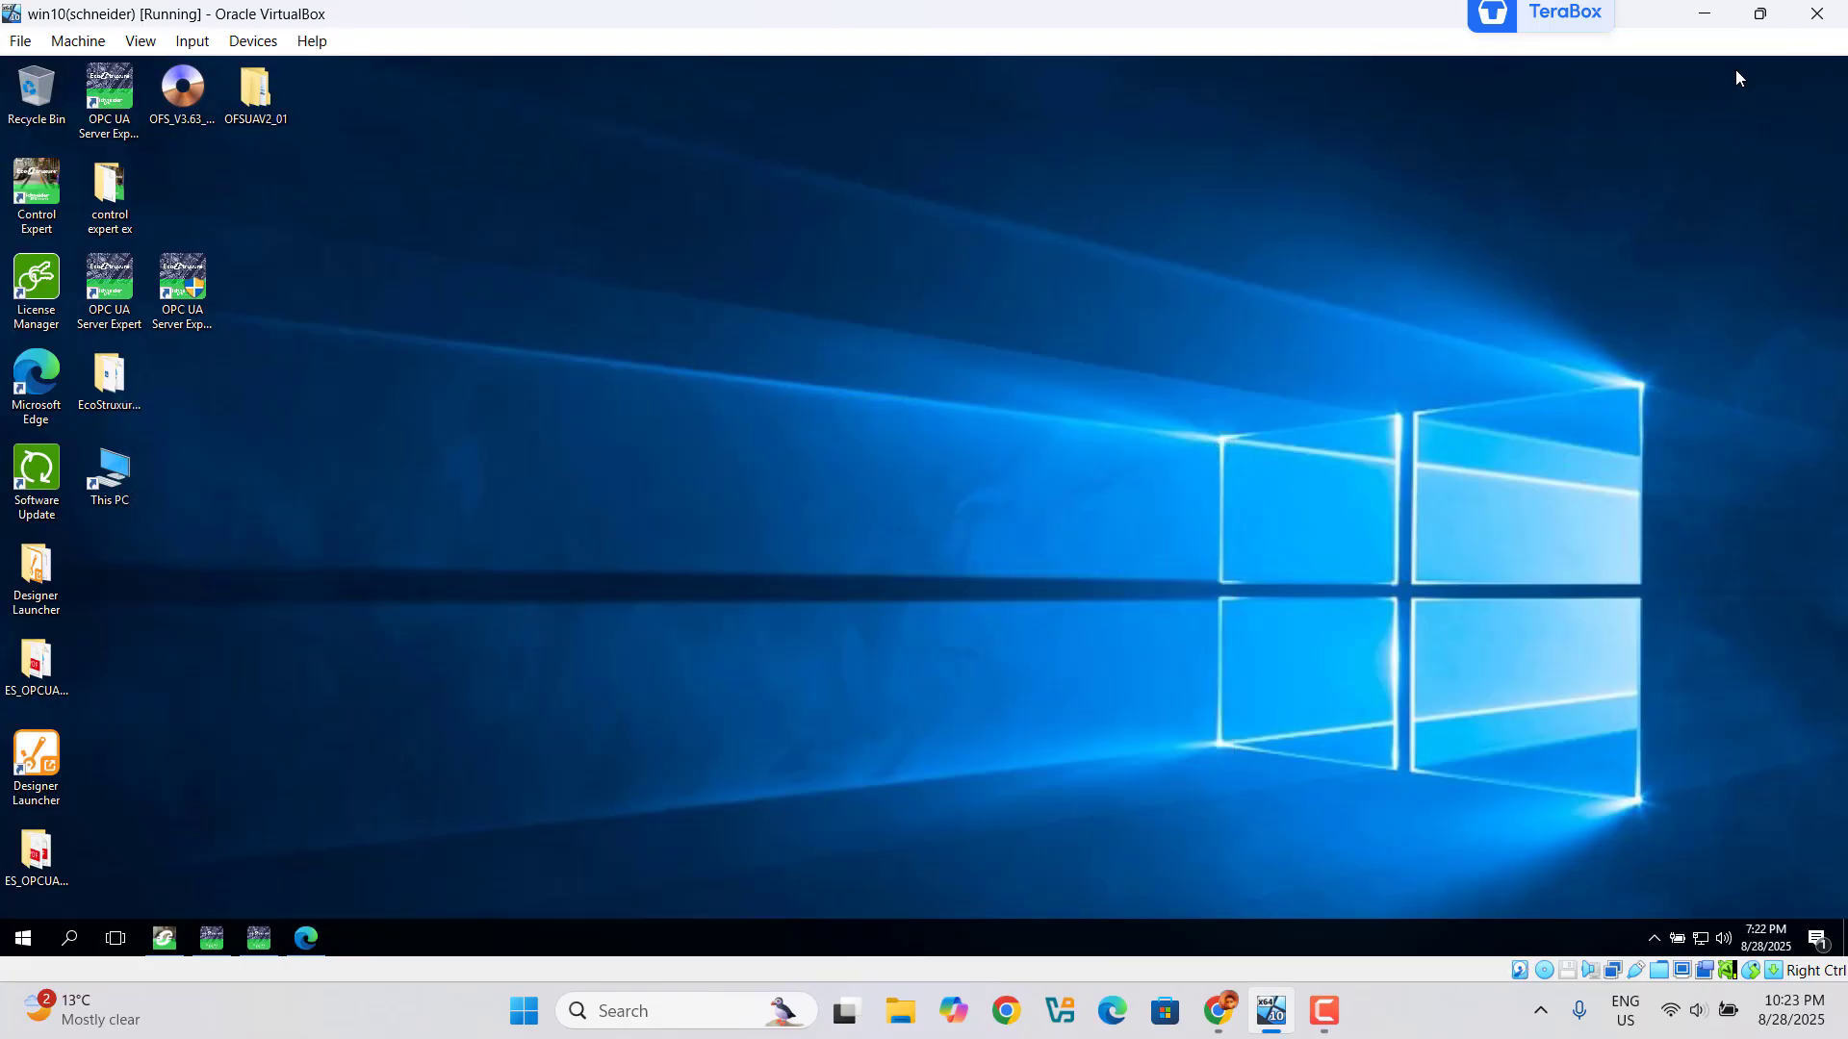
pyautogui.doubleClick(29, 772)
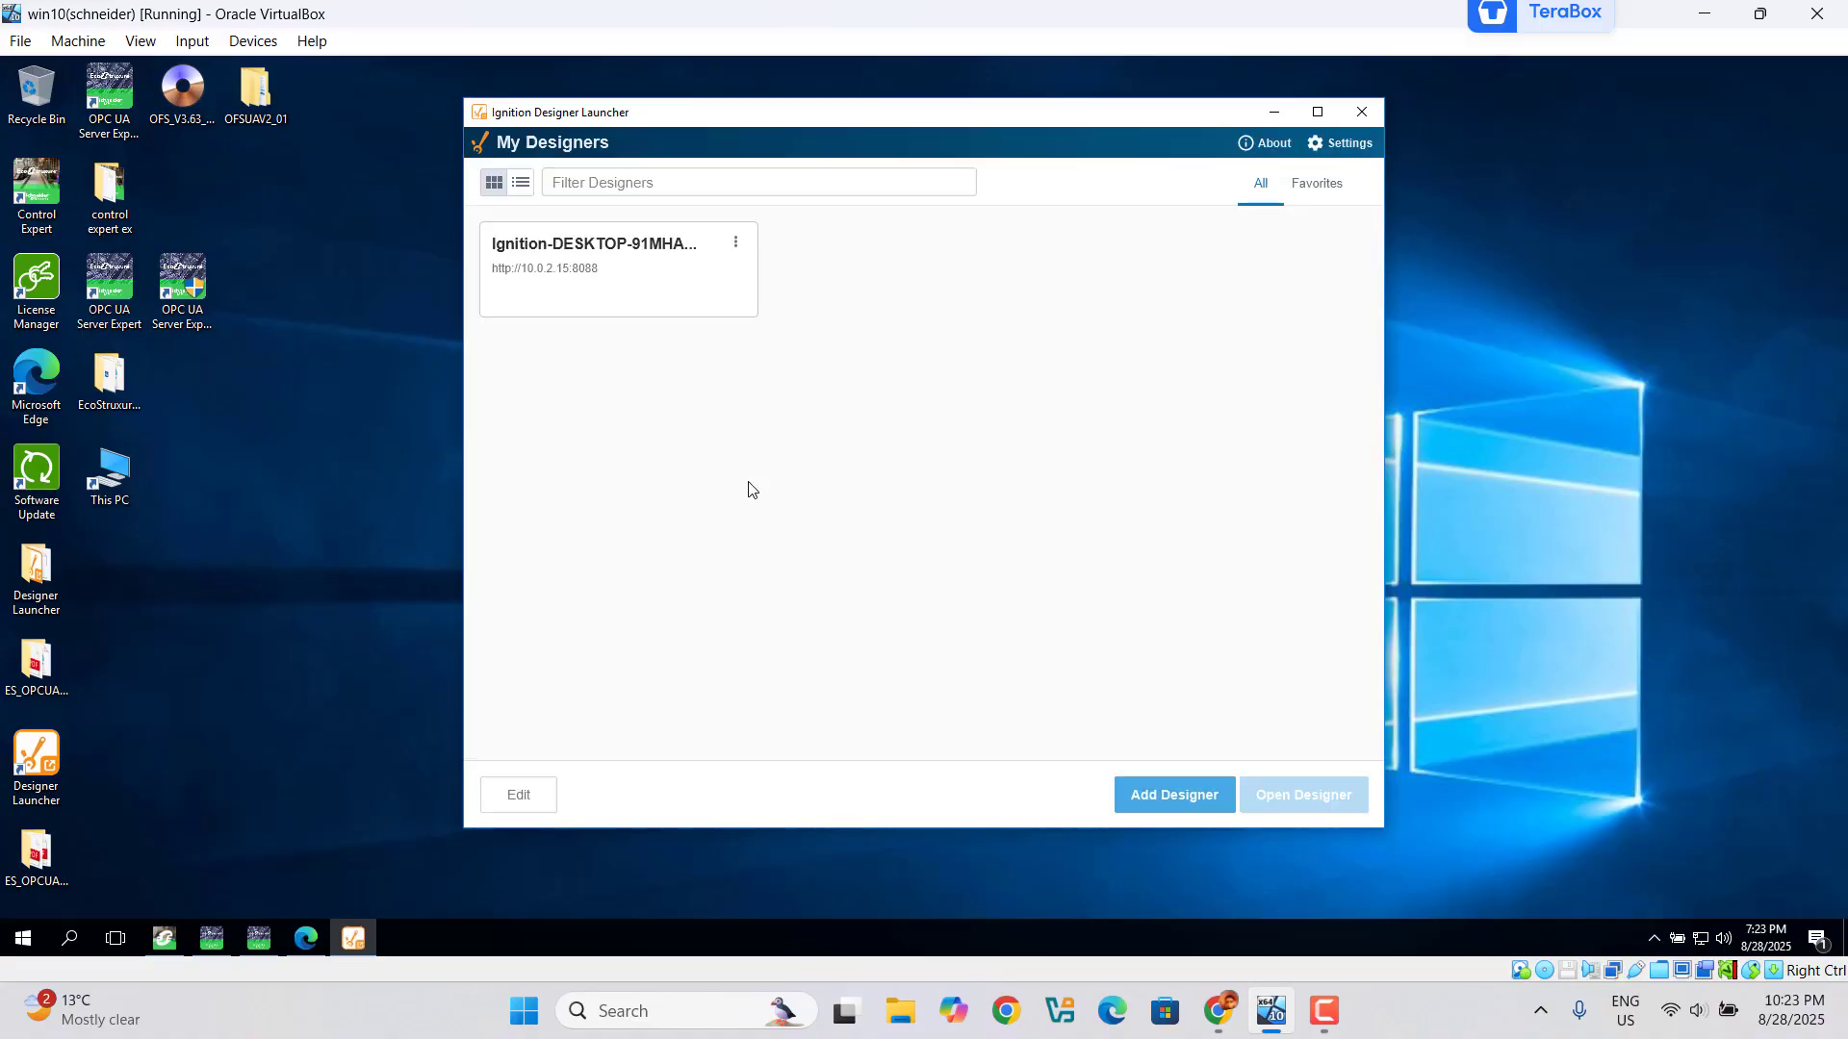
pyautogui.click(679, 270)
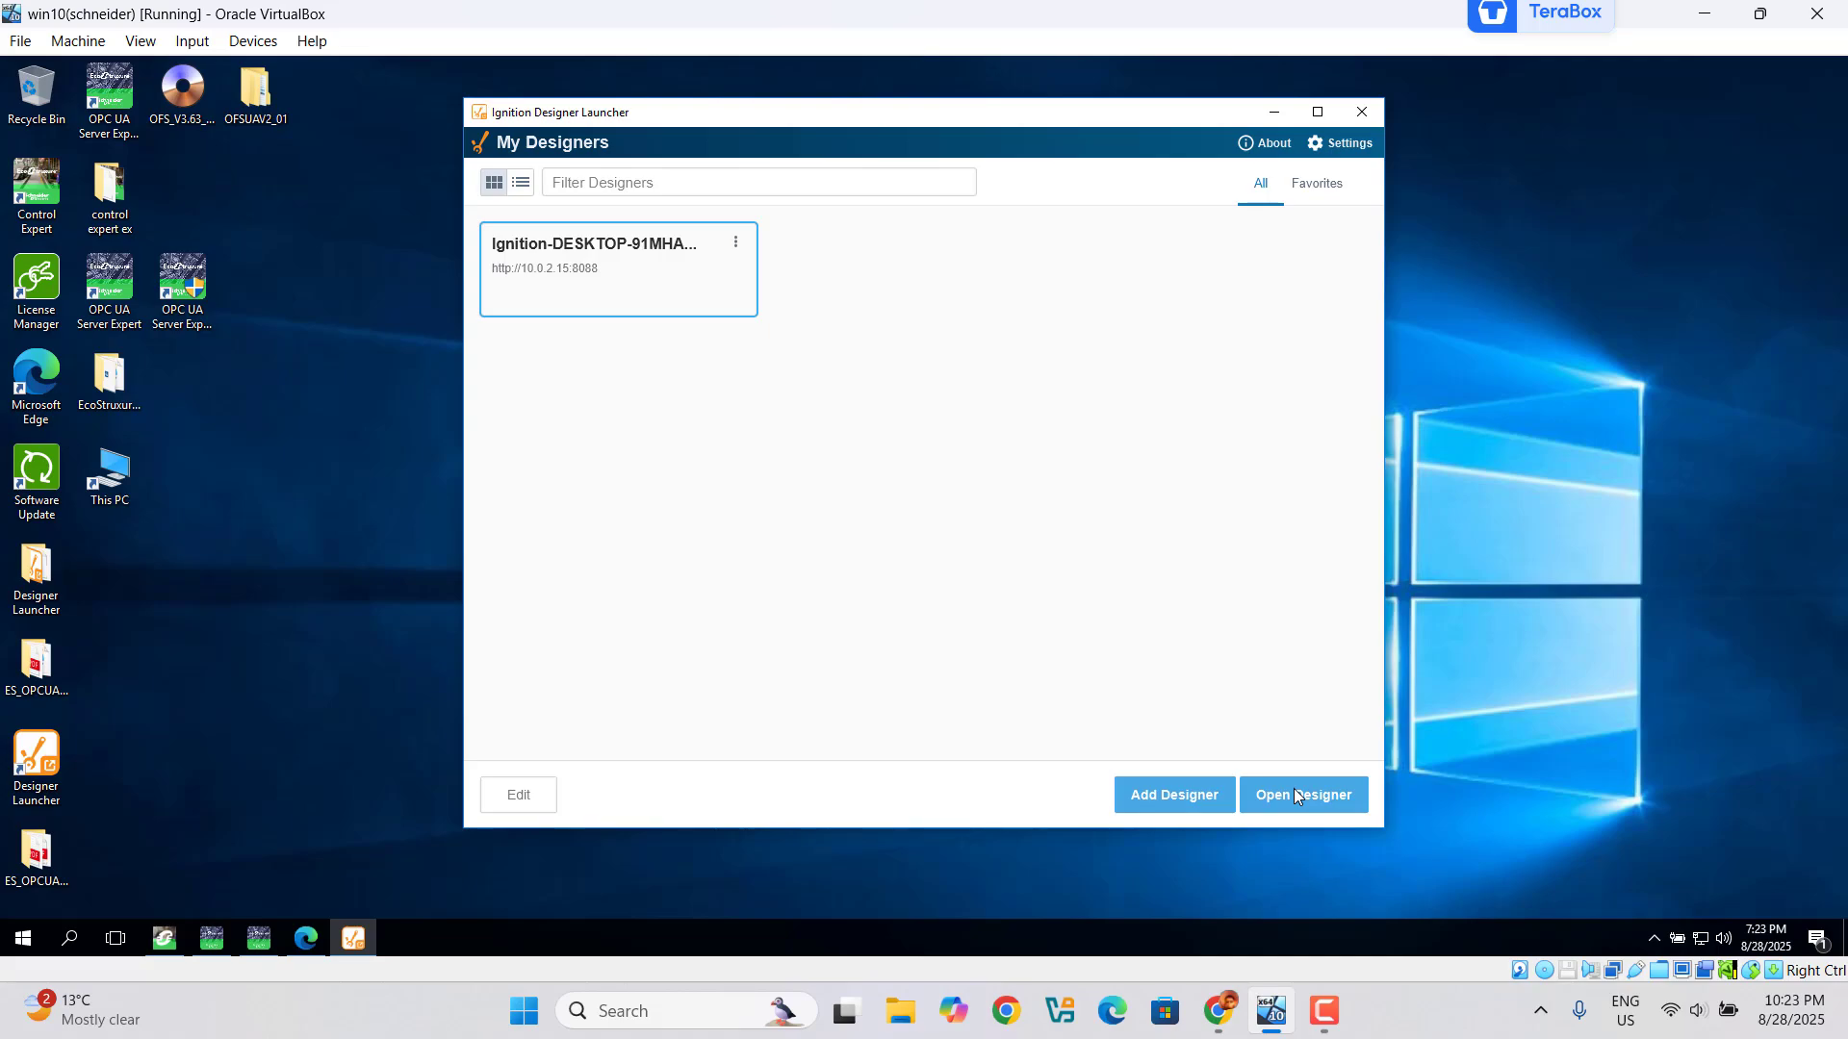
pyautogui.click(1296, 795)
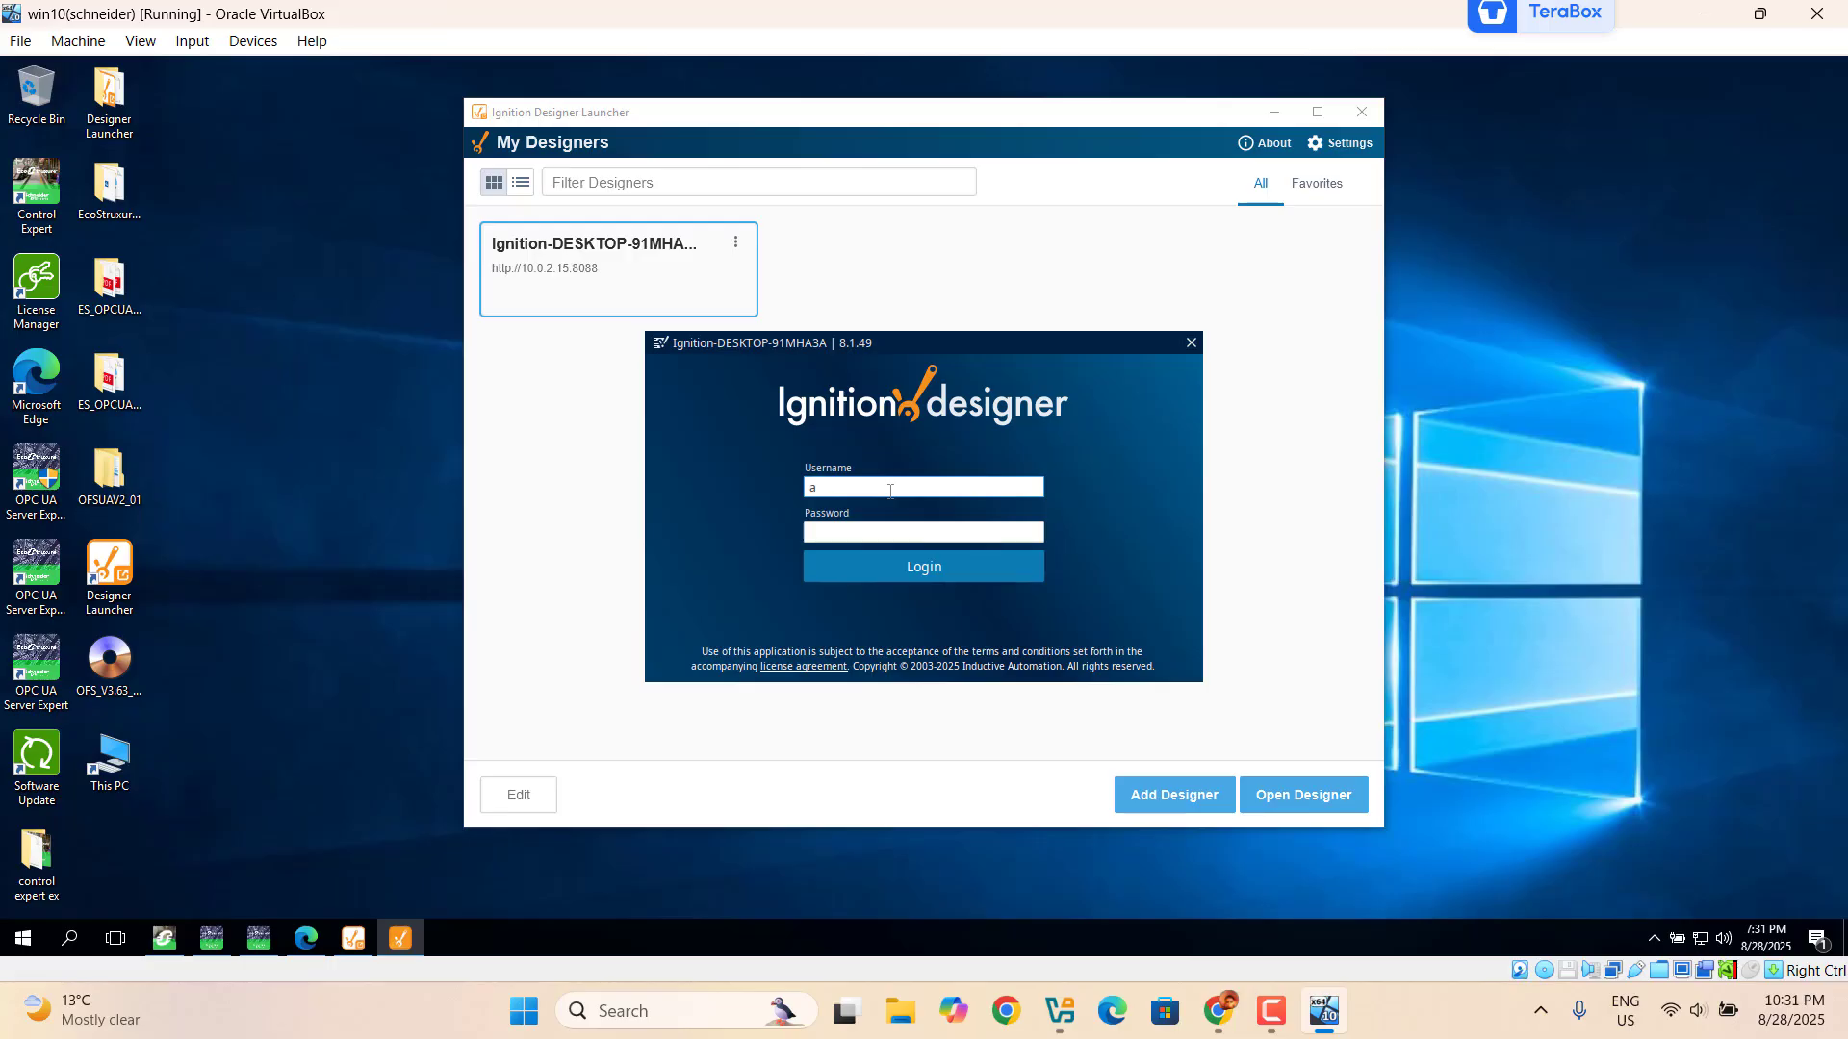
# Step: Log in to the designer with the admin username and its password
pyautogui.write('dmin')
pyautogui.click(877, 537)
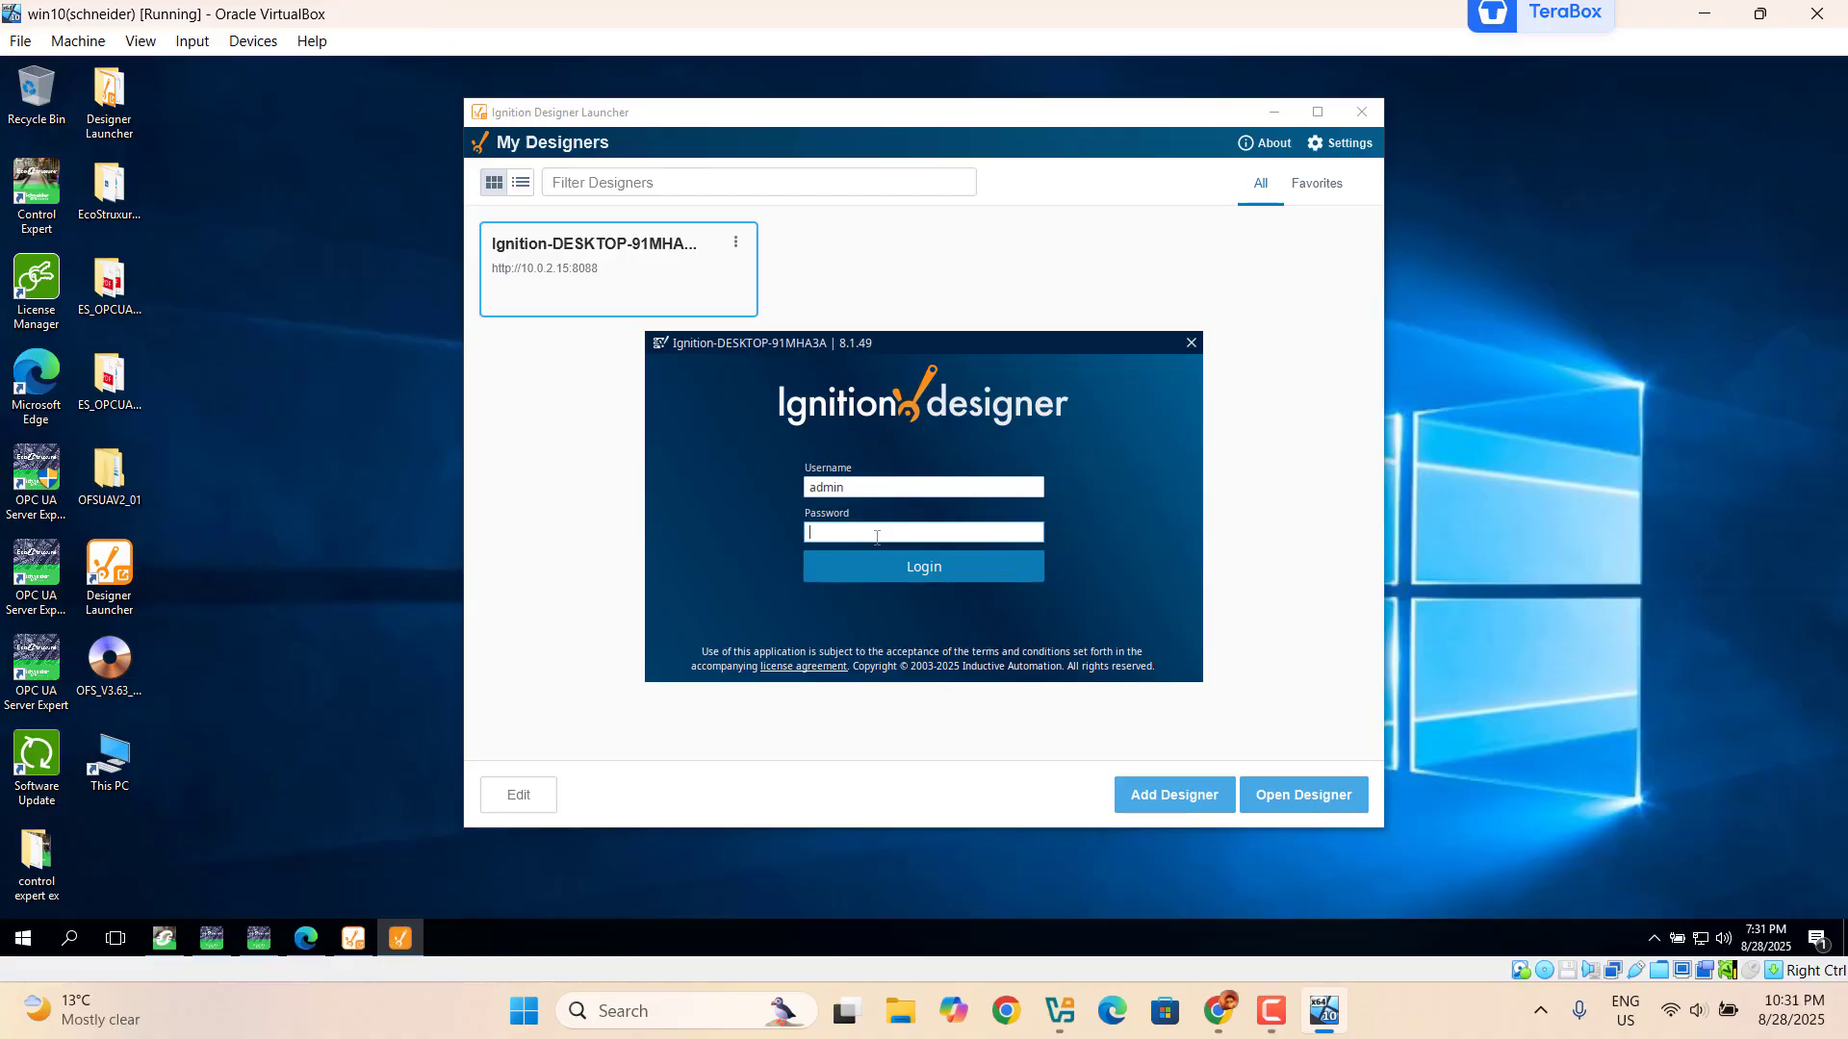
pyautogui.write('************')
pyautogui.click(946, 576)
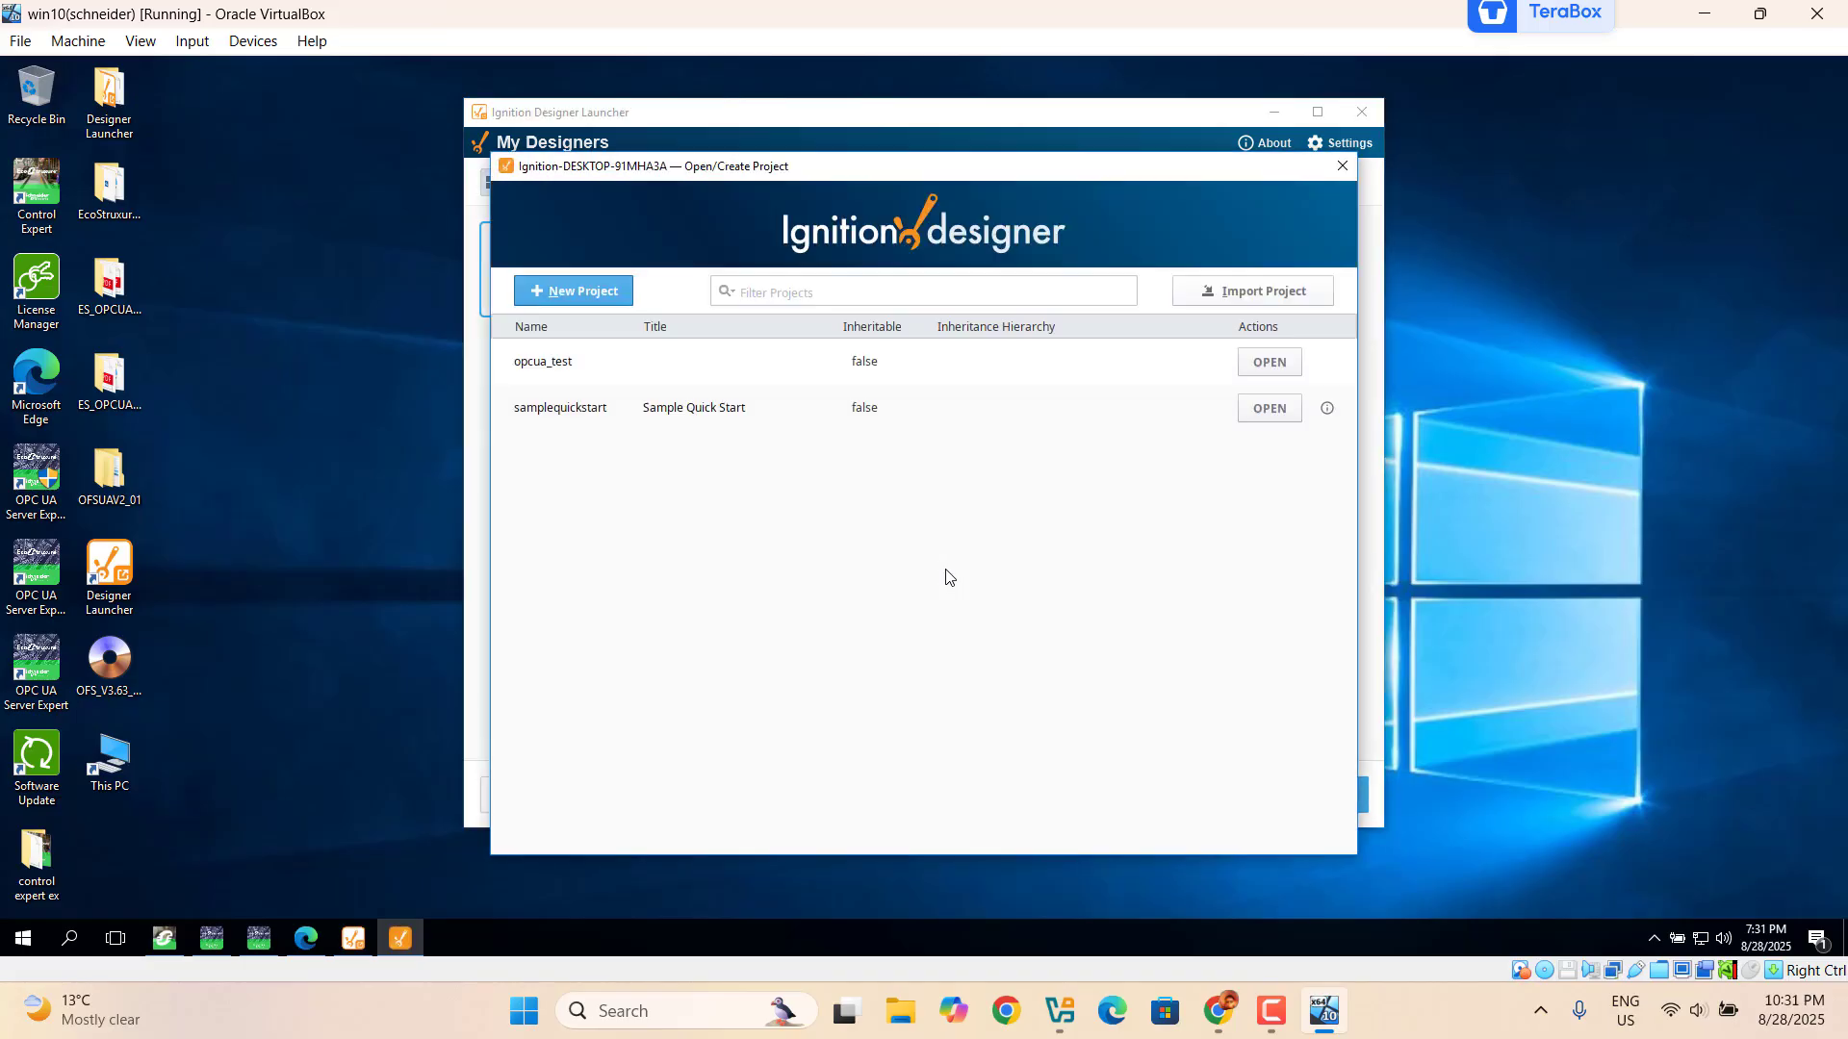
# Step: Create a new project named test_opcua
pyautogui.click(583, 294)
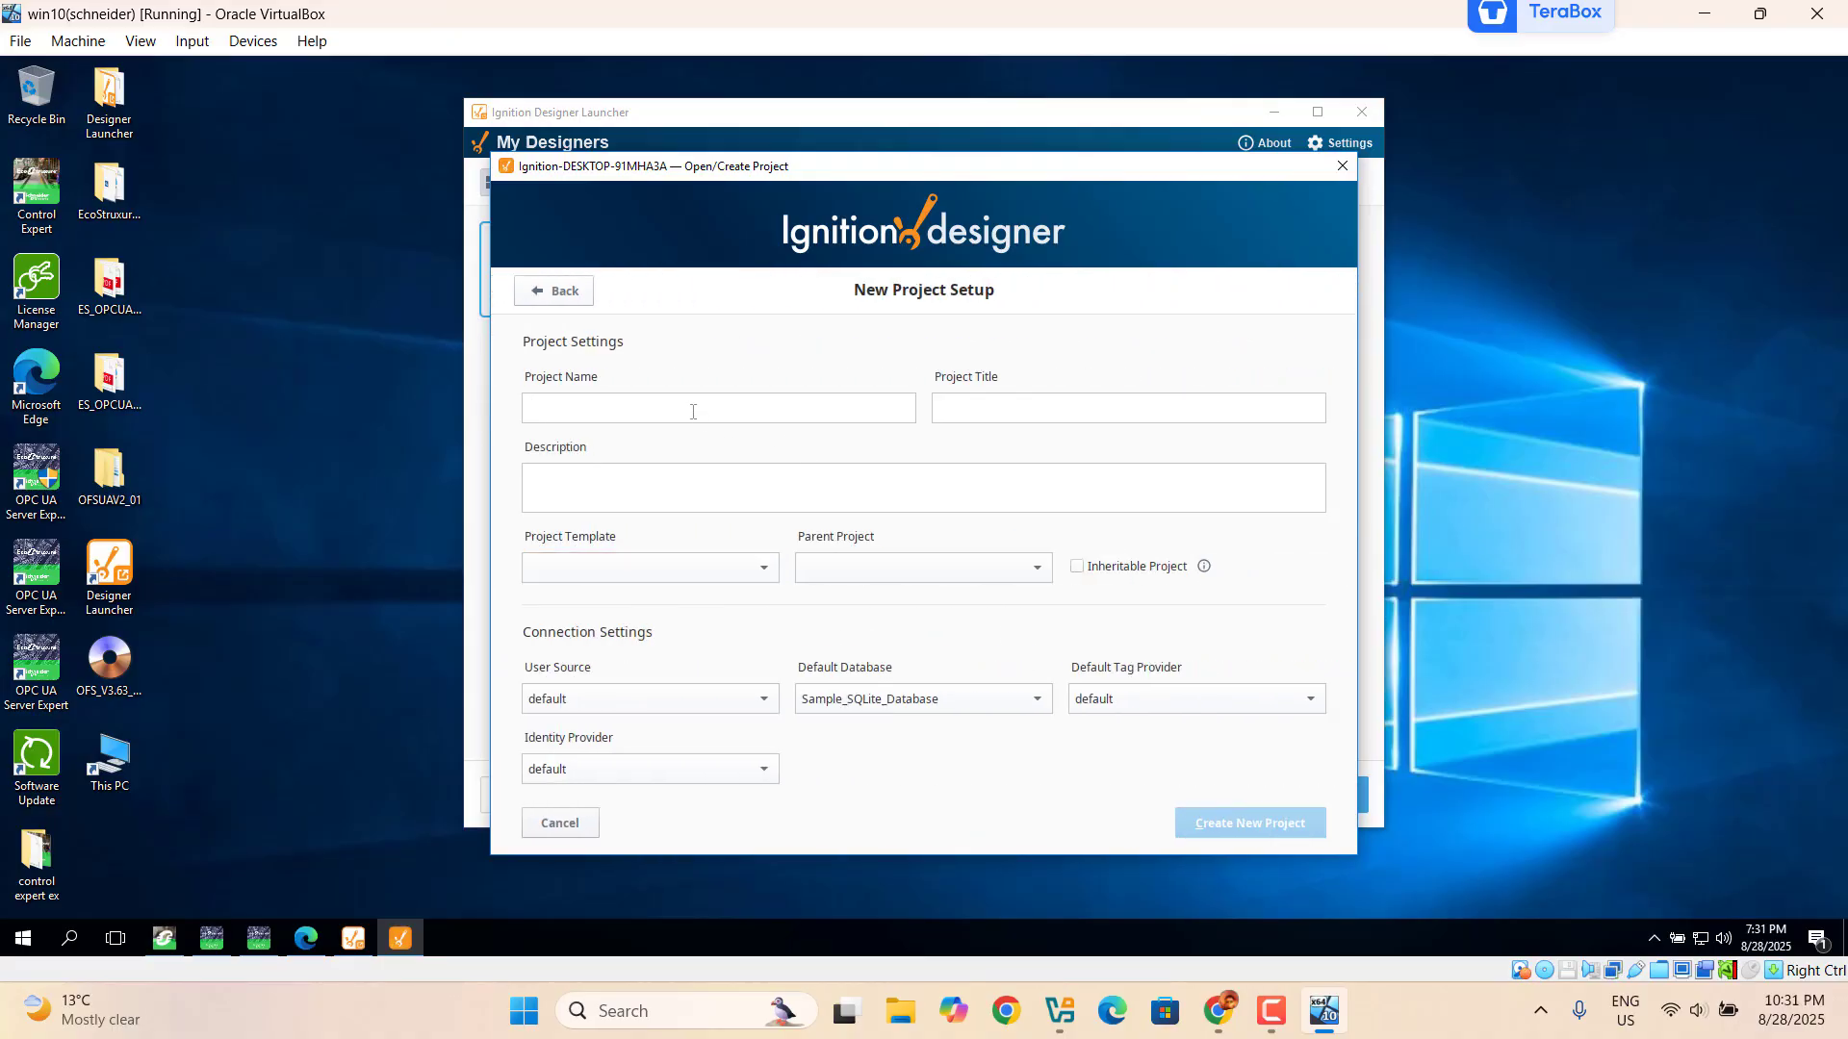
pyautogui.write('test_')
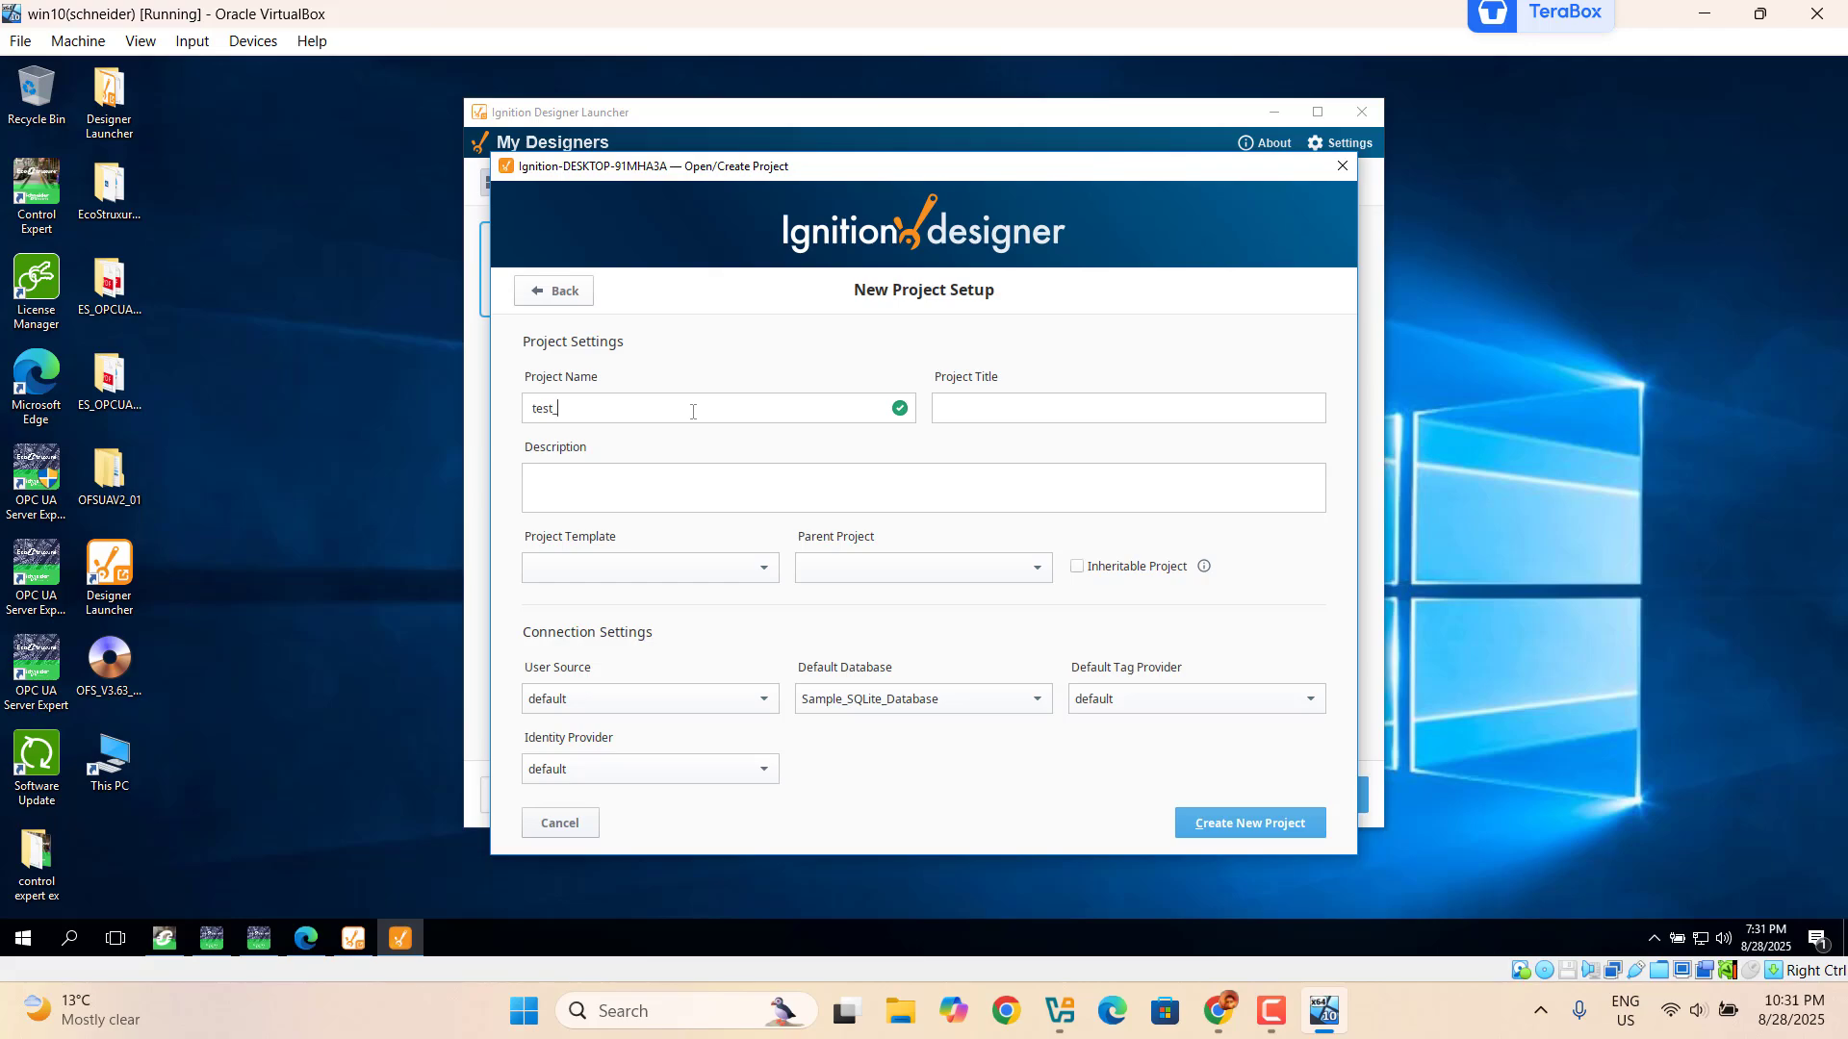
pyautogui.write('opcua')
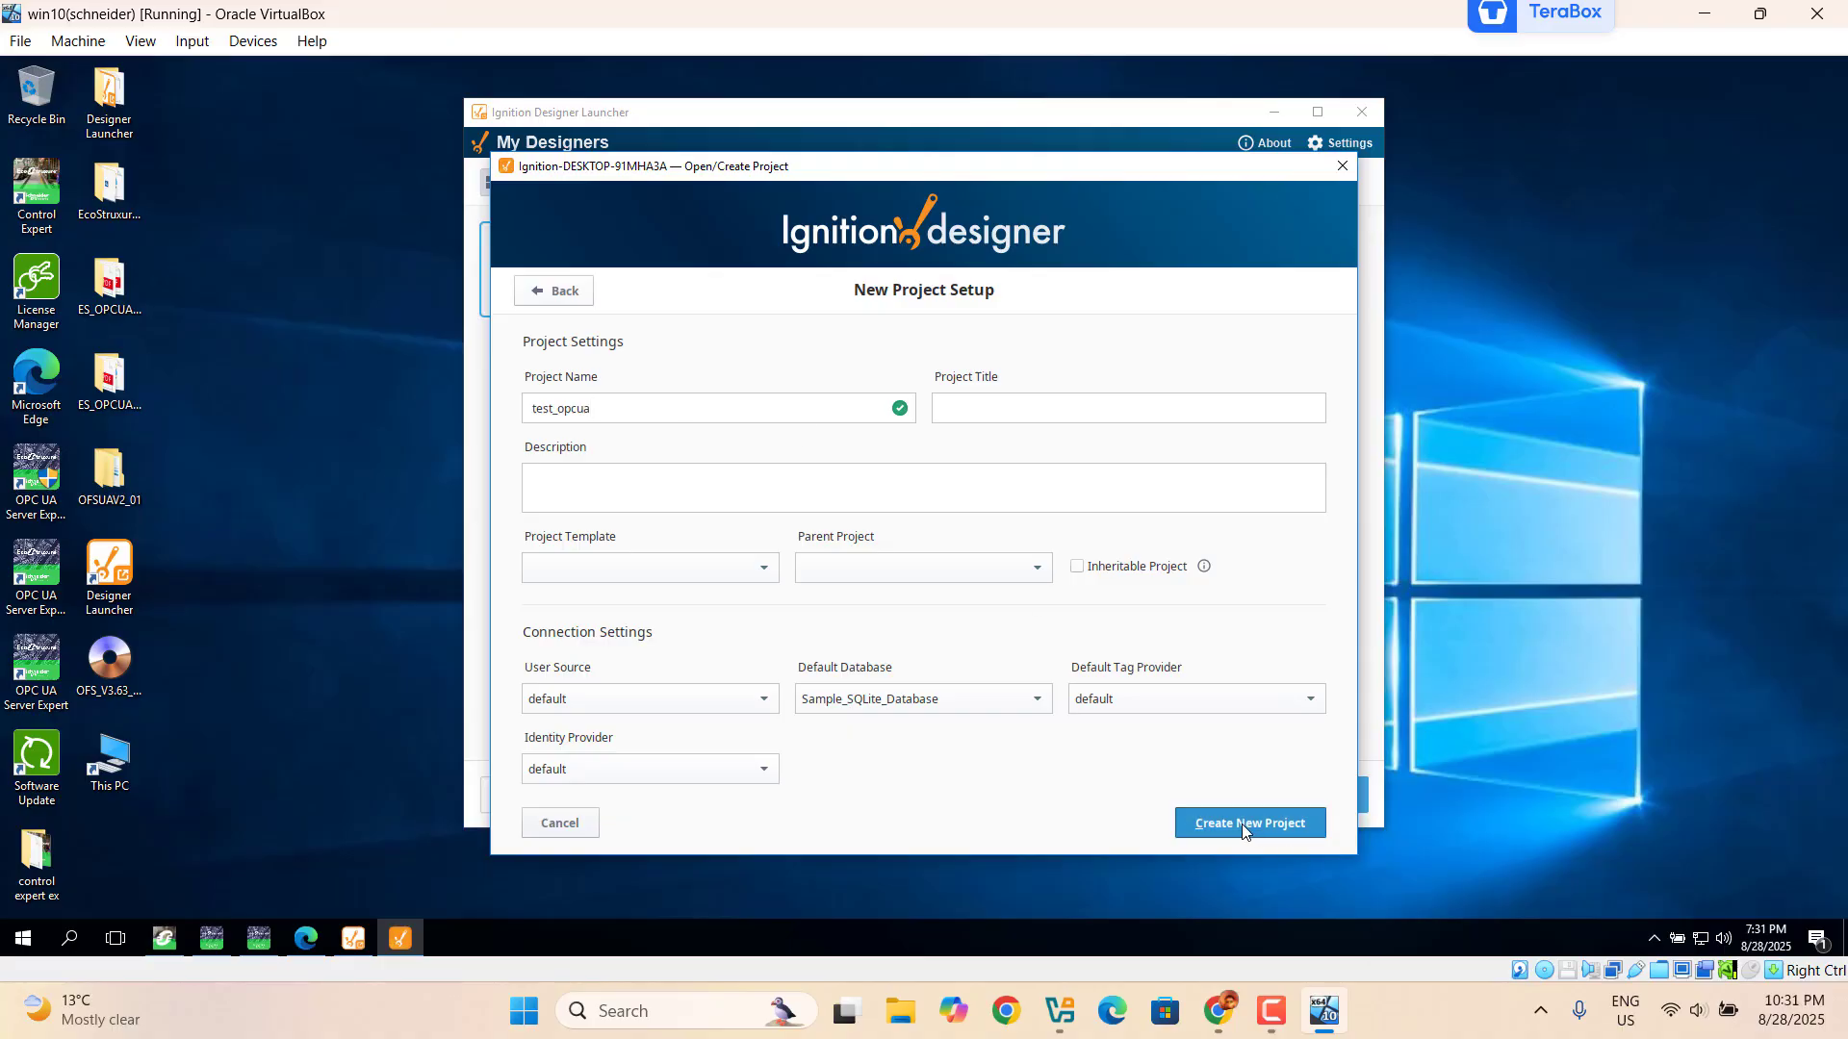
pyautogui.click(1242, 824)
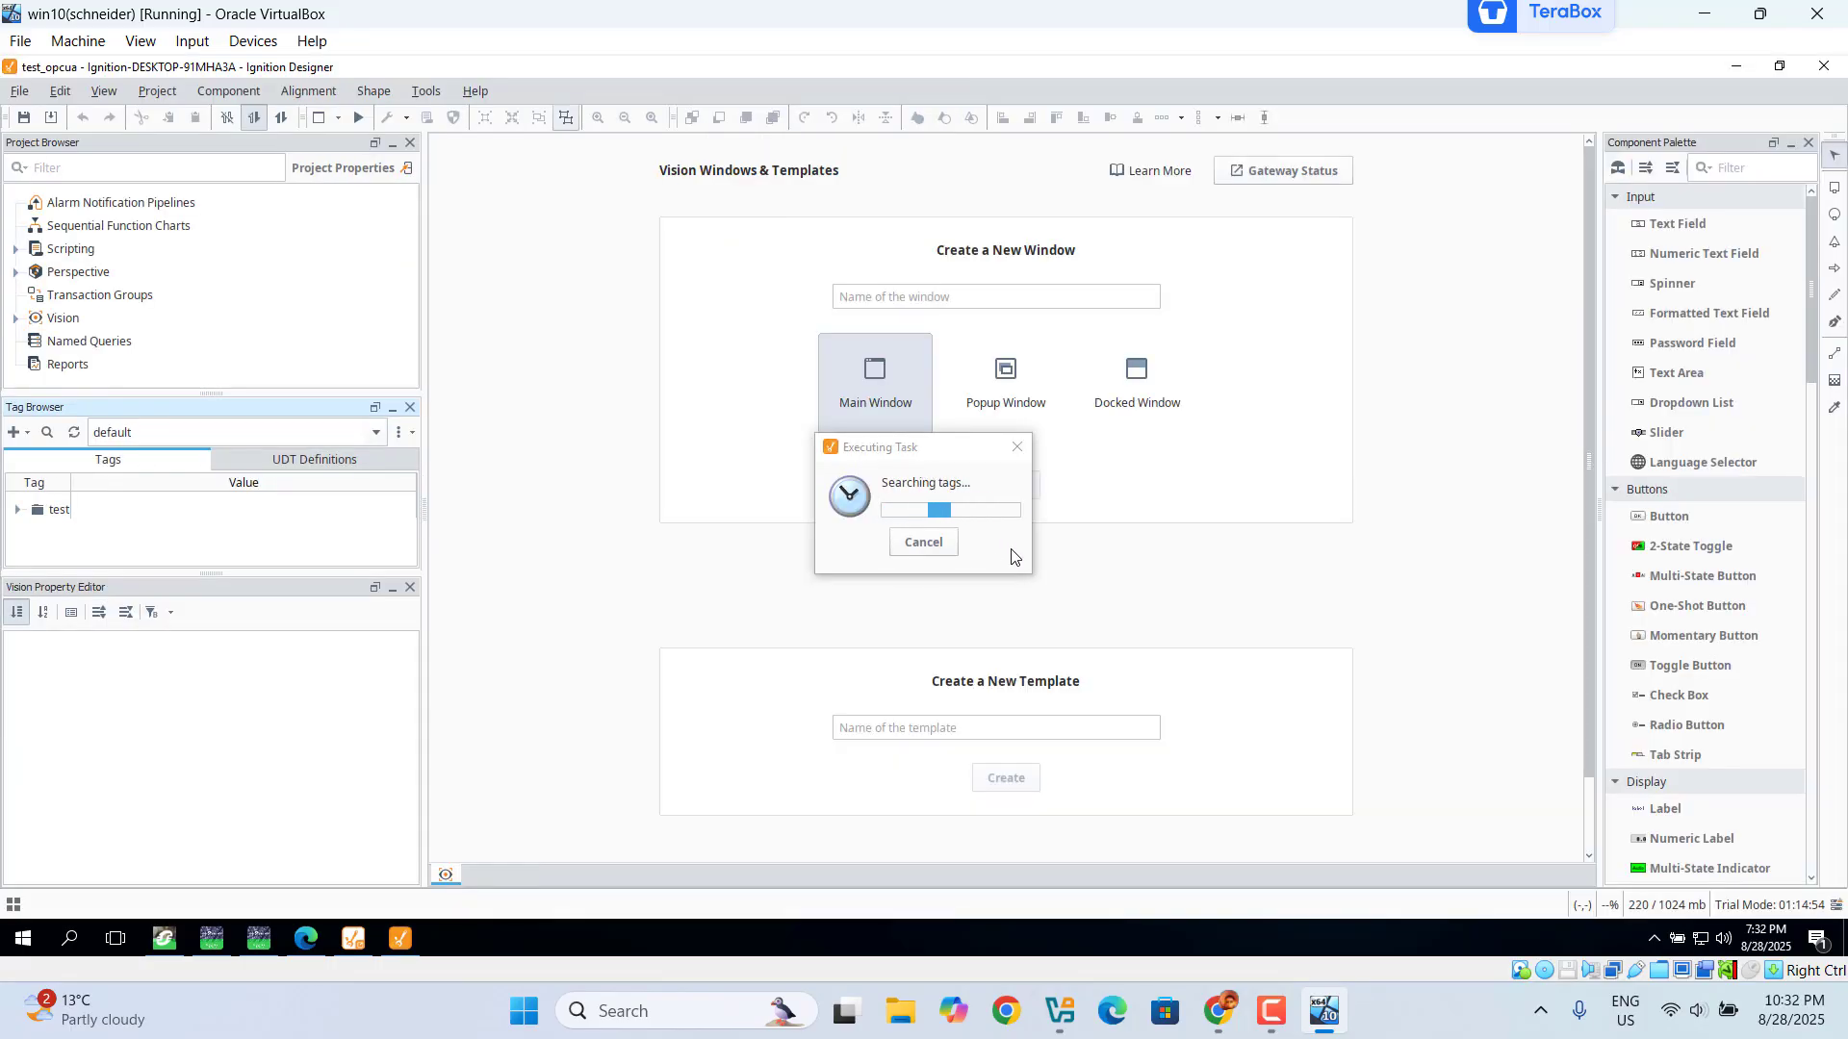
# Step: Cancel the running tag search and create a main Vision window named test
pyautogui.click(930, 542)
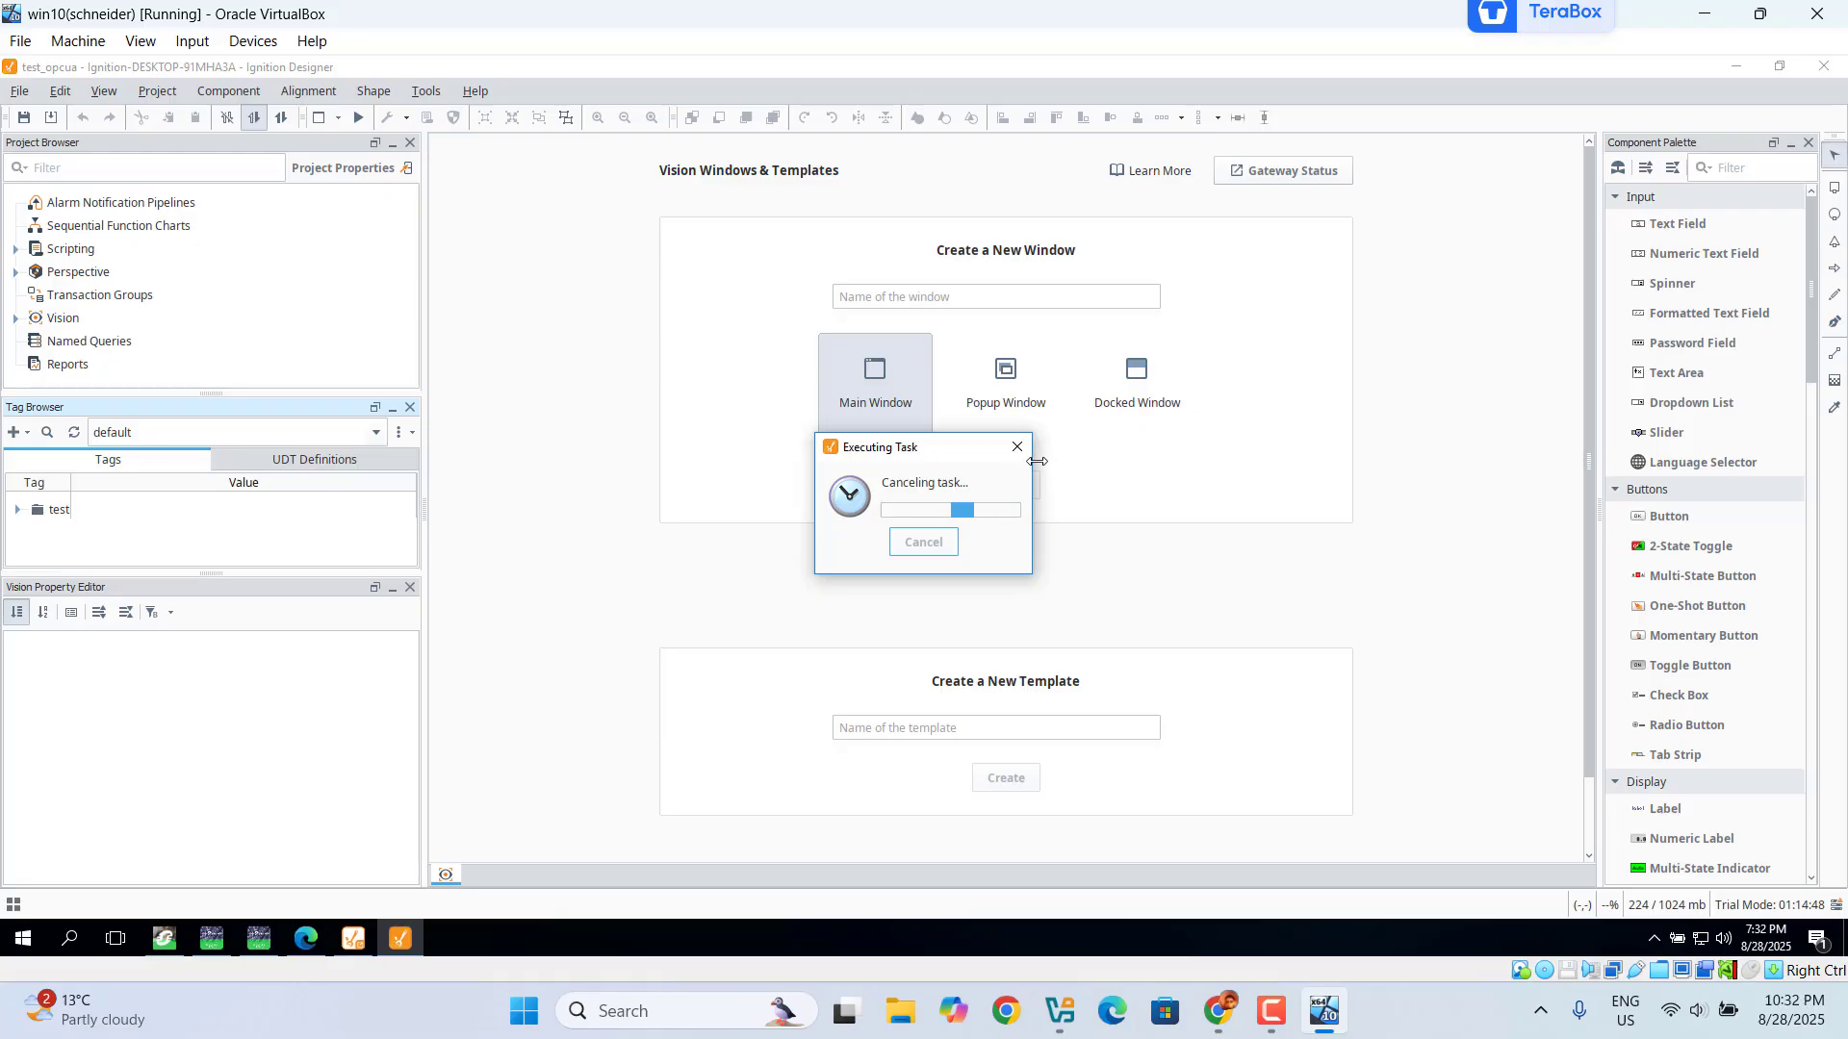
pyautogui.click(1011, 488)
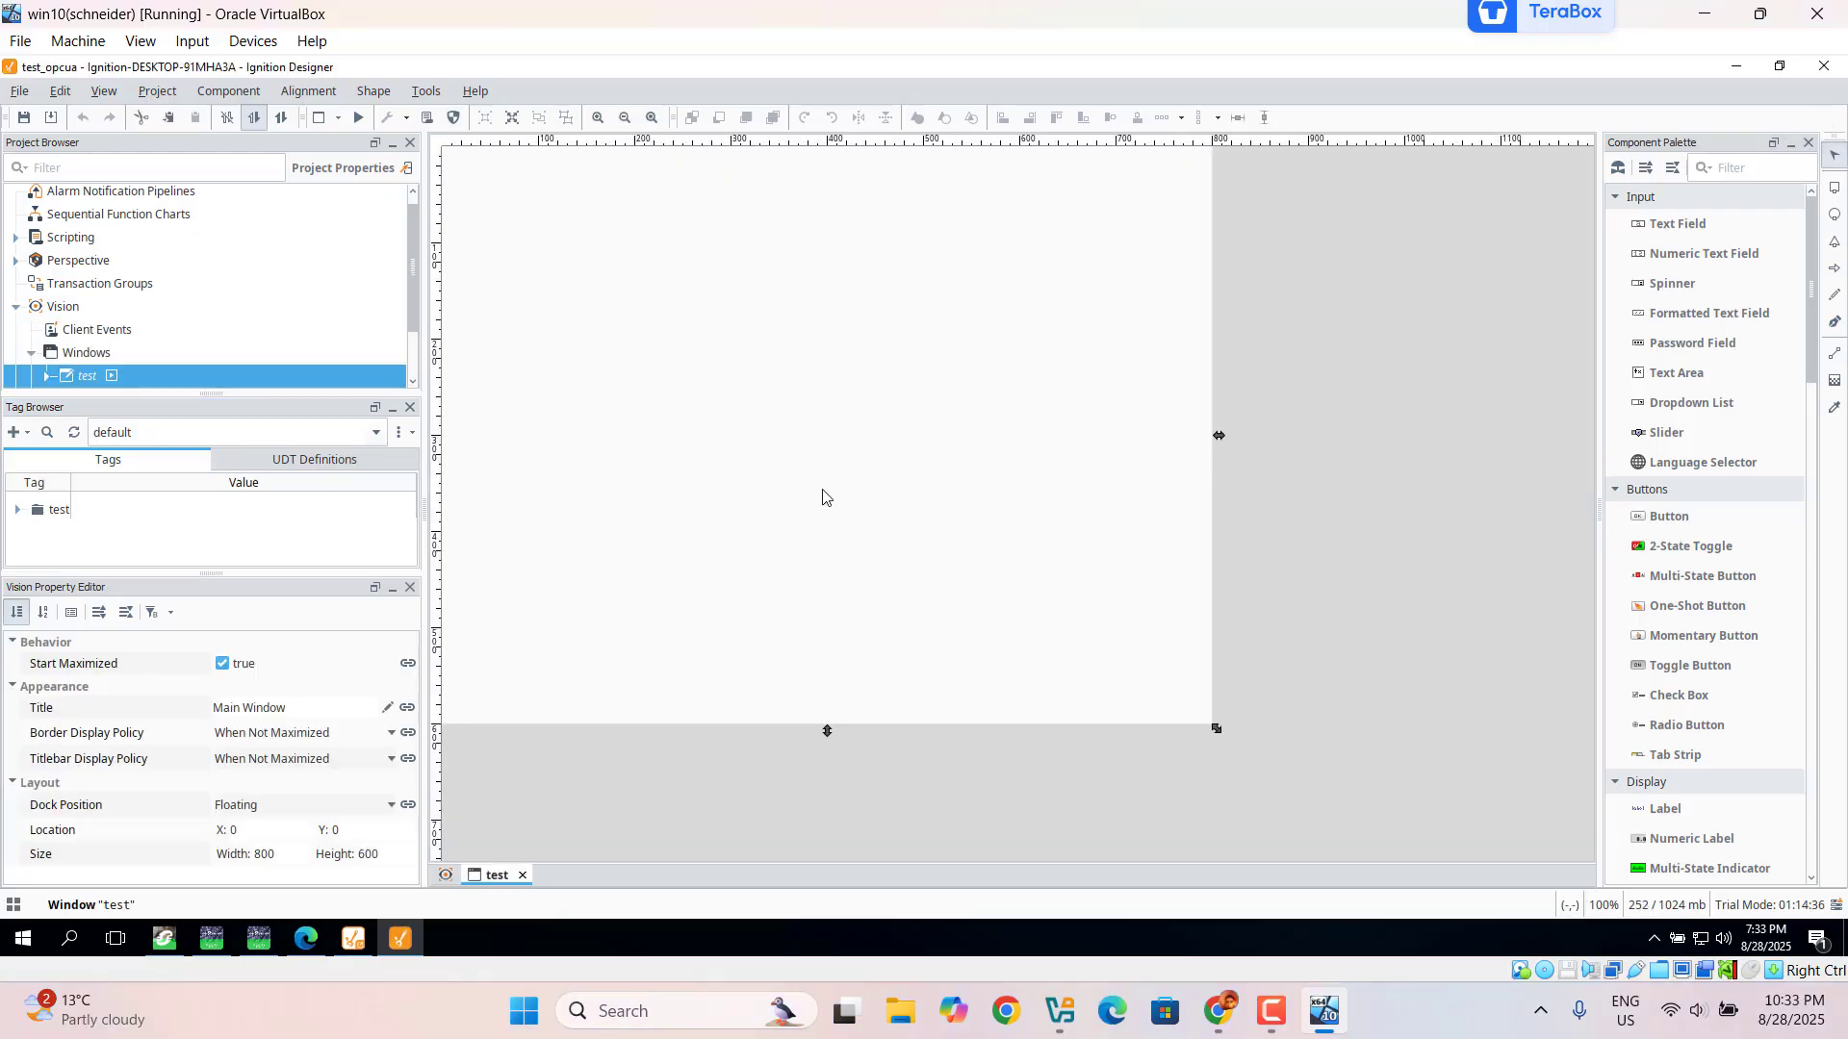
pyautogui.click(21, 440)
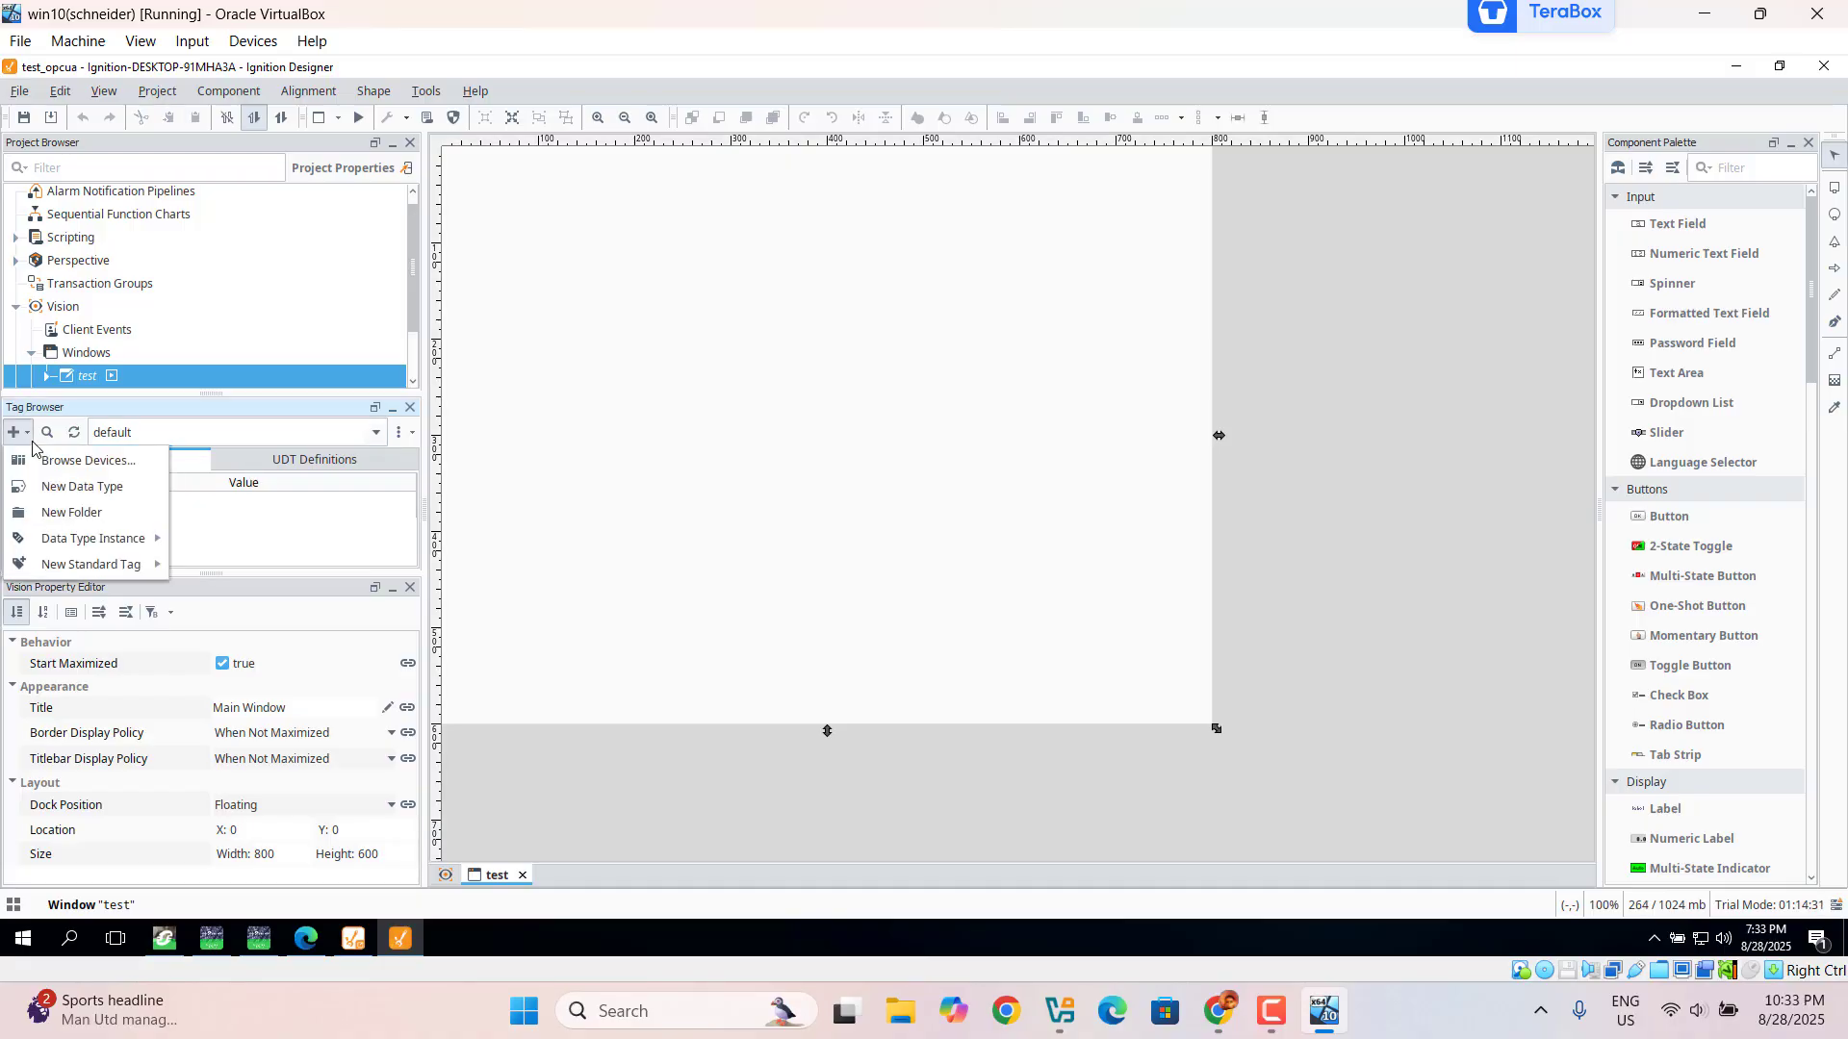
# Step: Import the EcoStruxure DA > test folder's tags into the default provider, then expand test
pyautogui.click(90, 465)
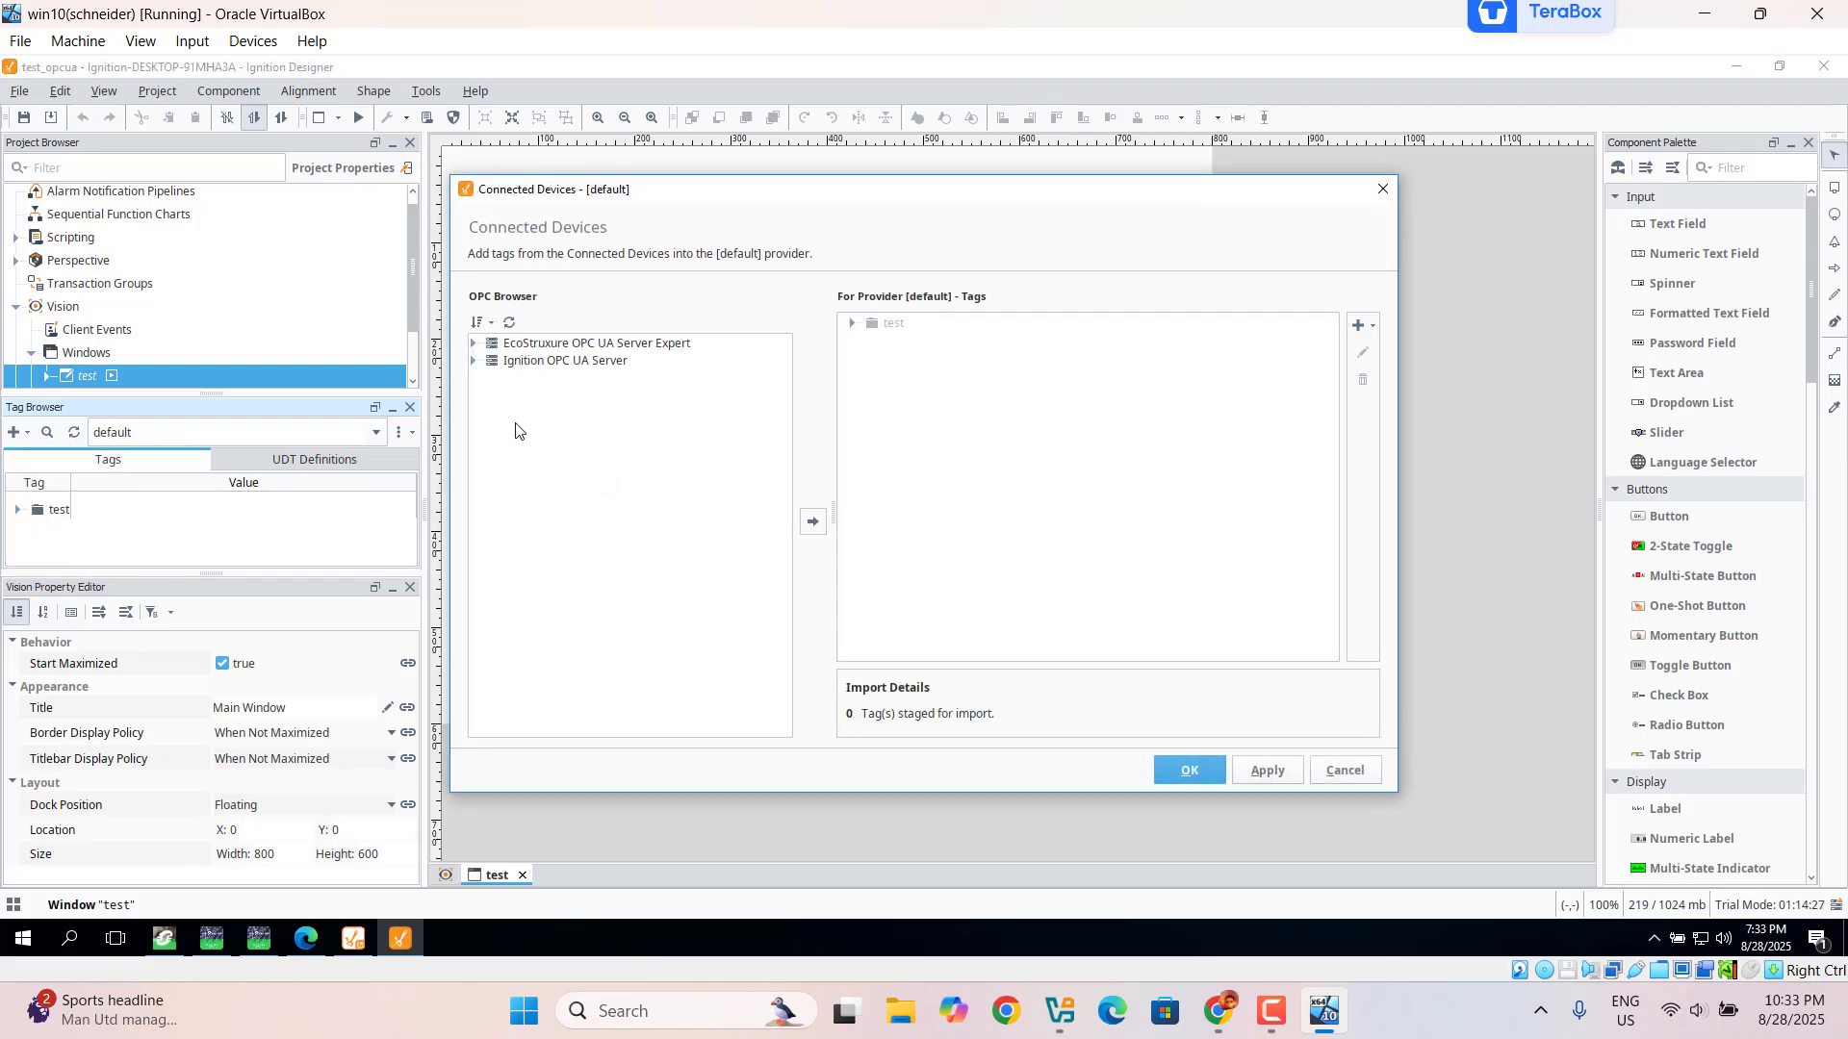
pyautogui.click(473, 344)
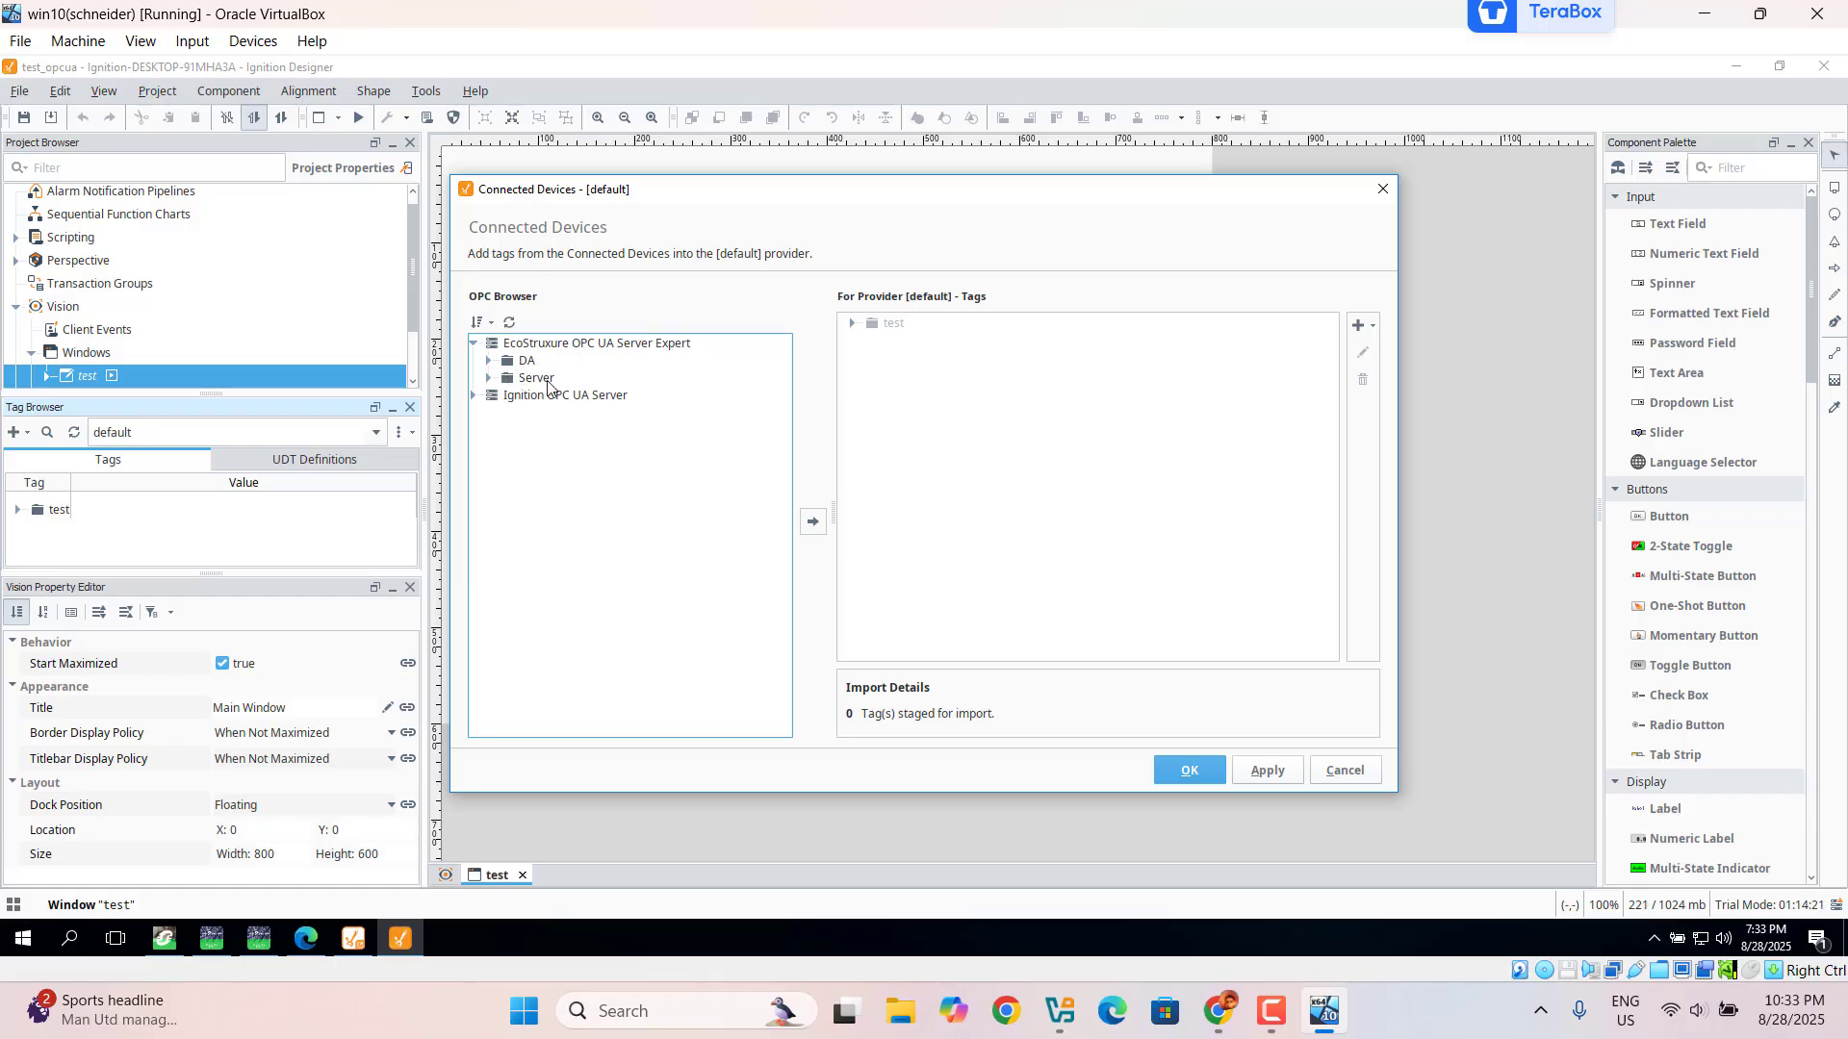
pyautogui.click(489, 362)
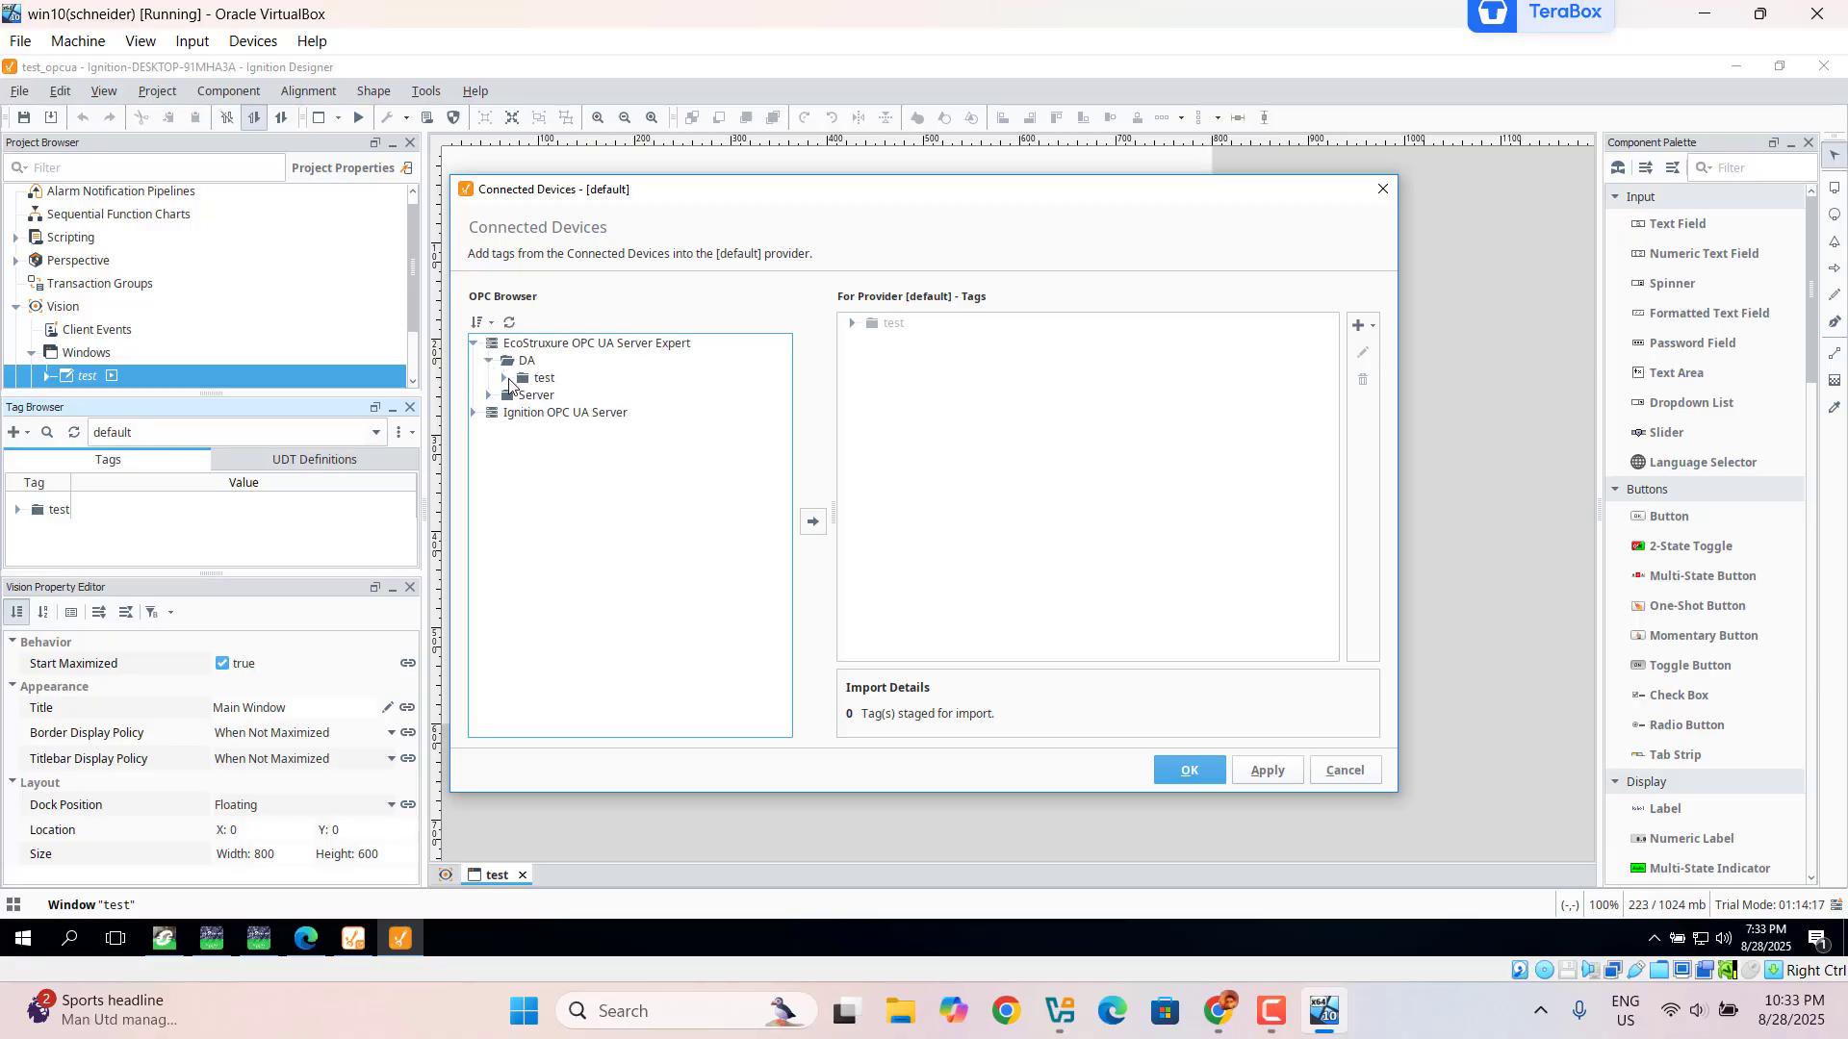
pyautogui.click(506, 381)
pyautogui.click(541, 383)
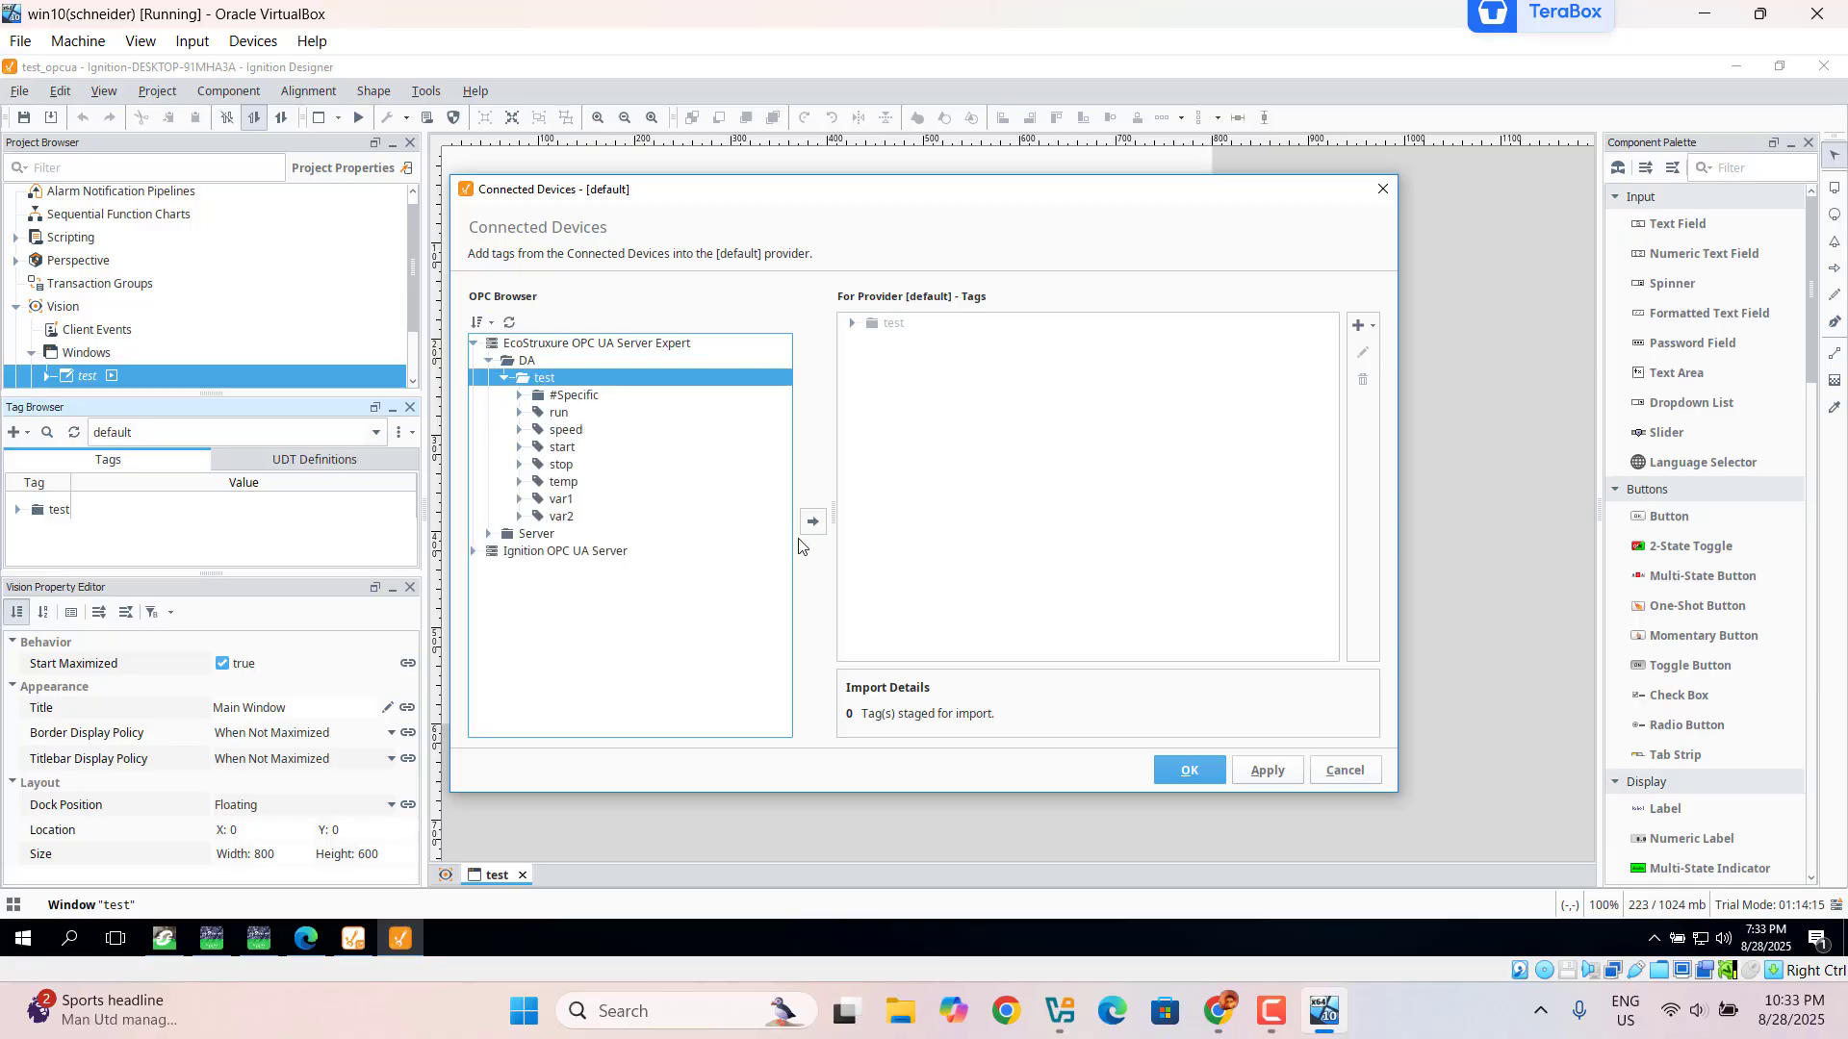
pyautogui.click(812, 516)
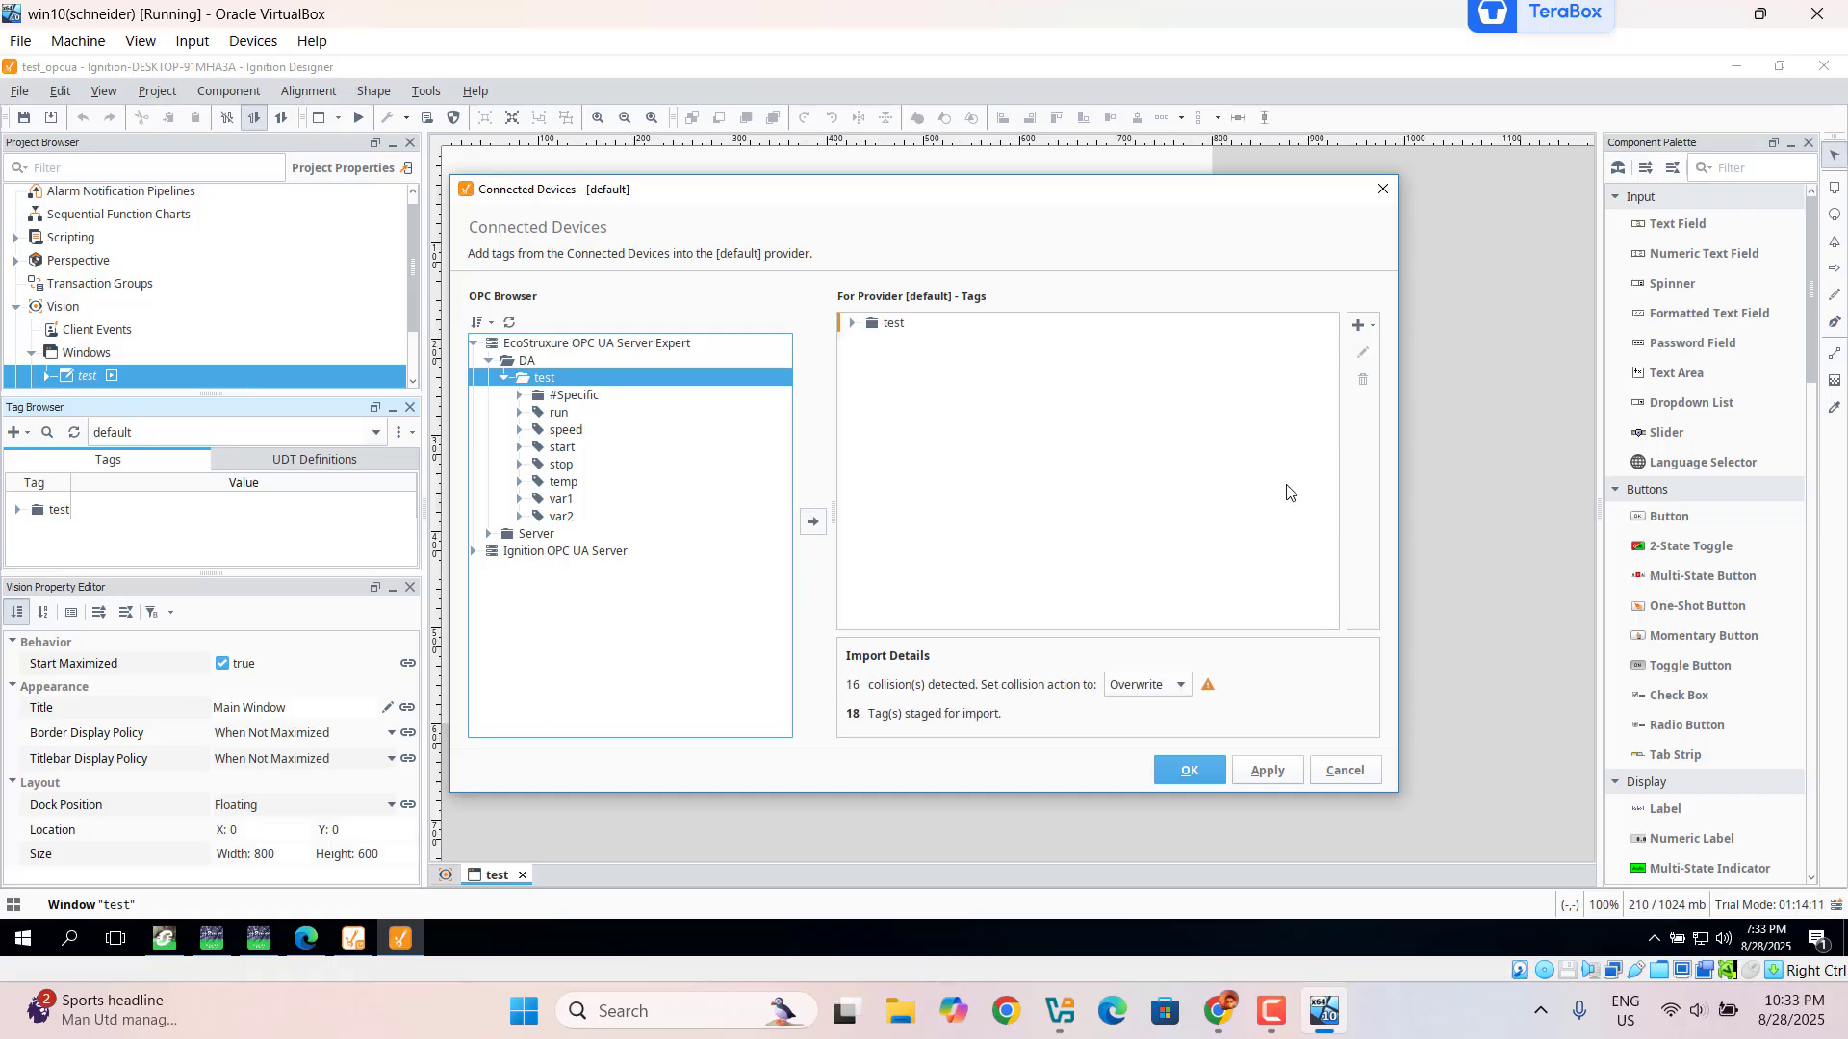
pyautogui.click(1286, 778)
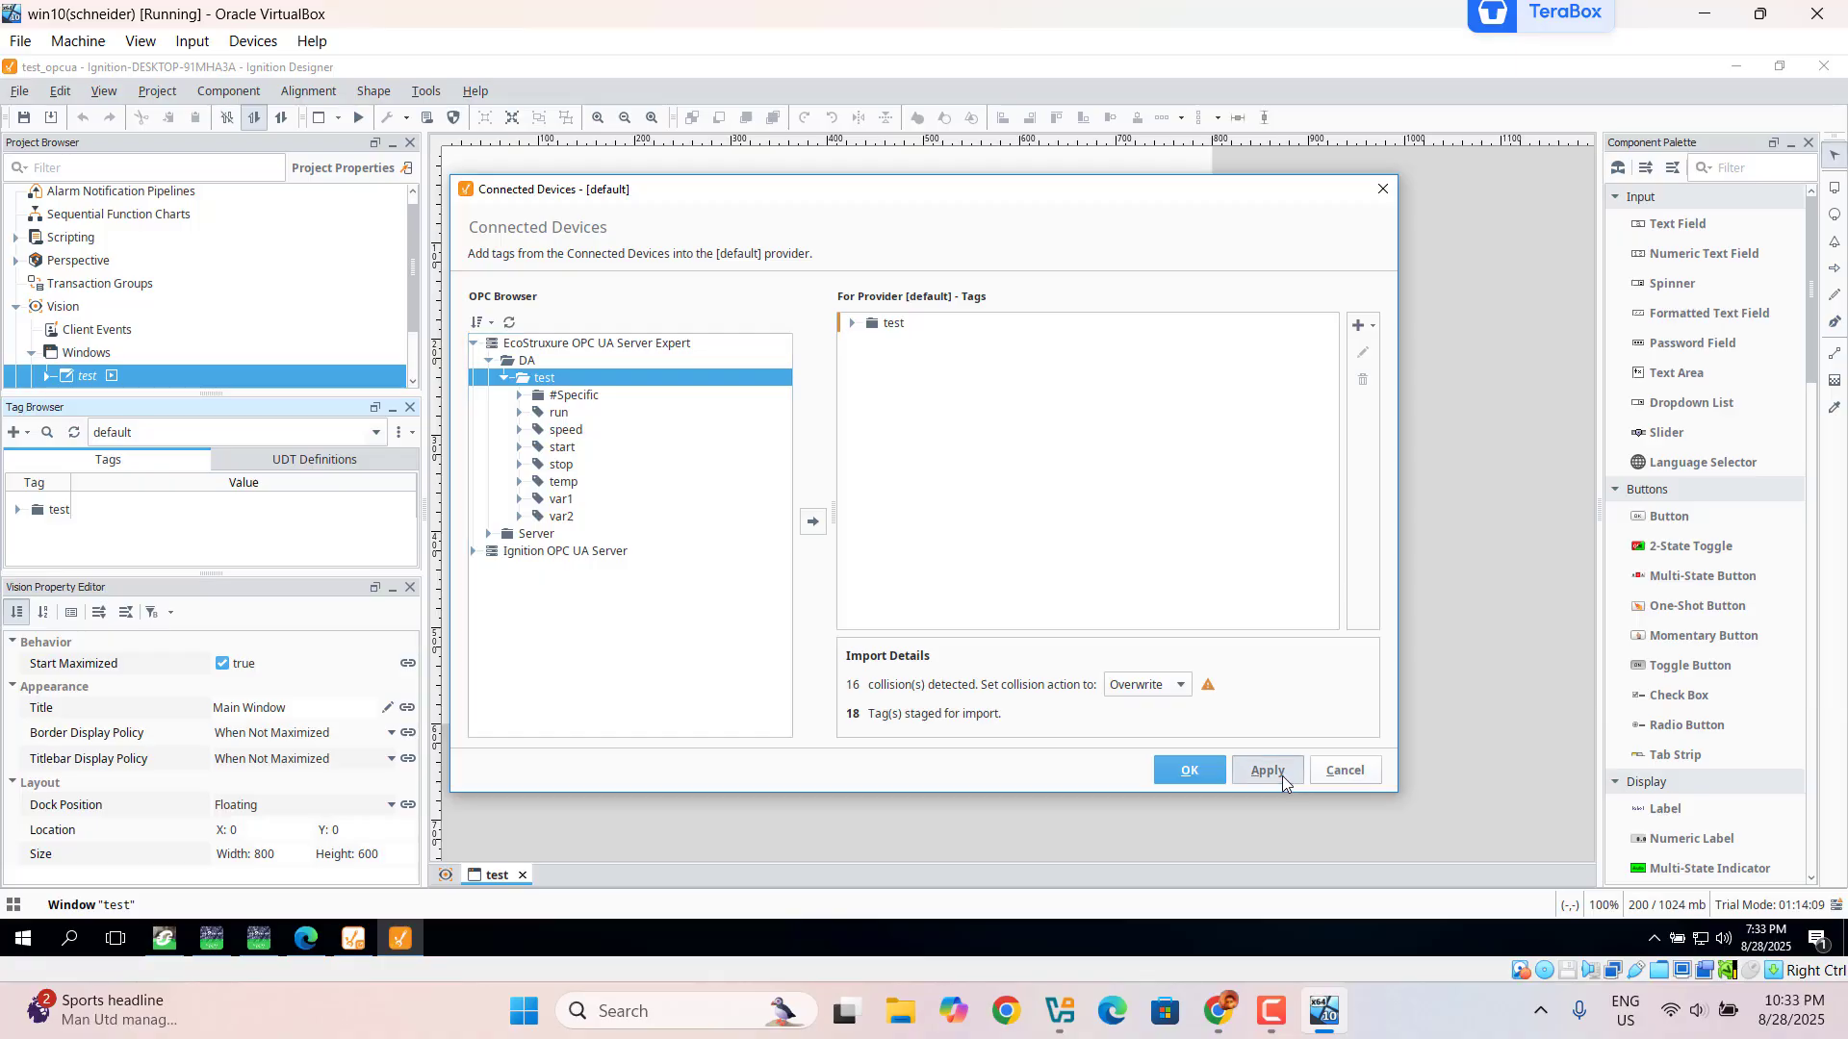
pyautogui.click(1205, 777)
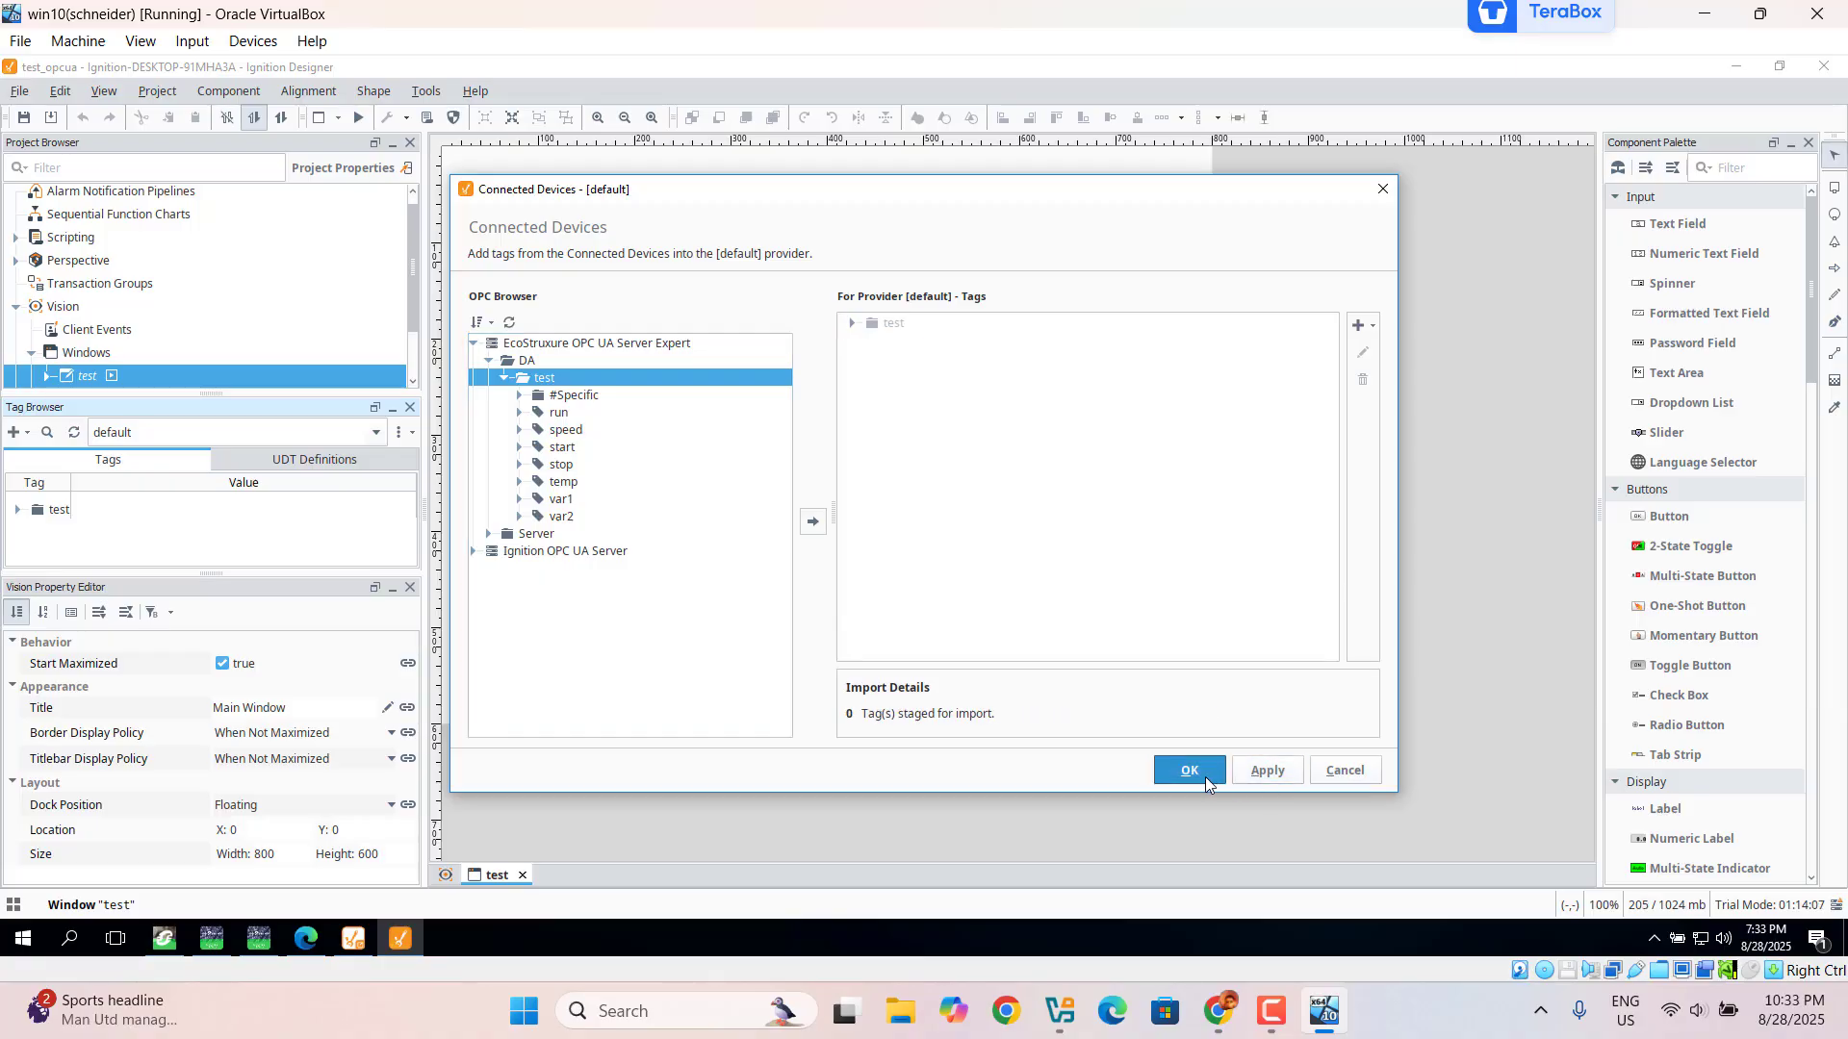
pyautogui.click(17, 513)
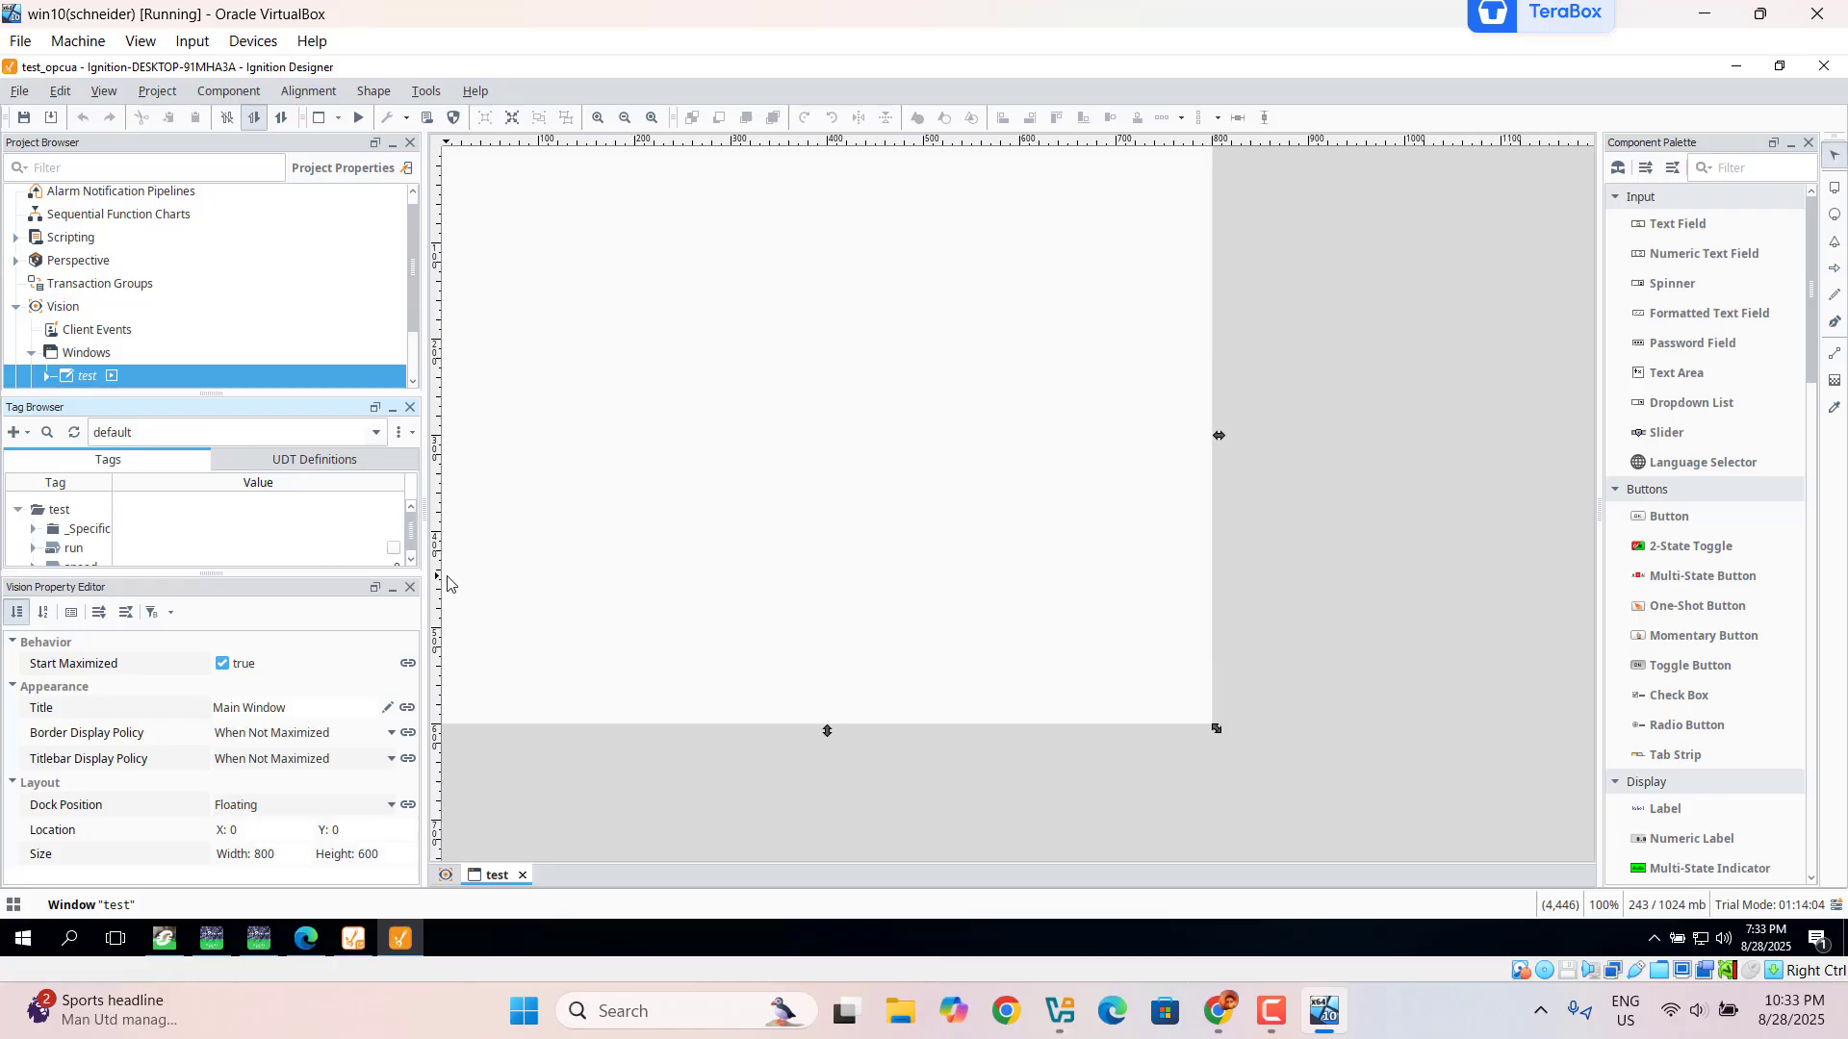
pyautogui.scroll(-3, 415, 562)
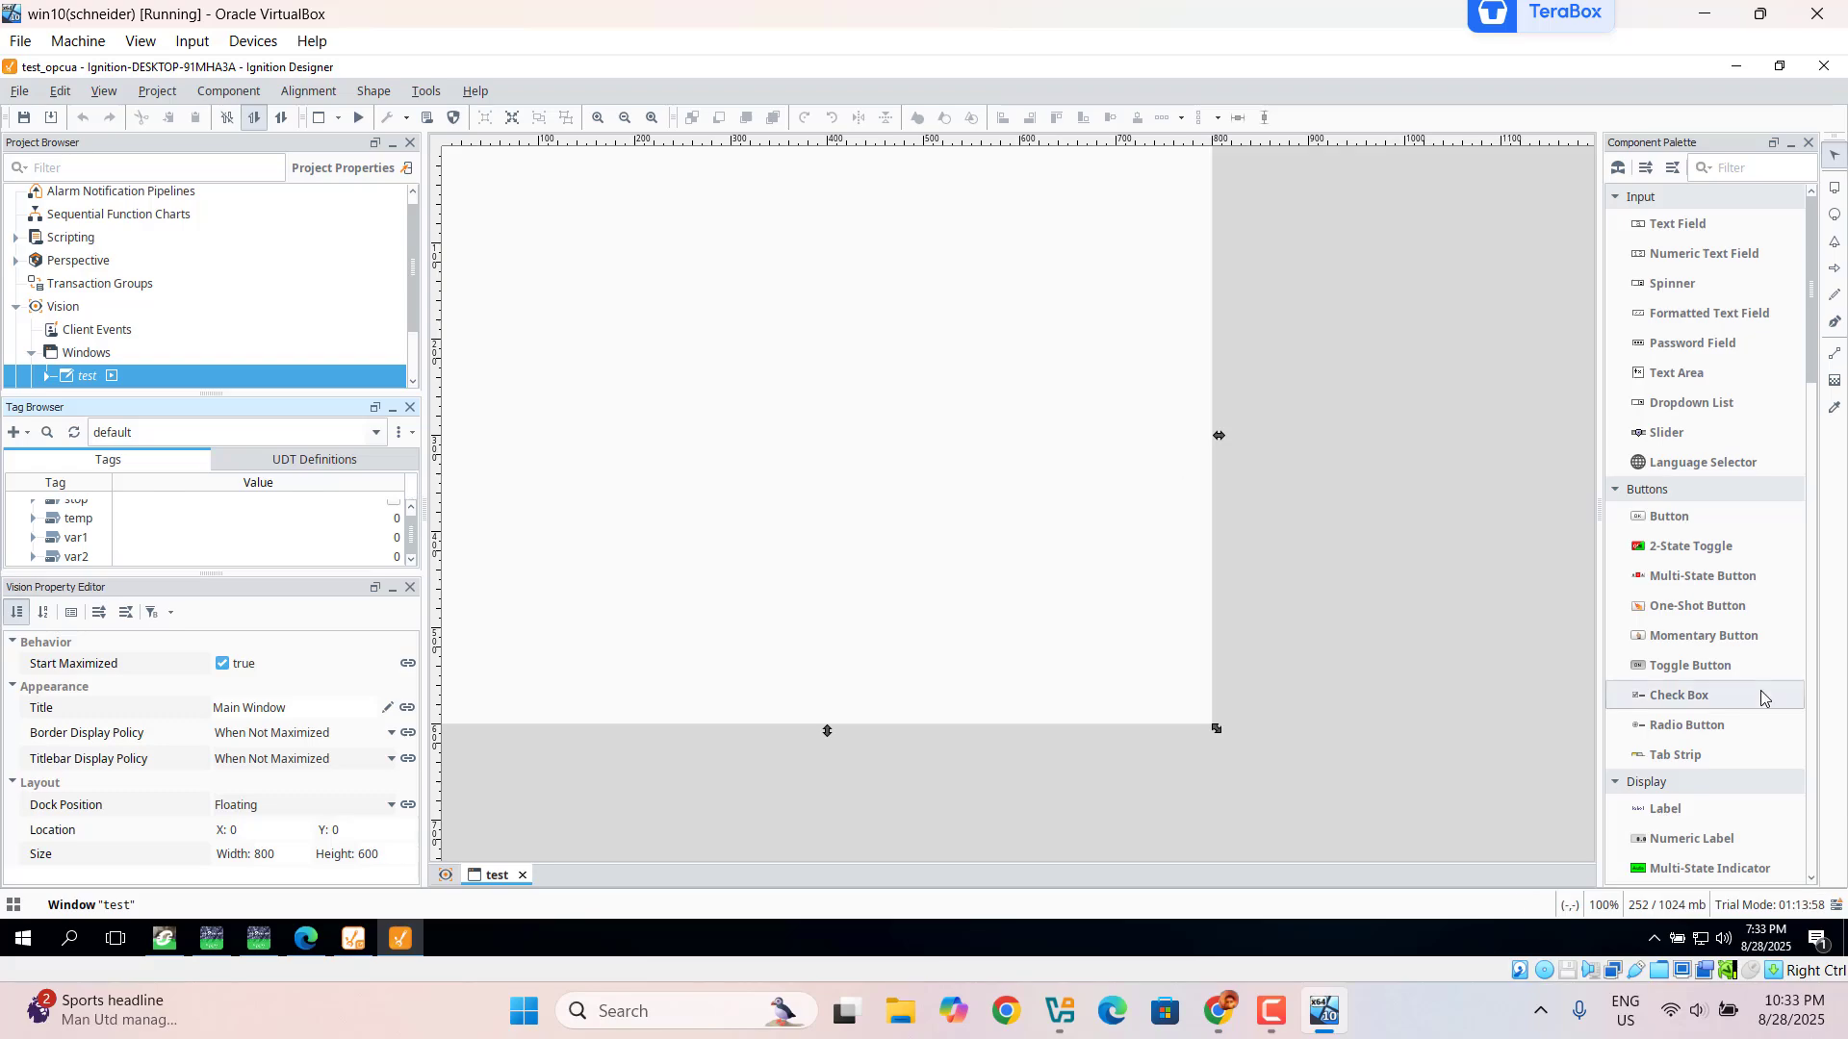
# Step: Place a second Momentary Button on the test window below the first one
pyautogui.click(1702, 637)
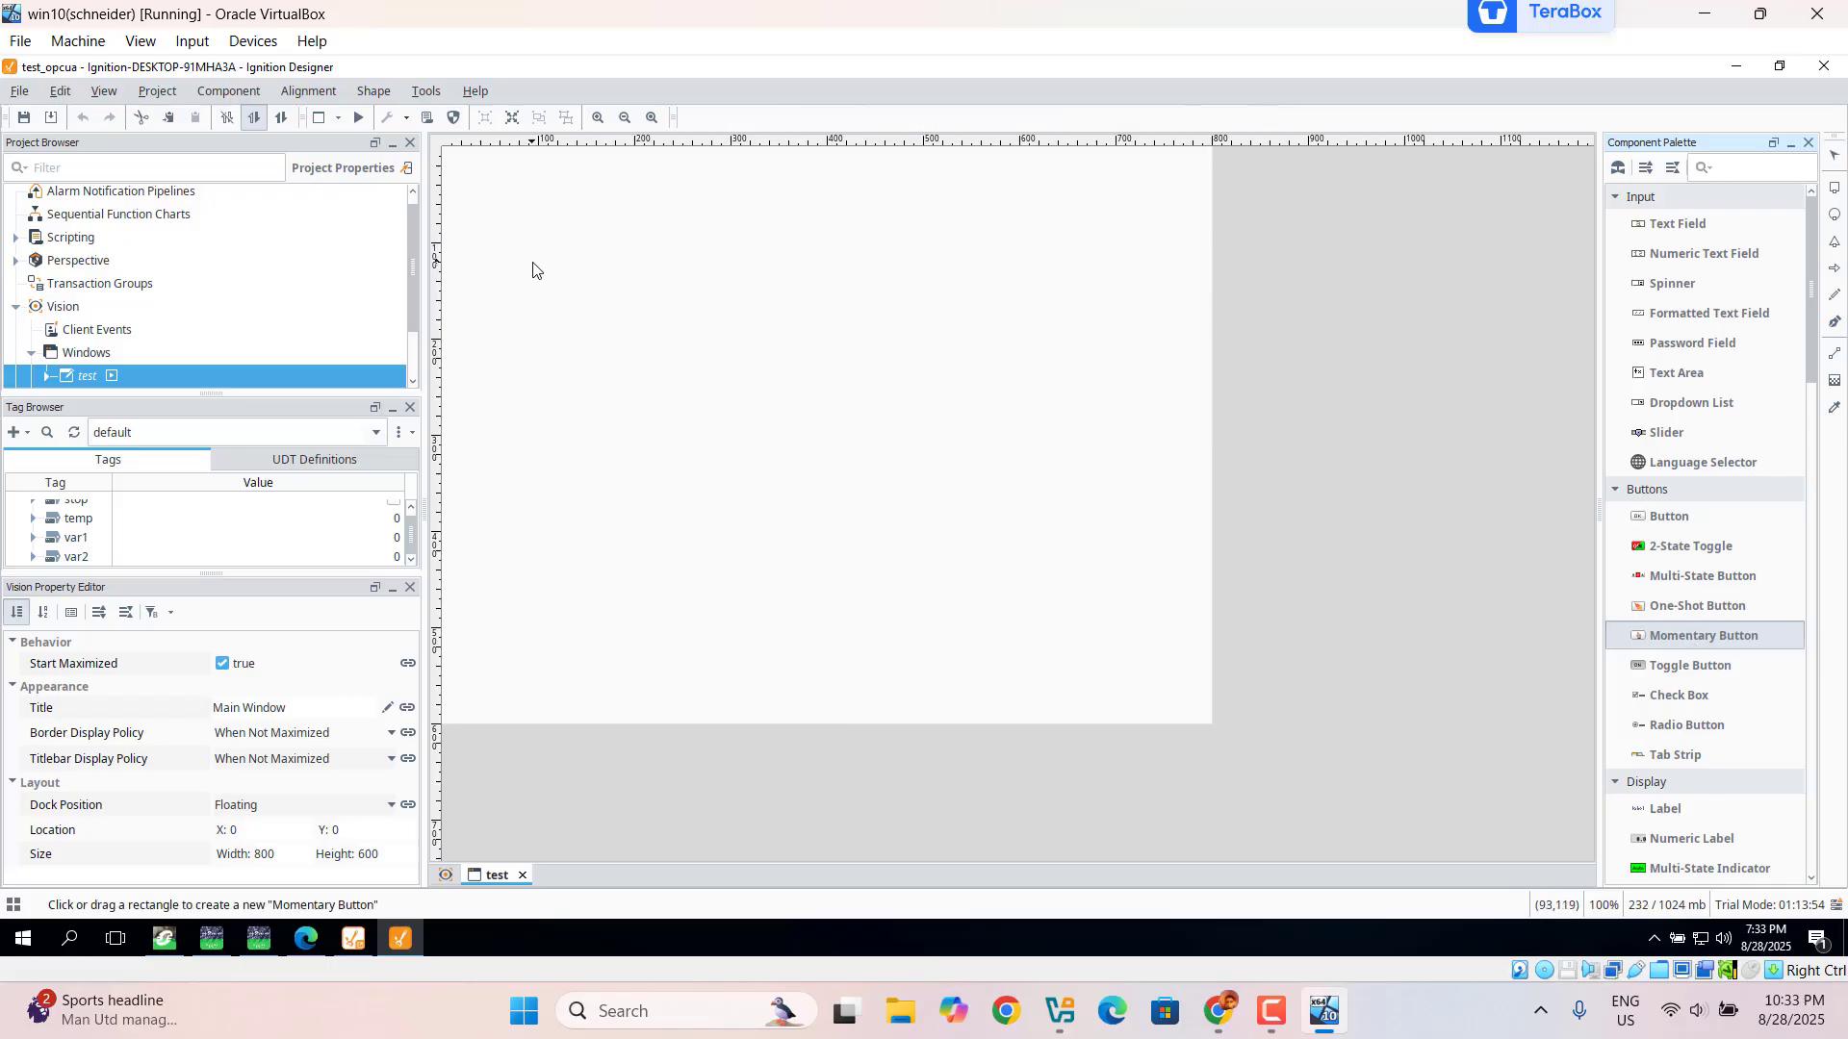
pyautogui.moveTo(531, 262); pyautogui.dragTo(685, 359)
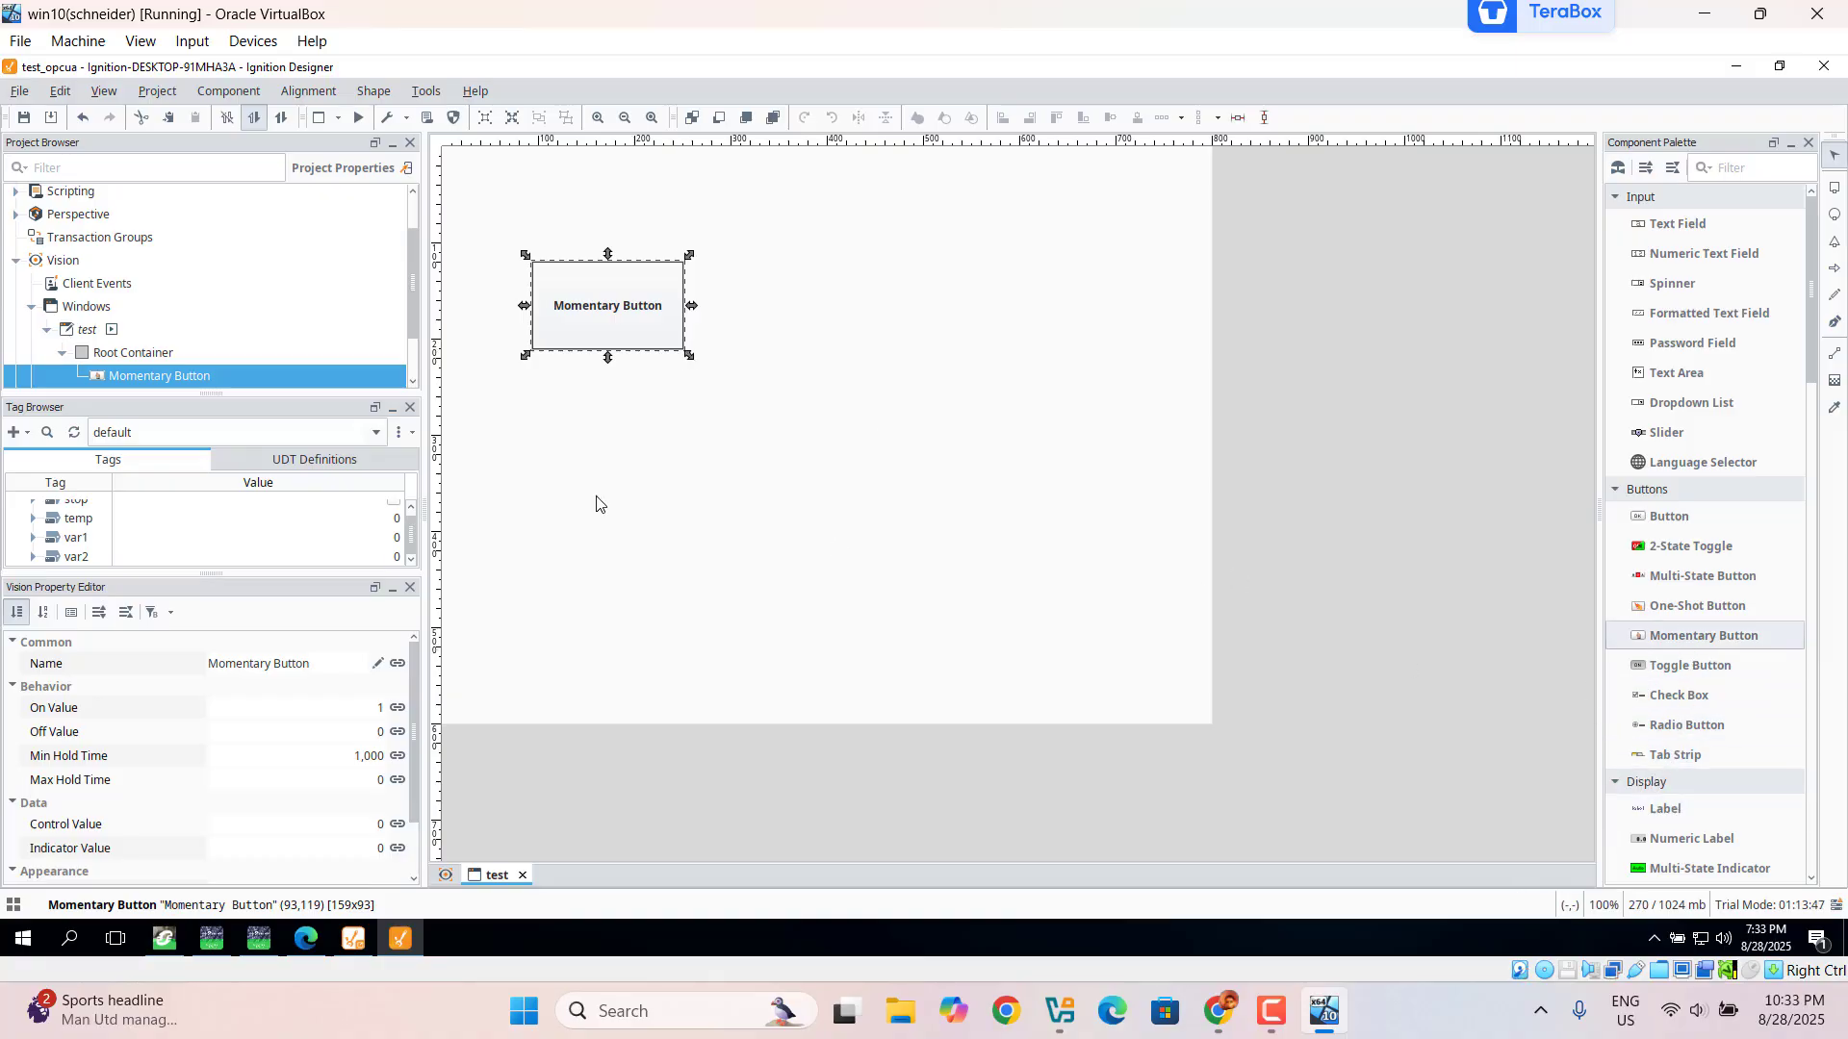
pyautogui.moveTo(526, 430); pyautogui.dragTo(693, 531)
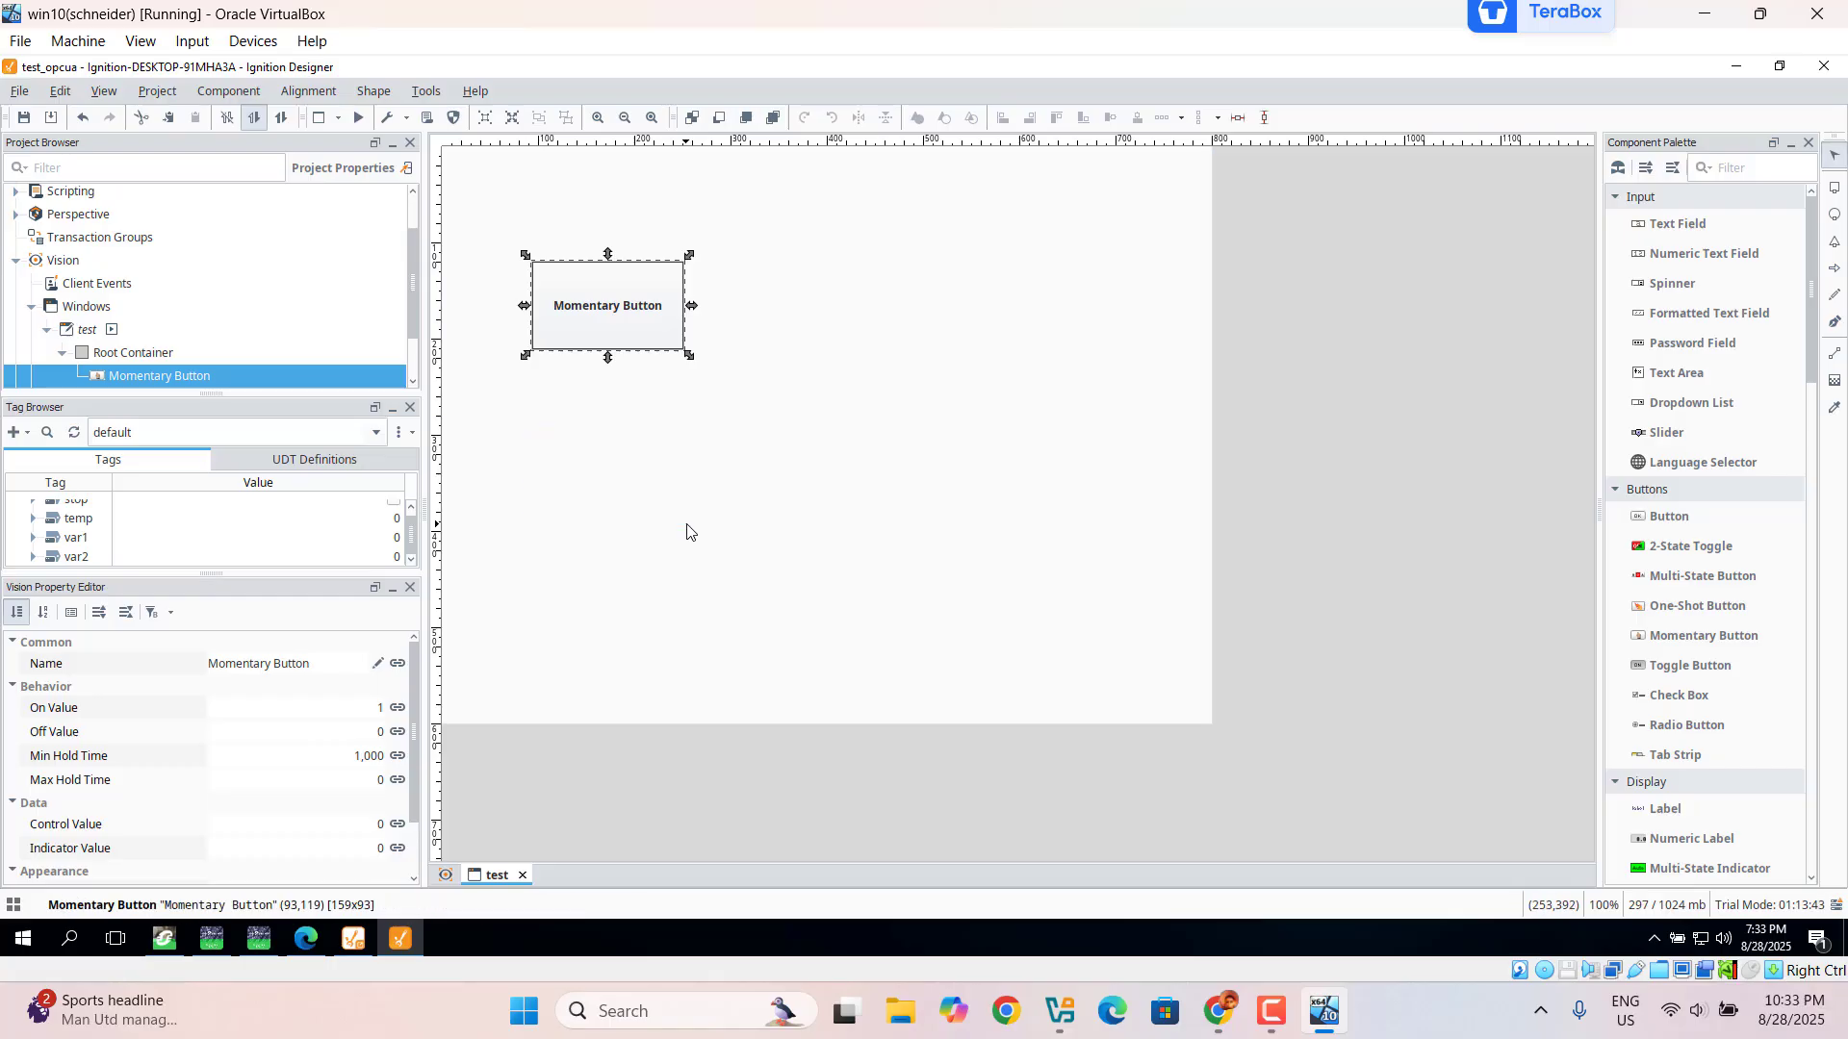
pyautogui.click(1706, 639)
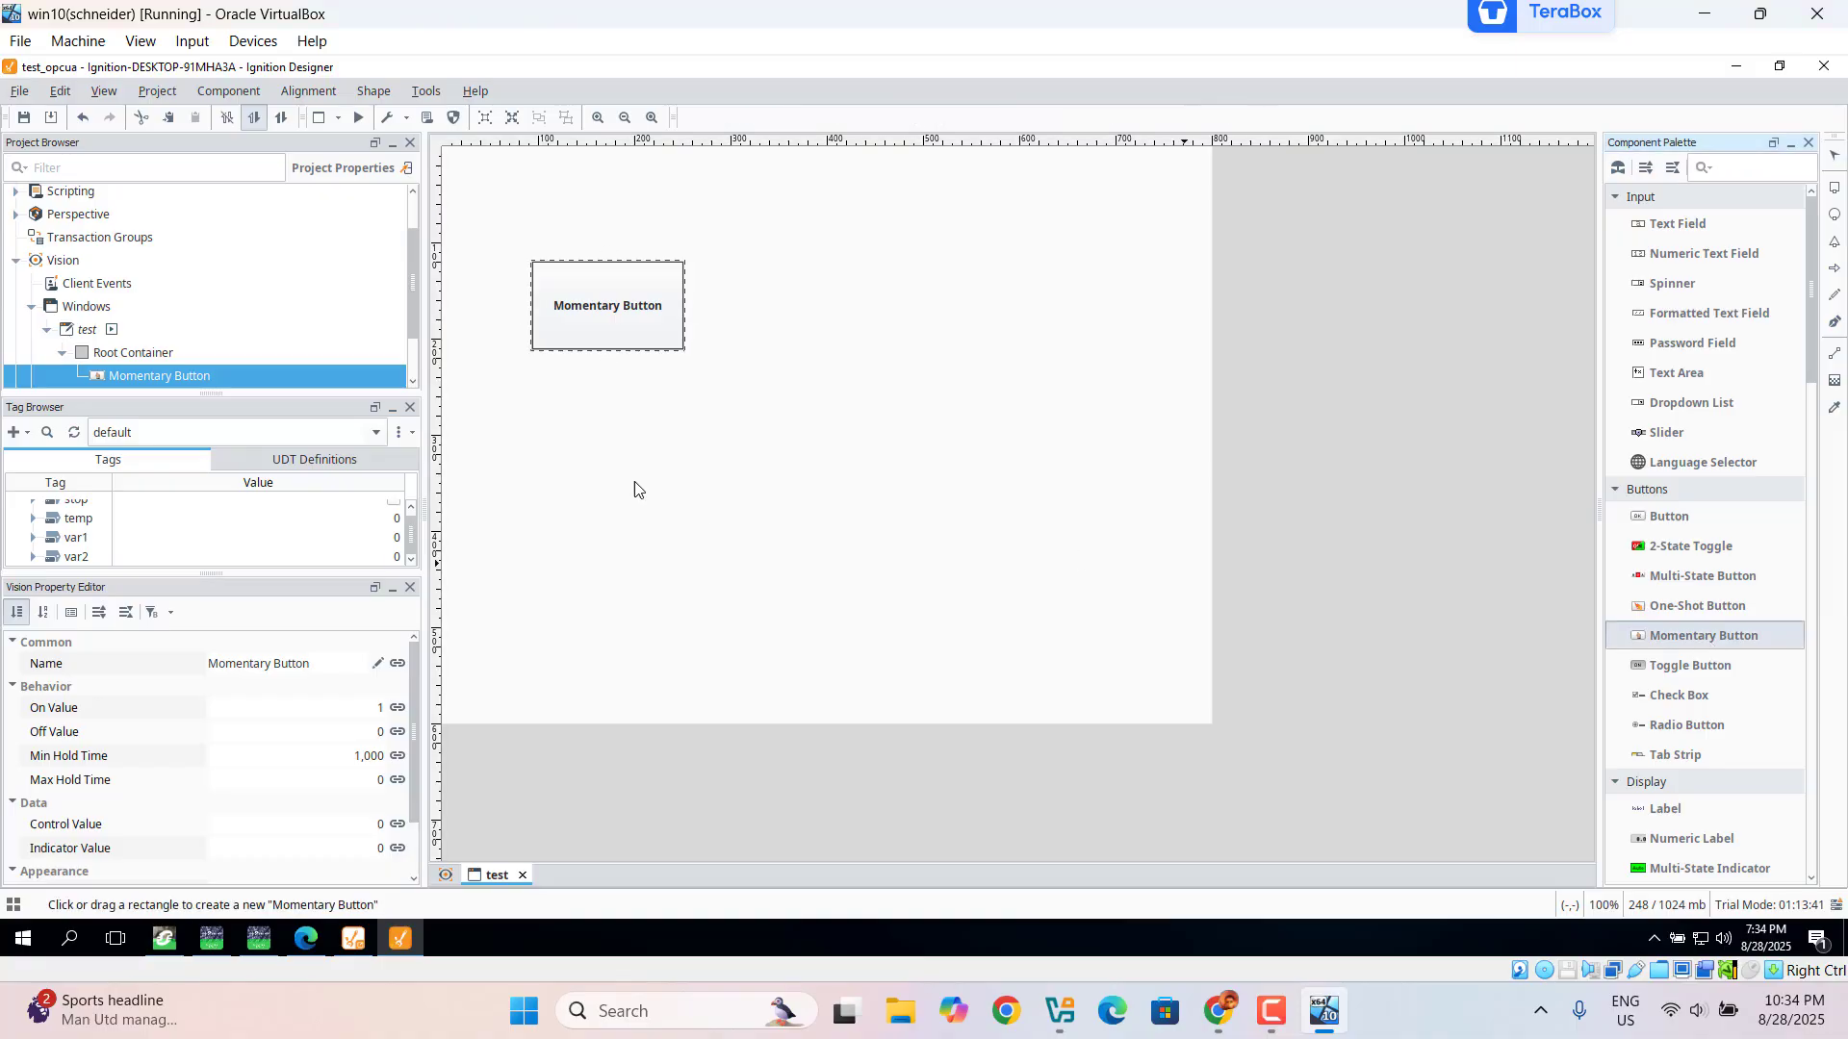
pyautogui.moveTo(654, 484); pyautogui.dragTo(693, 525)
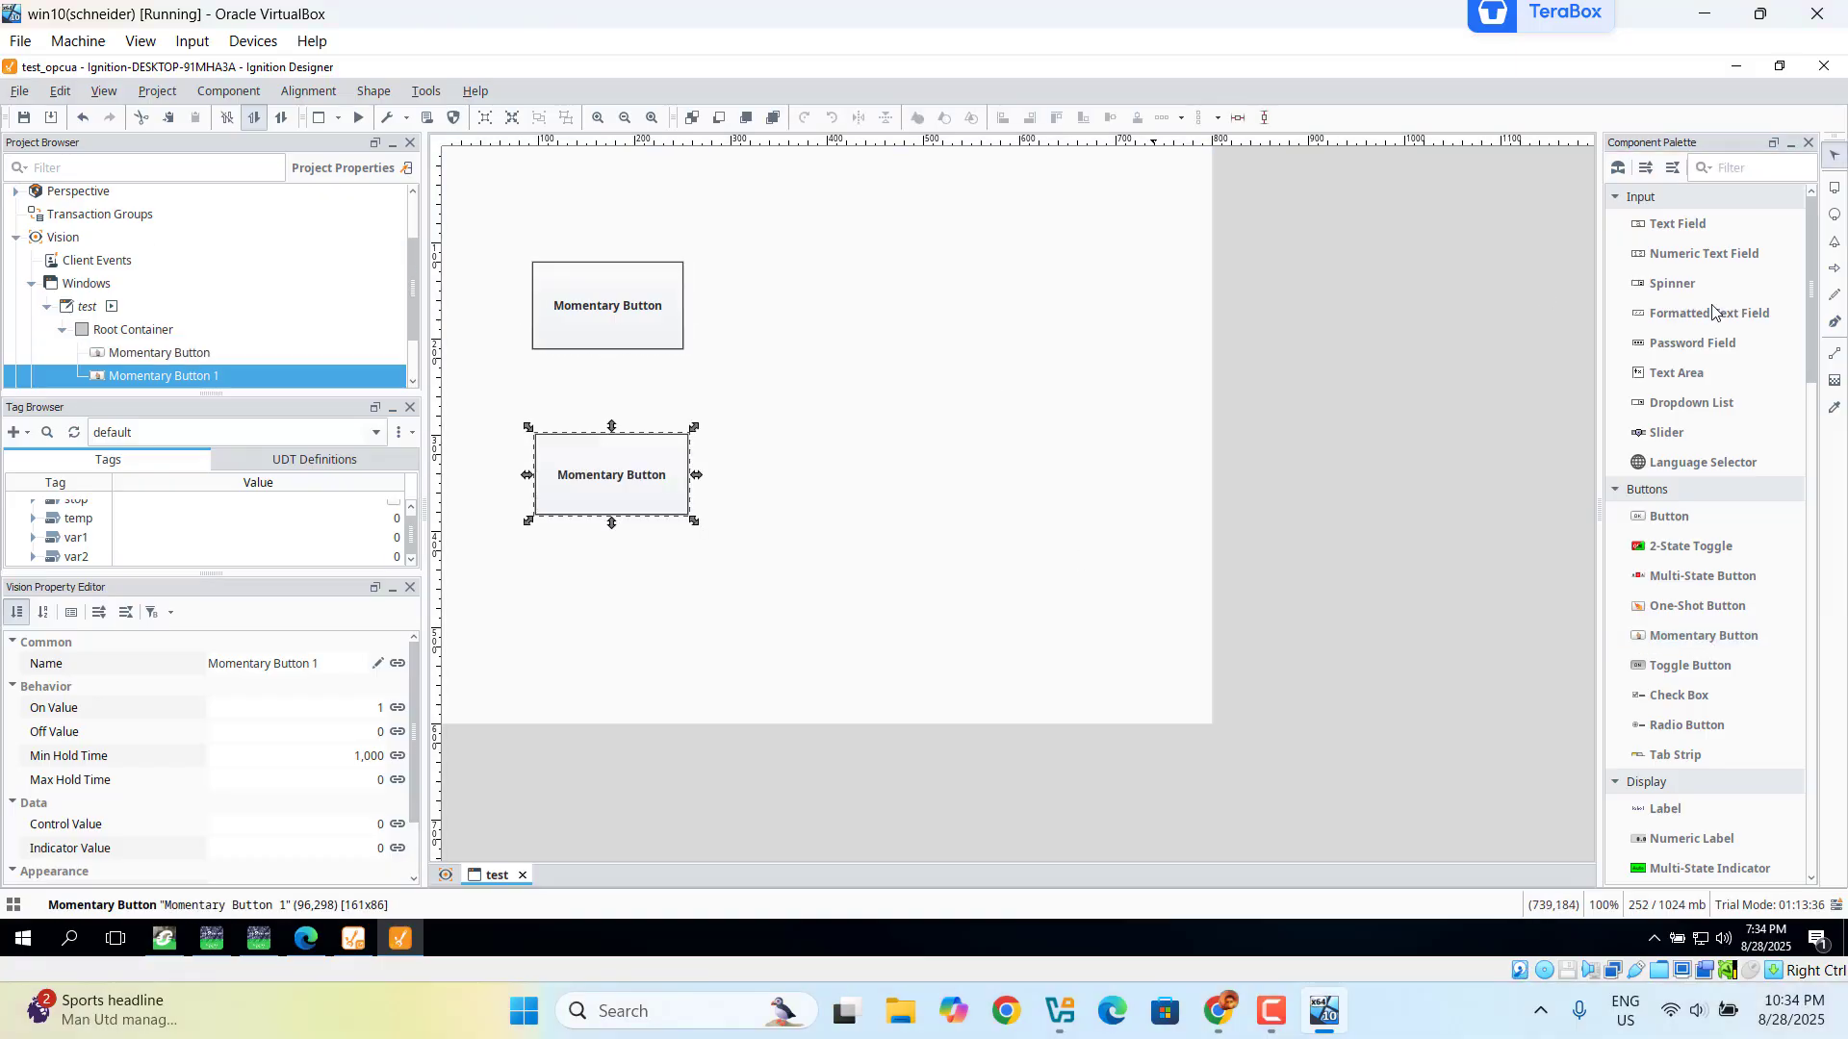
pyautogui.click(1835, 217)
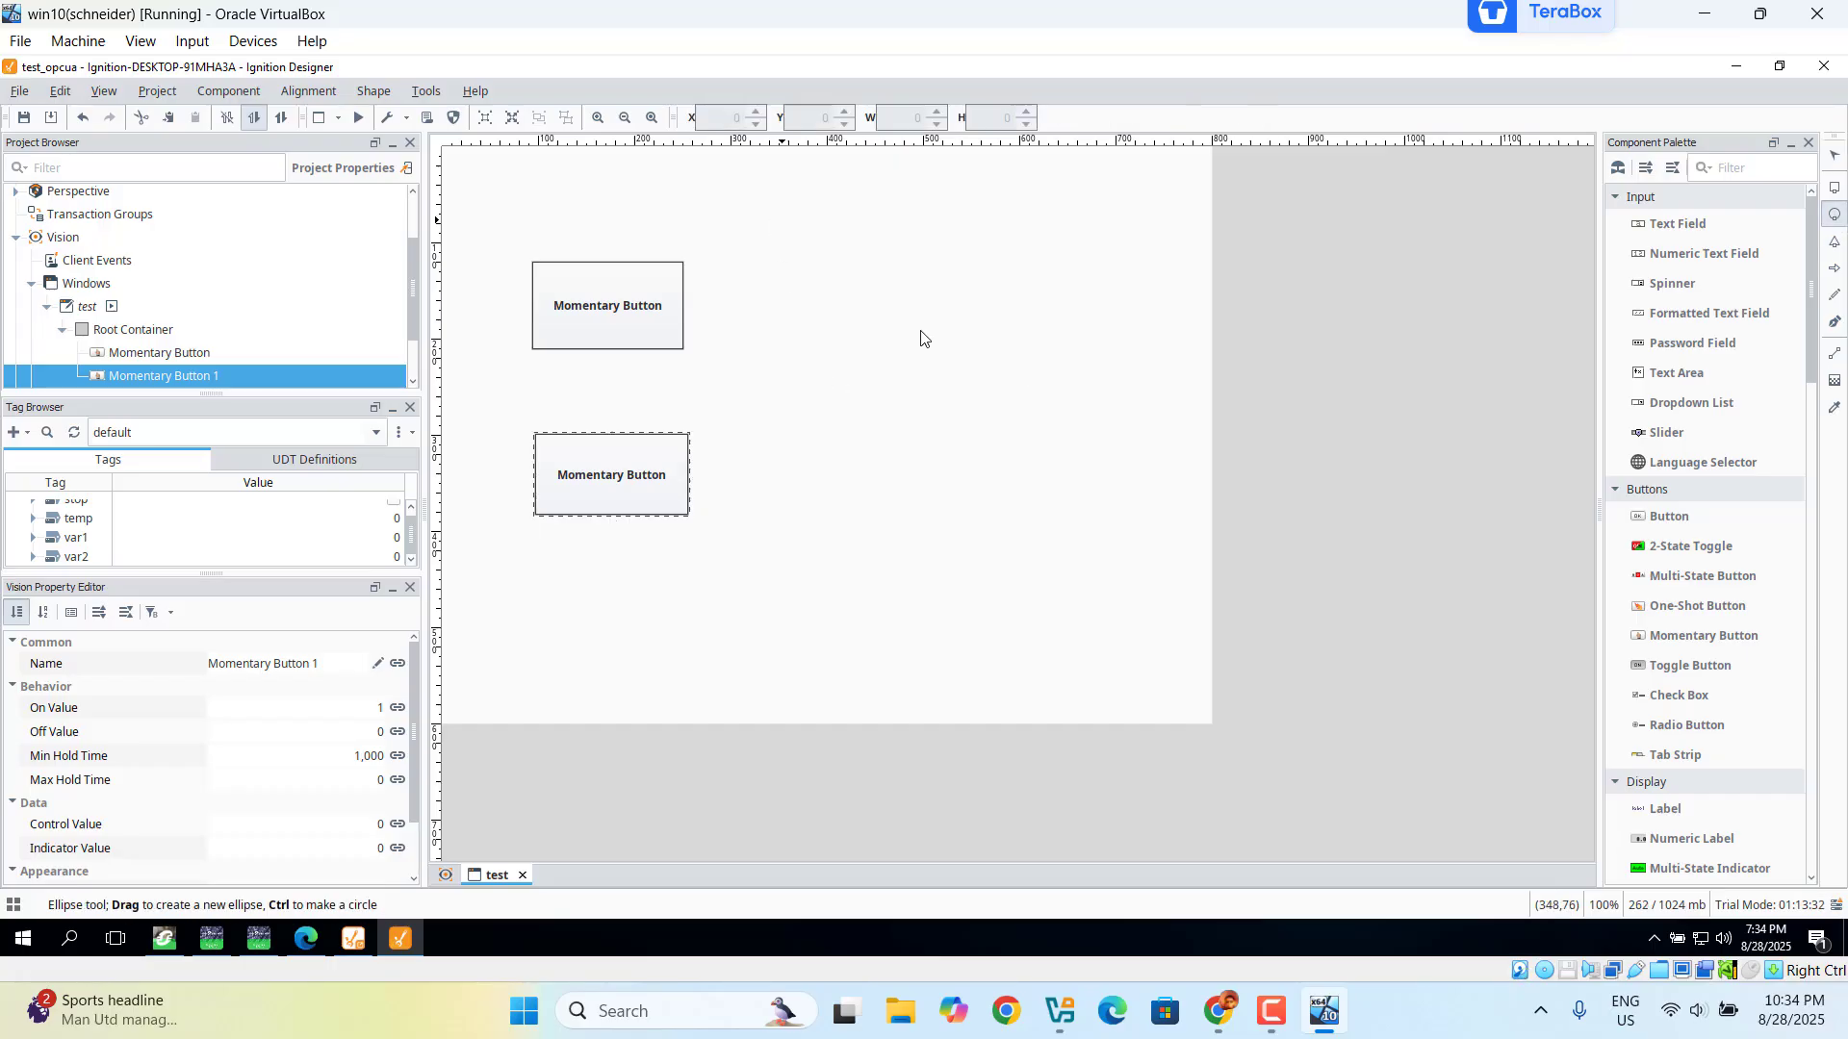
# Step: Draw an ellipse right of the top button and shrink it to a roughly 111×106 circle
pyautogui.moveTo(919, 331); pyautogui.dragTo(772, 221)
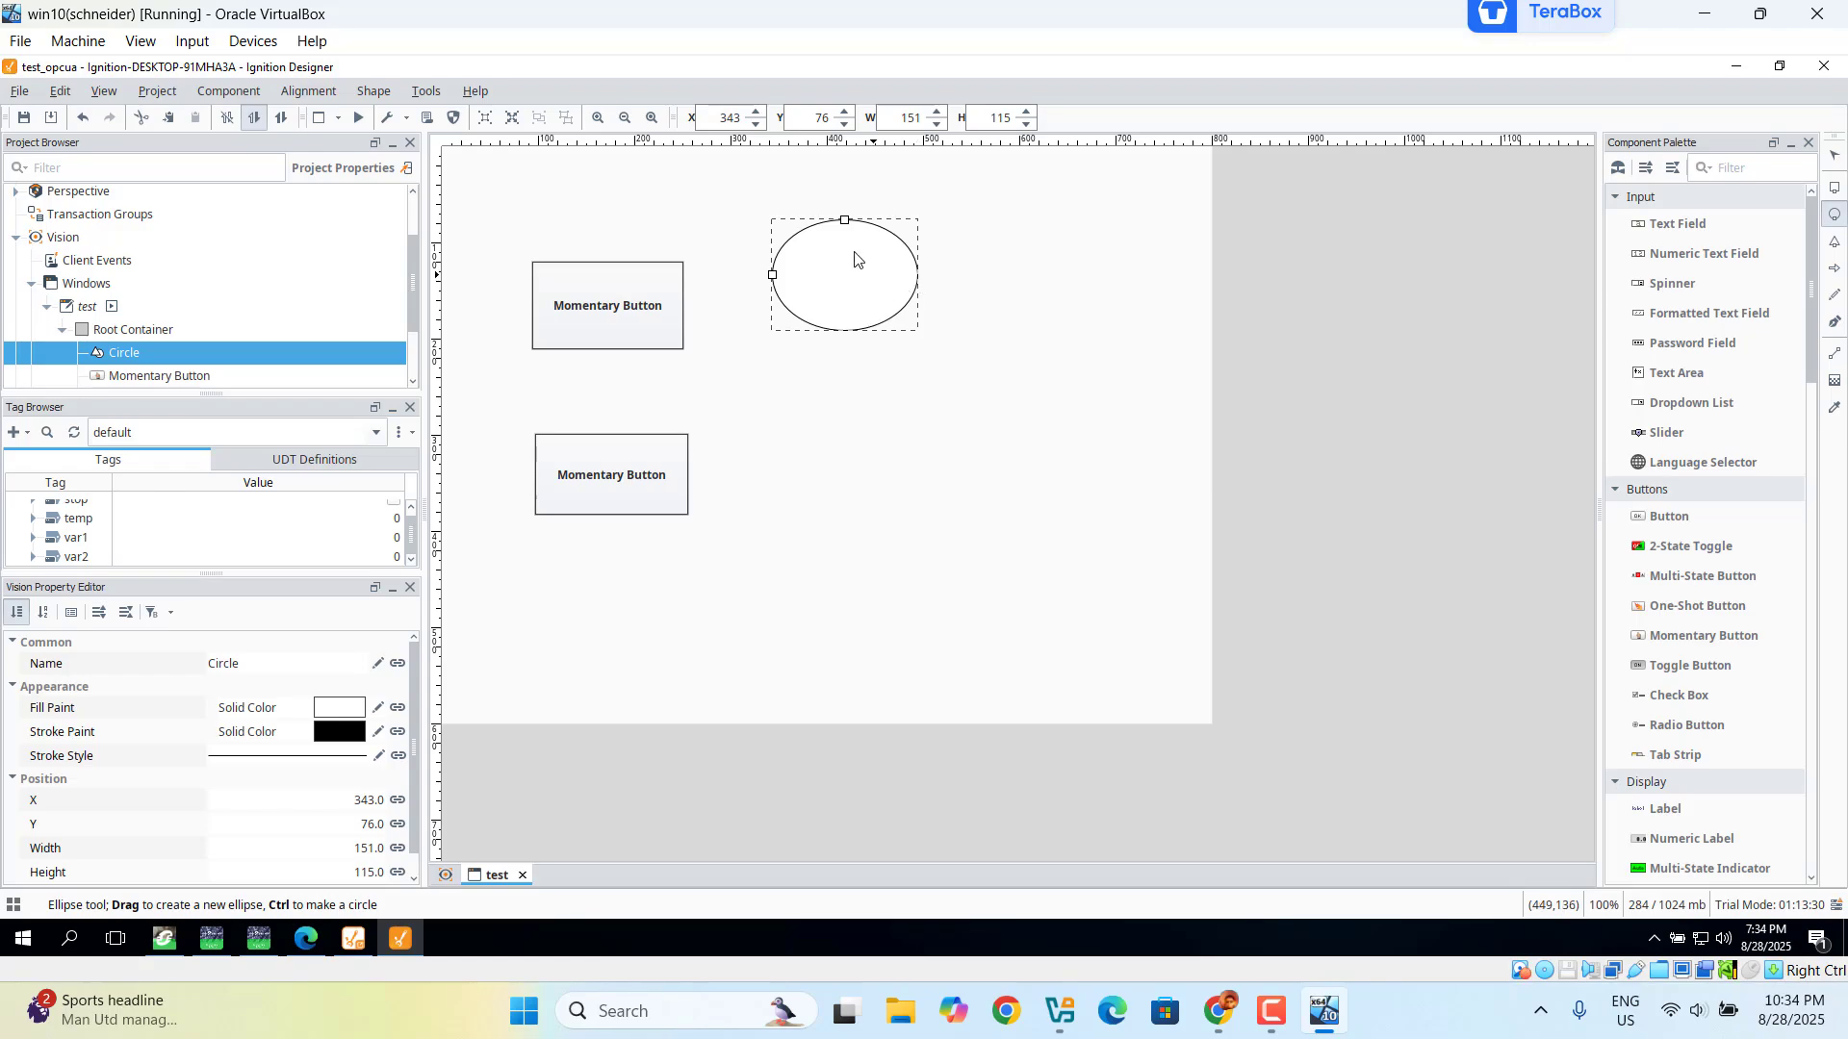
pyautogui.rightClick(915, 330)
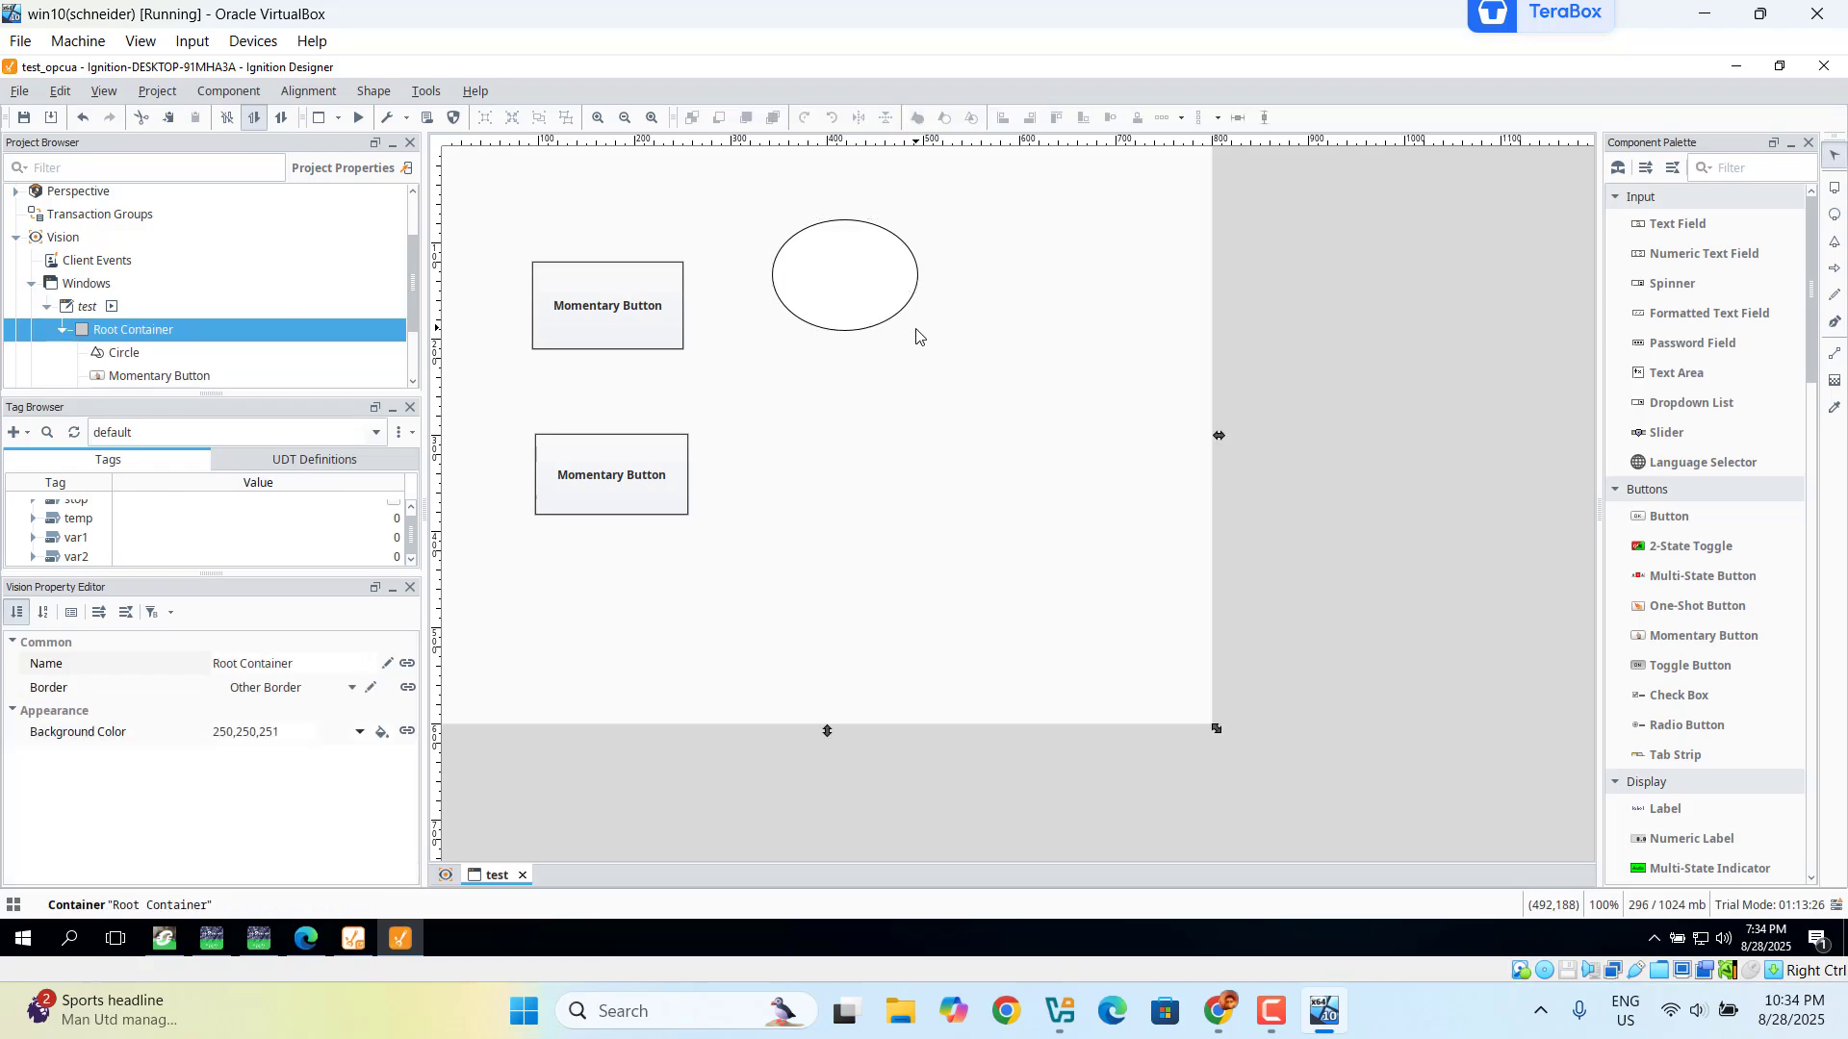
pyautogui.click(863, 302)
pyautogui.moveTo(922, 335); pyautogui.dragTo(881, 324)
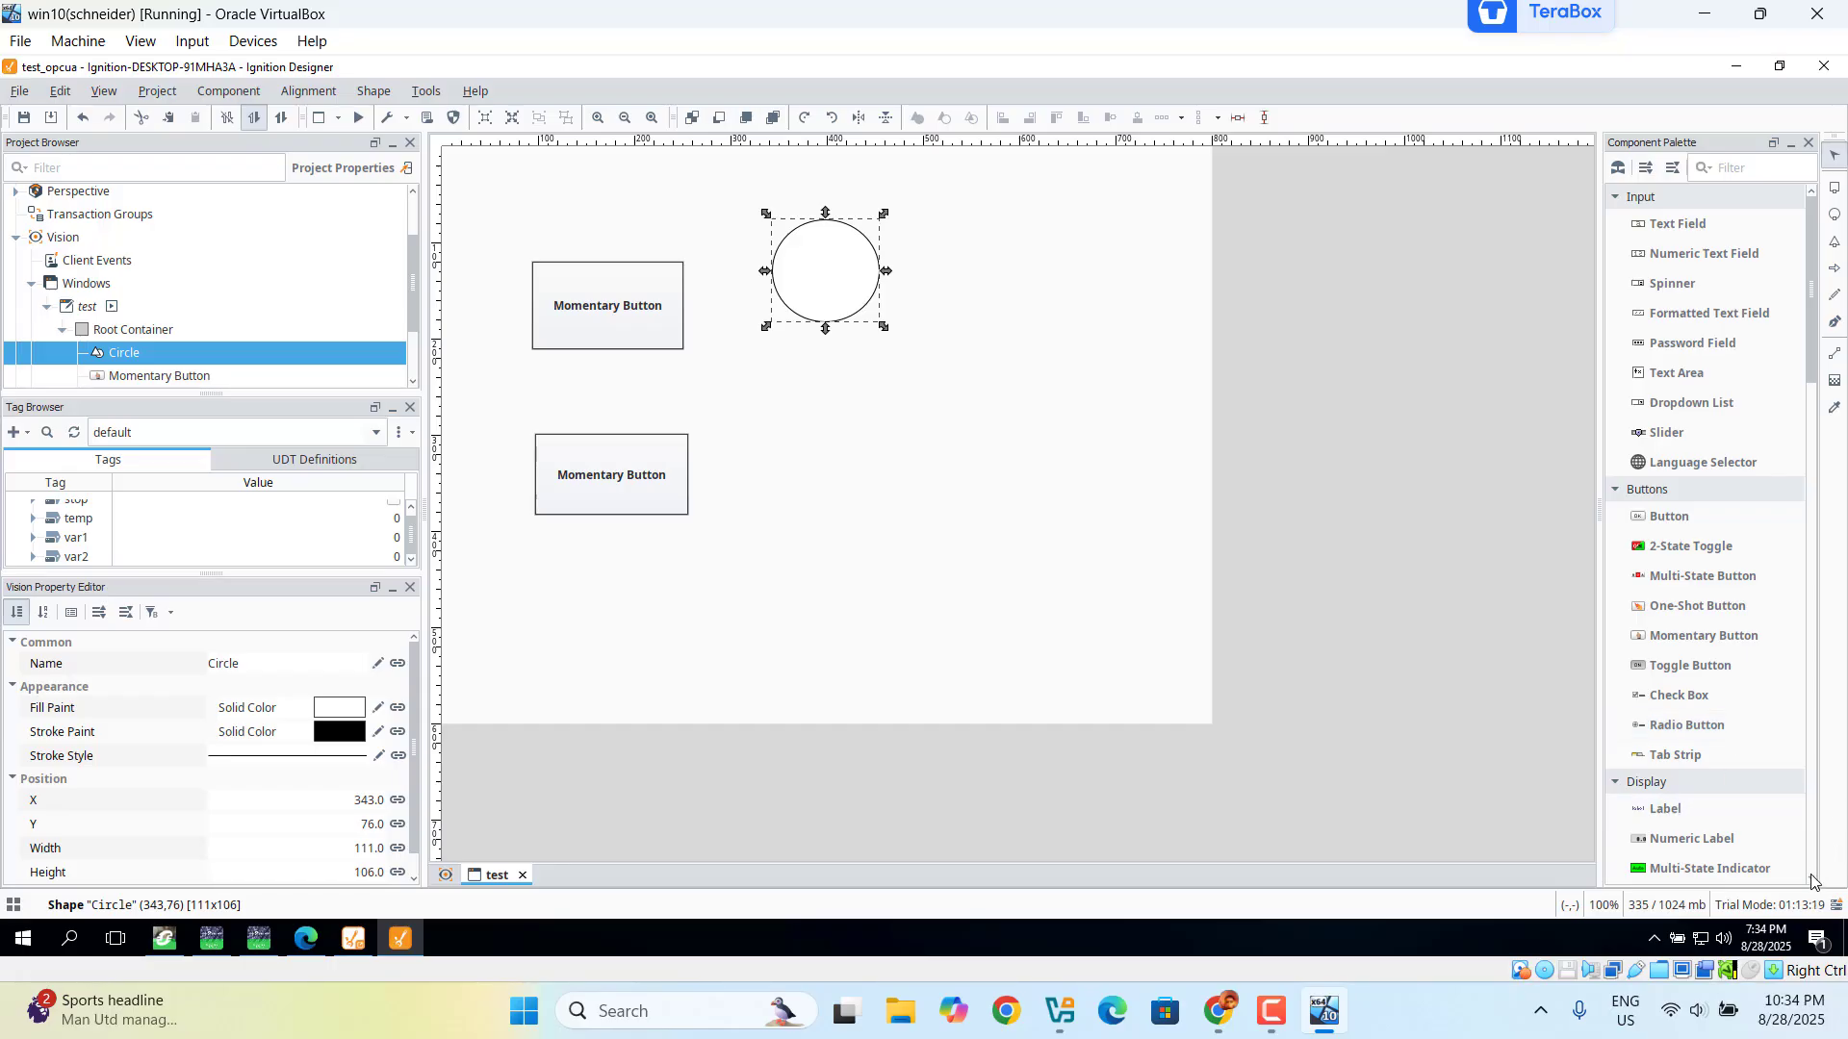
pyautogui.scroll(-5, 1812, 882)
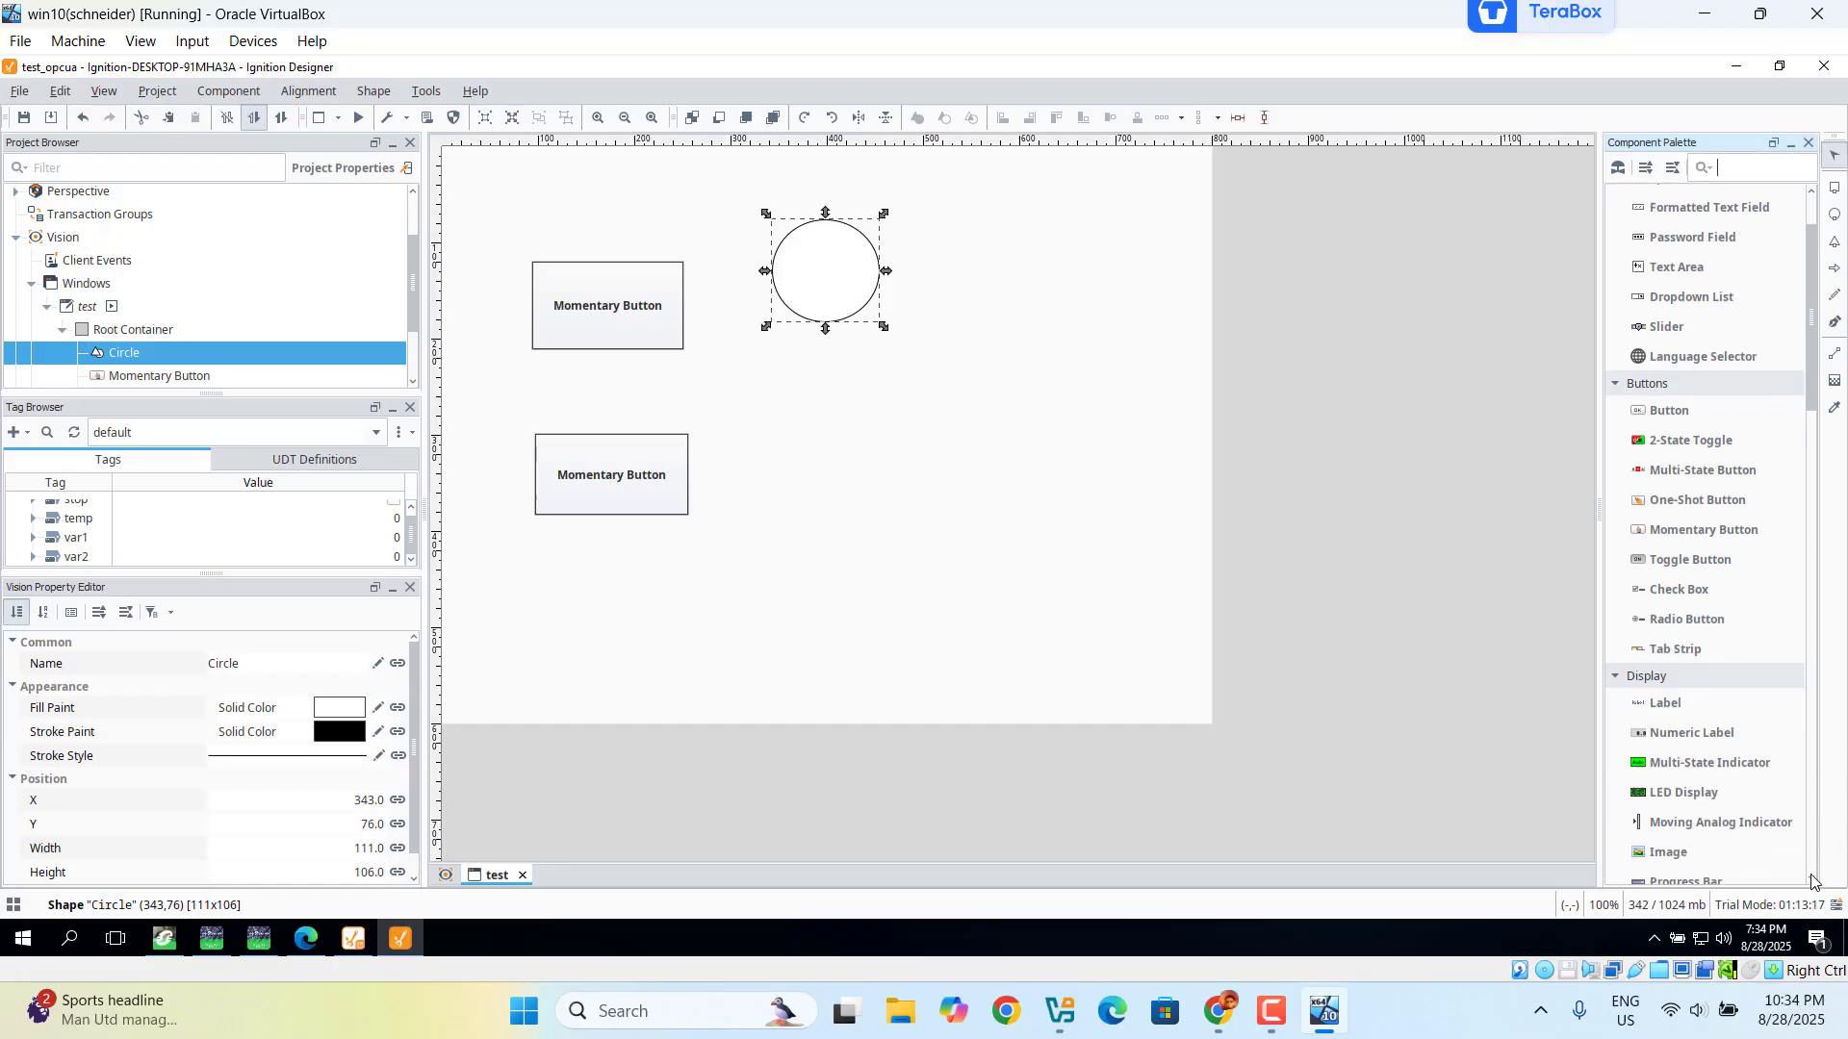
# Step: Place two LED Display components stacked one above the other, right of the lower button
pyautogui.click(1672, 749)
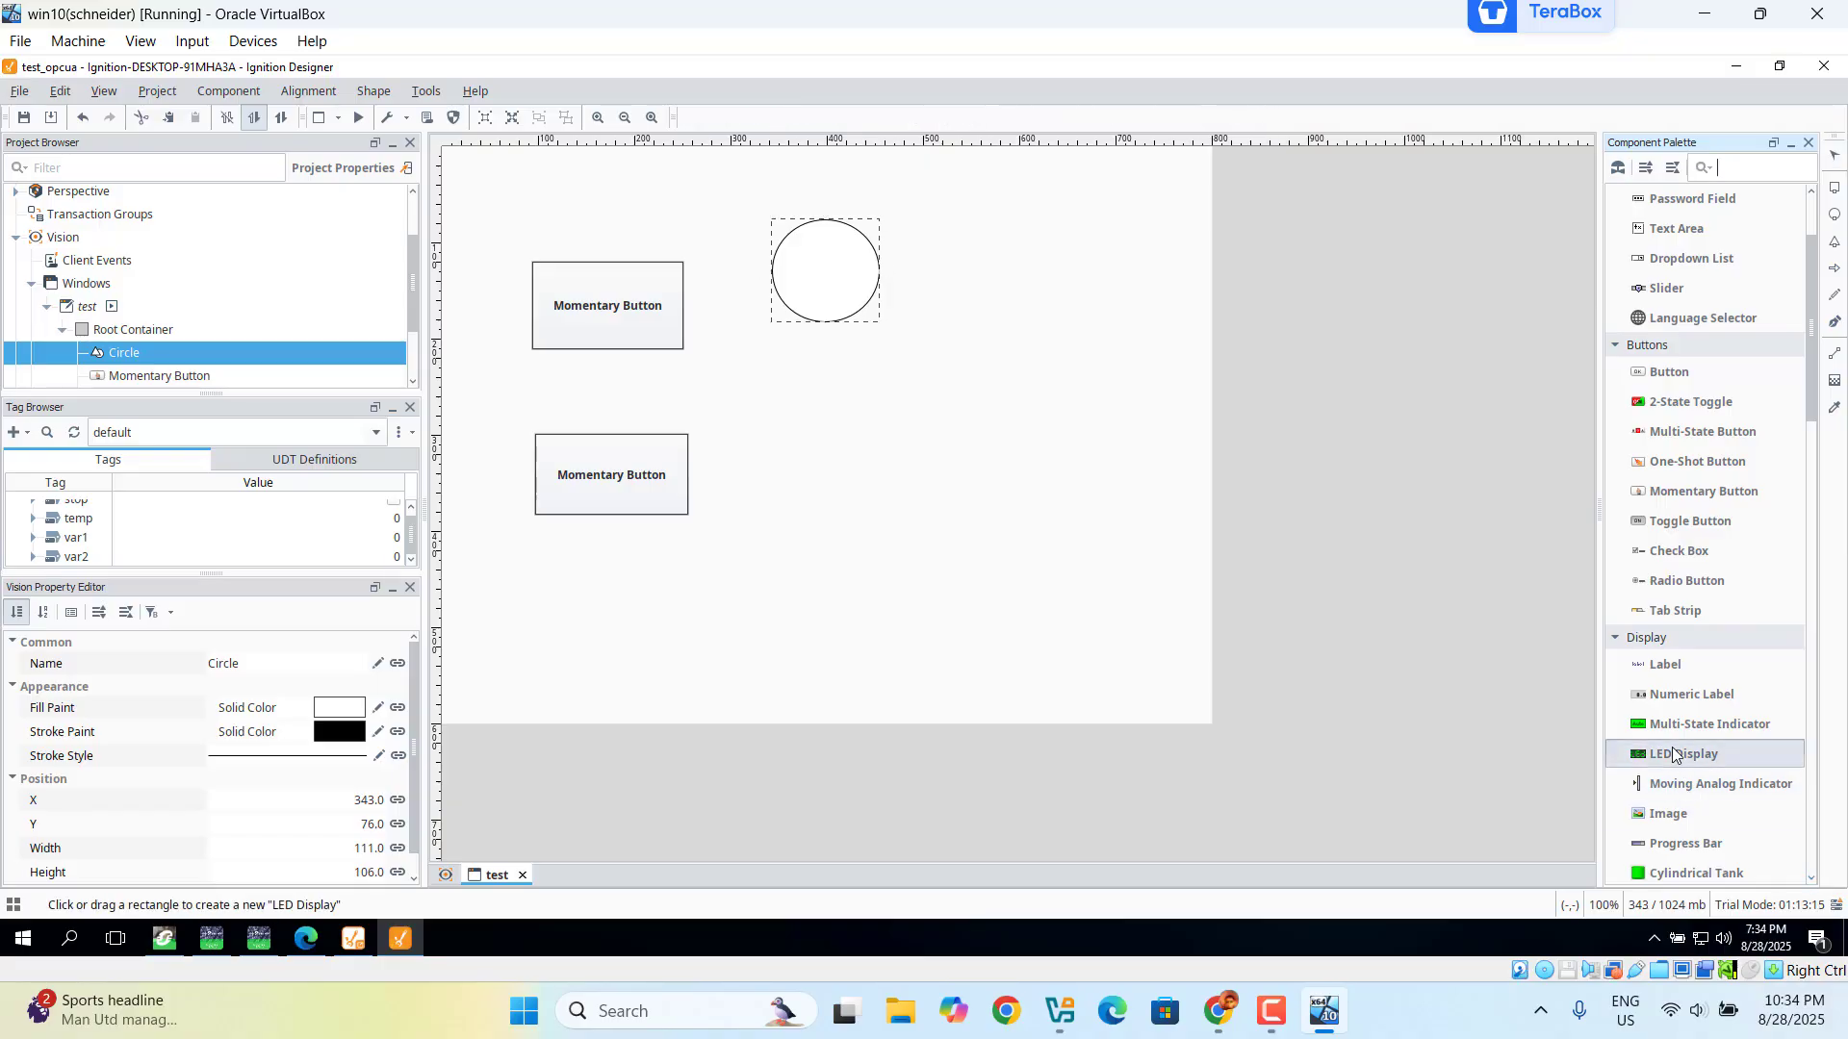
pyautogui.moveTo(812, 405); pyautogui.dragTo(1094, 491)
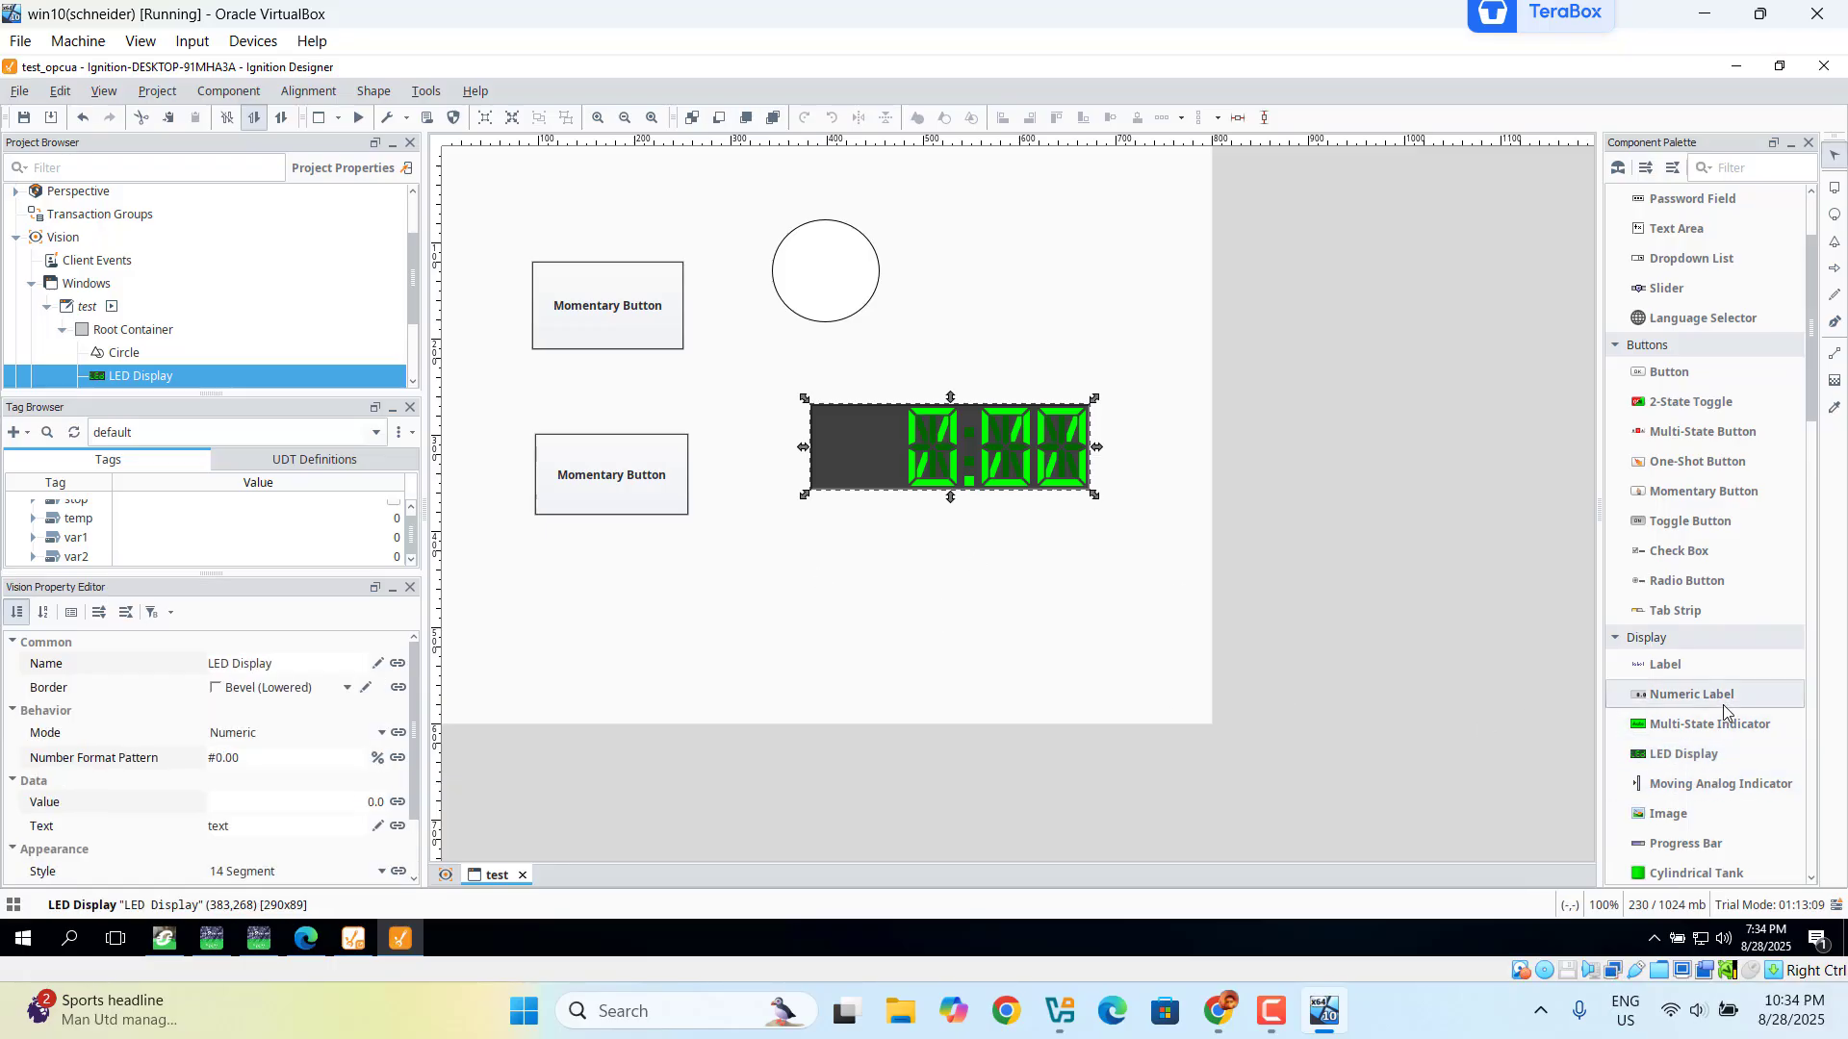
pyautogui.click(1669, 758)
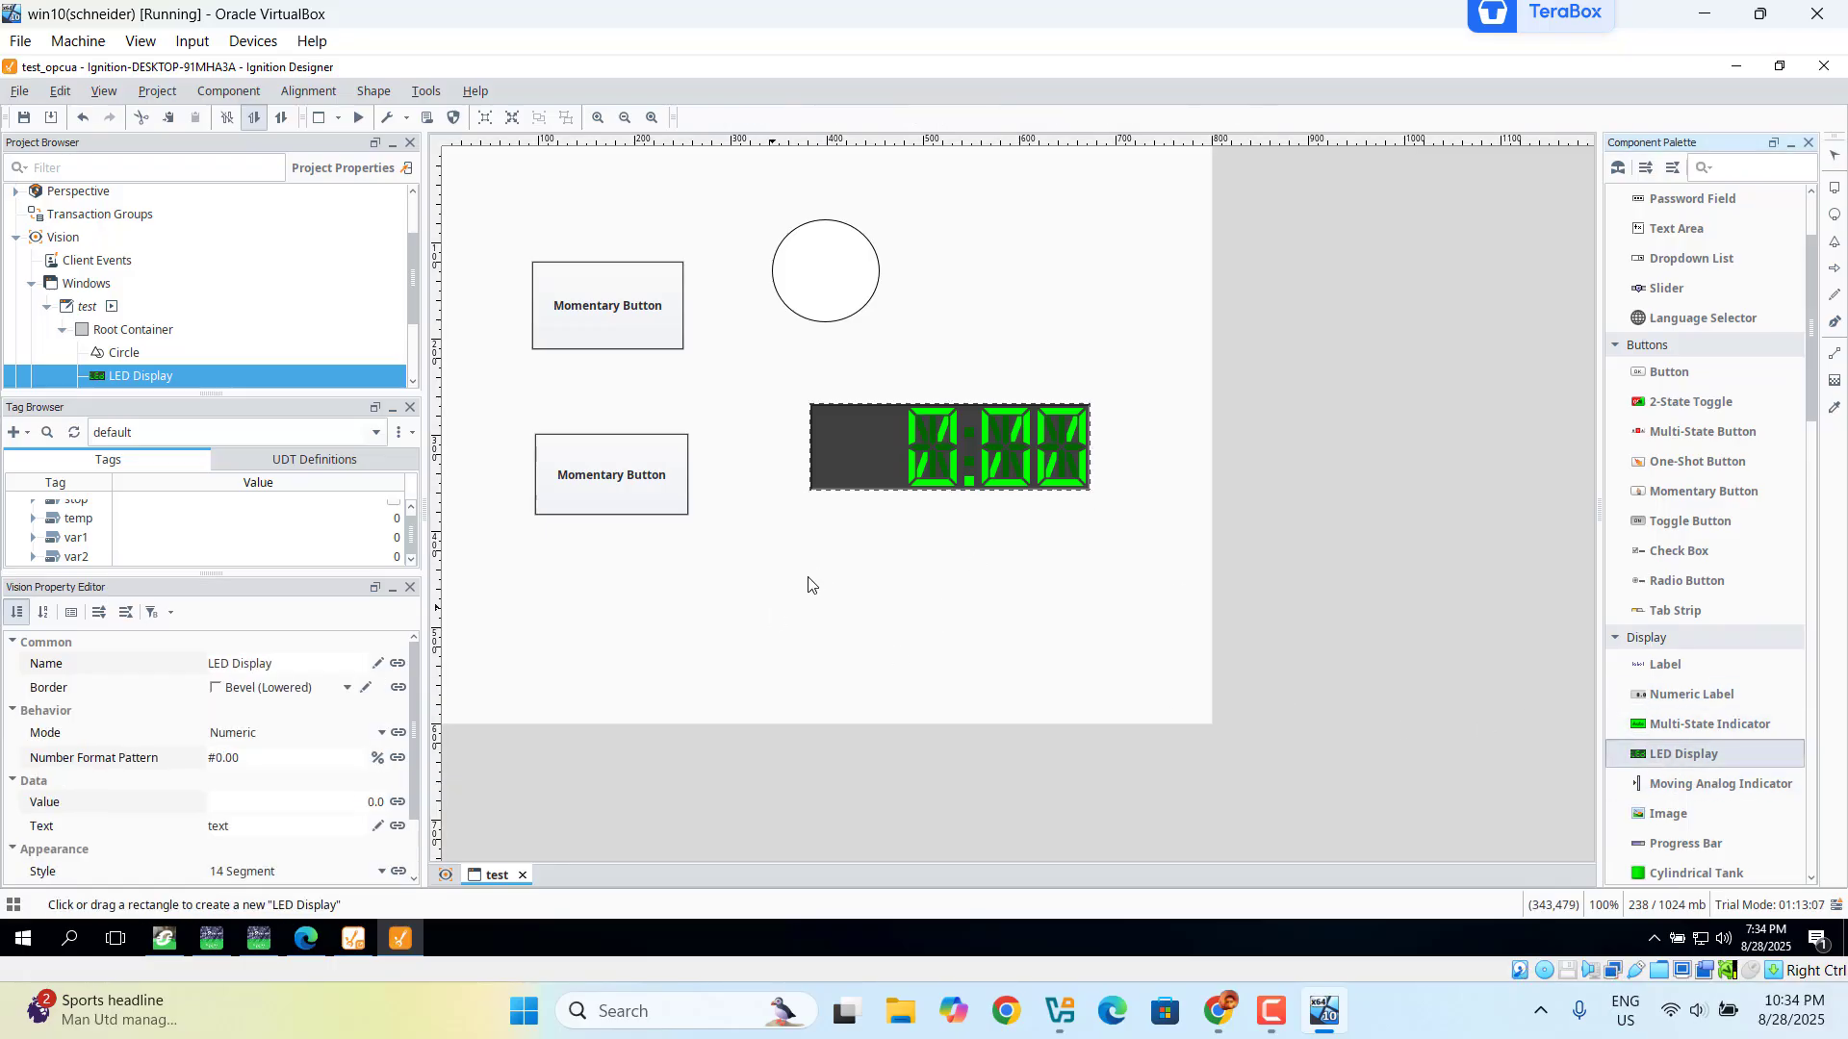
pyautogui.moveTo(813, 558); pyautogui.dragTo(1105, 647)
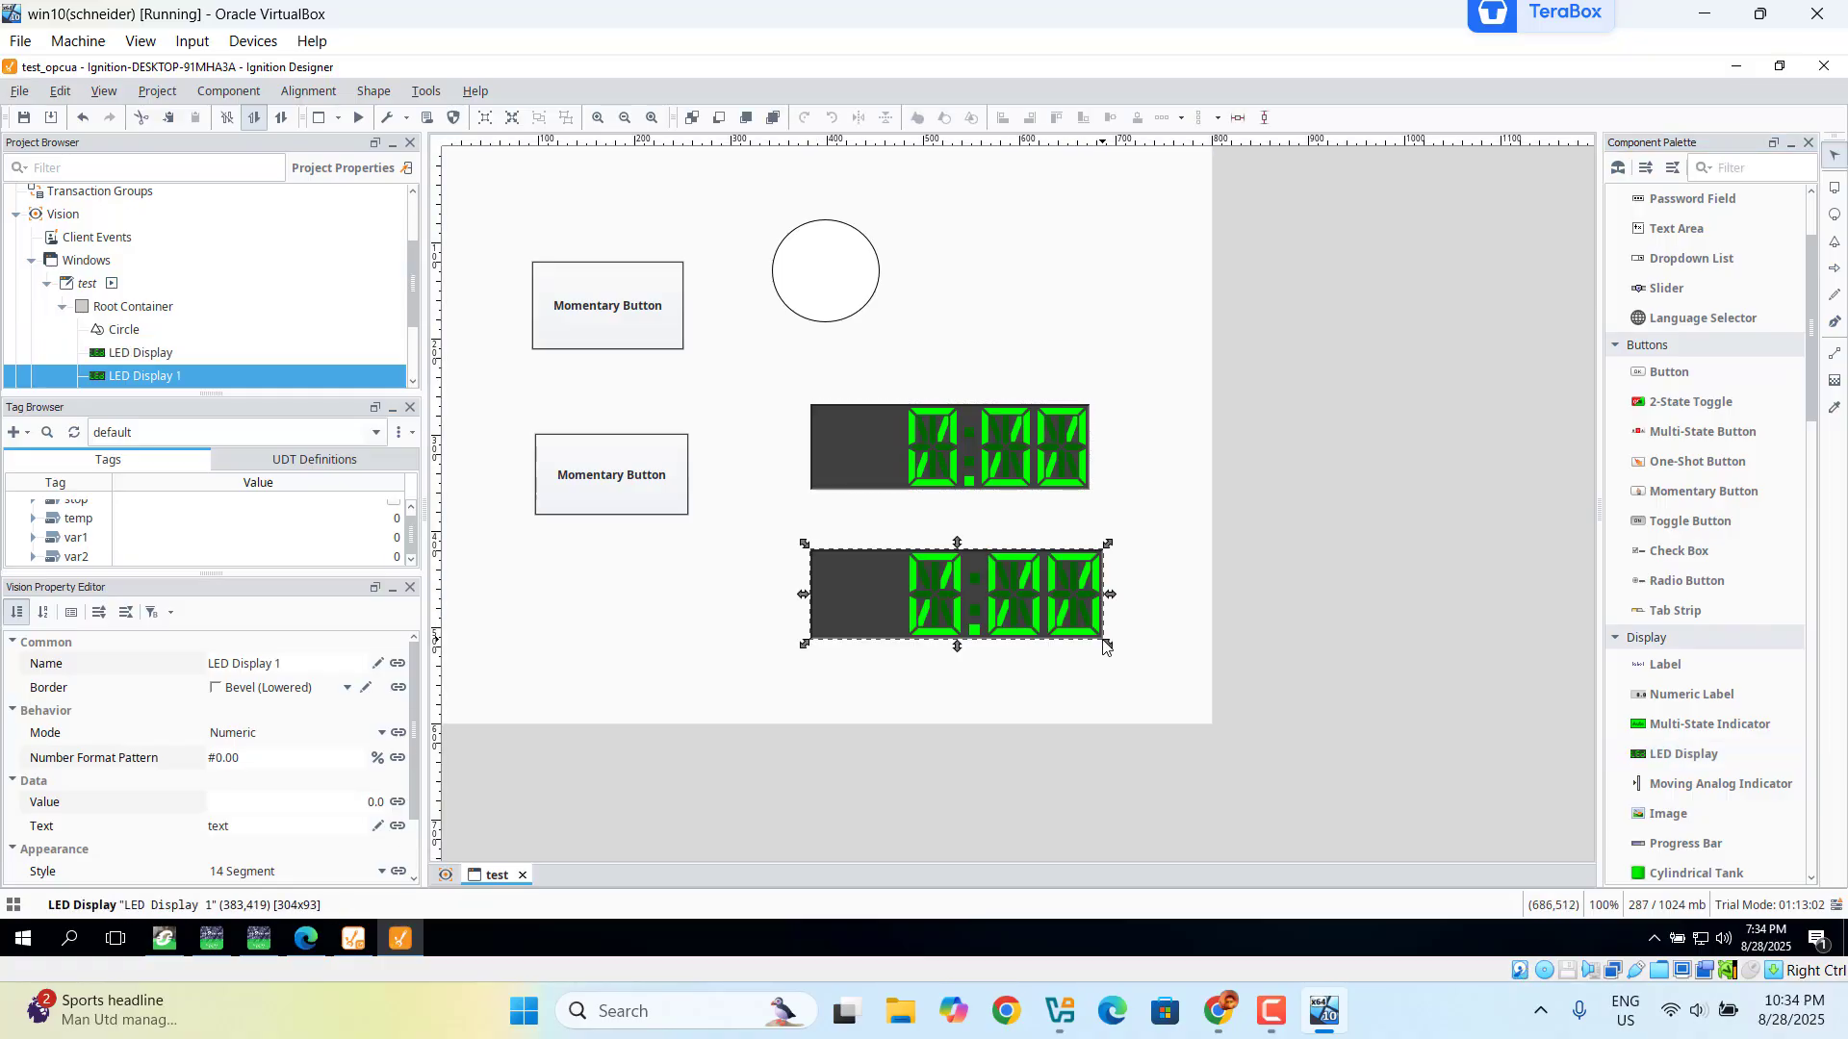
pyautogui.click(632, 330)
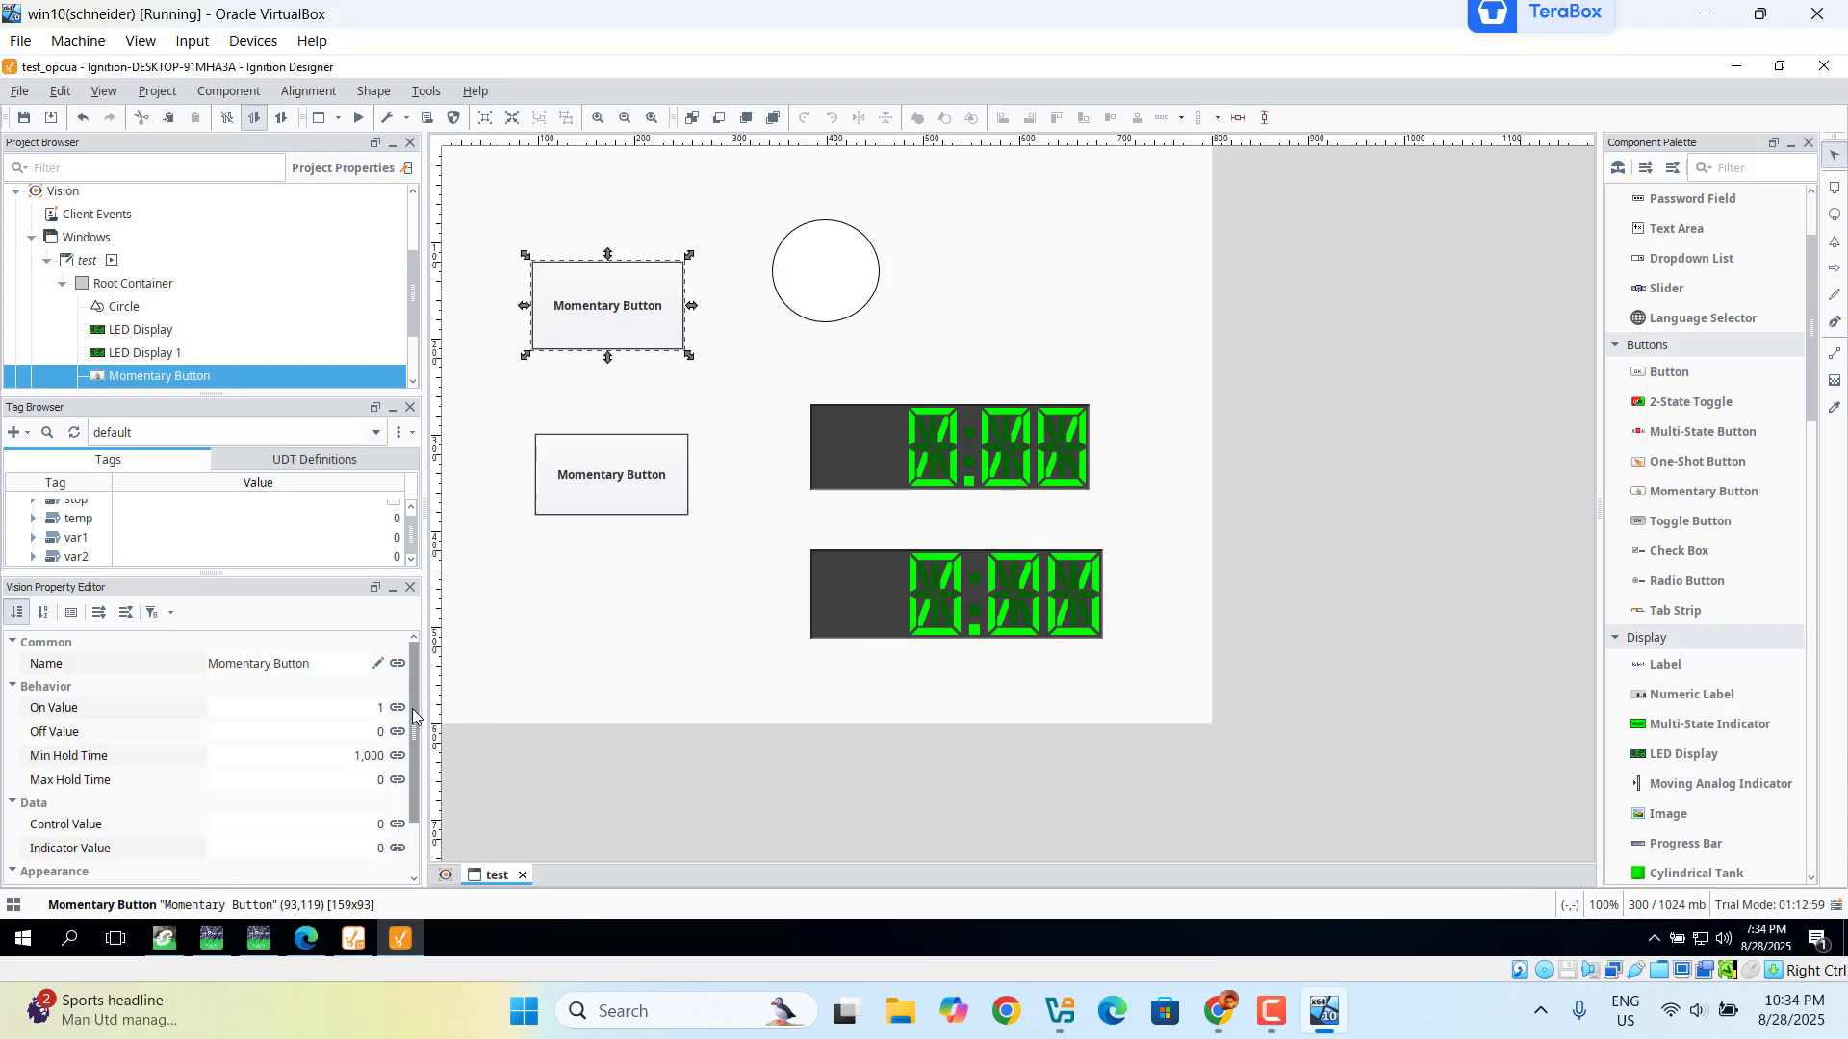
# Step: Set the top button's Name and Text properties to start
pyautogui.moveTo(412, 710)
pyautogui.mouseDown()
pyautogui.moveTo(402, 732)
pyautogui.moveTo(400, 693)
pyautogui.mouseUp()
pyautogui.click(314, 664)
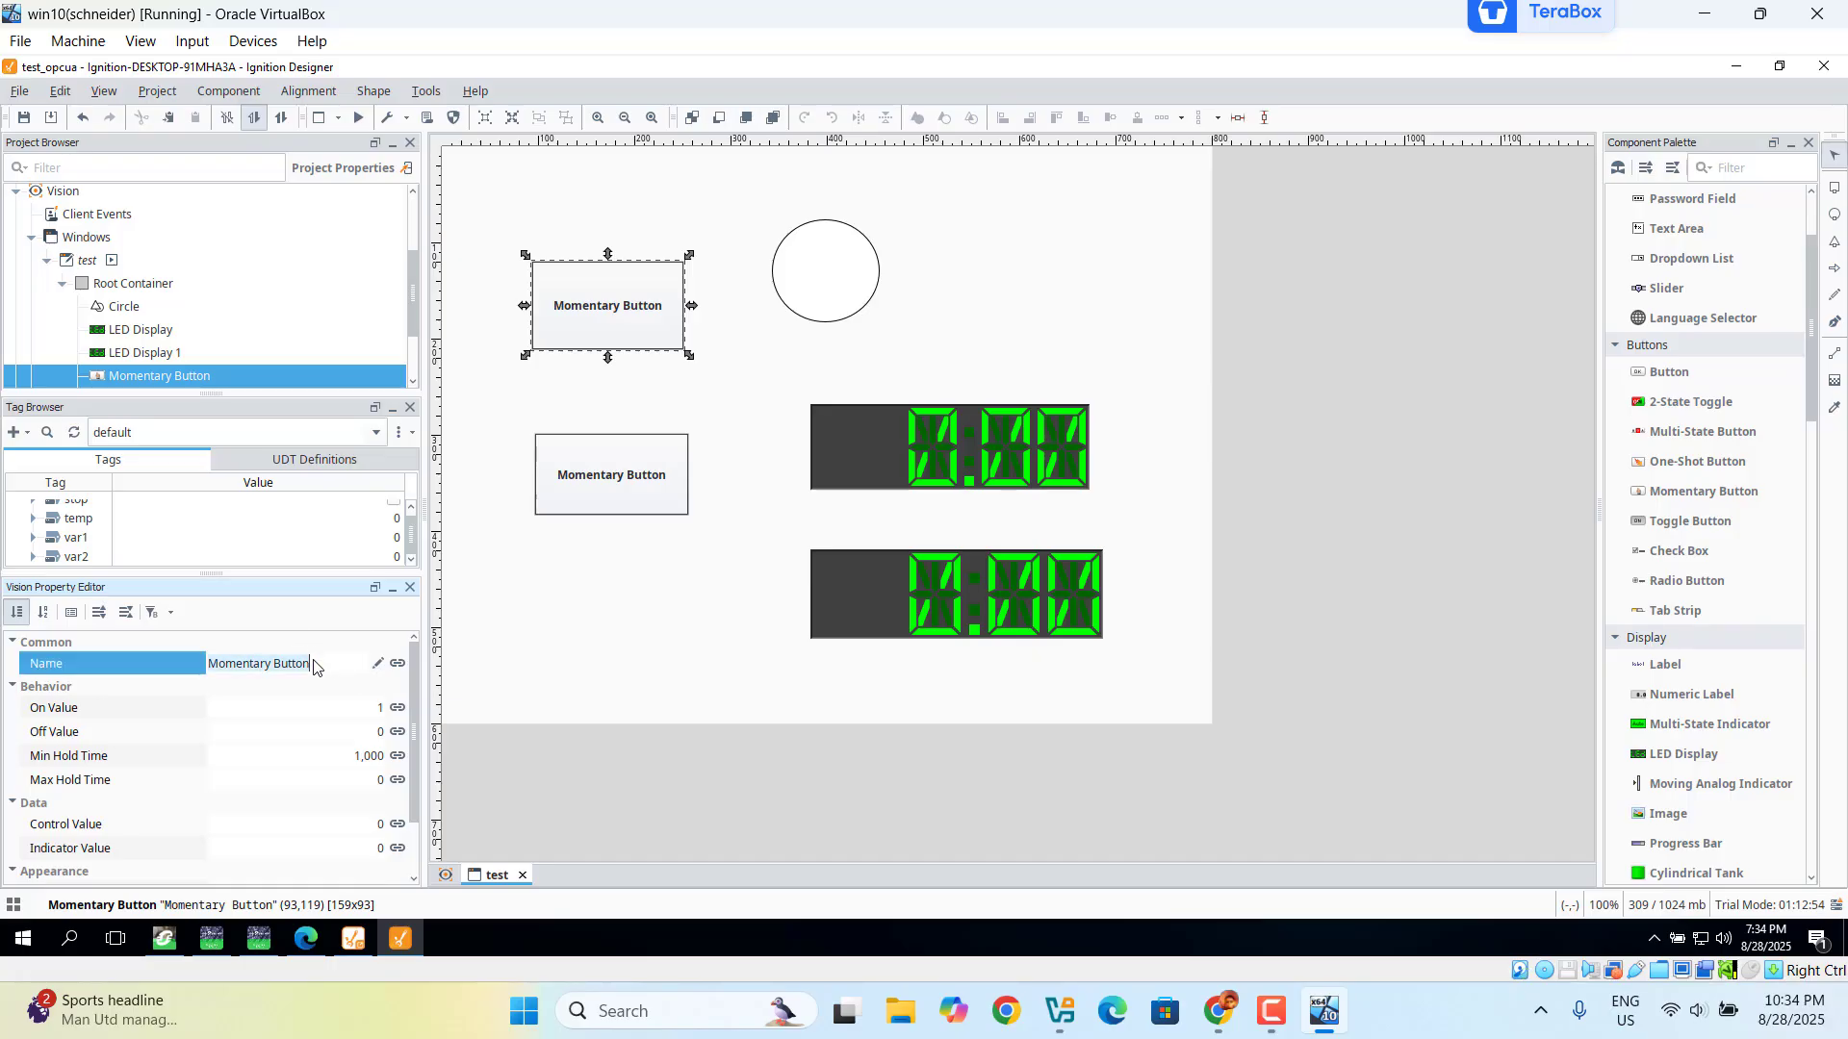
pyautogui.press('BackSpace')
pyautogui.write('start')
pyautogui.moveTo(412, 730); pyautogui.dragTo(412, 826)
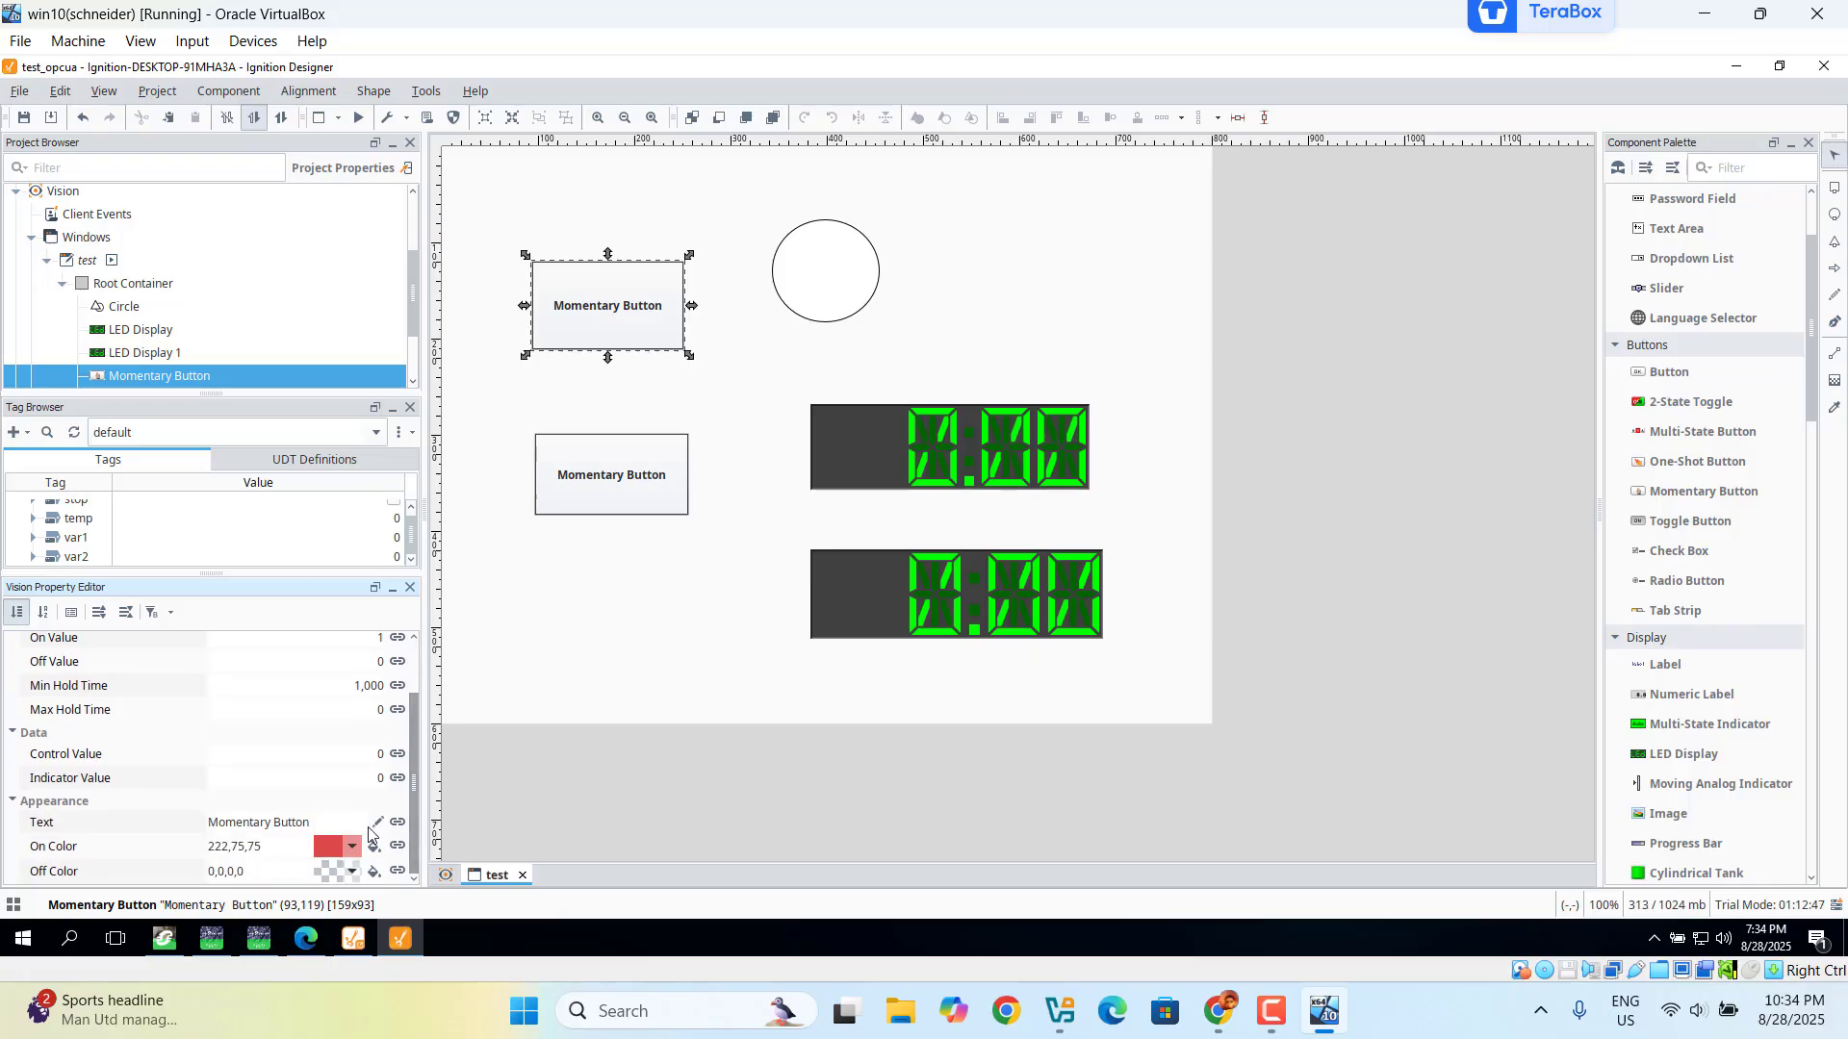
pyautogui.click(330, 824)
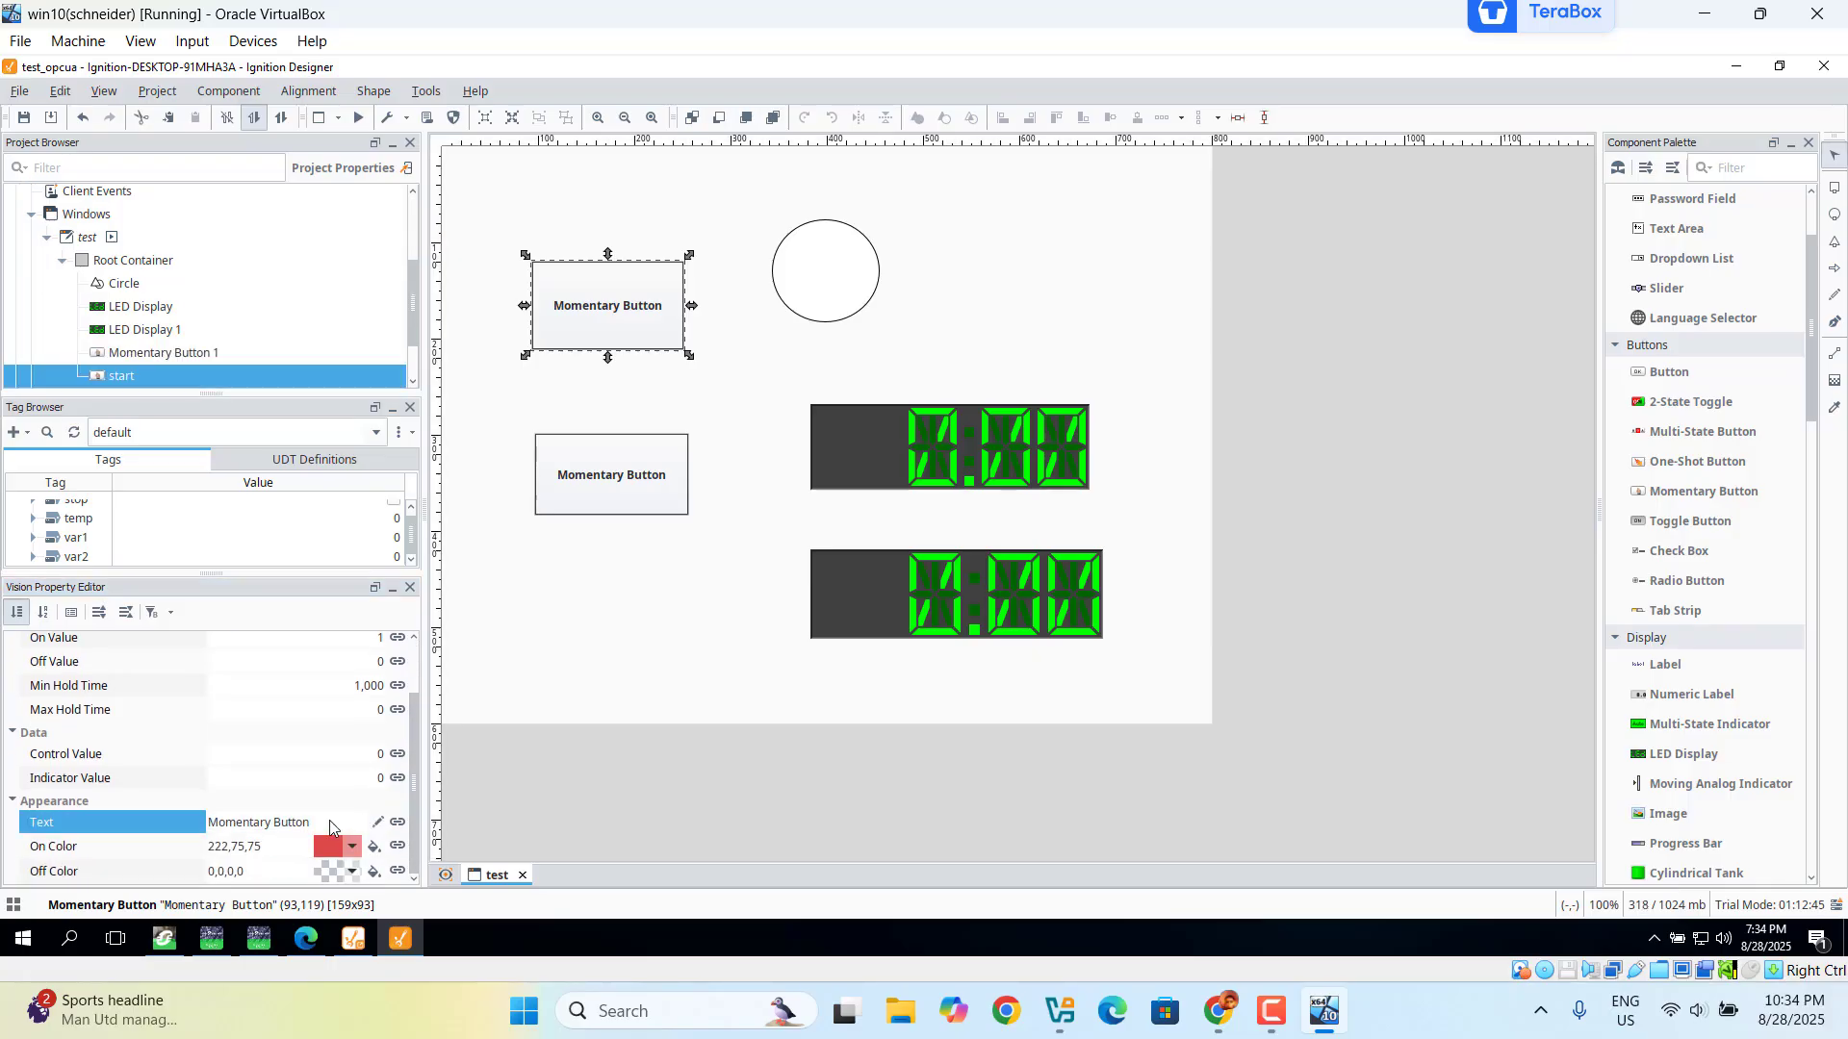
pyautogui.click(330, 824)
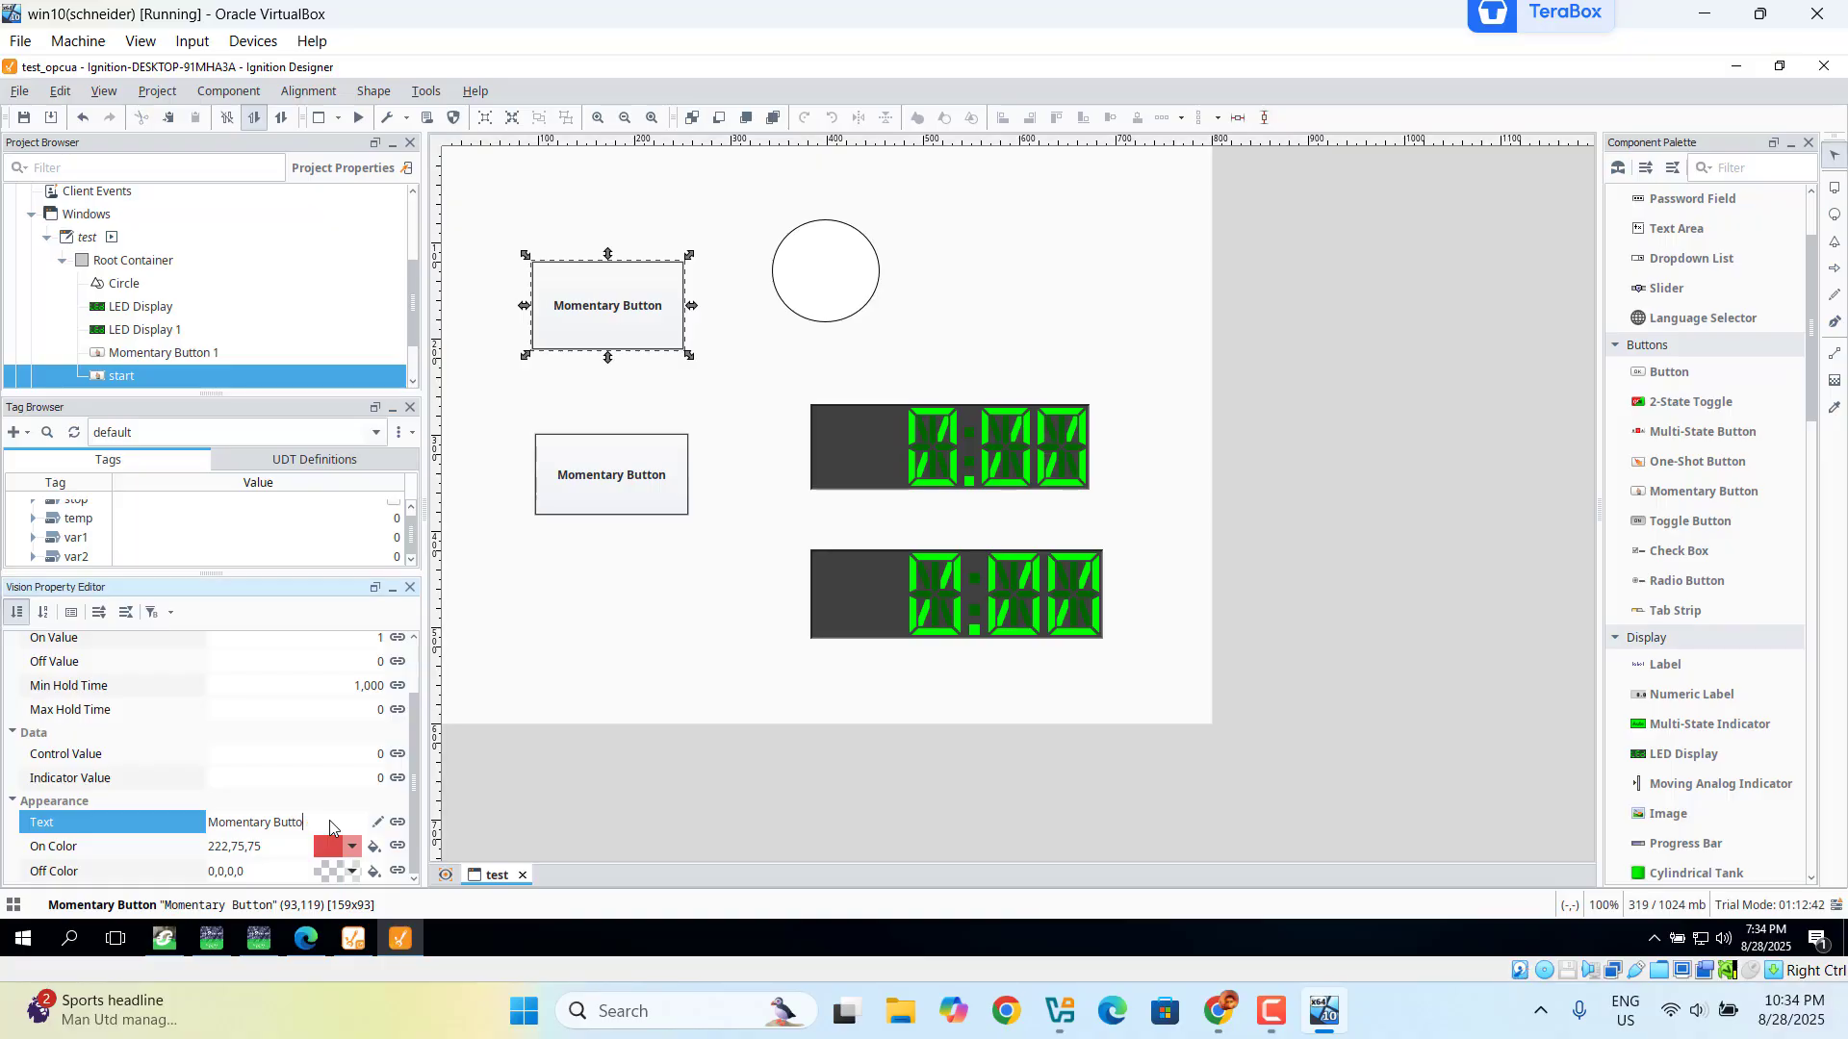
pyautogui.press('BackSpace')
pyautogui.press('BackSpace')
pyautogui.press('BackSpace')
pyautogui.press('BackSpace')
pyautogui.press('BackSpace')
pyautogui.press('BackSpace')
pyautogui.press('BackSpace')
pyautogui.press('BackSpace')
pyautogui.press('BackSpace')
pyautogui.press('BackSpace')
pyautogui.press('BackSpace')
pyautogui.press('BackSpace')
pyautogui.press('BackSpace')
pyautogui.press('BackSpace')
pyautogui.press('BackSpace')
pyautogui.write('start')
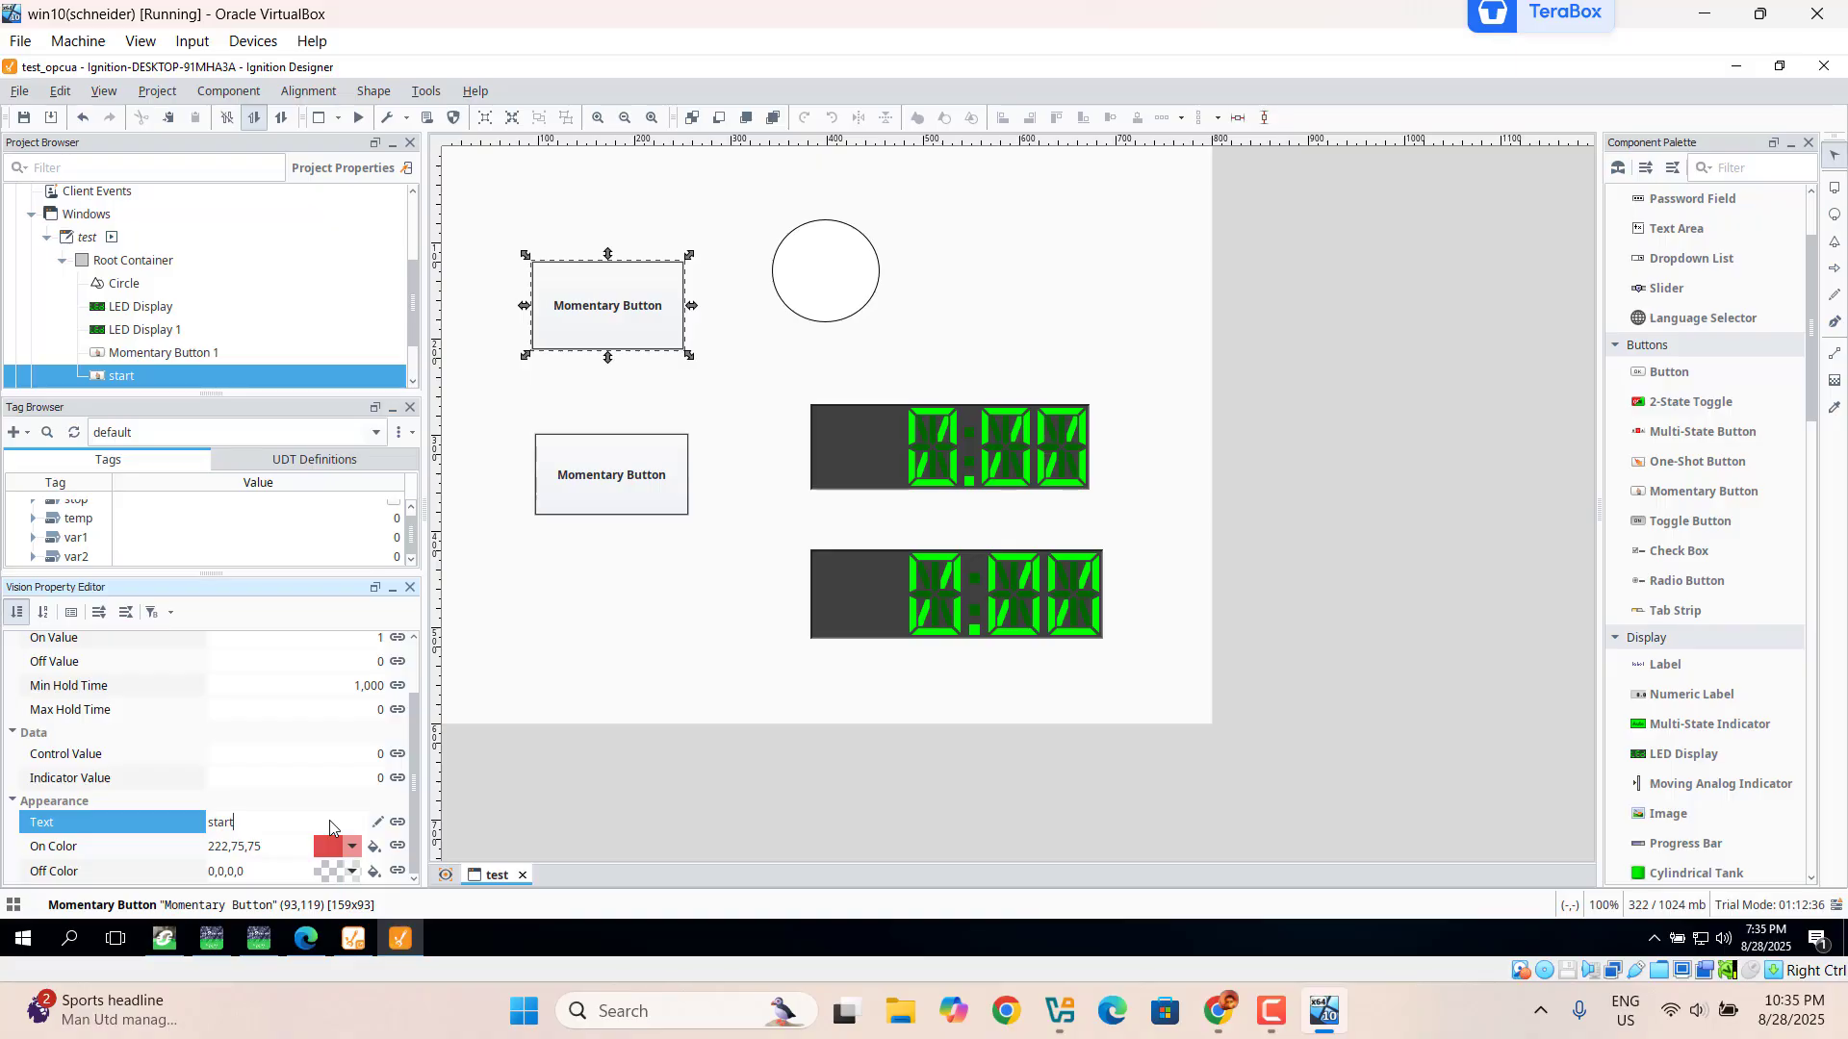
pyautogui.press('Return')
pyautogui.click(513, 800)
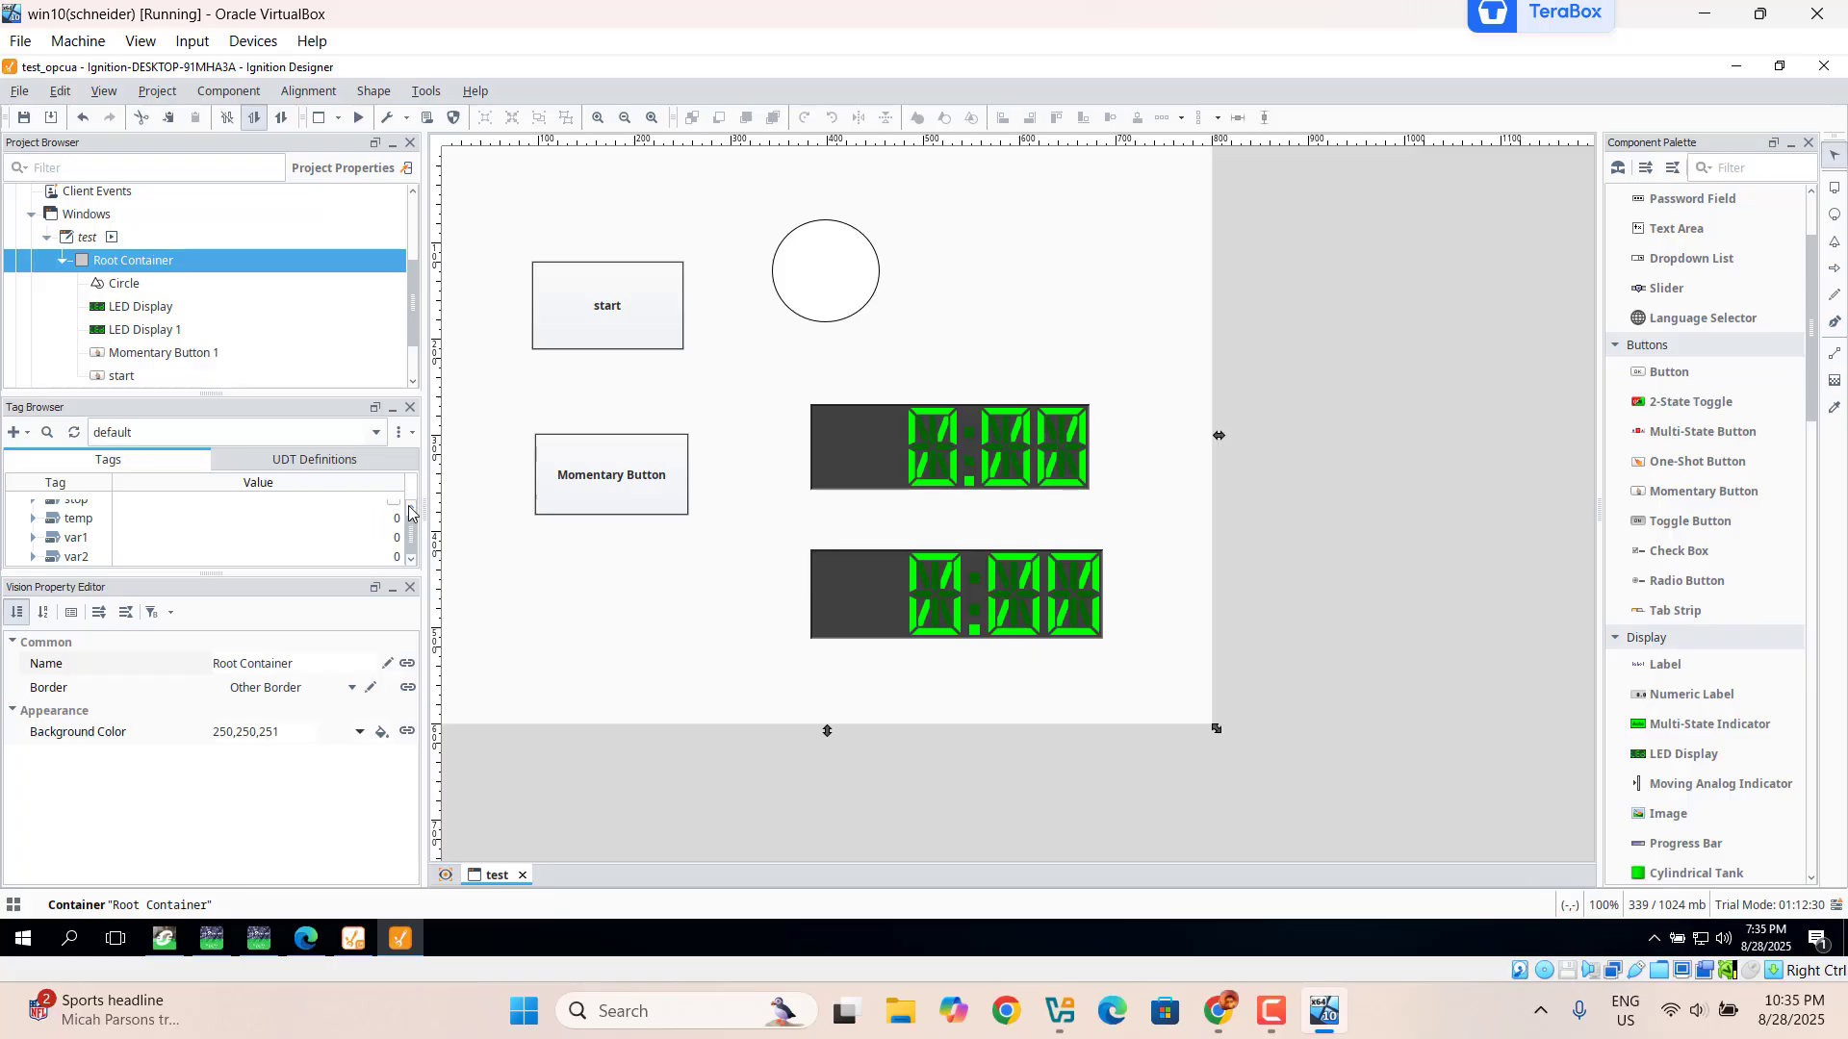
# Step: Bind the start tag to the start button by dropping it from the Tag Browser
pyautogui.scroll(2, 409, 513)
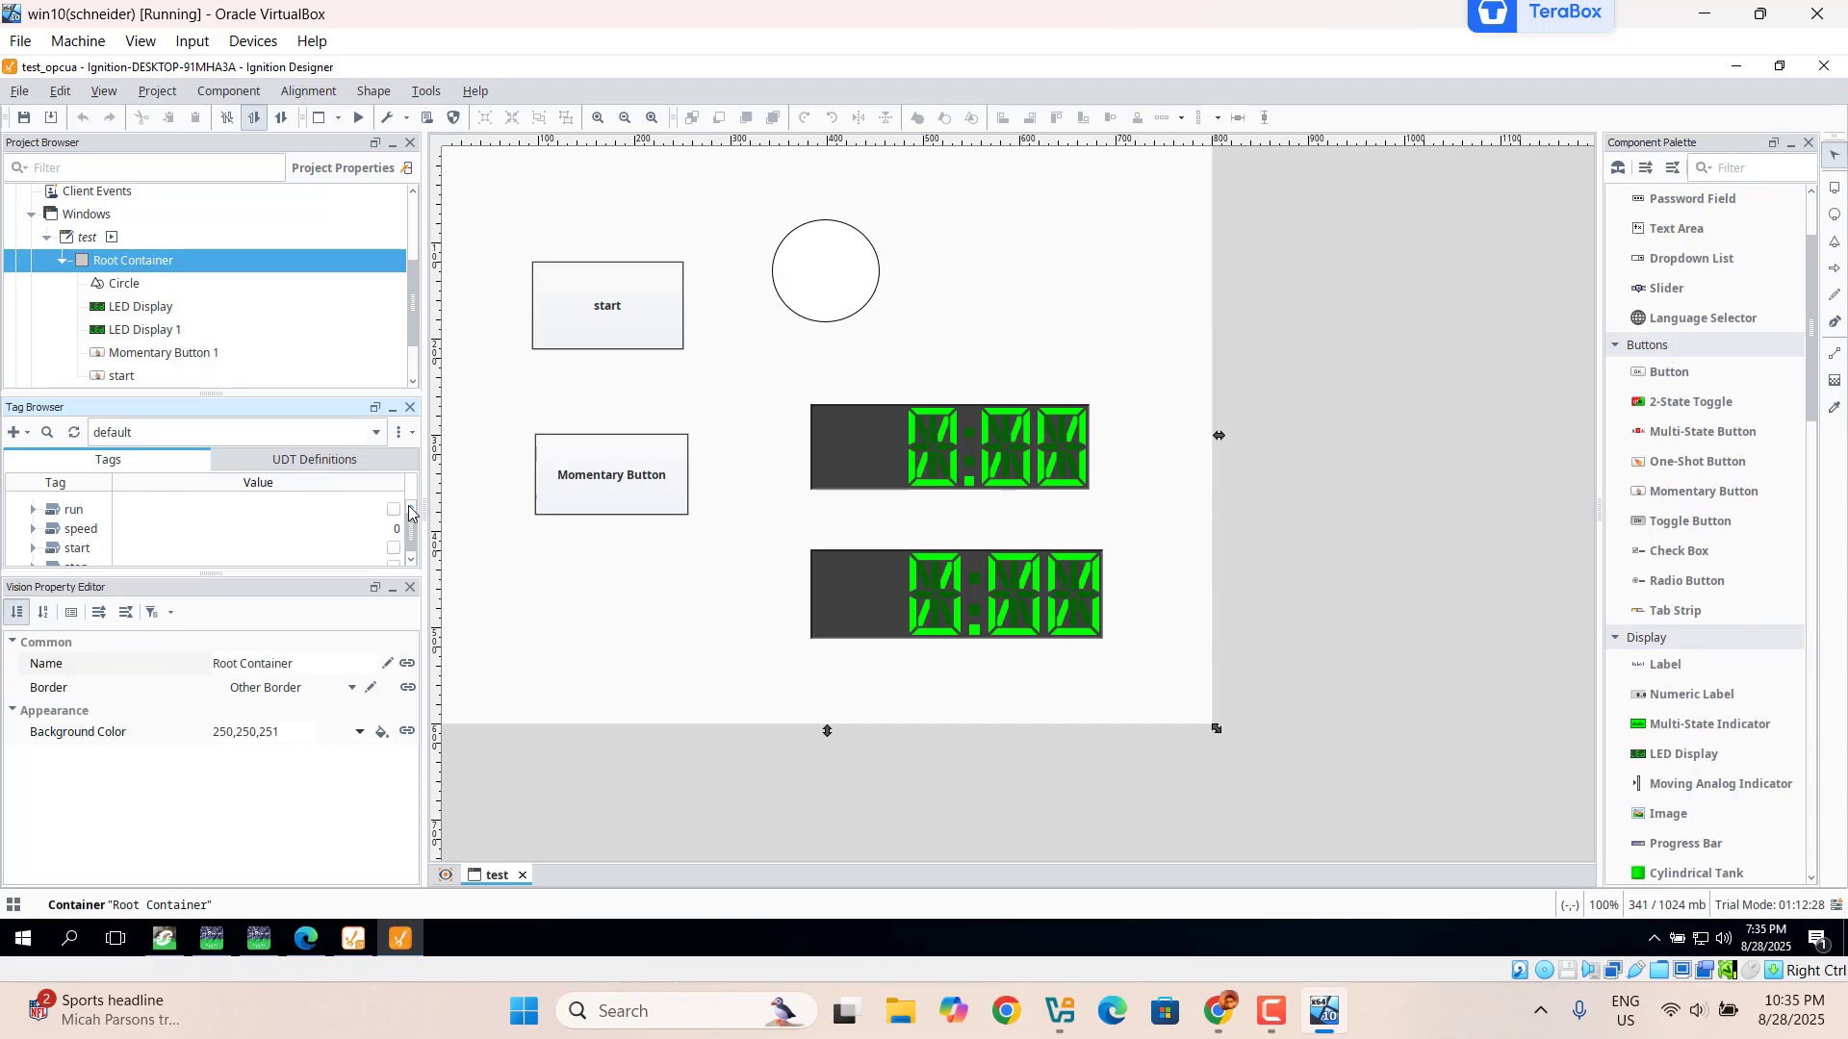
pyautogui.click(586, 326)
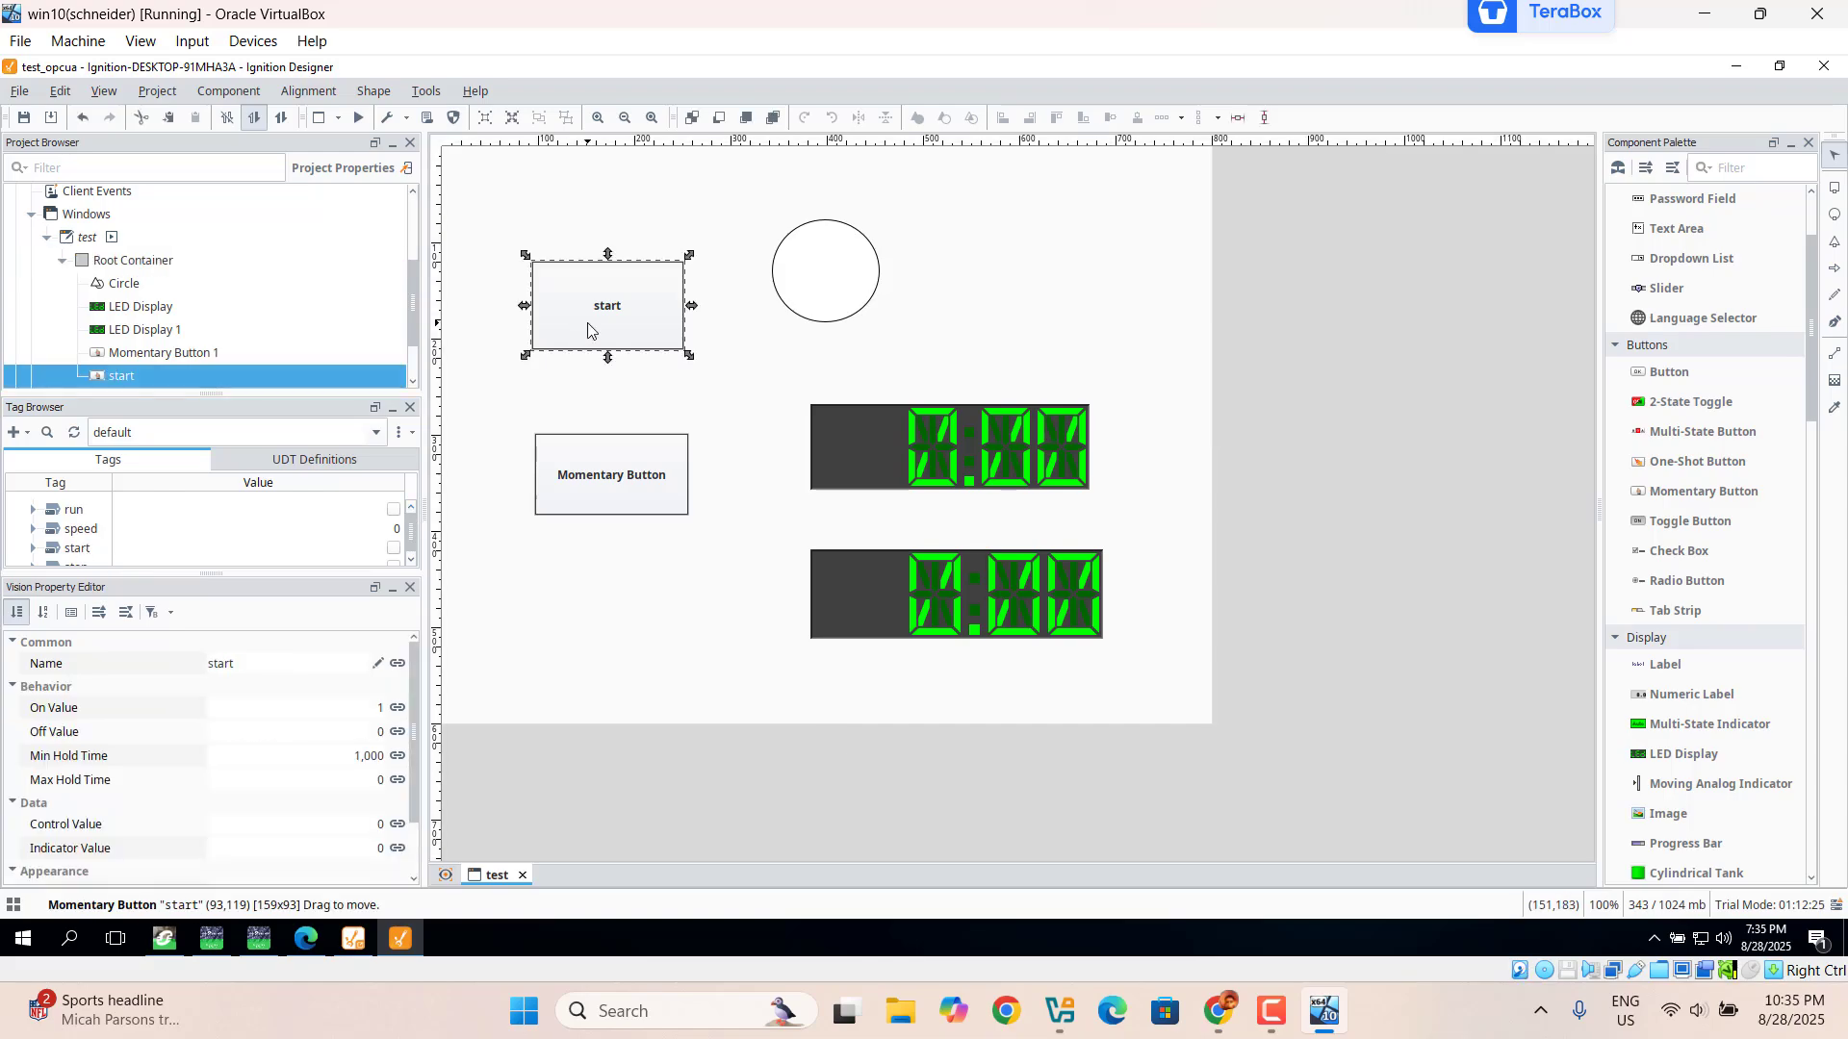
pyautogui.click(75, 548)
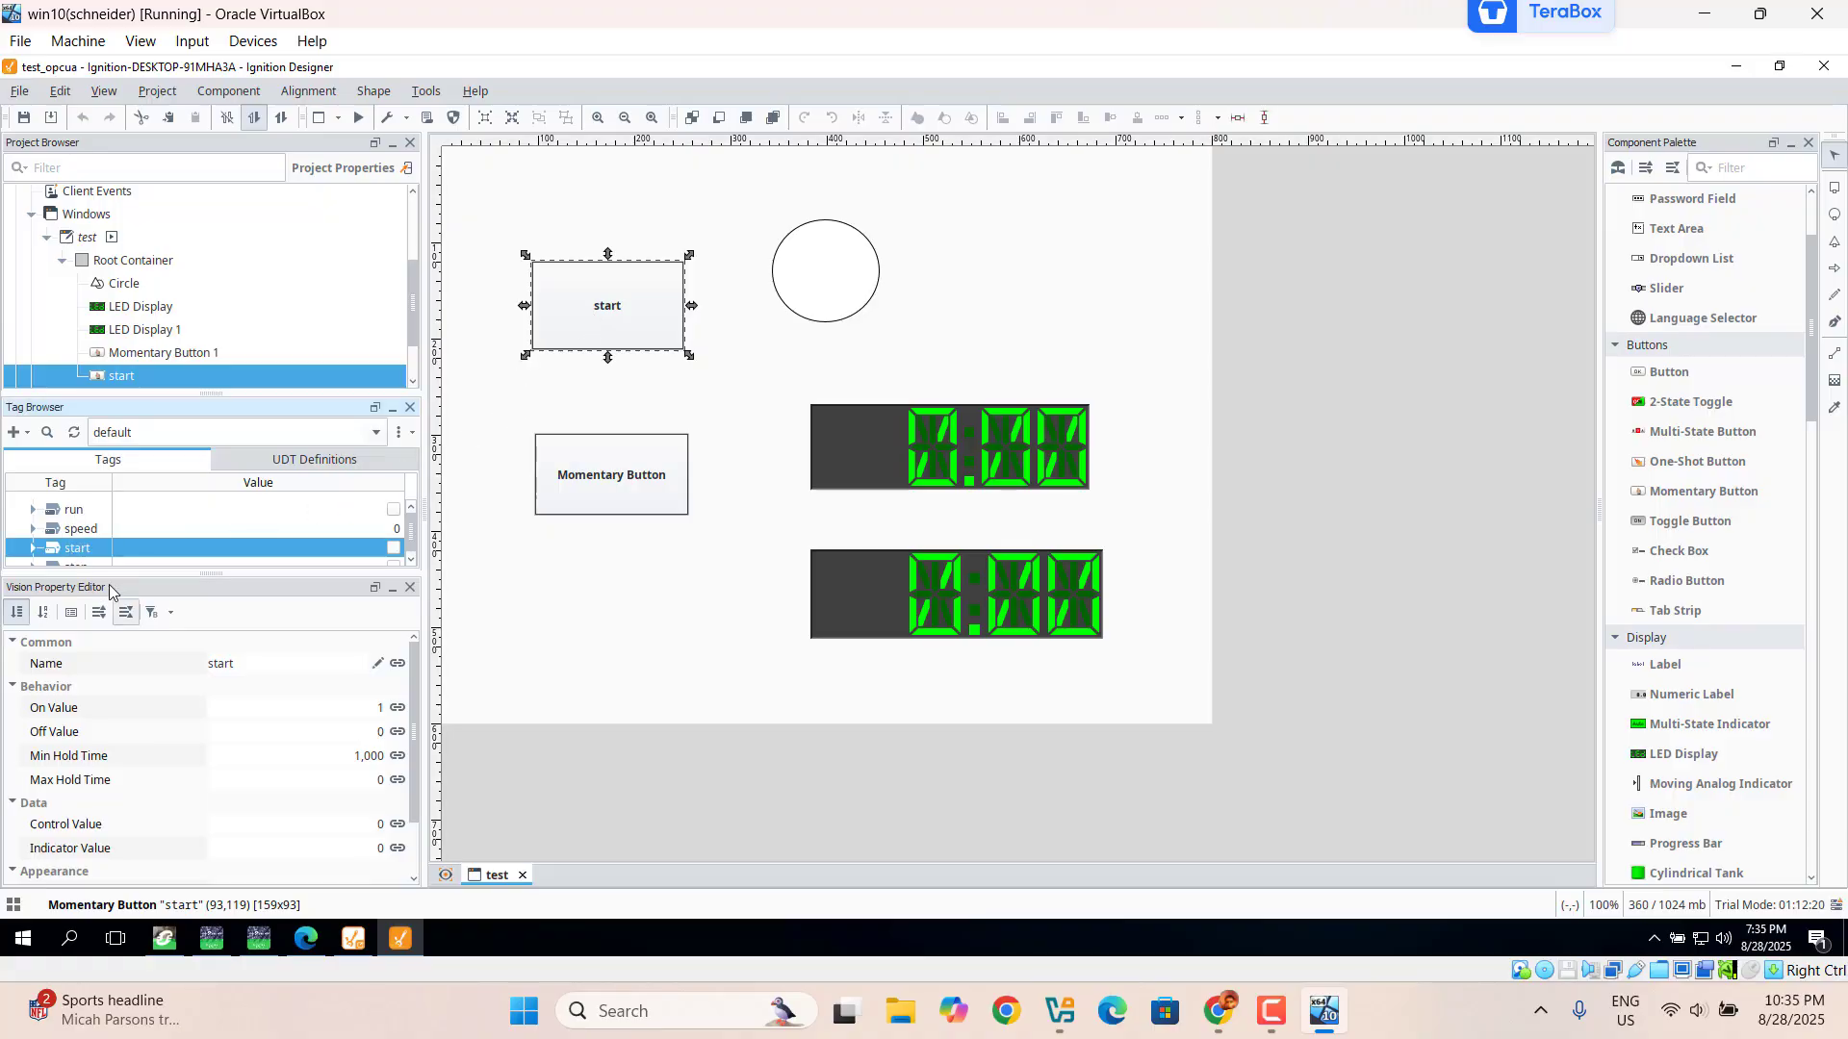
pyautogui.moveTo(63, 553); pyautogui.dragTo(606, 309)
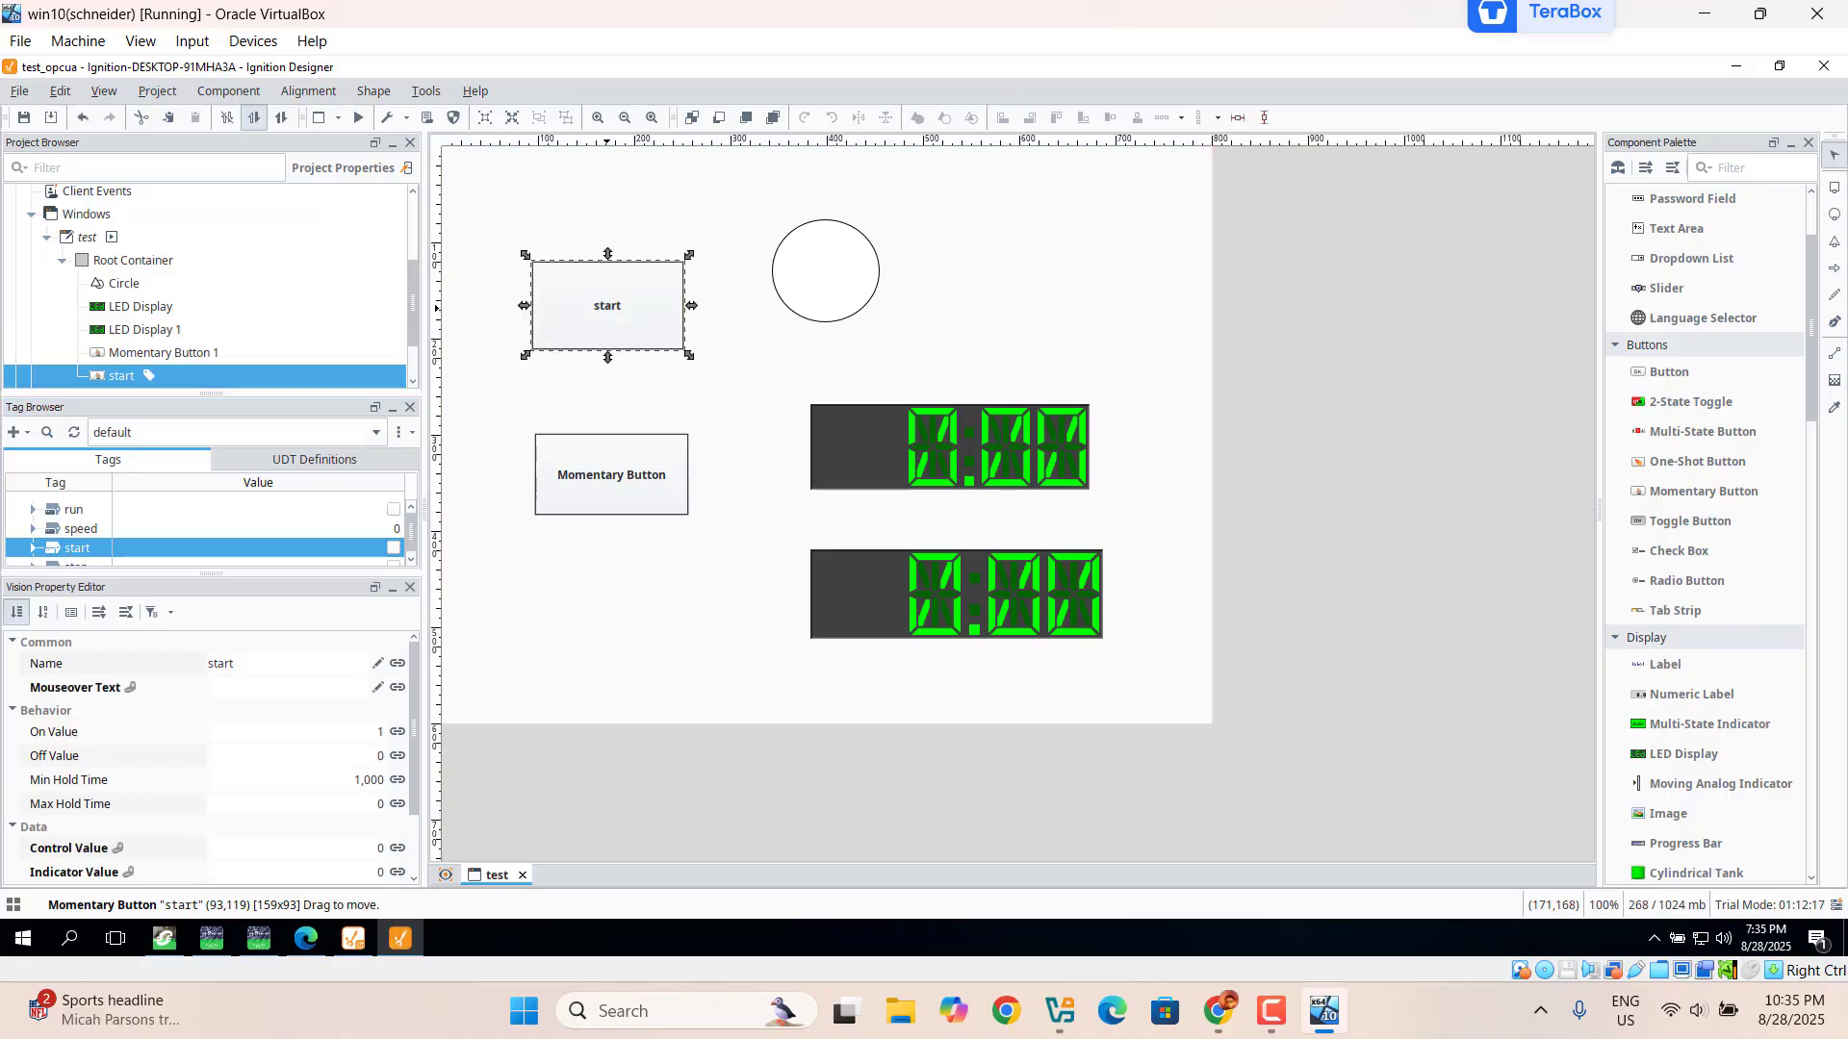
pyautogui.click(415, 384)
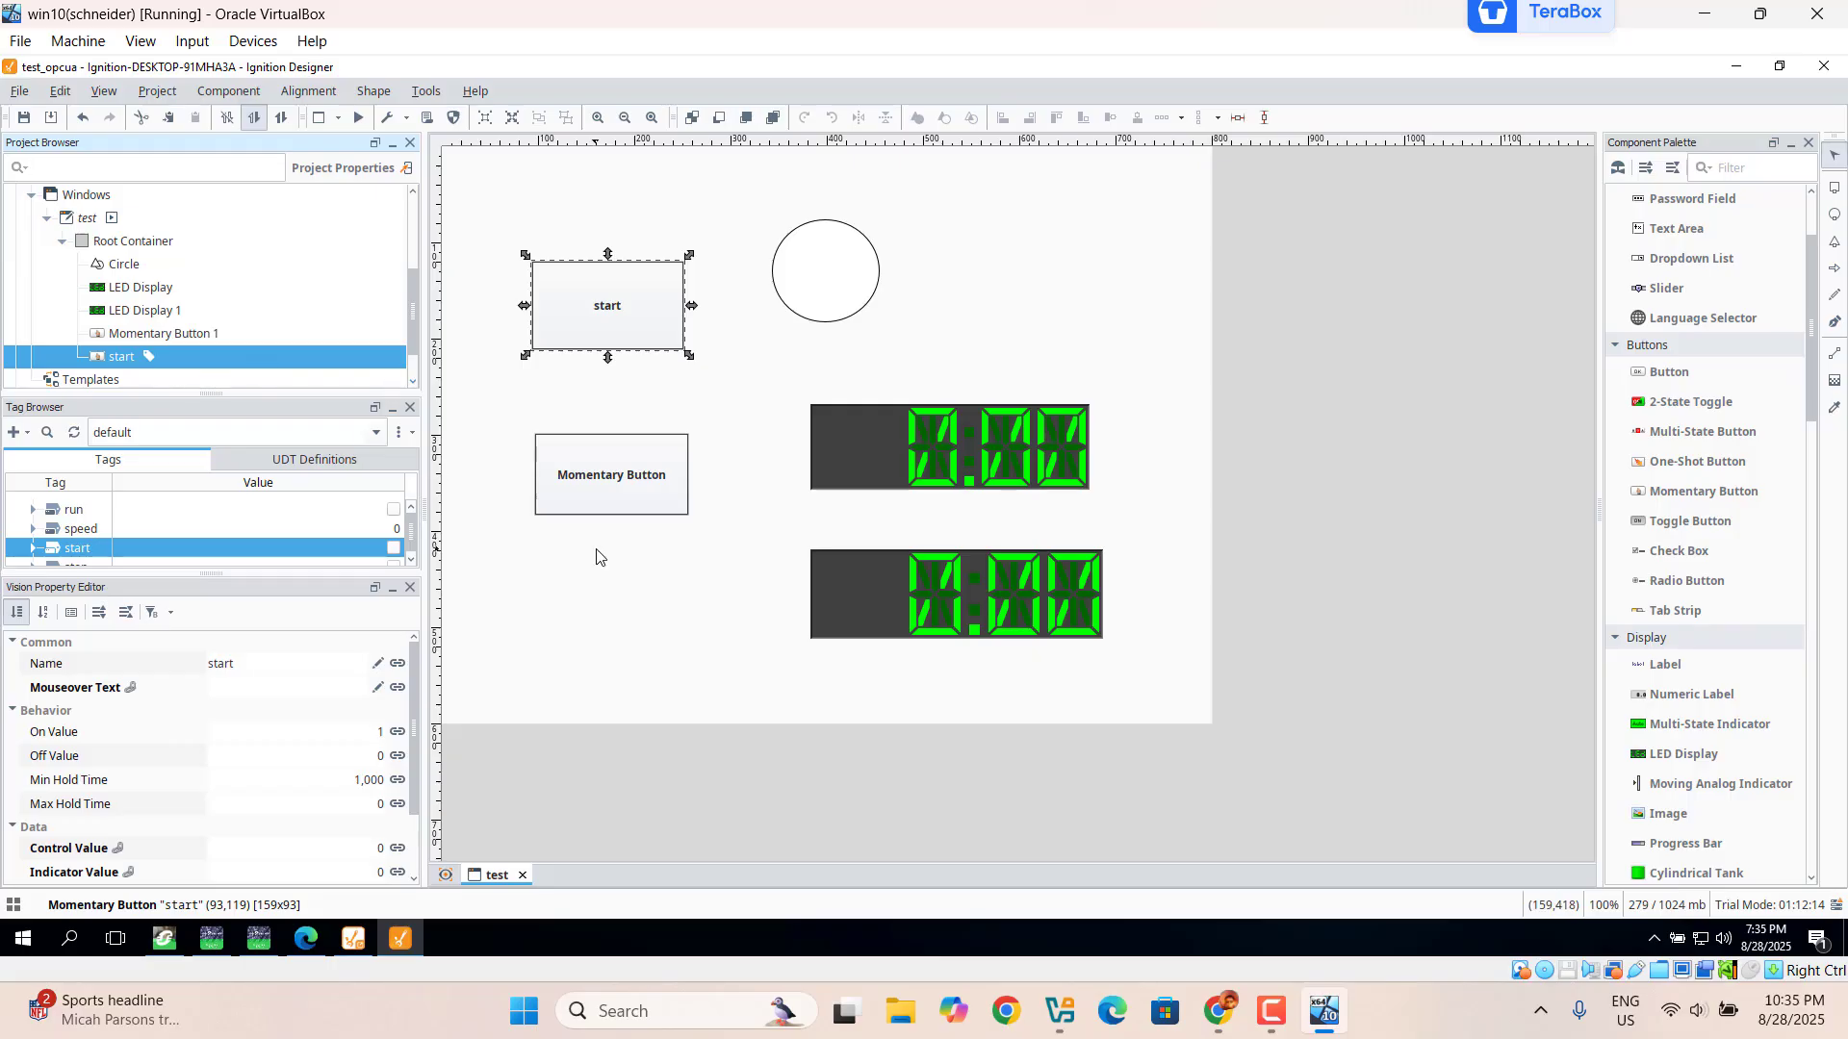
# Step: Set the lower button's Name and Text properties to stop
pyautogui.click(637, 484)
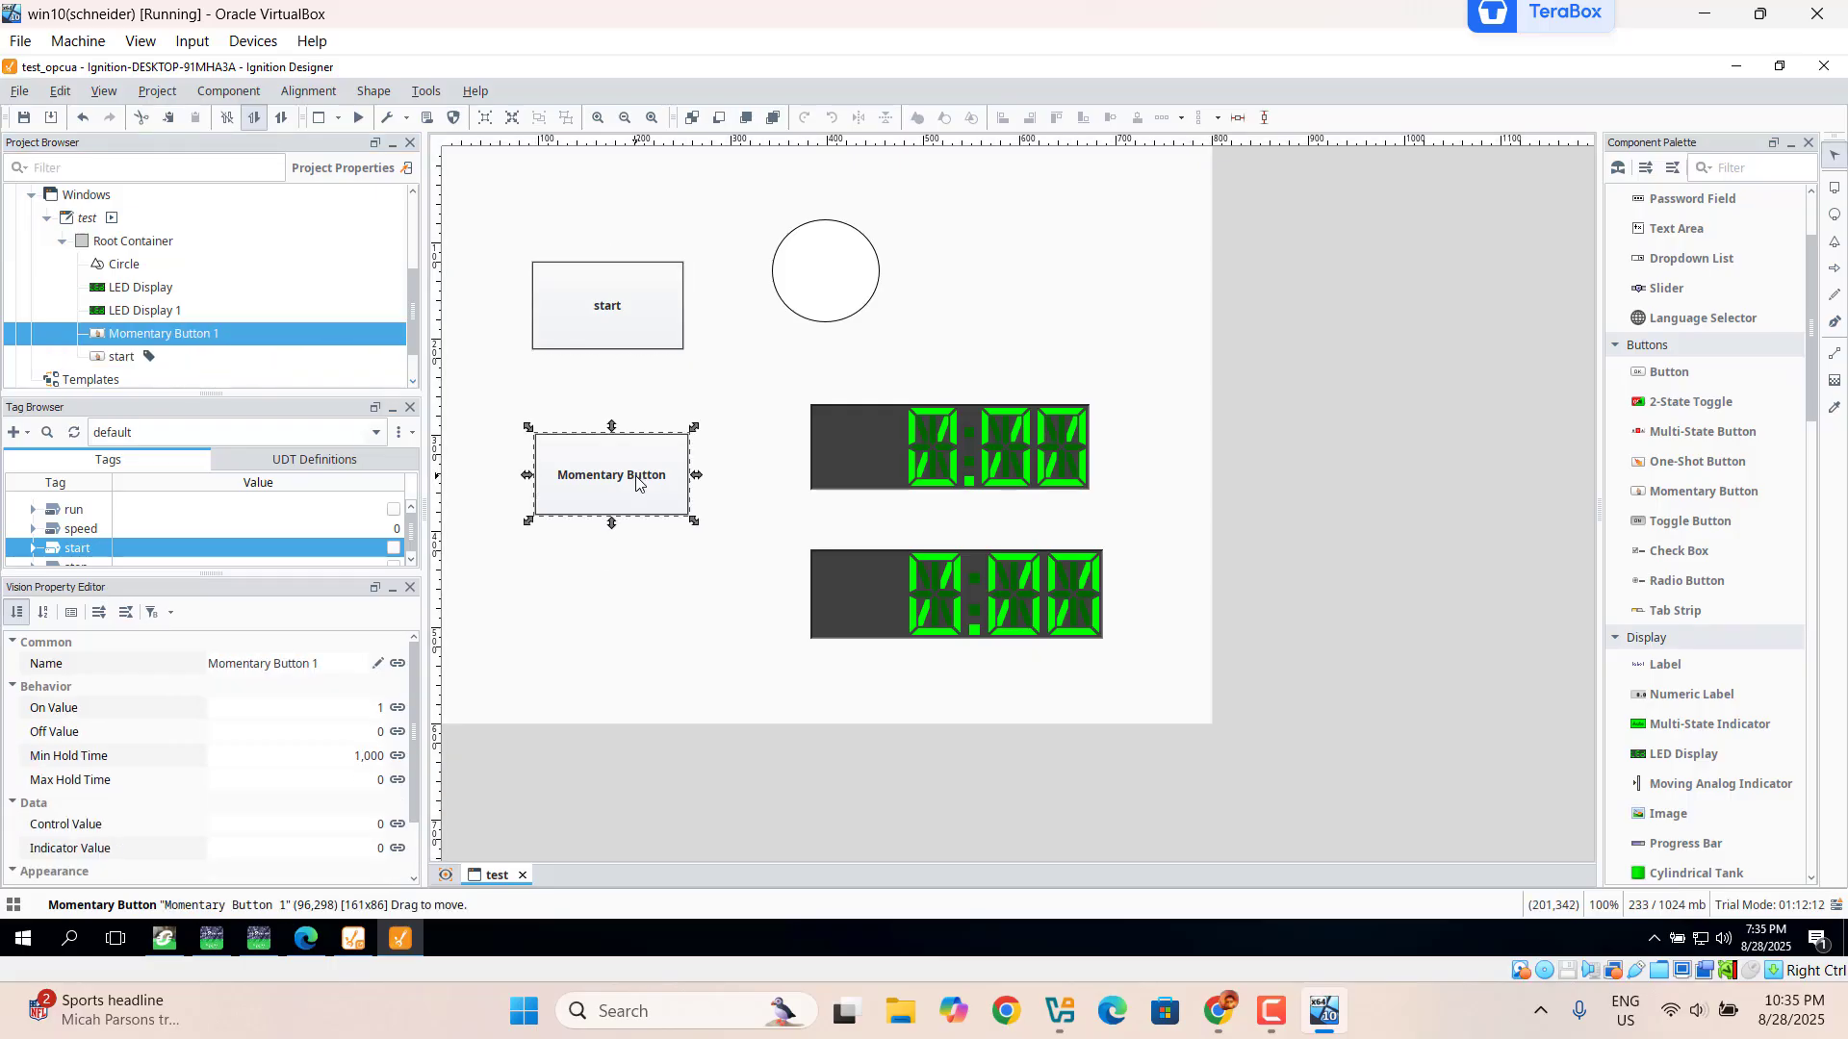
pyautogui.doubleClick(330, 673)
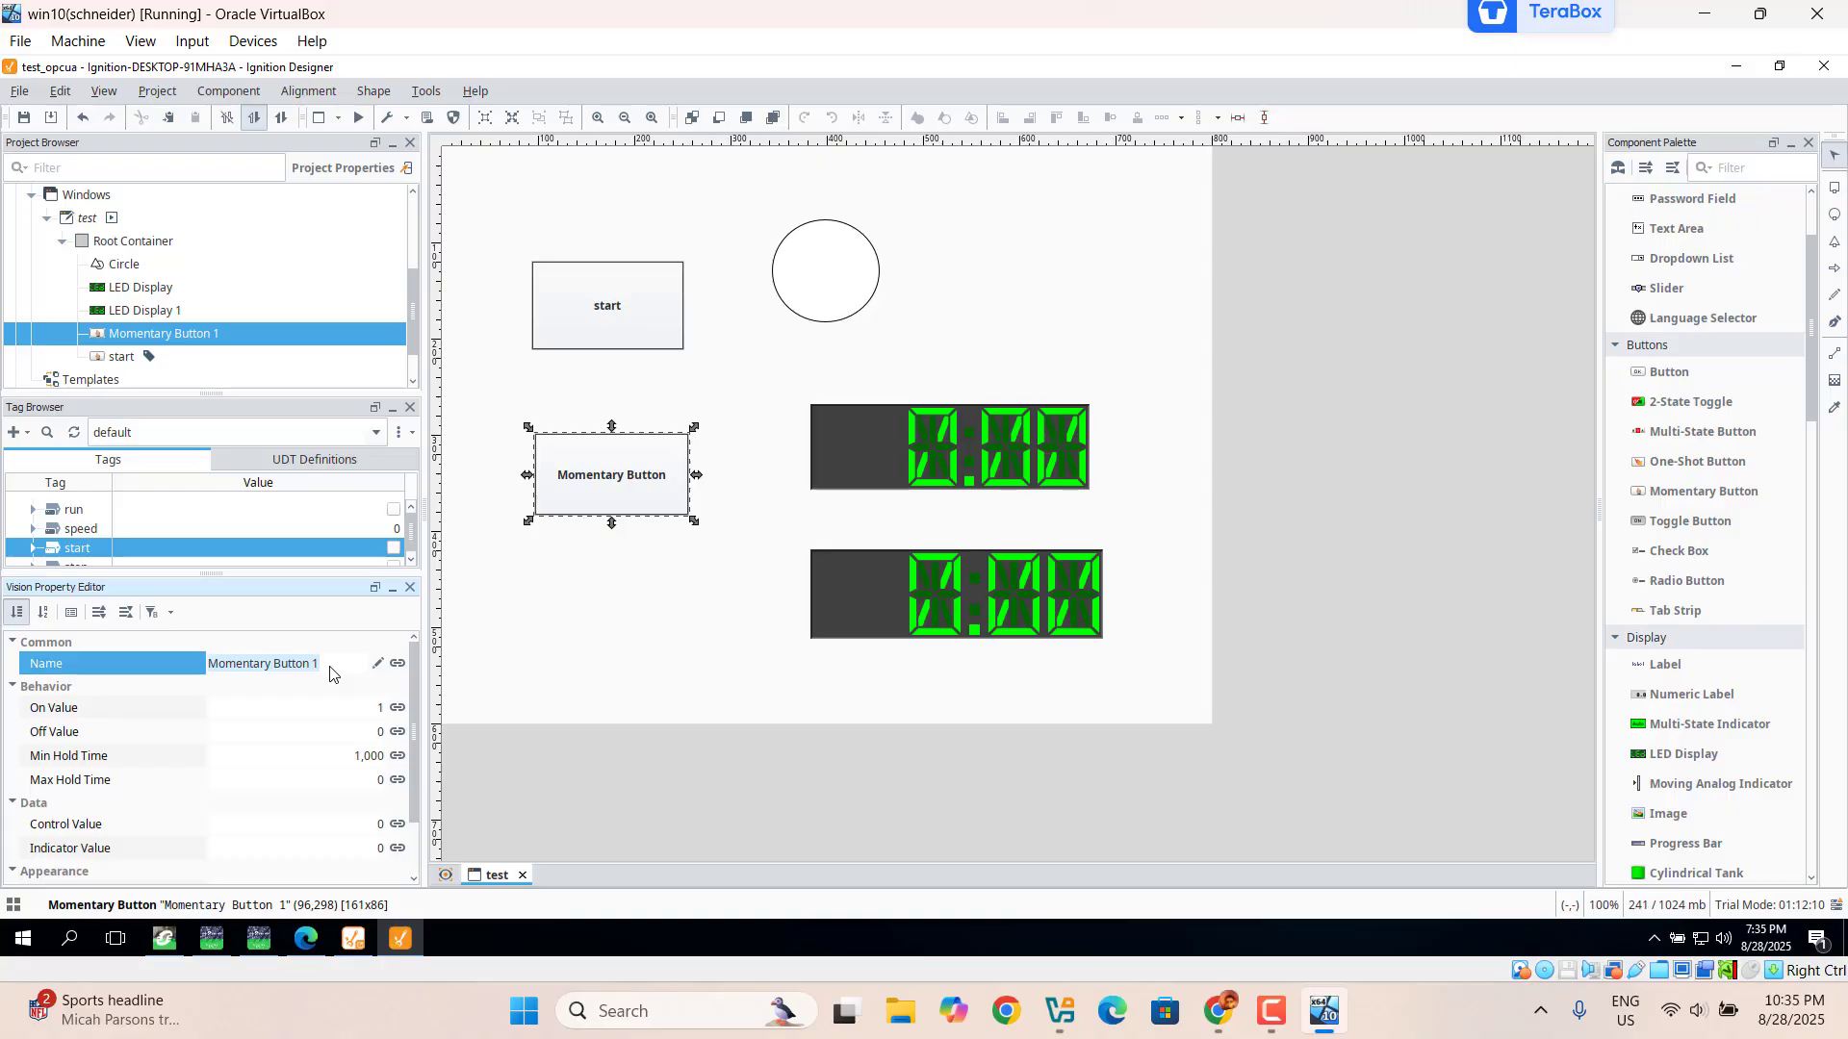
pyautogui.write('stop')
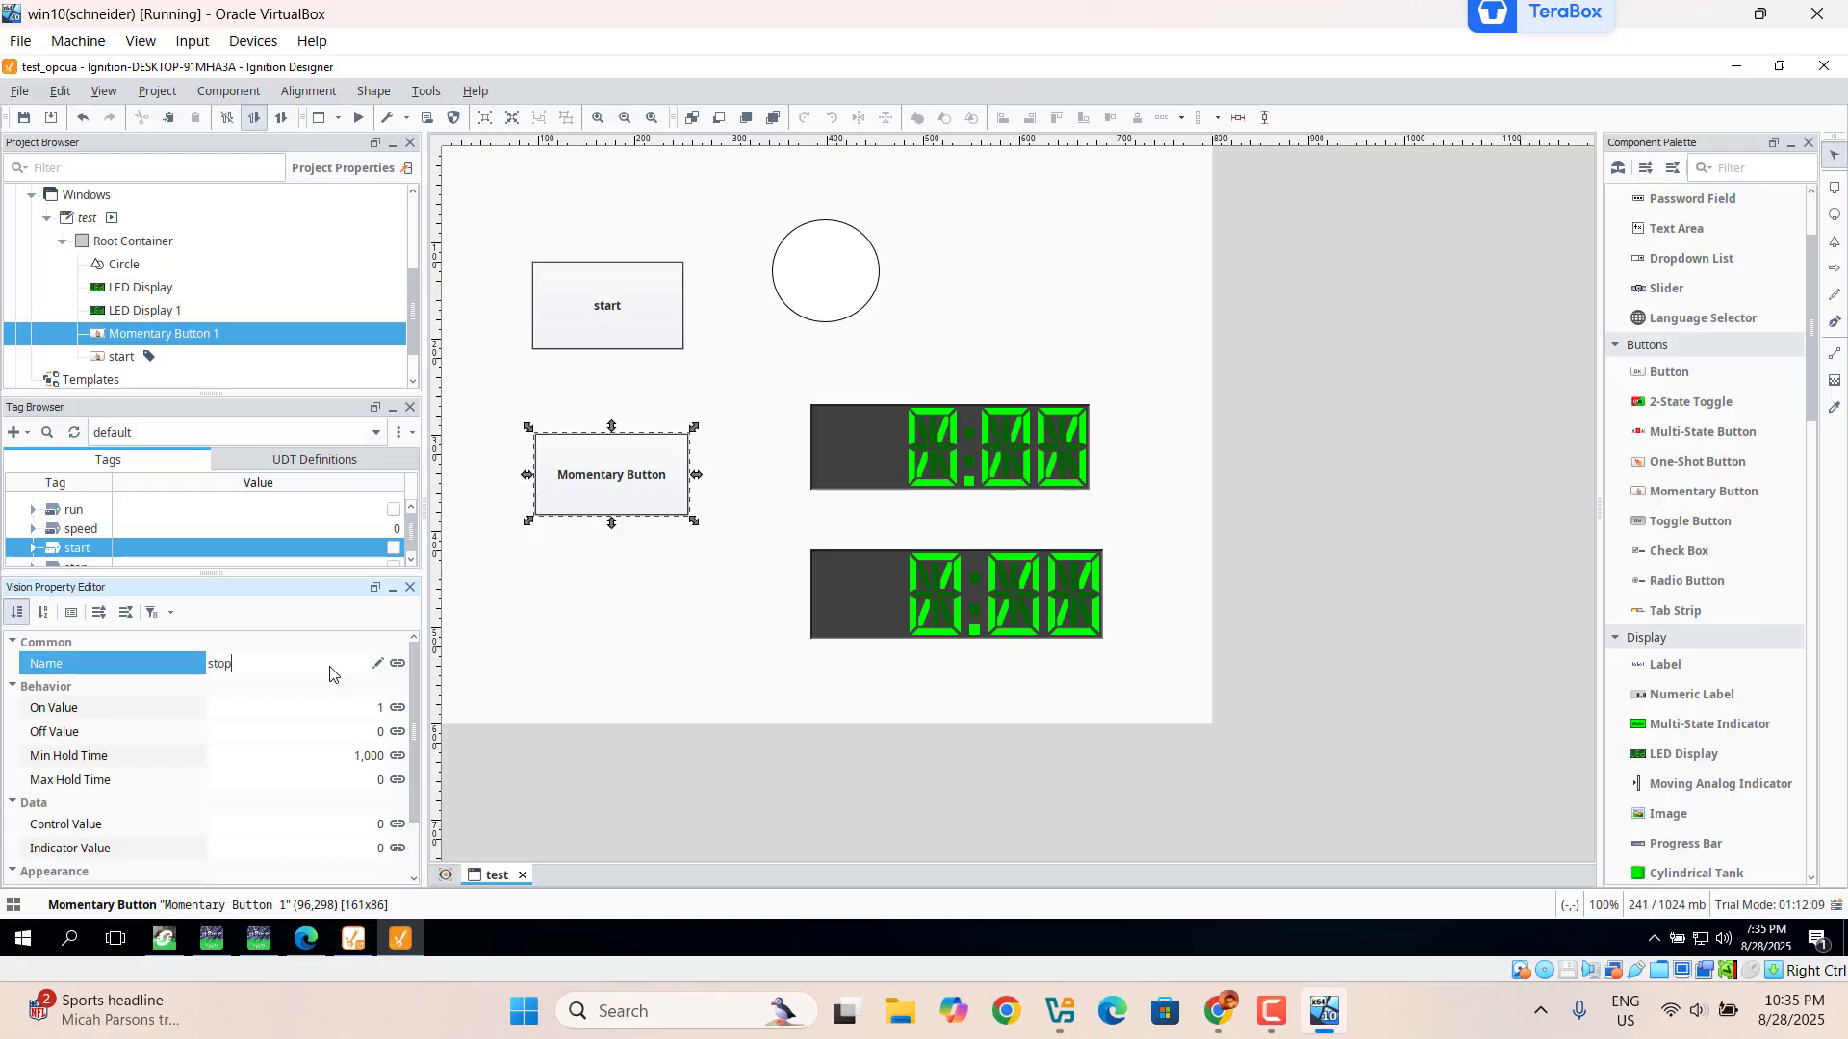
pyautogui.press('Return')
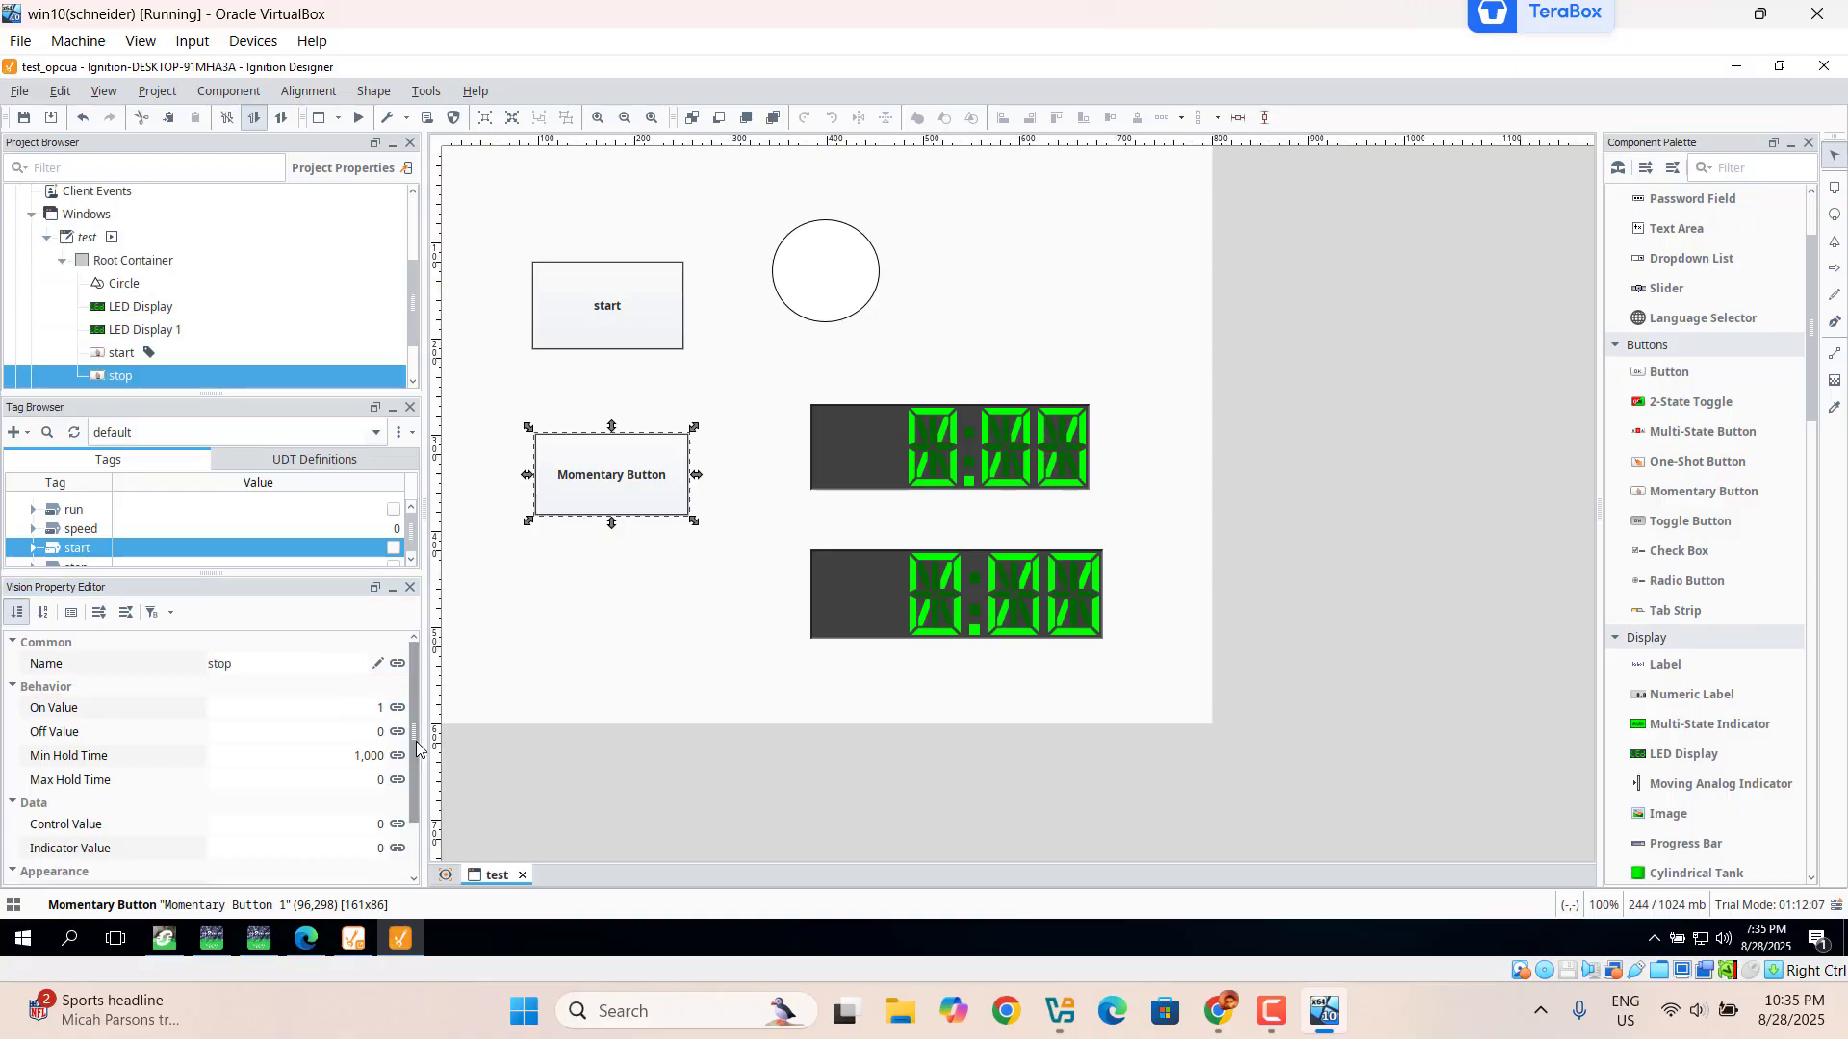
pyautogui.moveTo(416, 741); pyautogui.dragTo(416, 794)
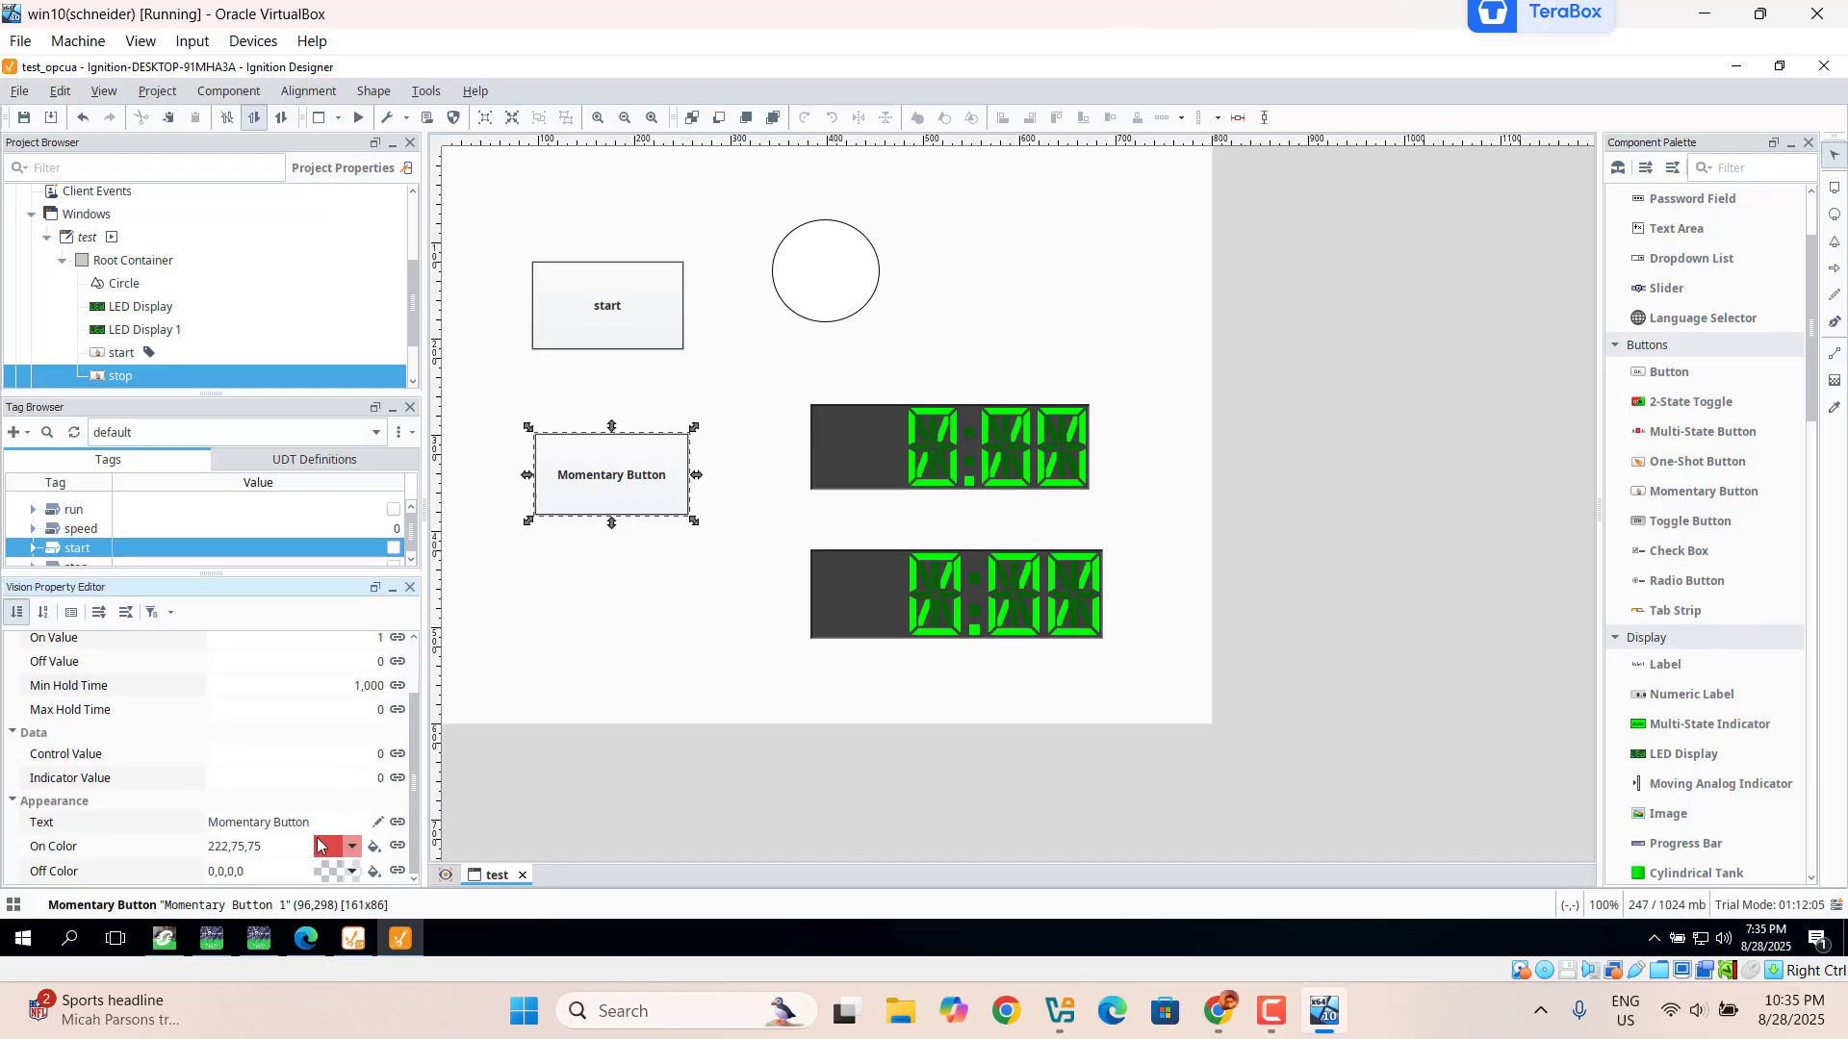
pyautogui.click(300, 829)
pyautogui.click(320, 821)
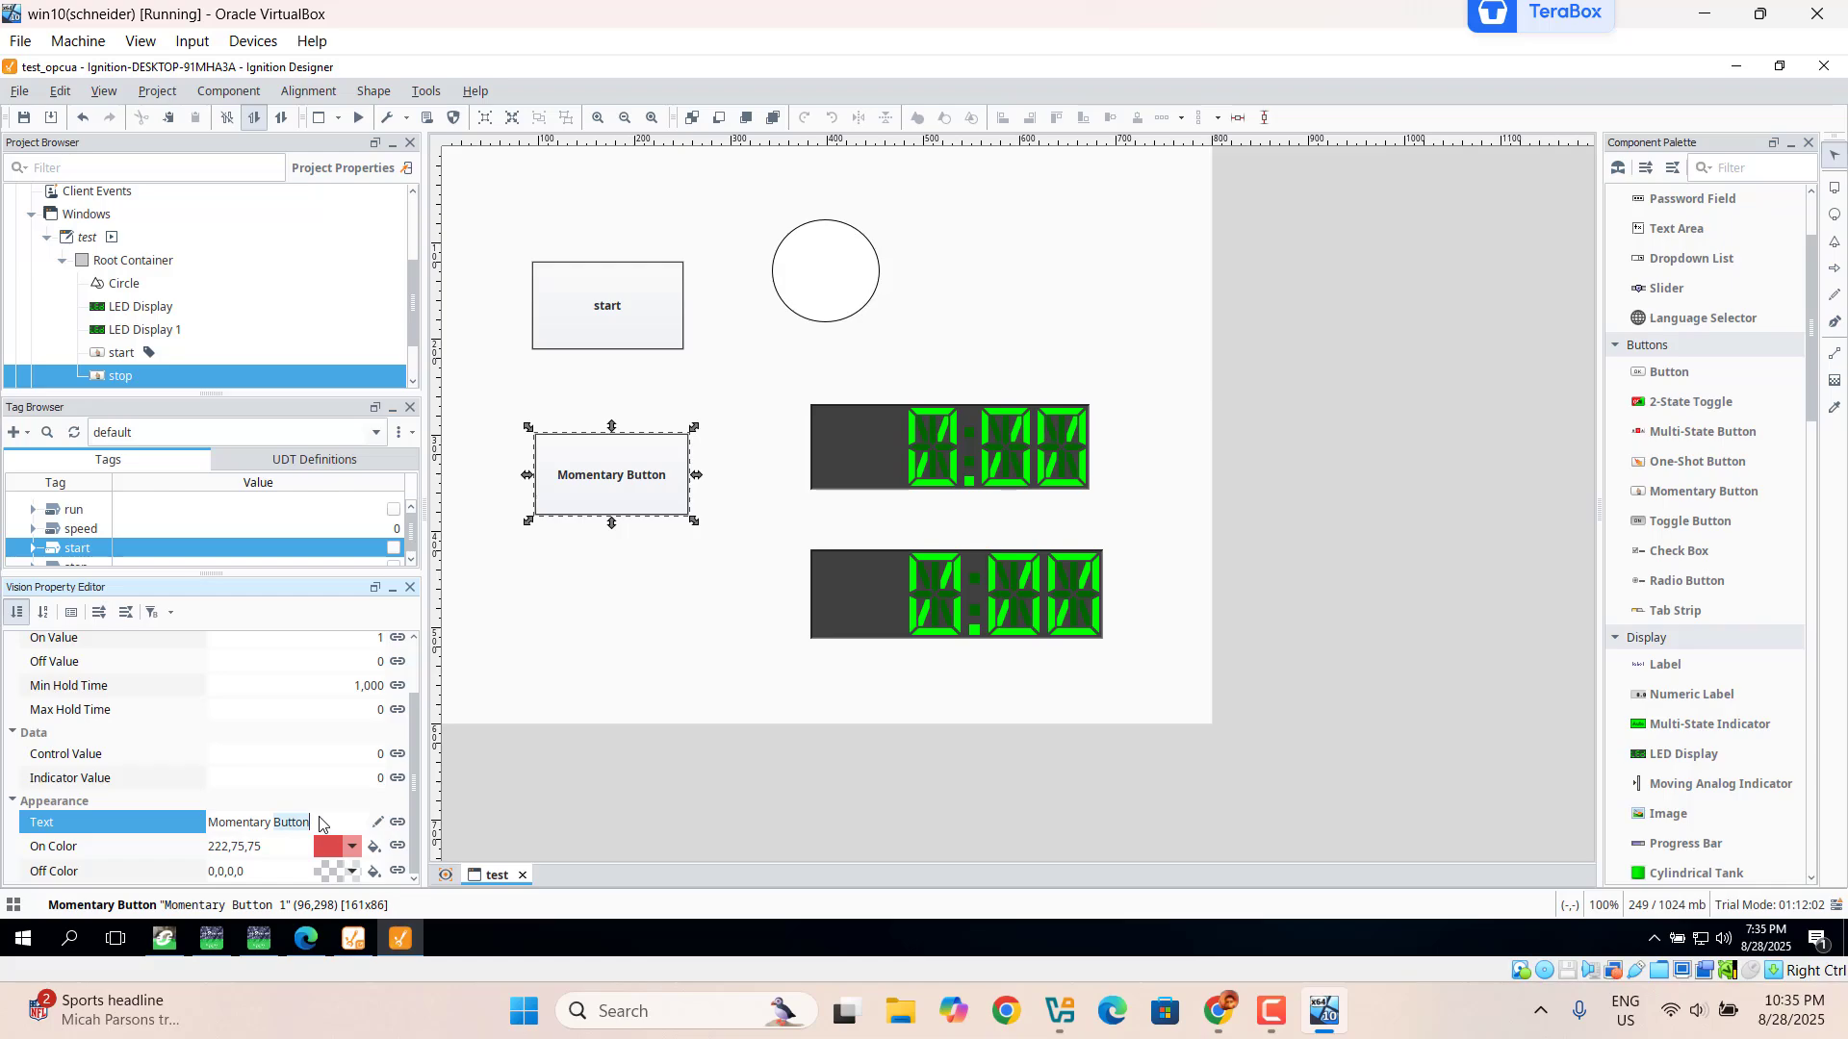
pyautogui.hotkey('ctrl', 'a')
pyautogui.write('stop')
pyautogui.press('Return')
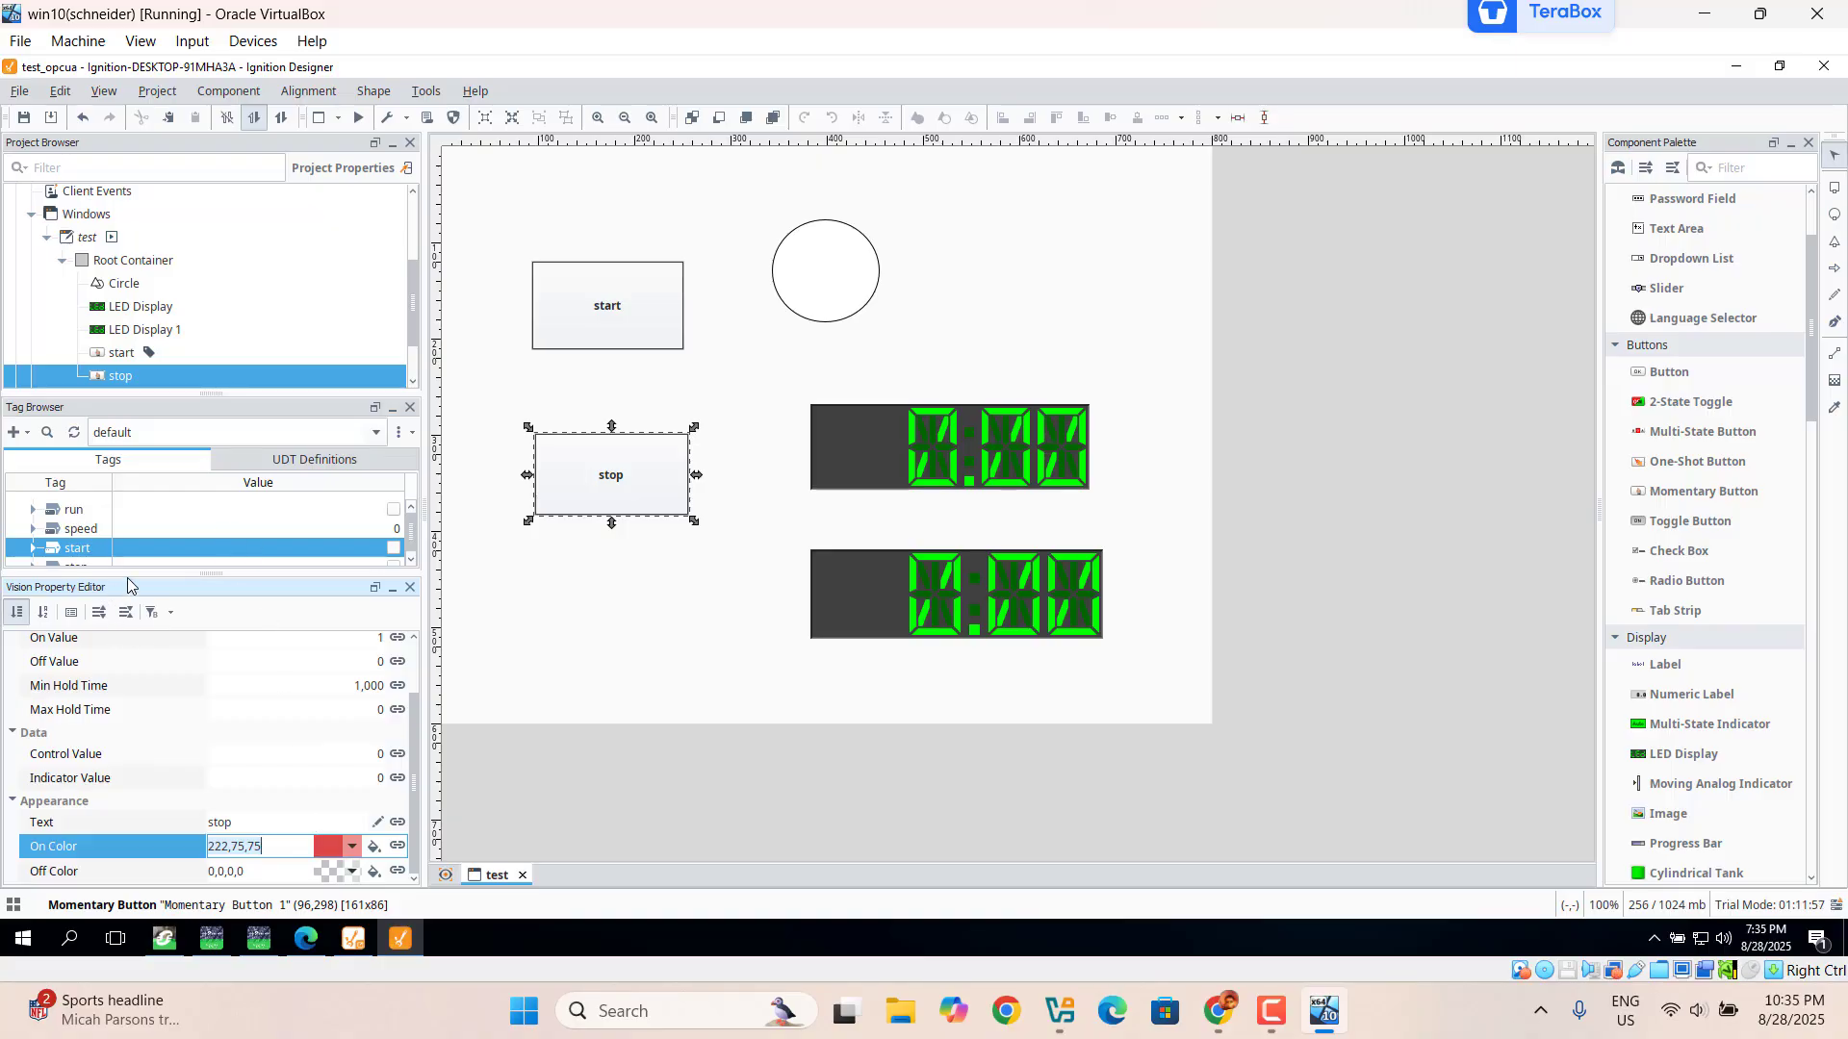
# Step: Bind the stop tag to the stop button by dropping it from the Tag Browser
pyautogui.doubleClick(411, 563)
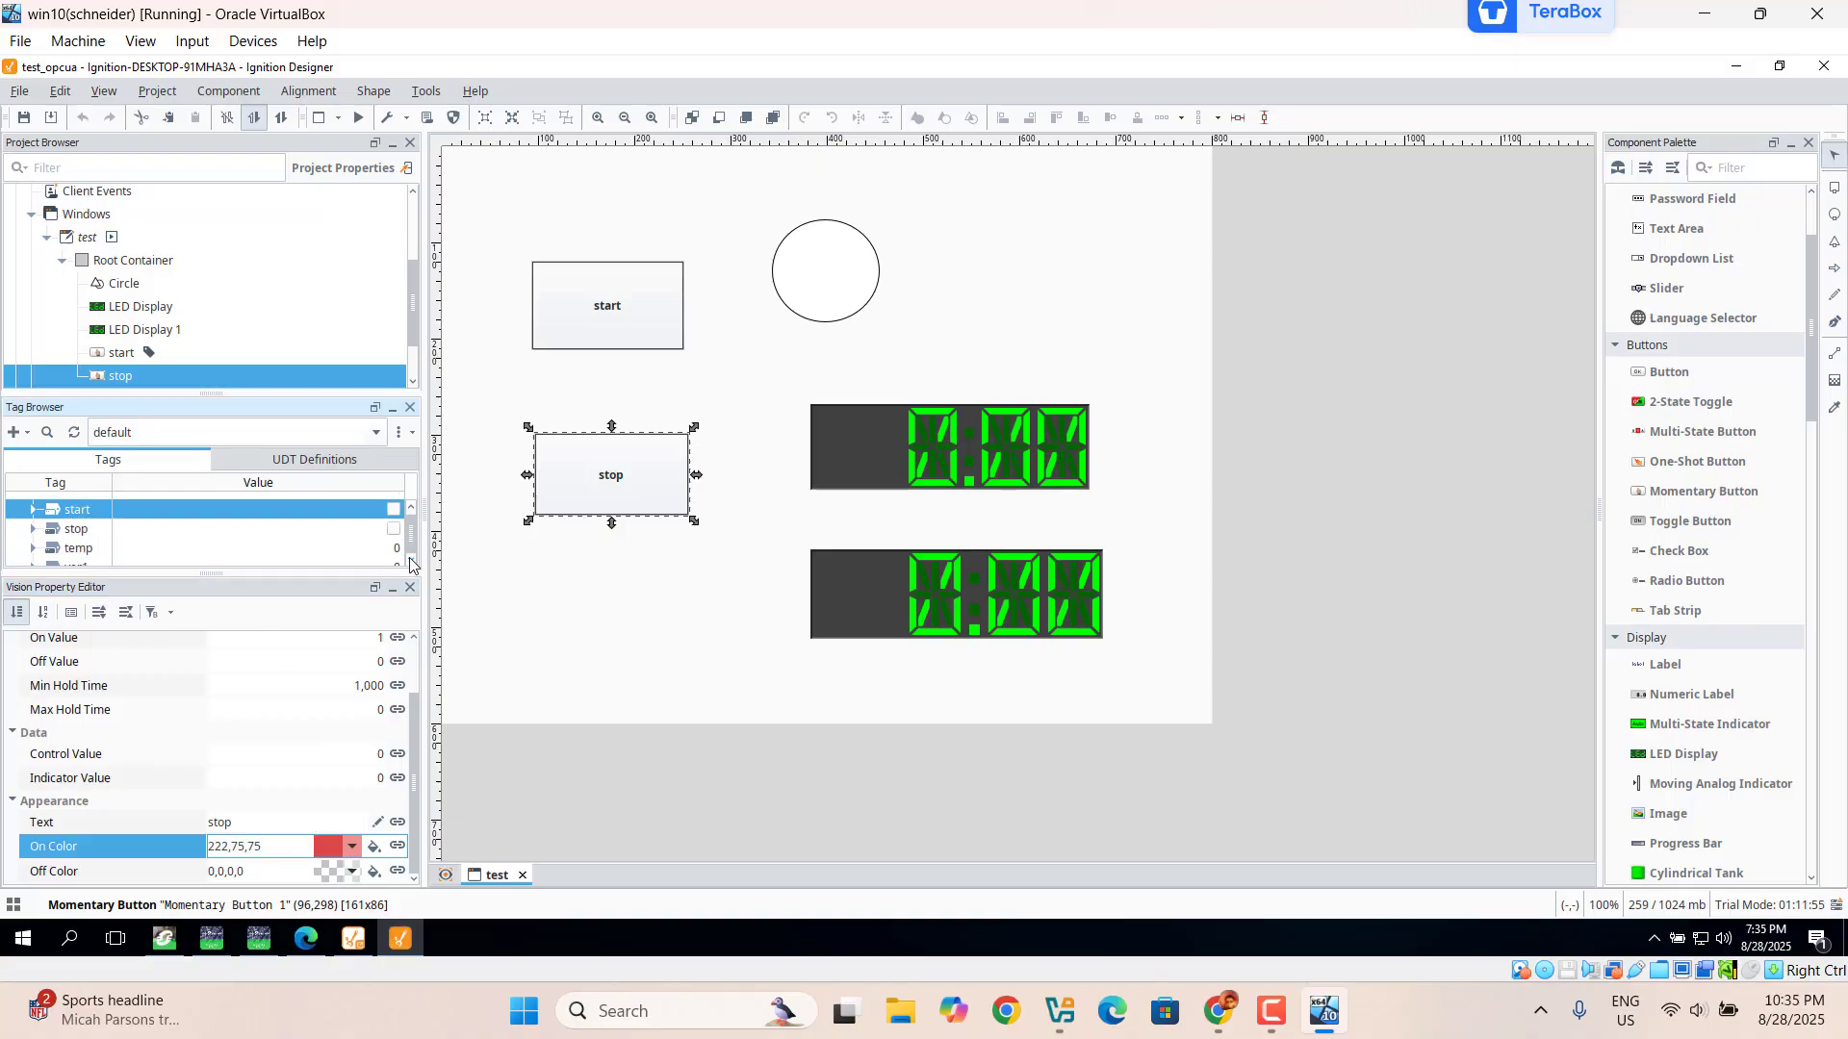
pyautogui.moveTo(70, 535); pyautogui.dragTo(600, 478)
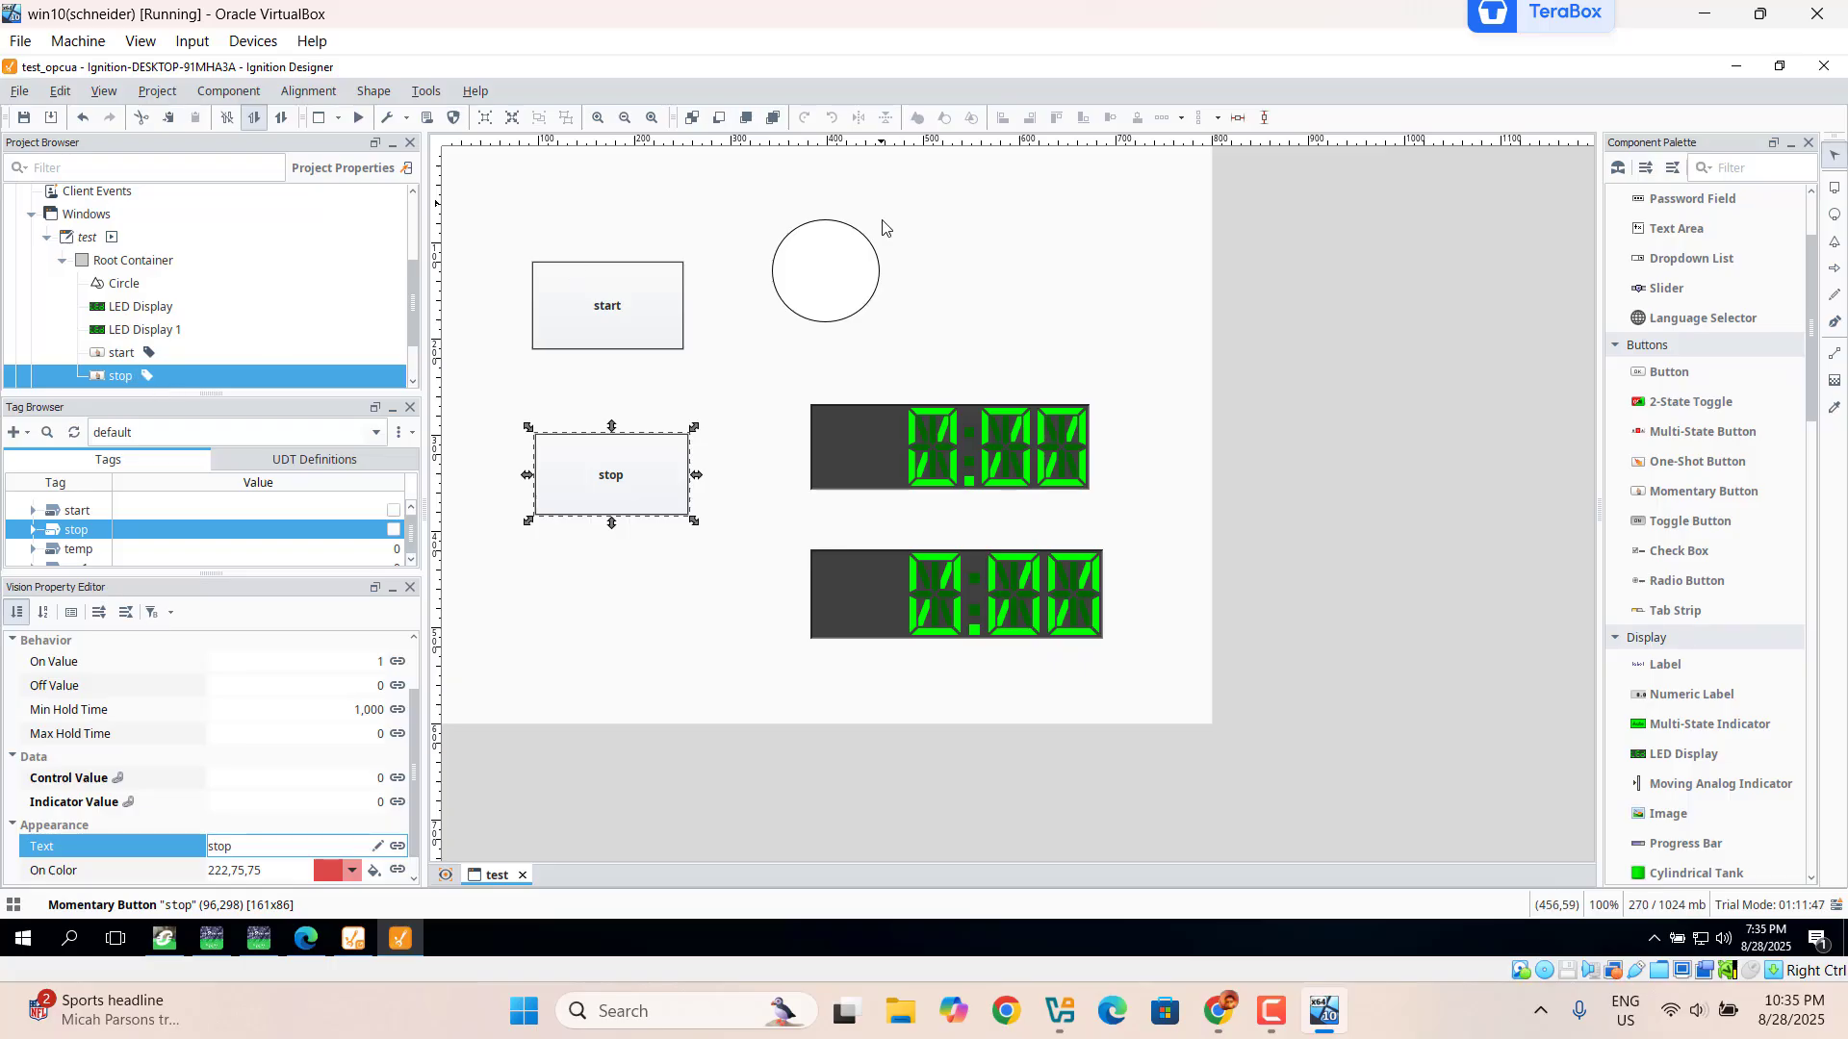
pyautogui.click(843, 271)
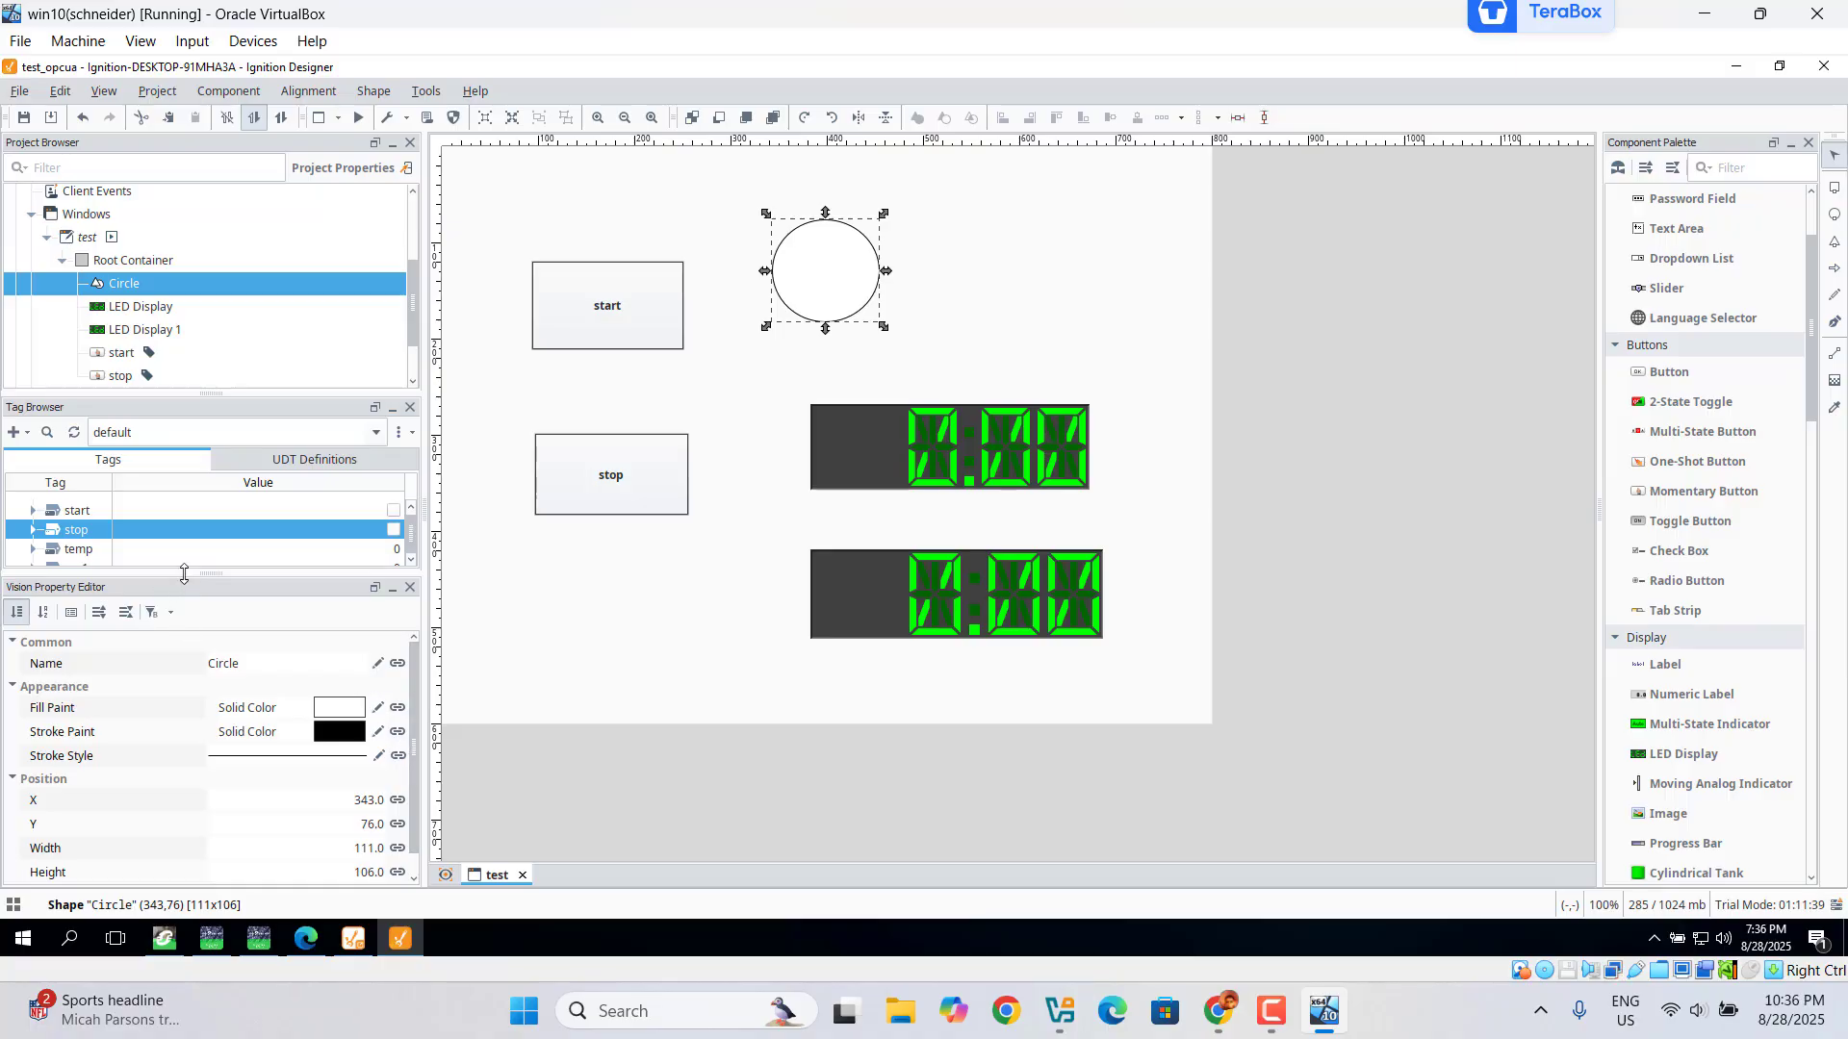
# Step: Drop the run tag from the Tag Browser onto the circle
pyautogui.moveTo(184, 573); pyautogui.dragTo(169, 623)
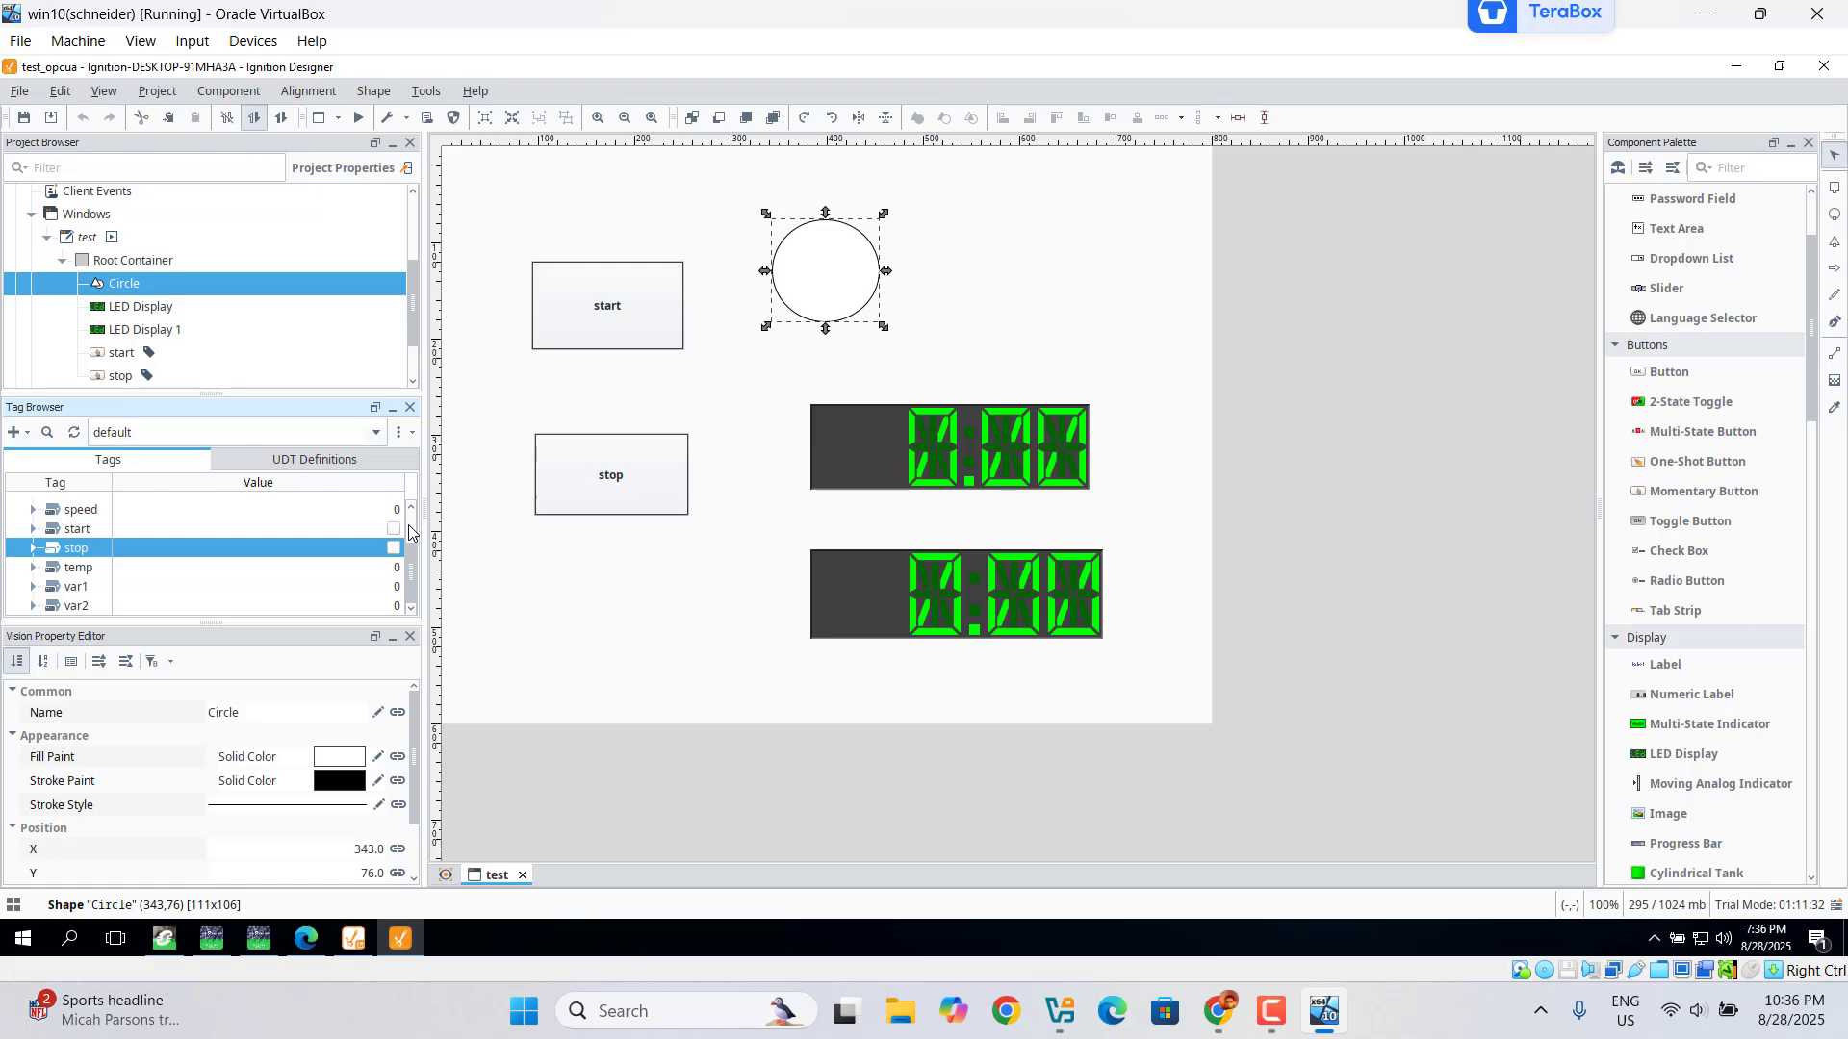
pyautogui.scroll(1, 411, 528)
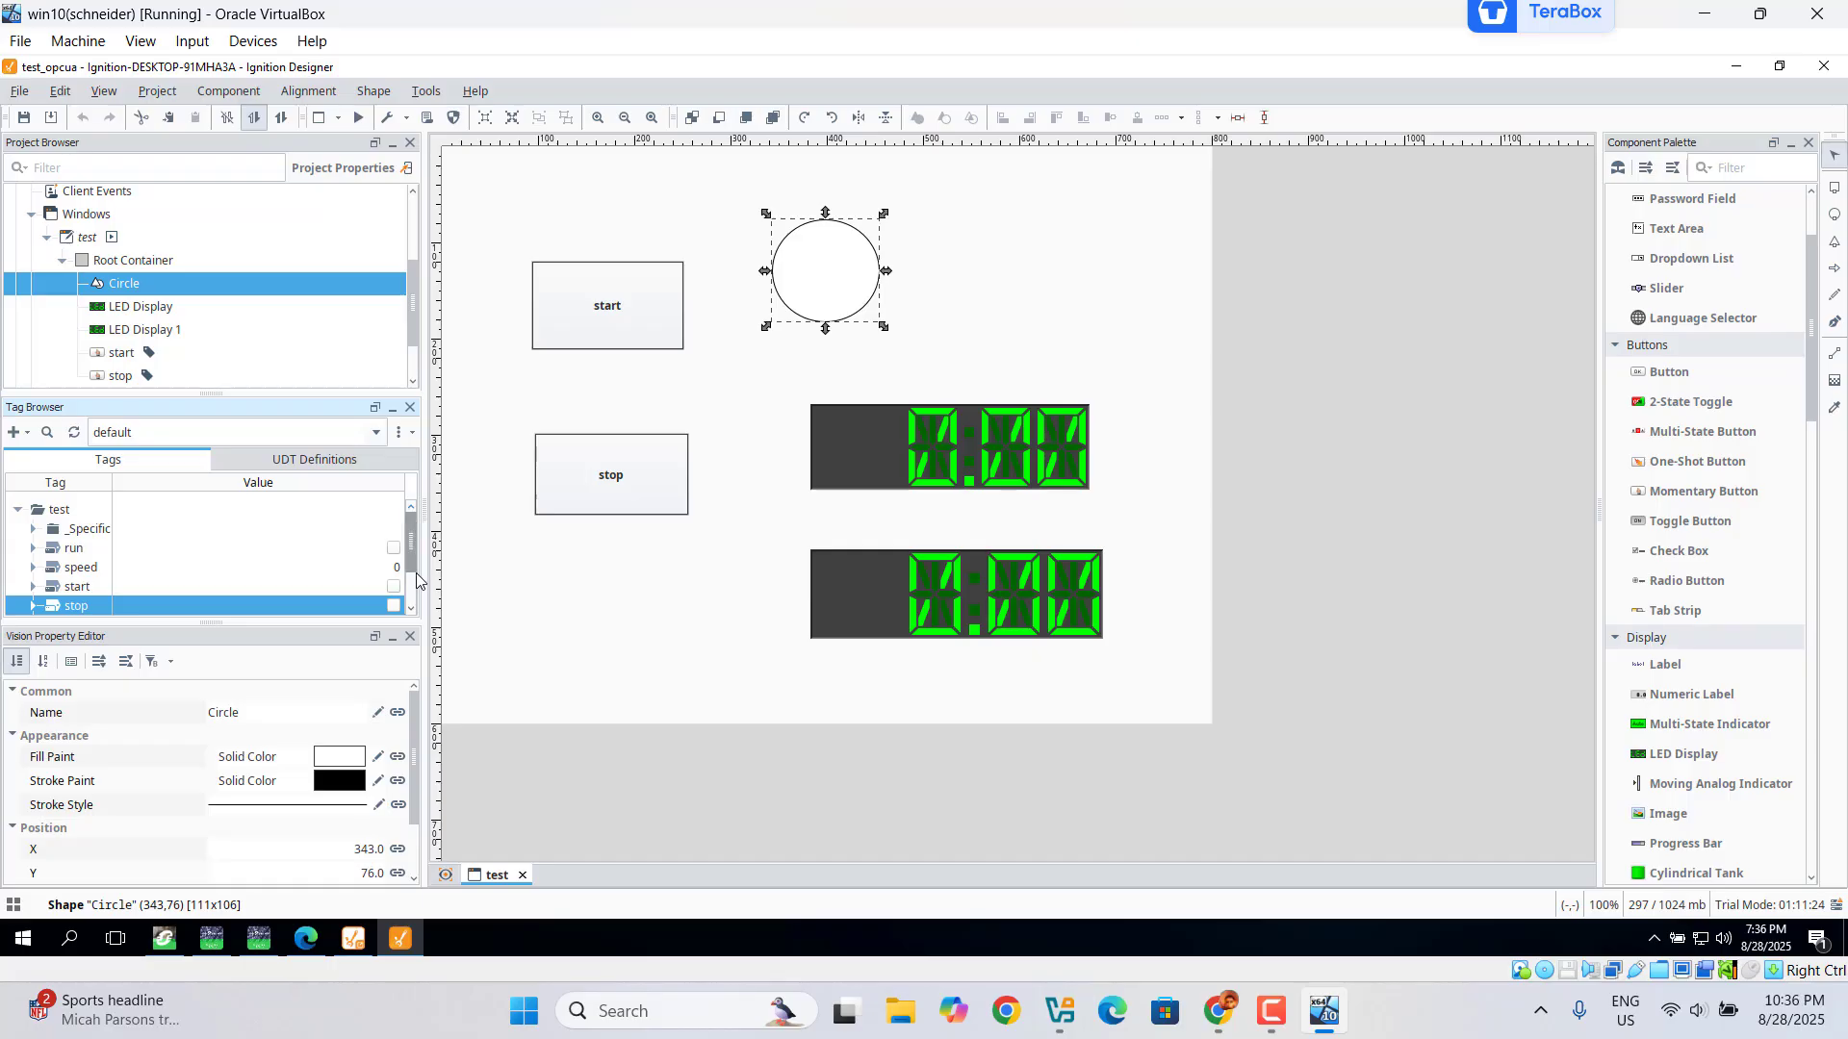
pyautogui.scroll(-1, 411, 578)
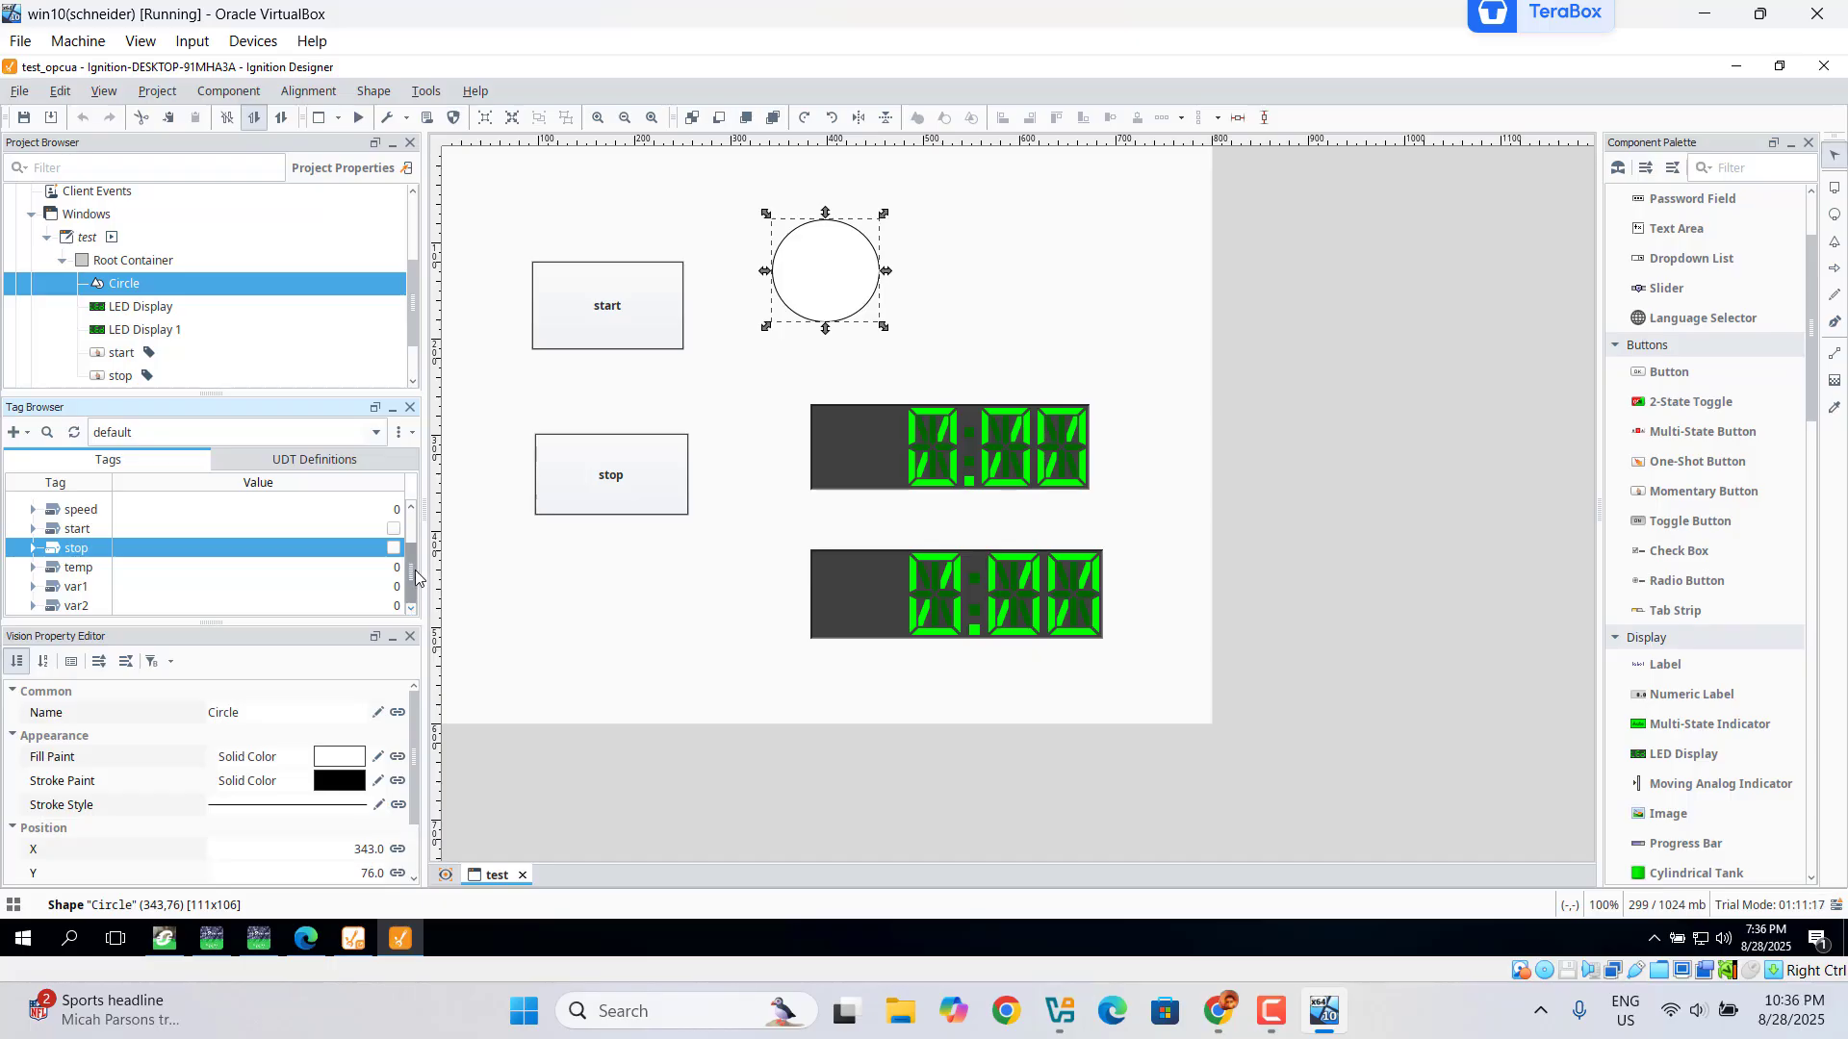
pyautogui.moveTo(410, 563); pyautogui.dragTo(408, 544)
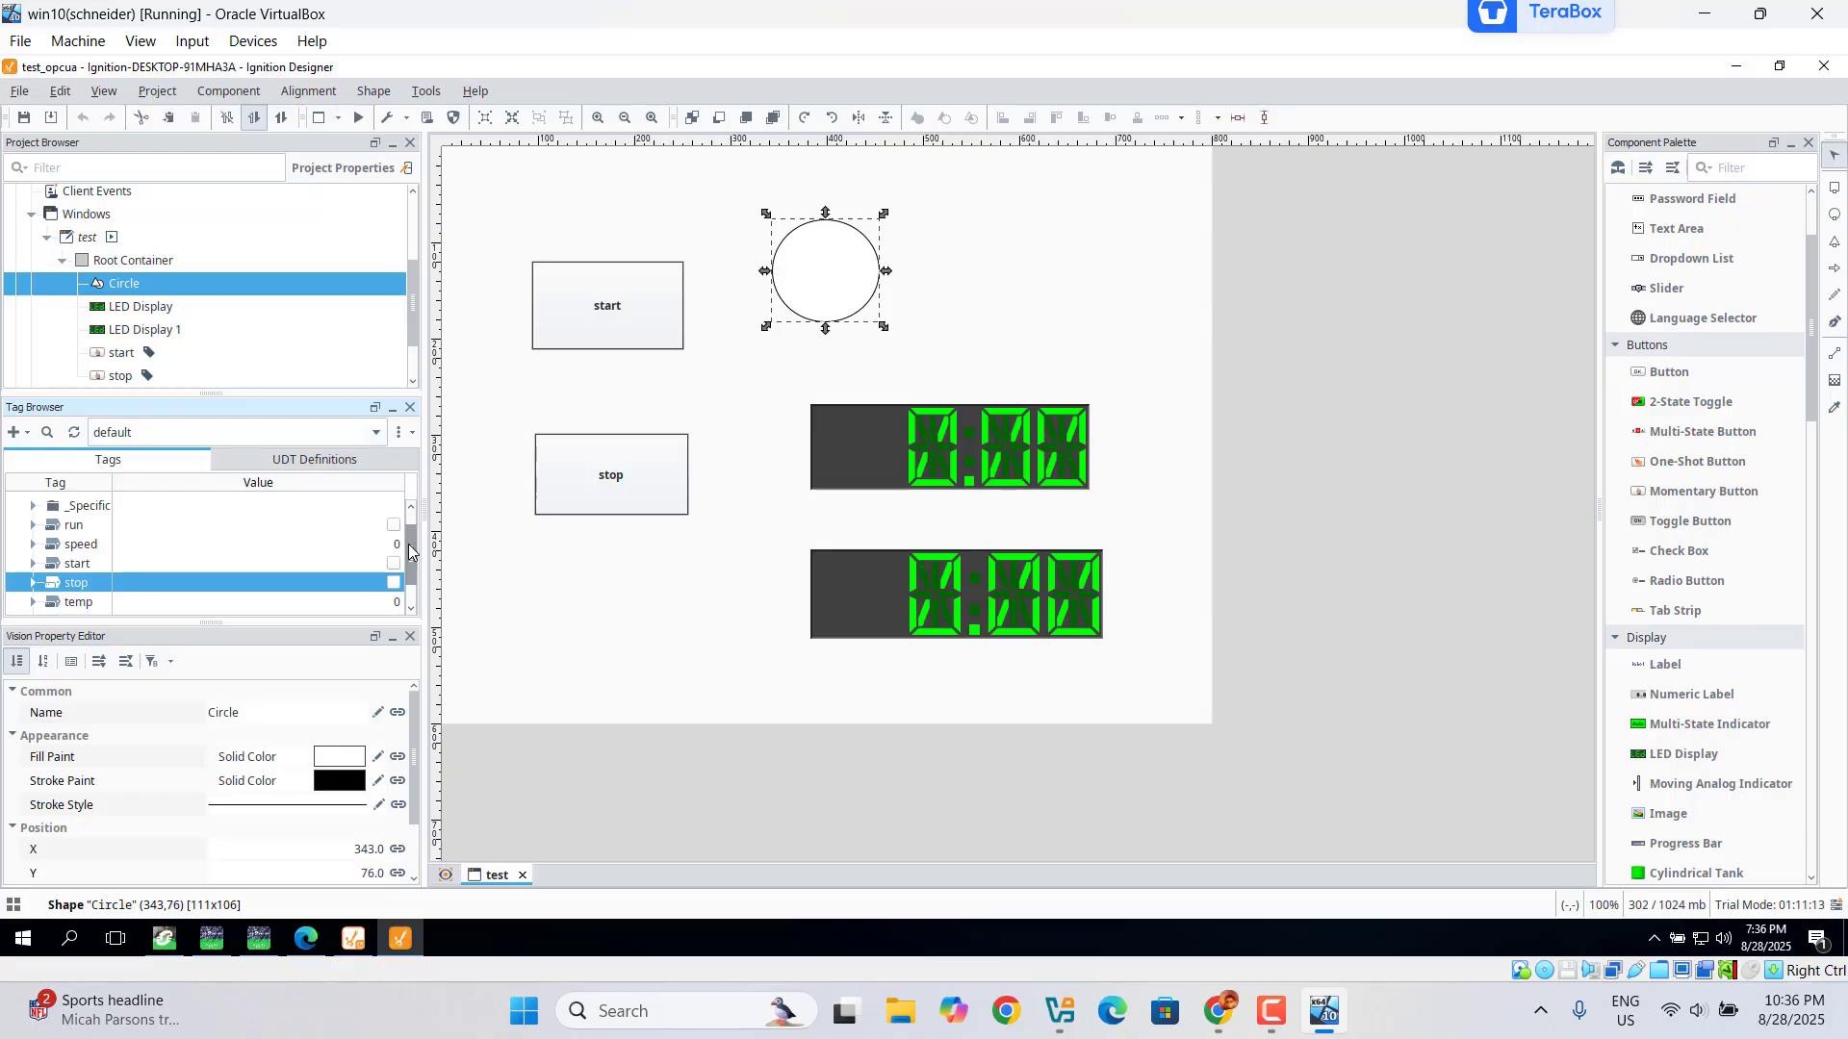
pyautogui.click(69, 529)
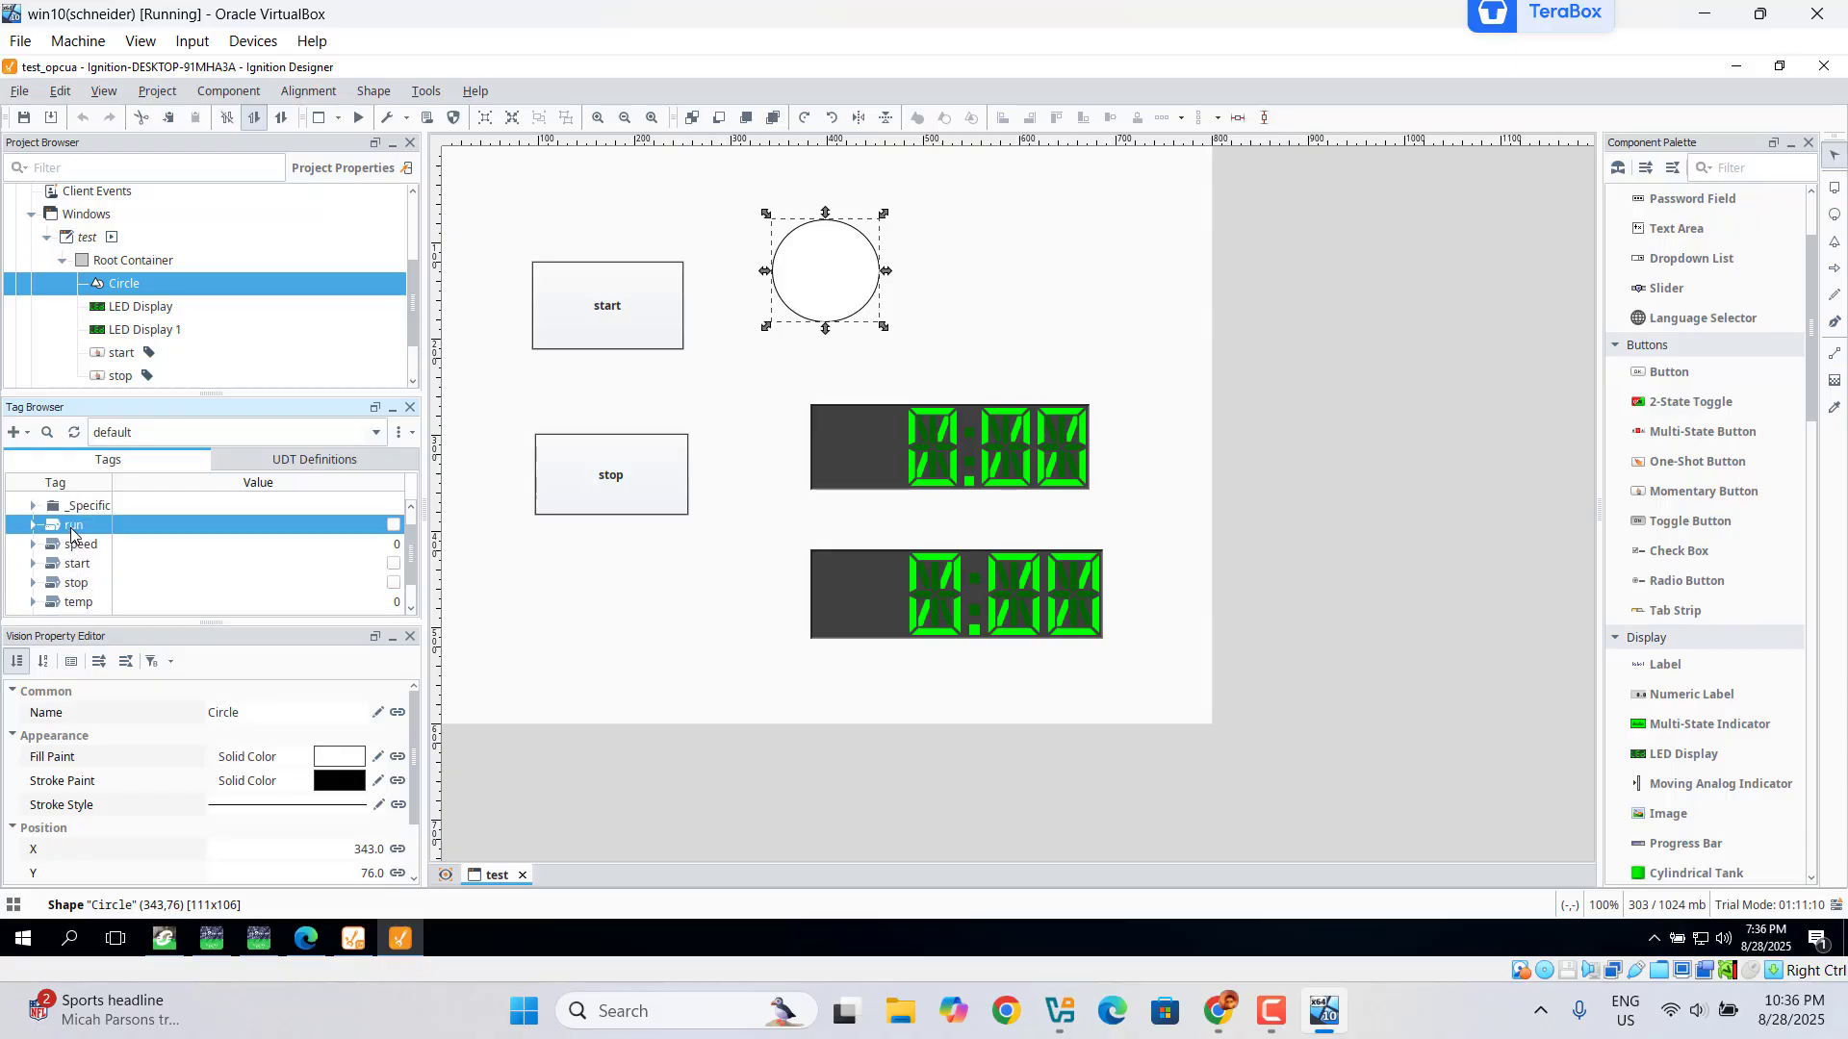
pyautogui.moveTo(70, 534); pyautogui.dragTo(807, 277)
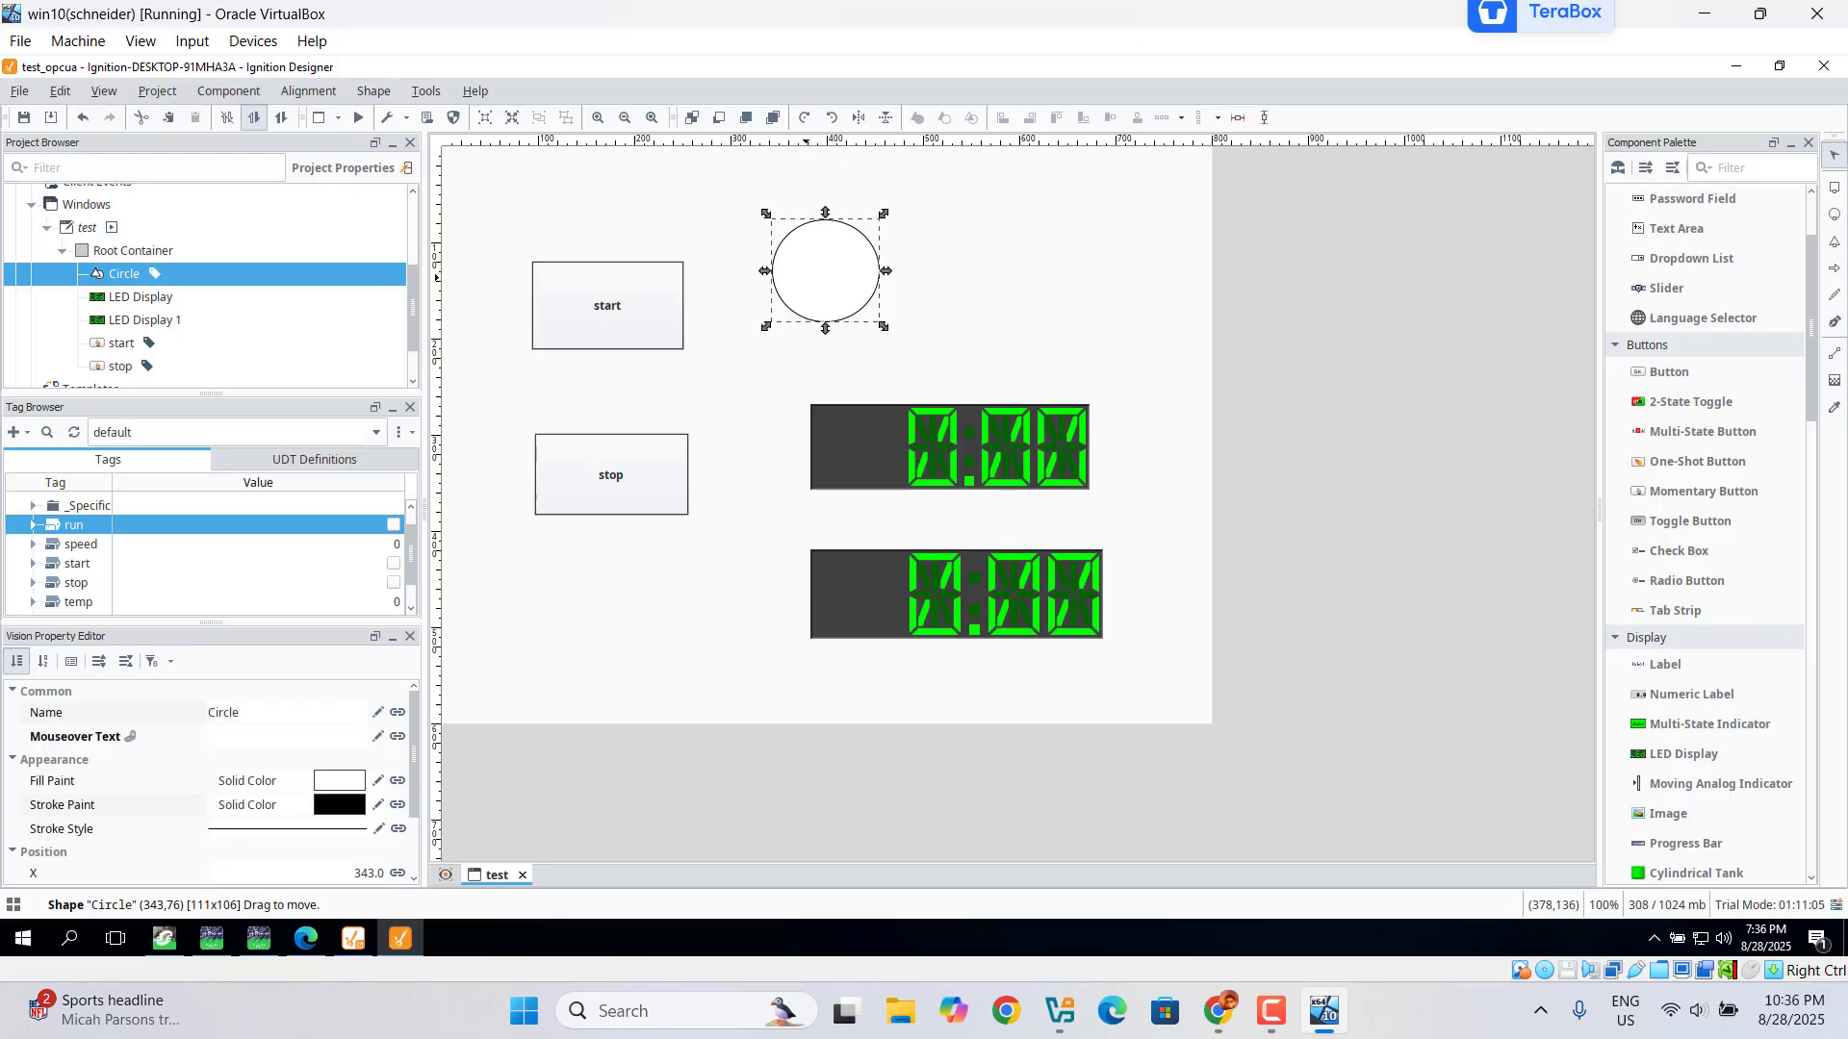
# Step: Open the Property Binding dialog for the circle's Fill Paint property
pyautogui.click(413, 384)
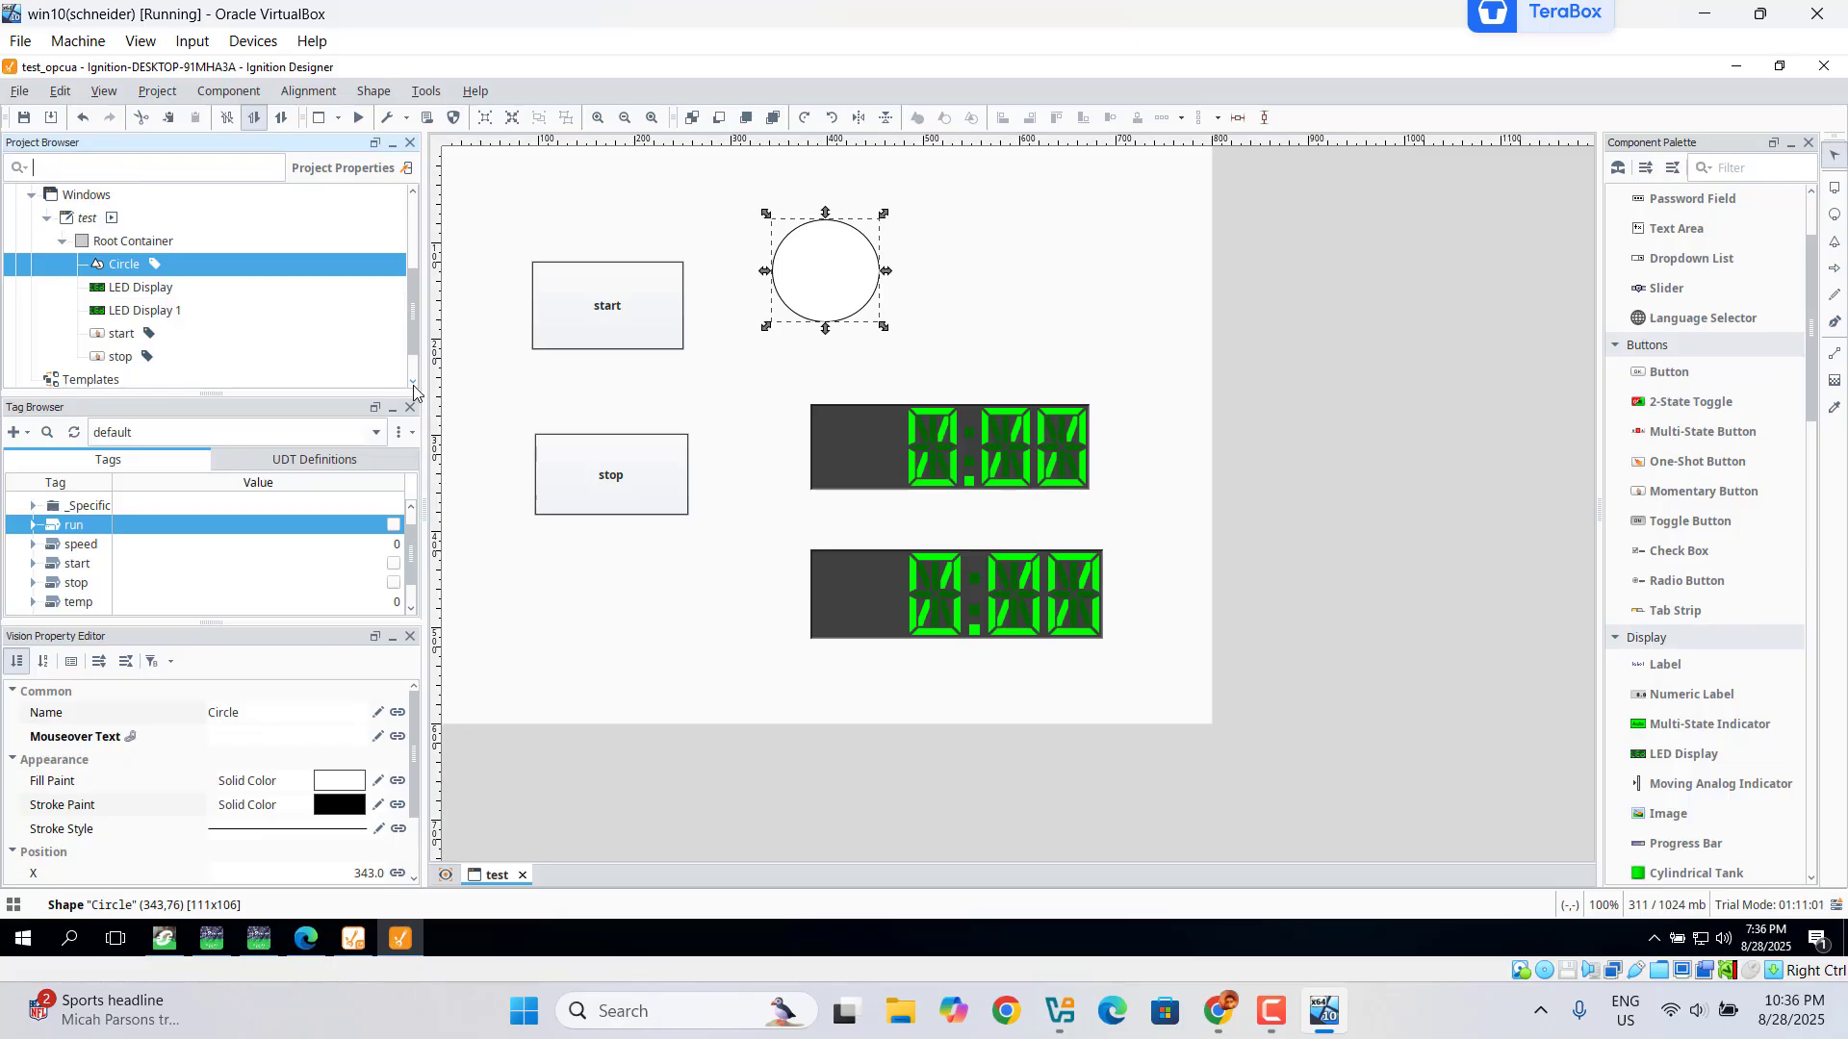
pyautogui.click(384, 786)
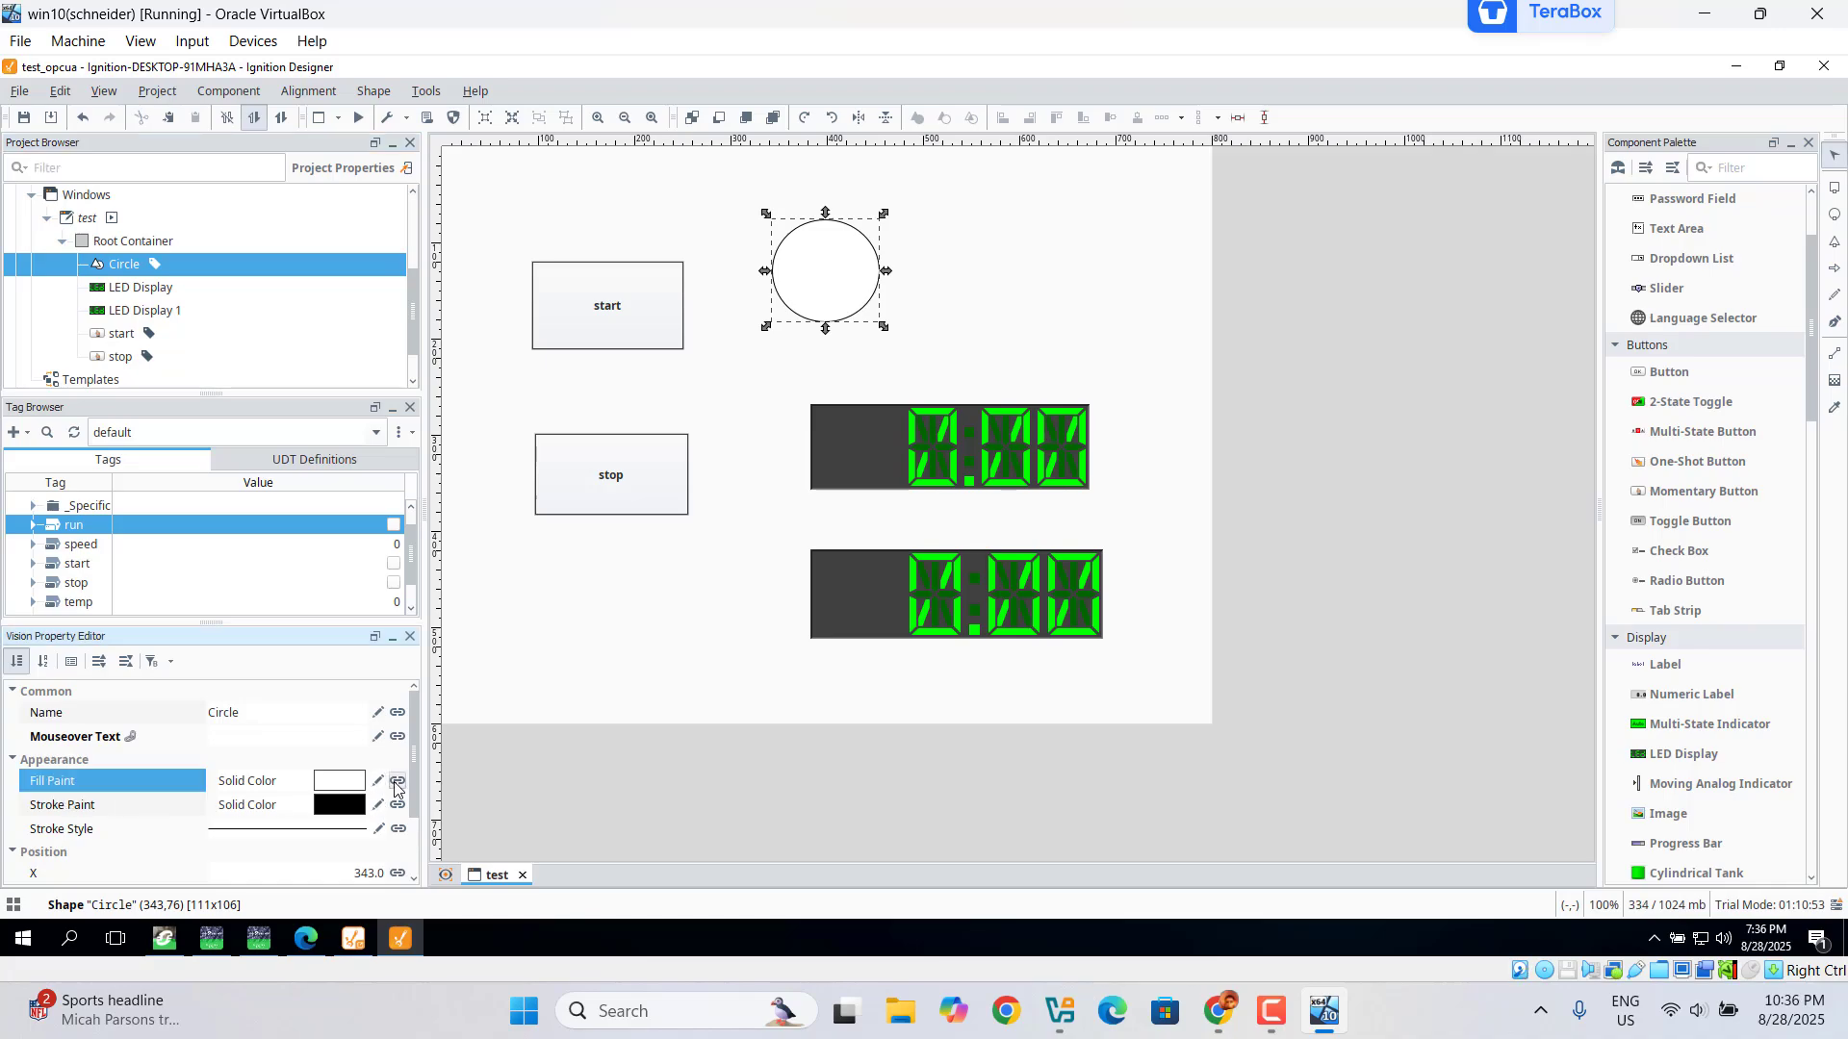
pyautogui.click(396, 783)
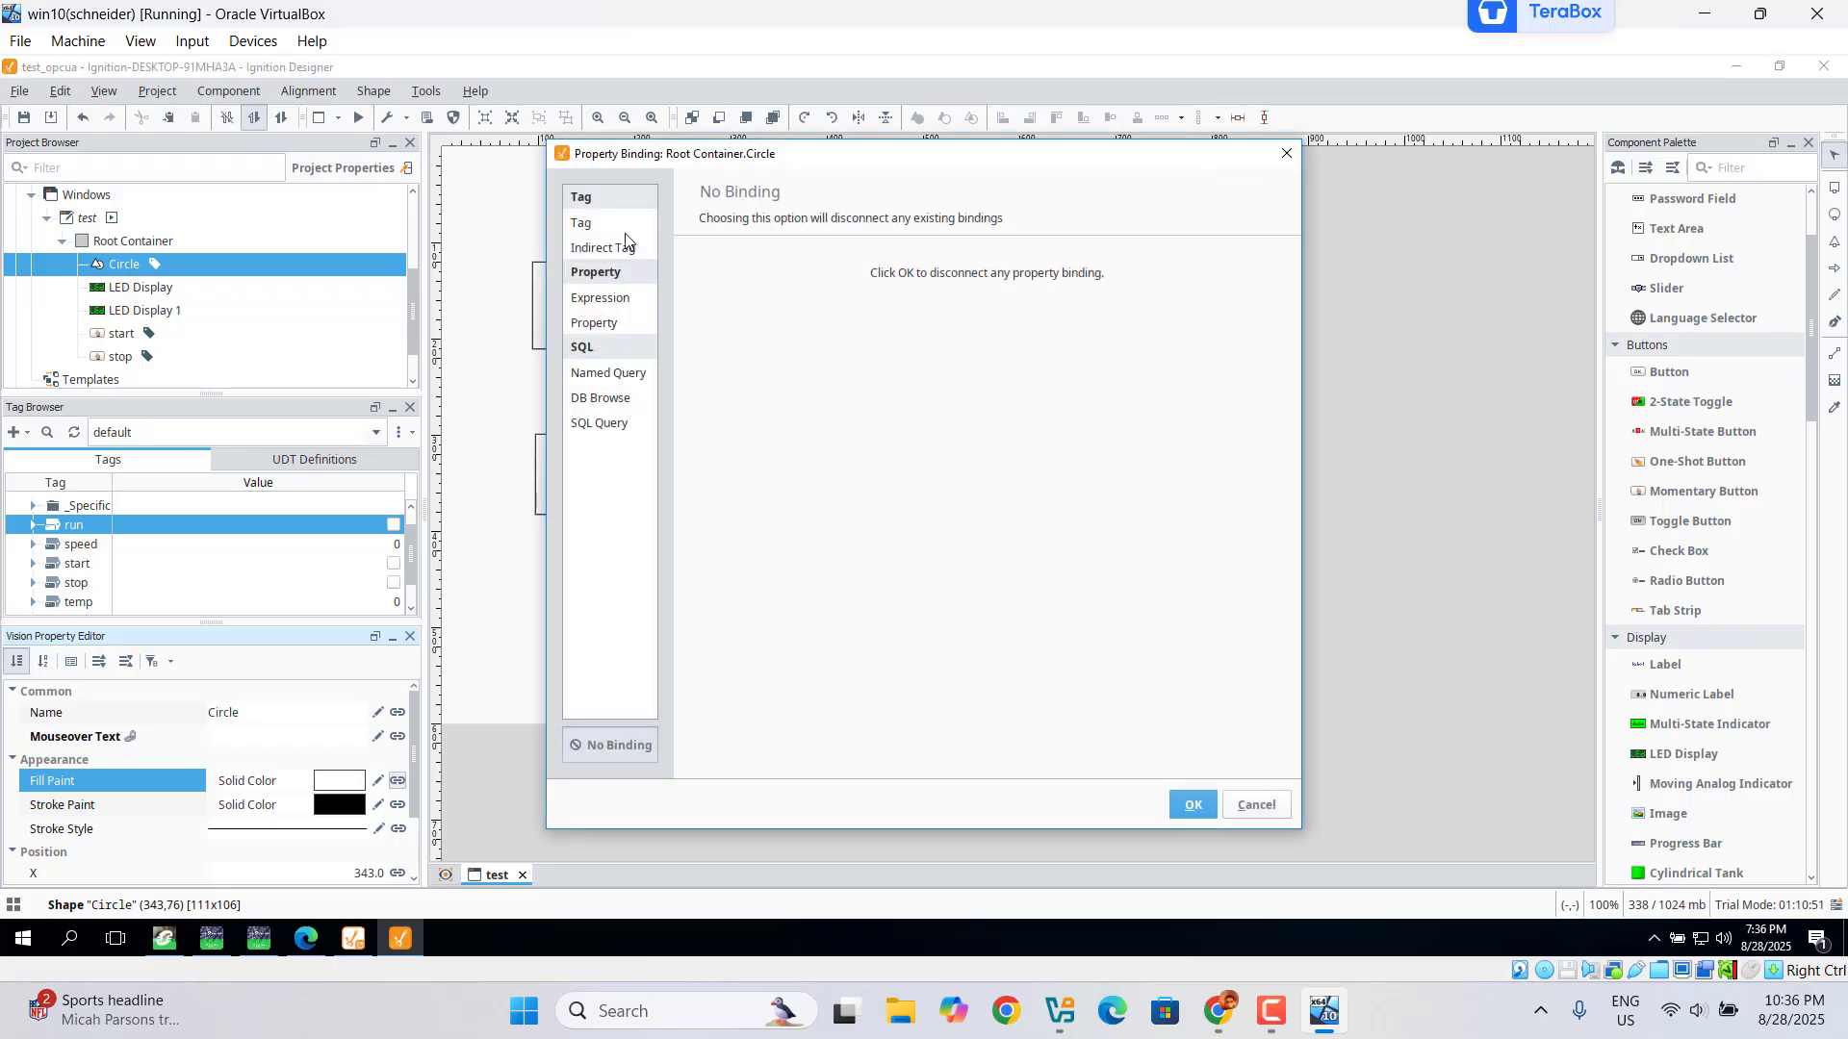
# Step: Bind the circle's fill colour to the [default]test/run tag
pyautogui.click(592, 229)
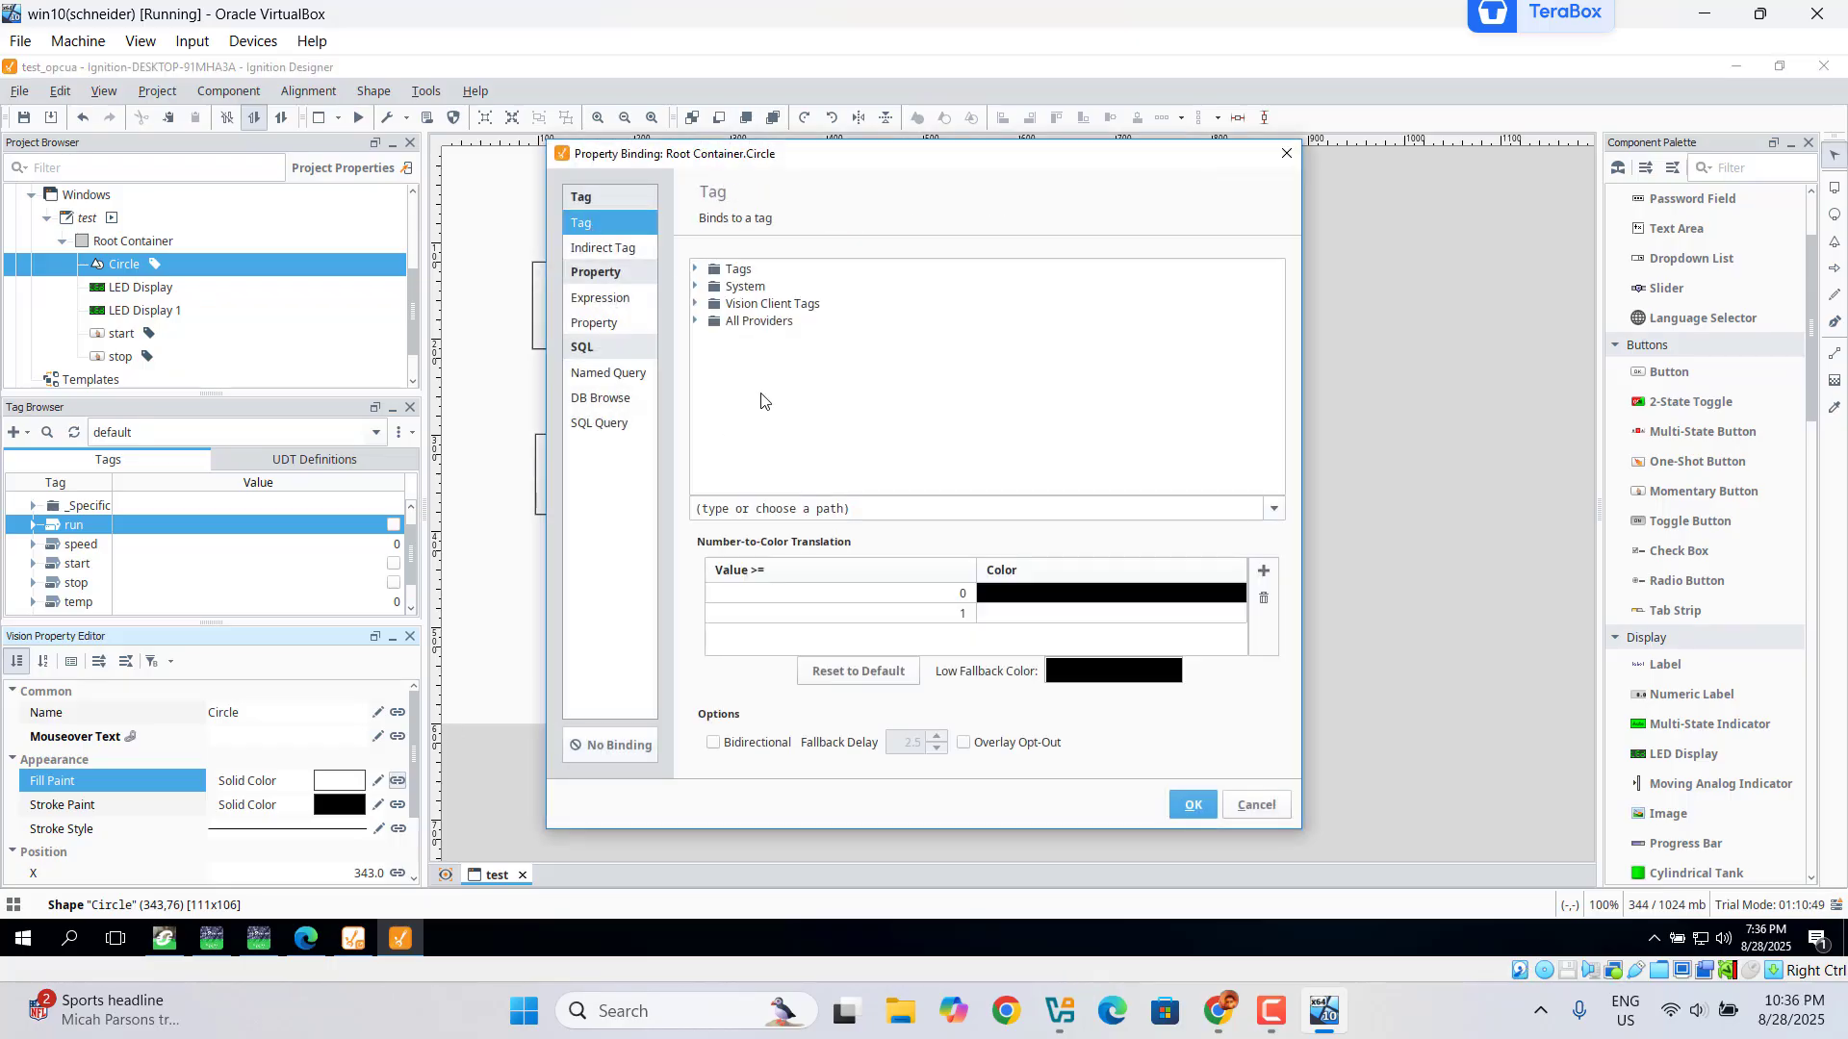
pyautogui.click(696, 271)
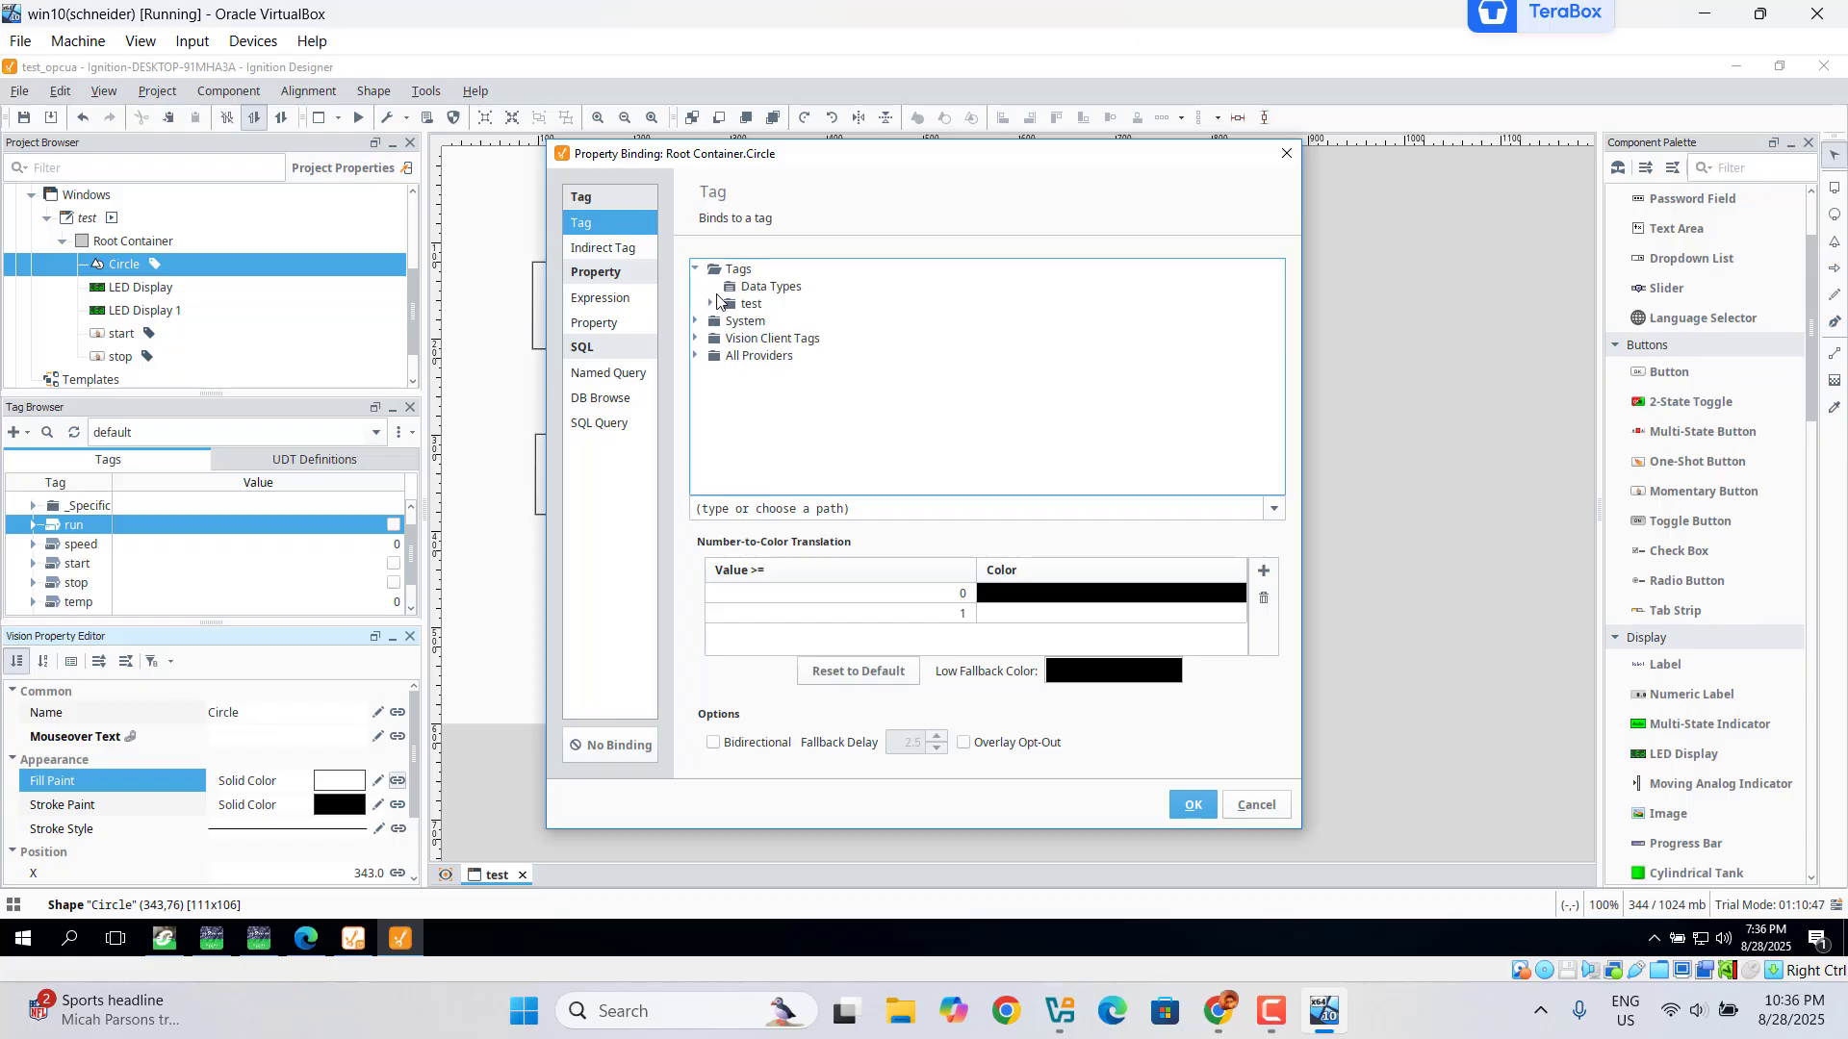
pyautogui.click(710, 304)
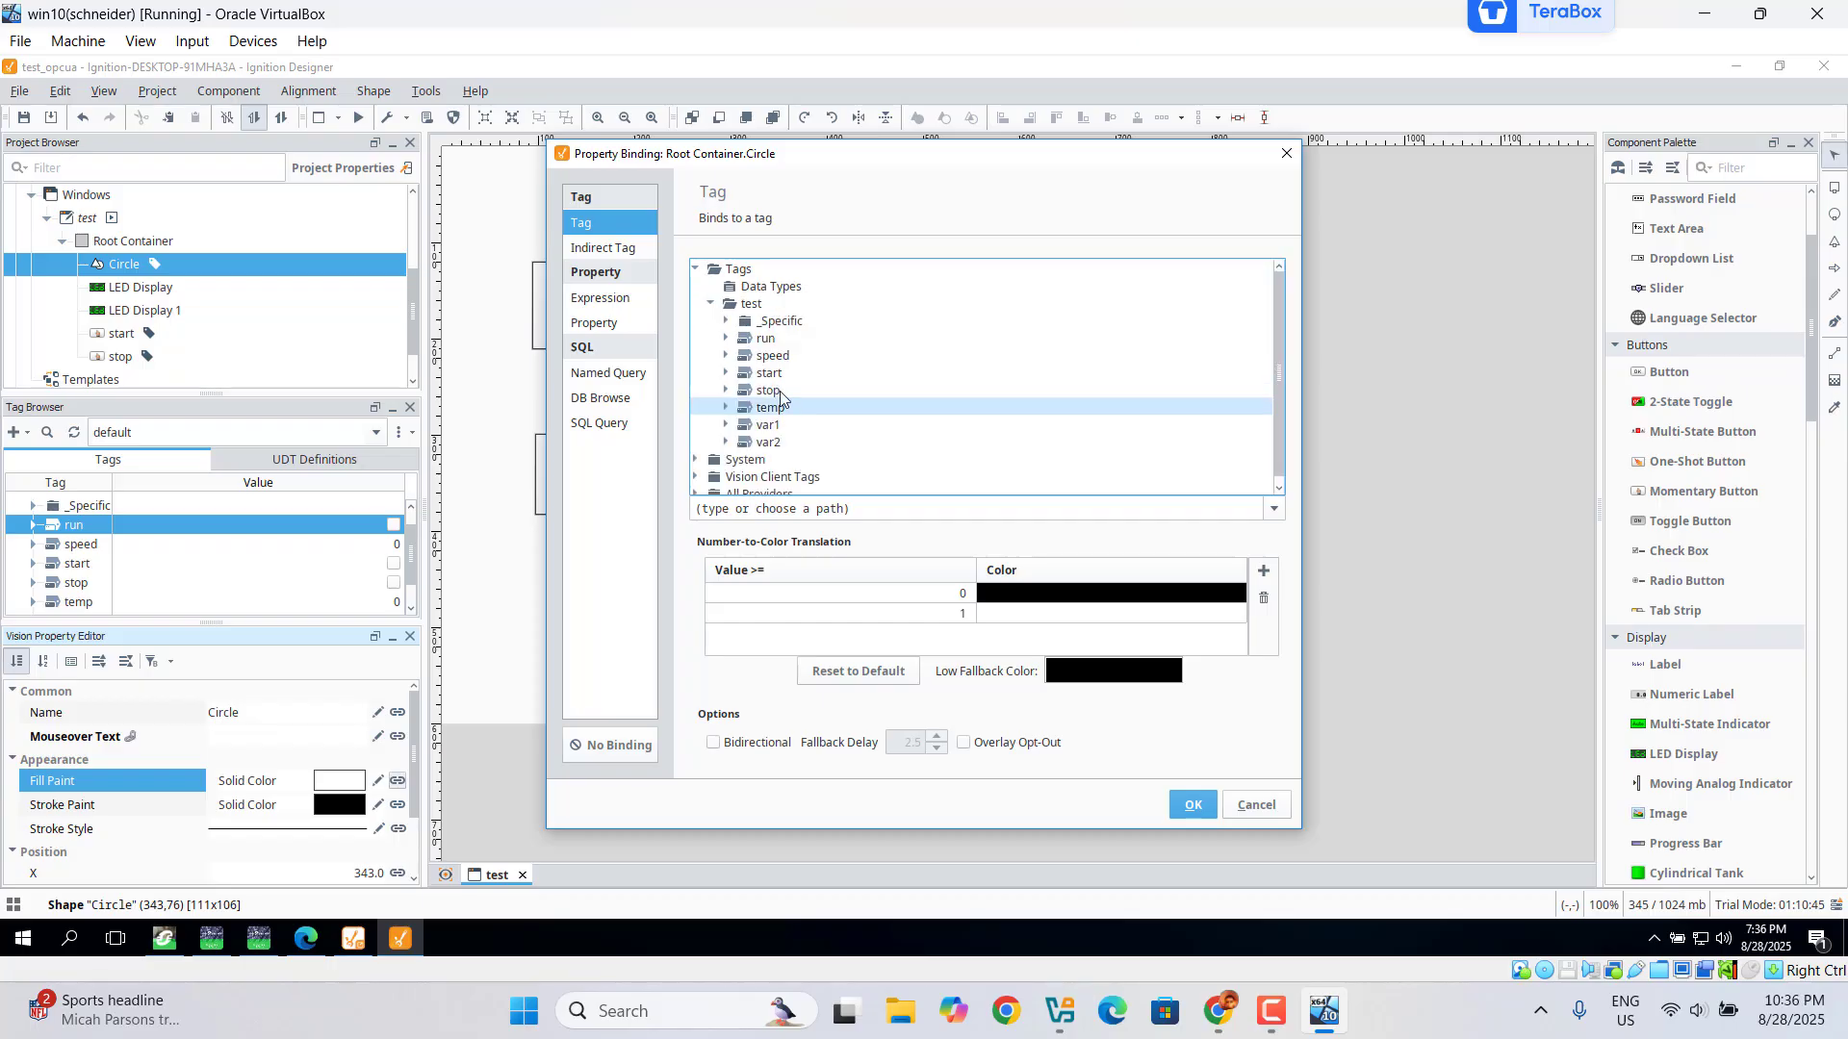
pyautogui.click(767, 341)
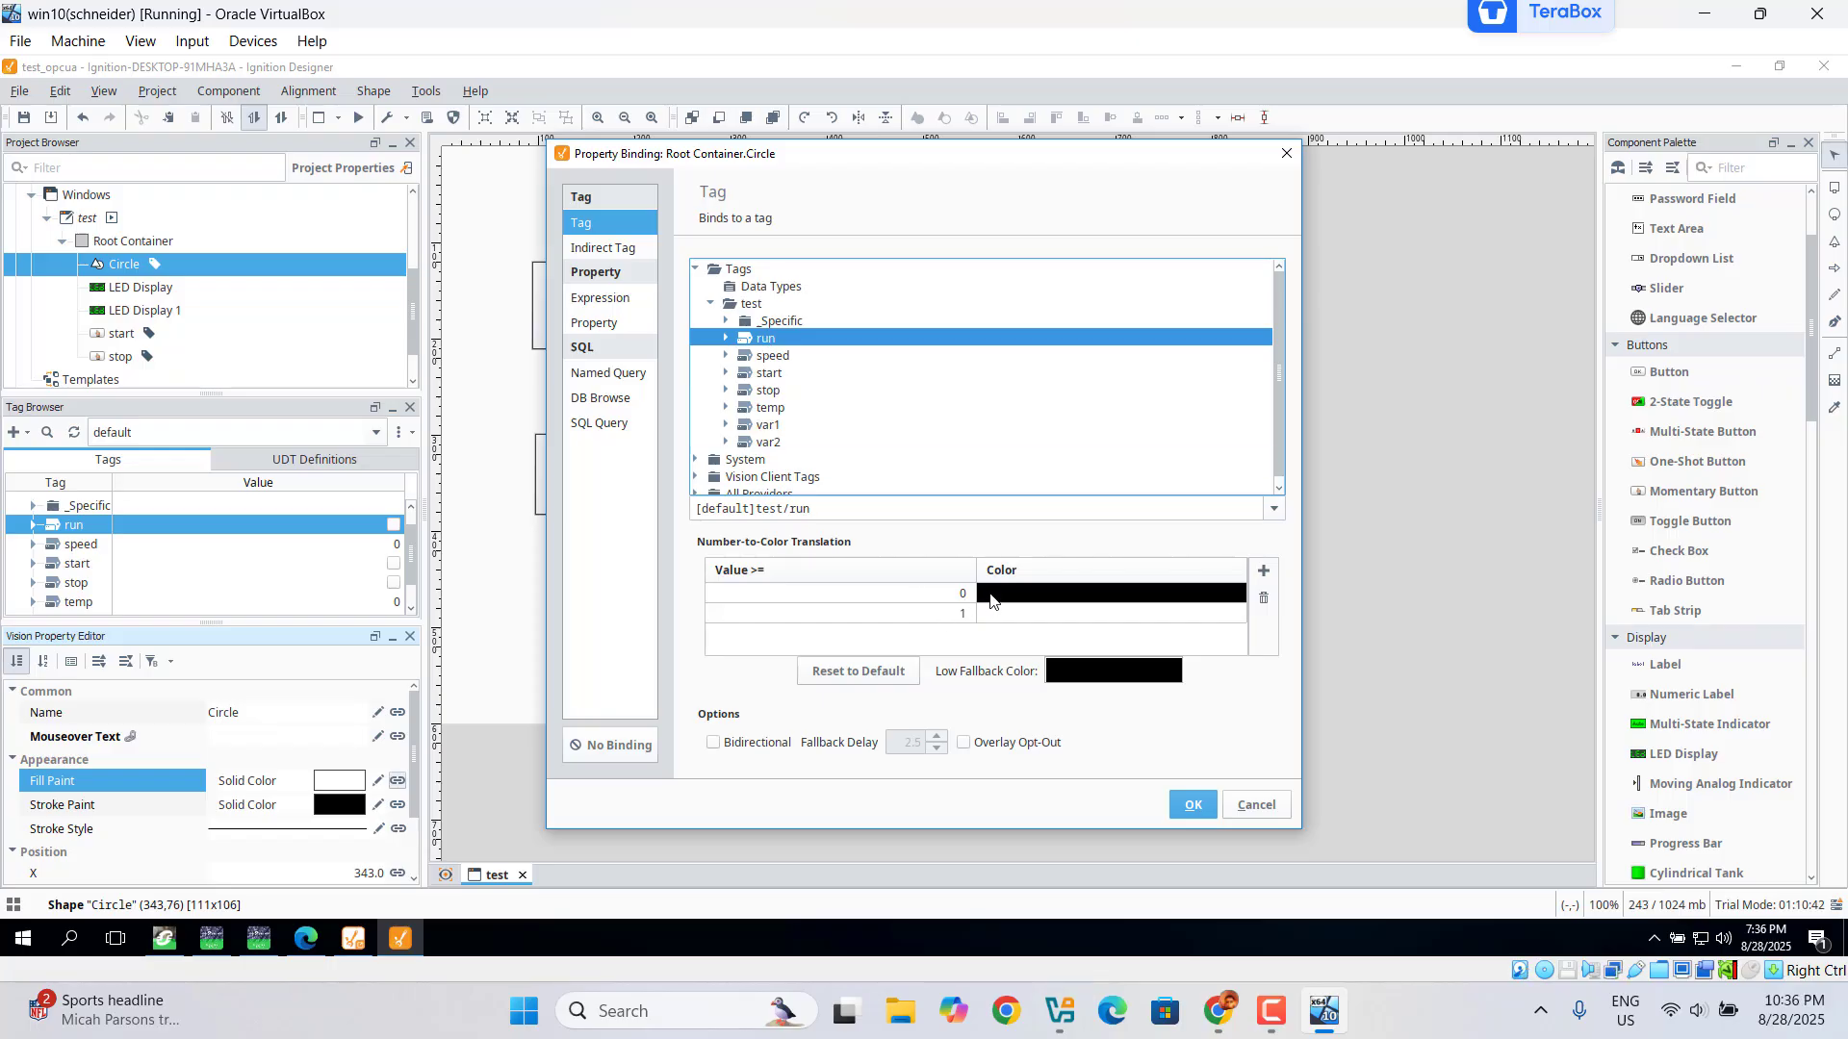
# Step: Map run value 0 to grey and value 1 to red, and apply the binding
pyautogui.click(991, 600)
pyautogui.click(991, 600)
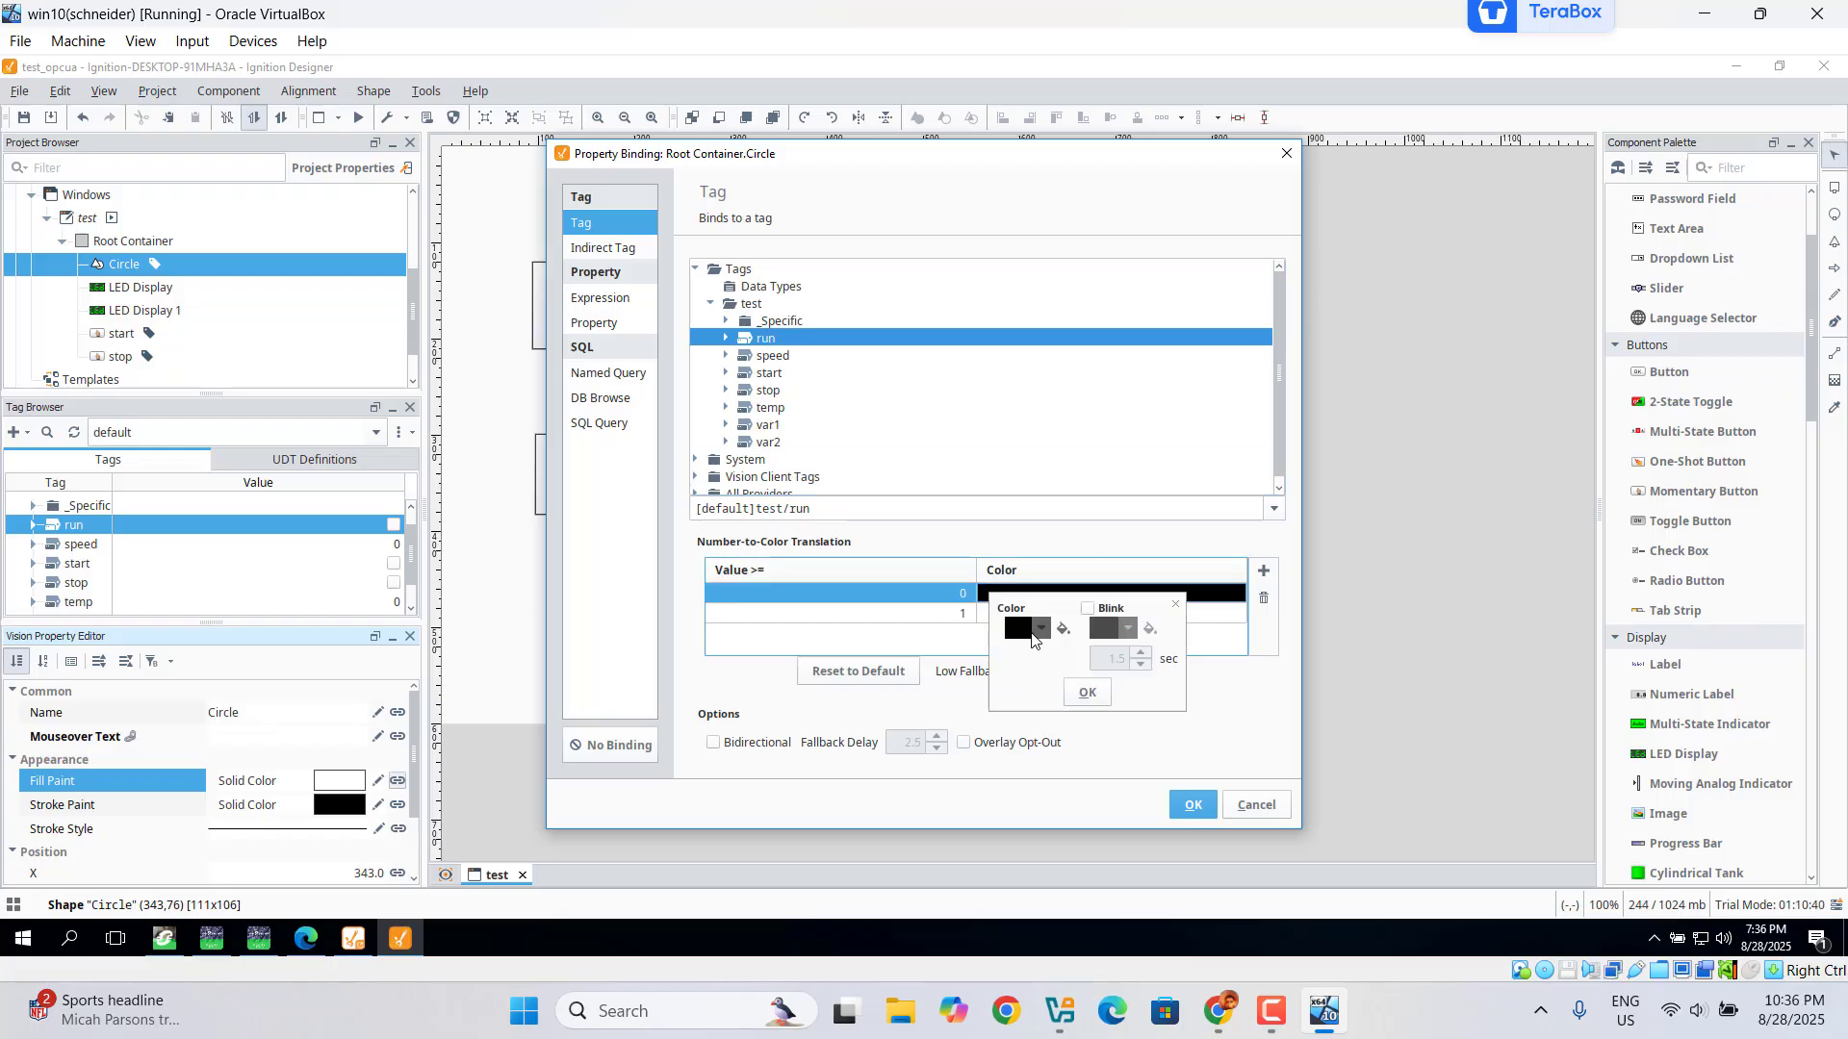
pyautogui.click(1034, 637)
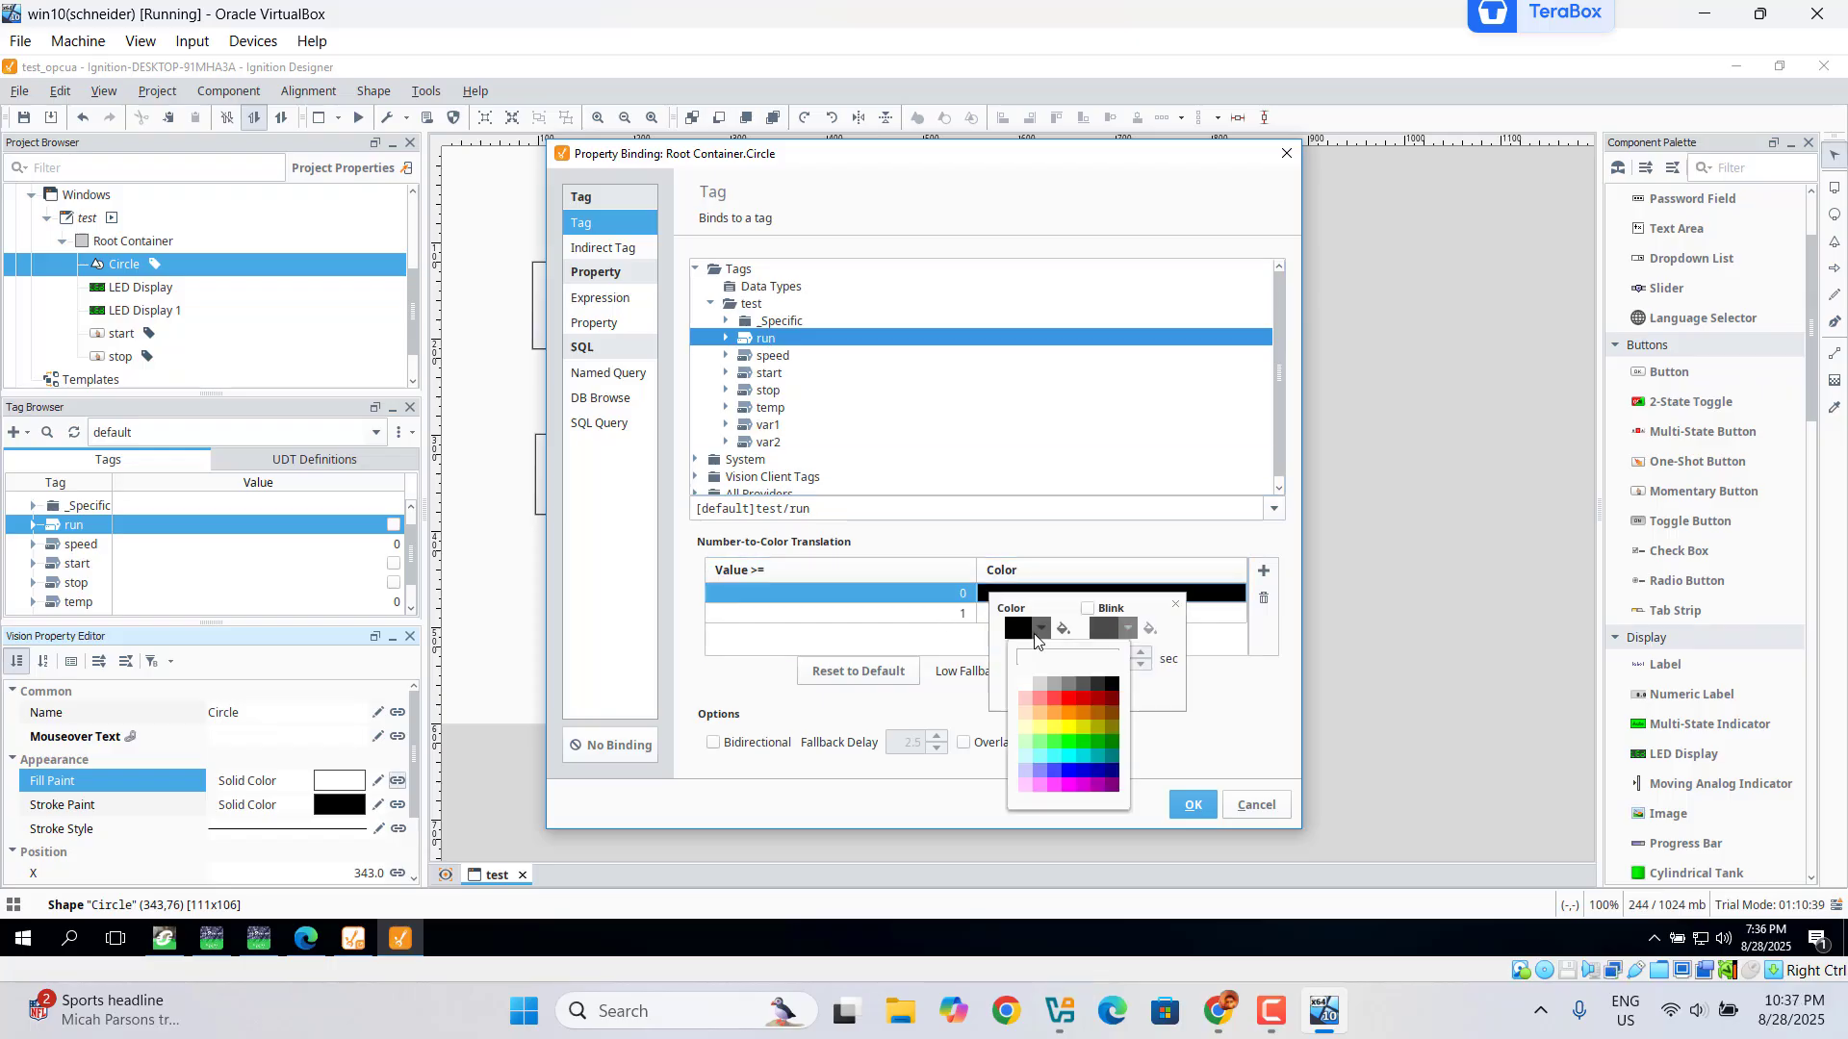
pyautogui.click(1050, 684)
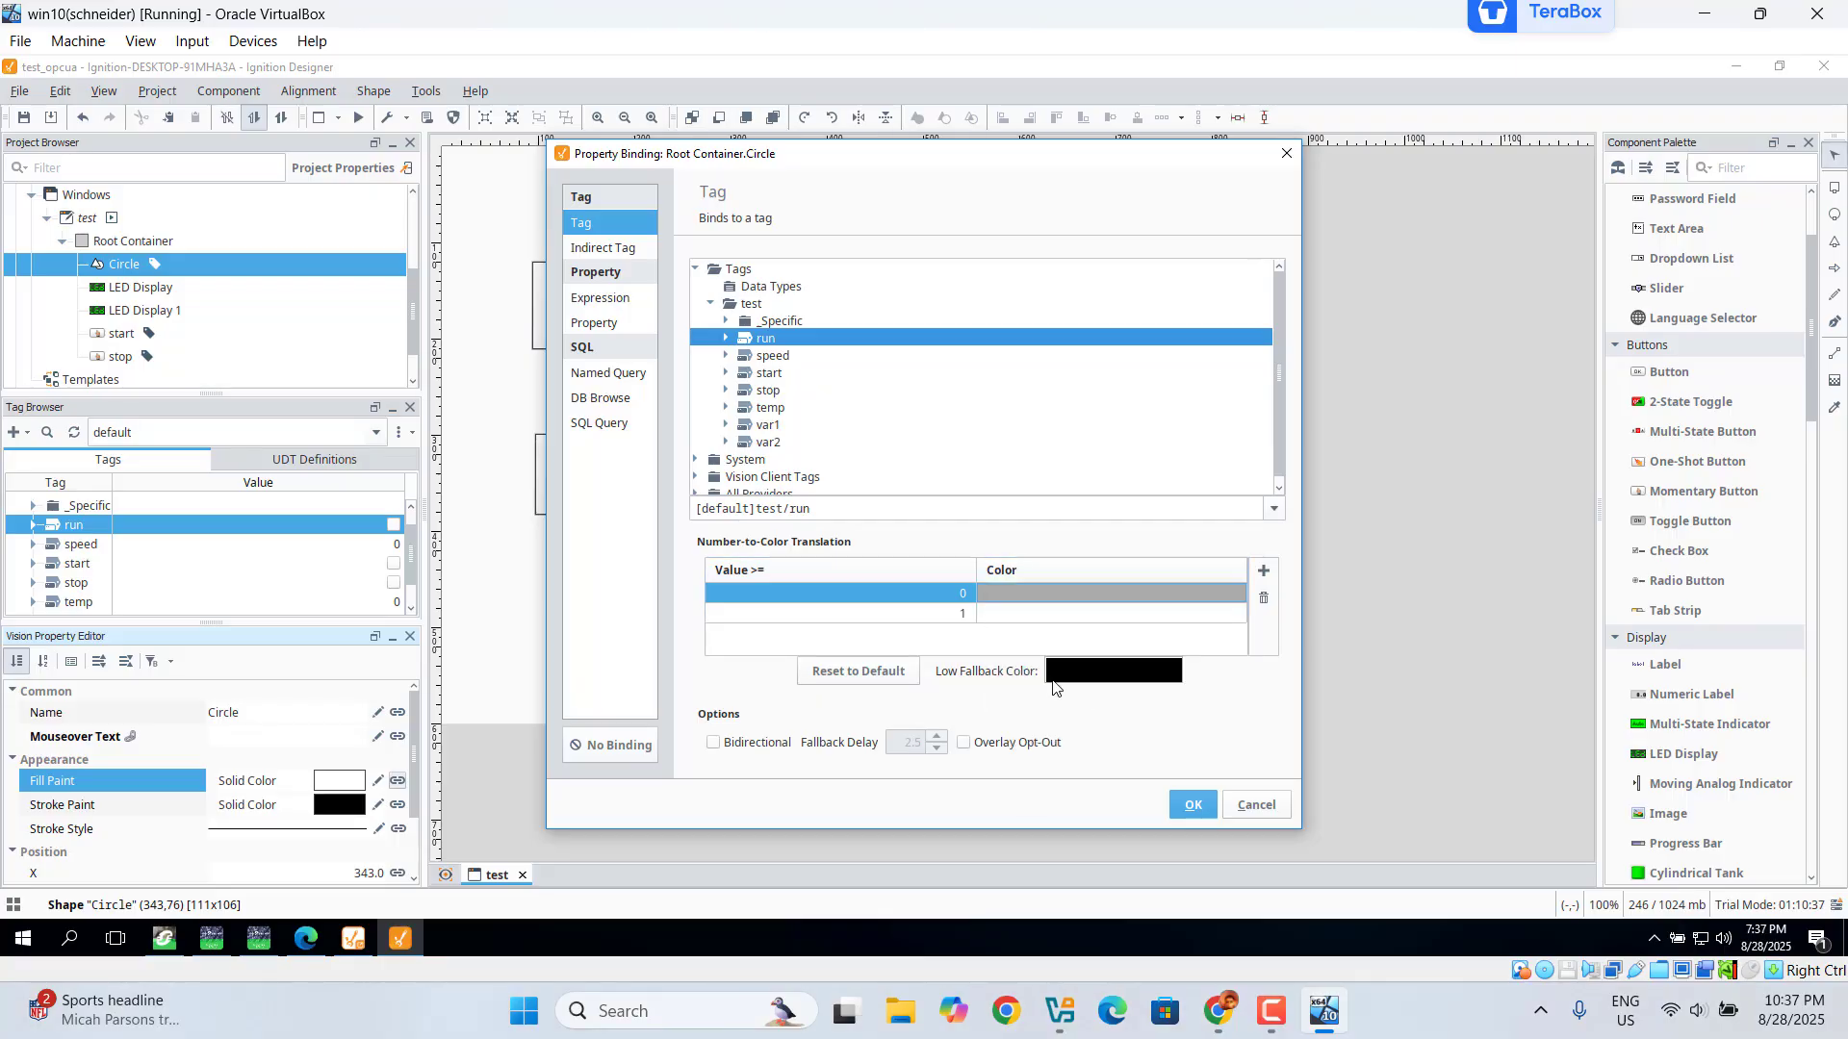
pyautogui.click(993, 614)
pyautogui.click(993, 614)
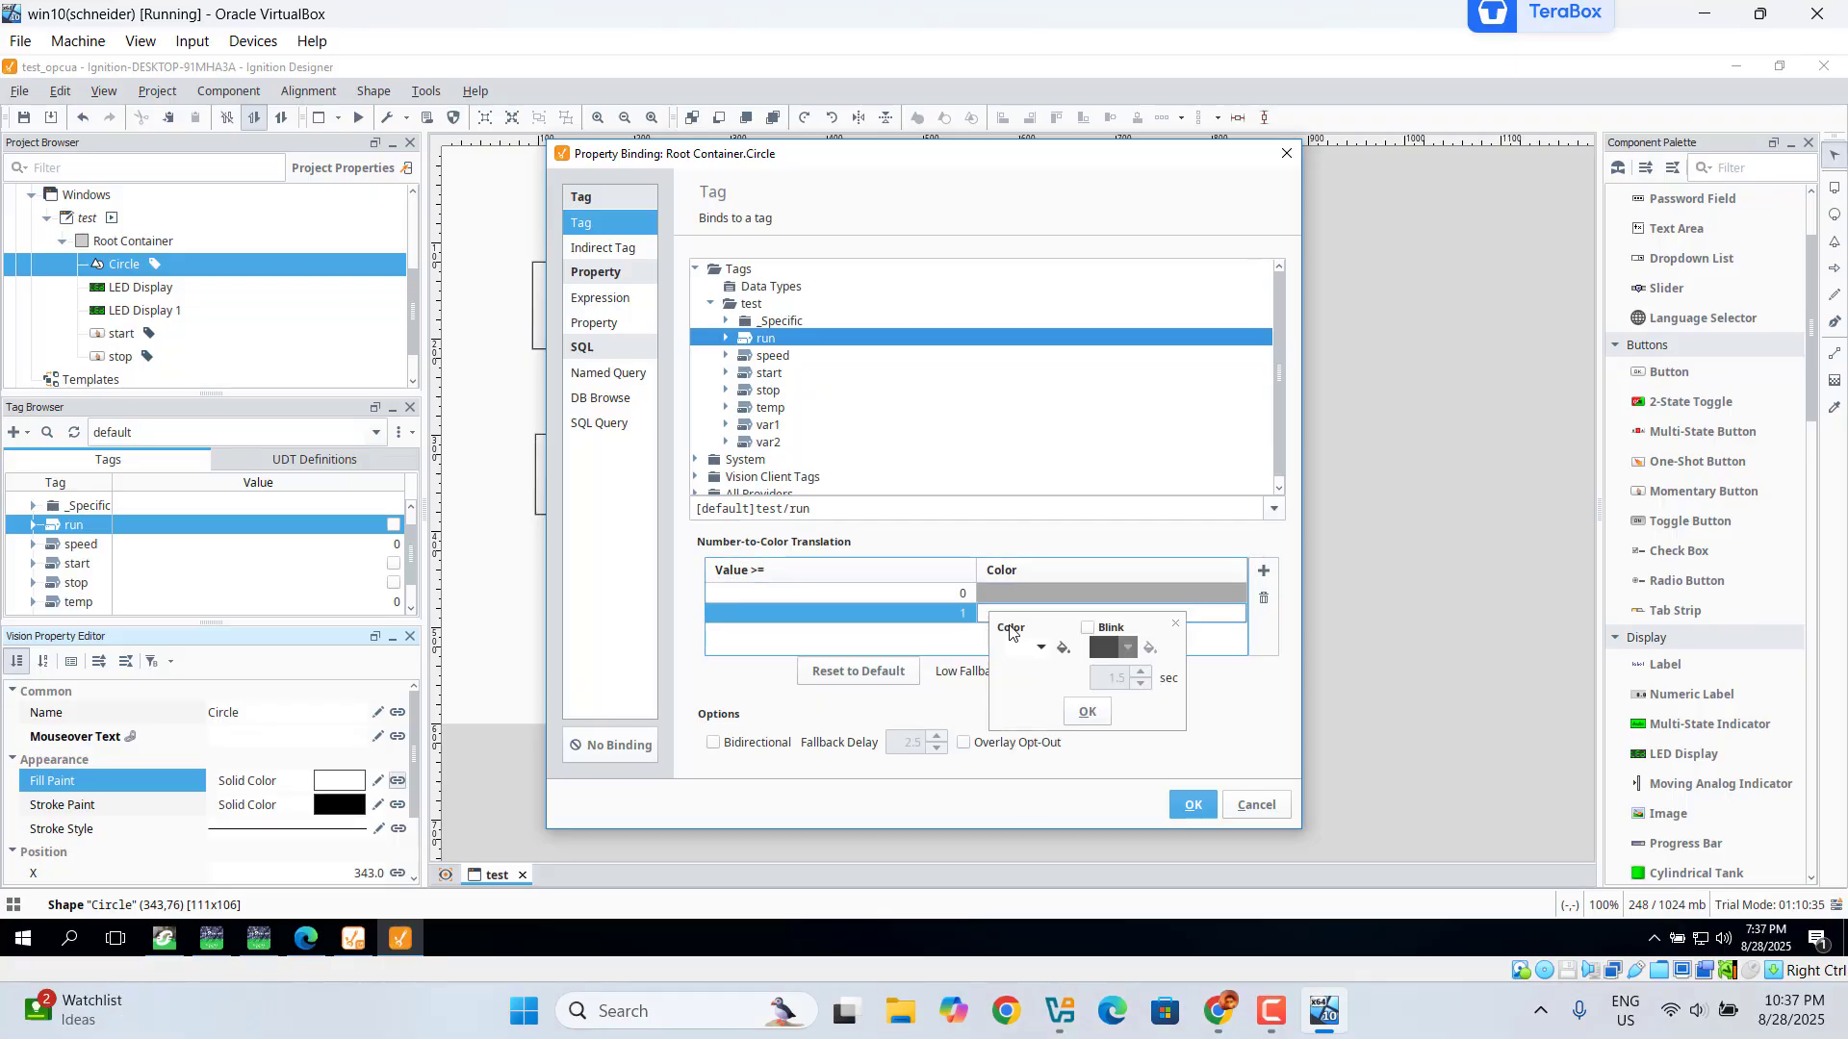
pyautogui.click(1045, 651)
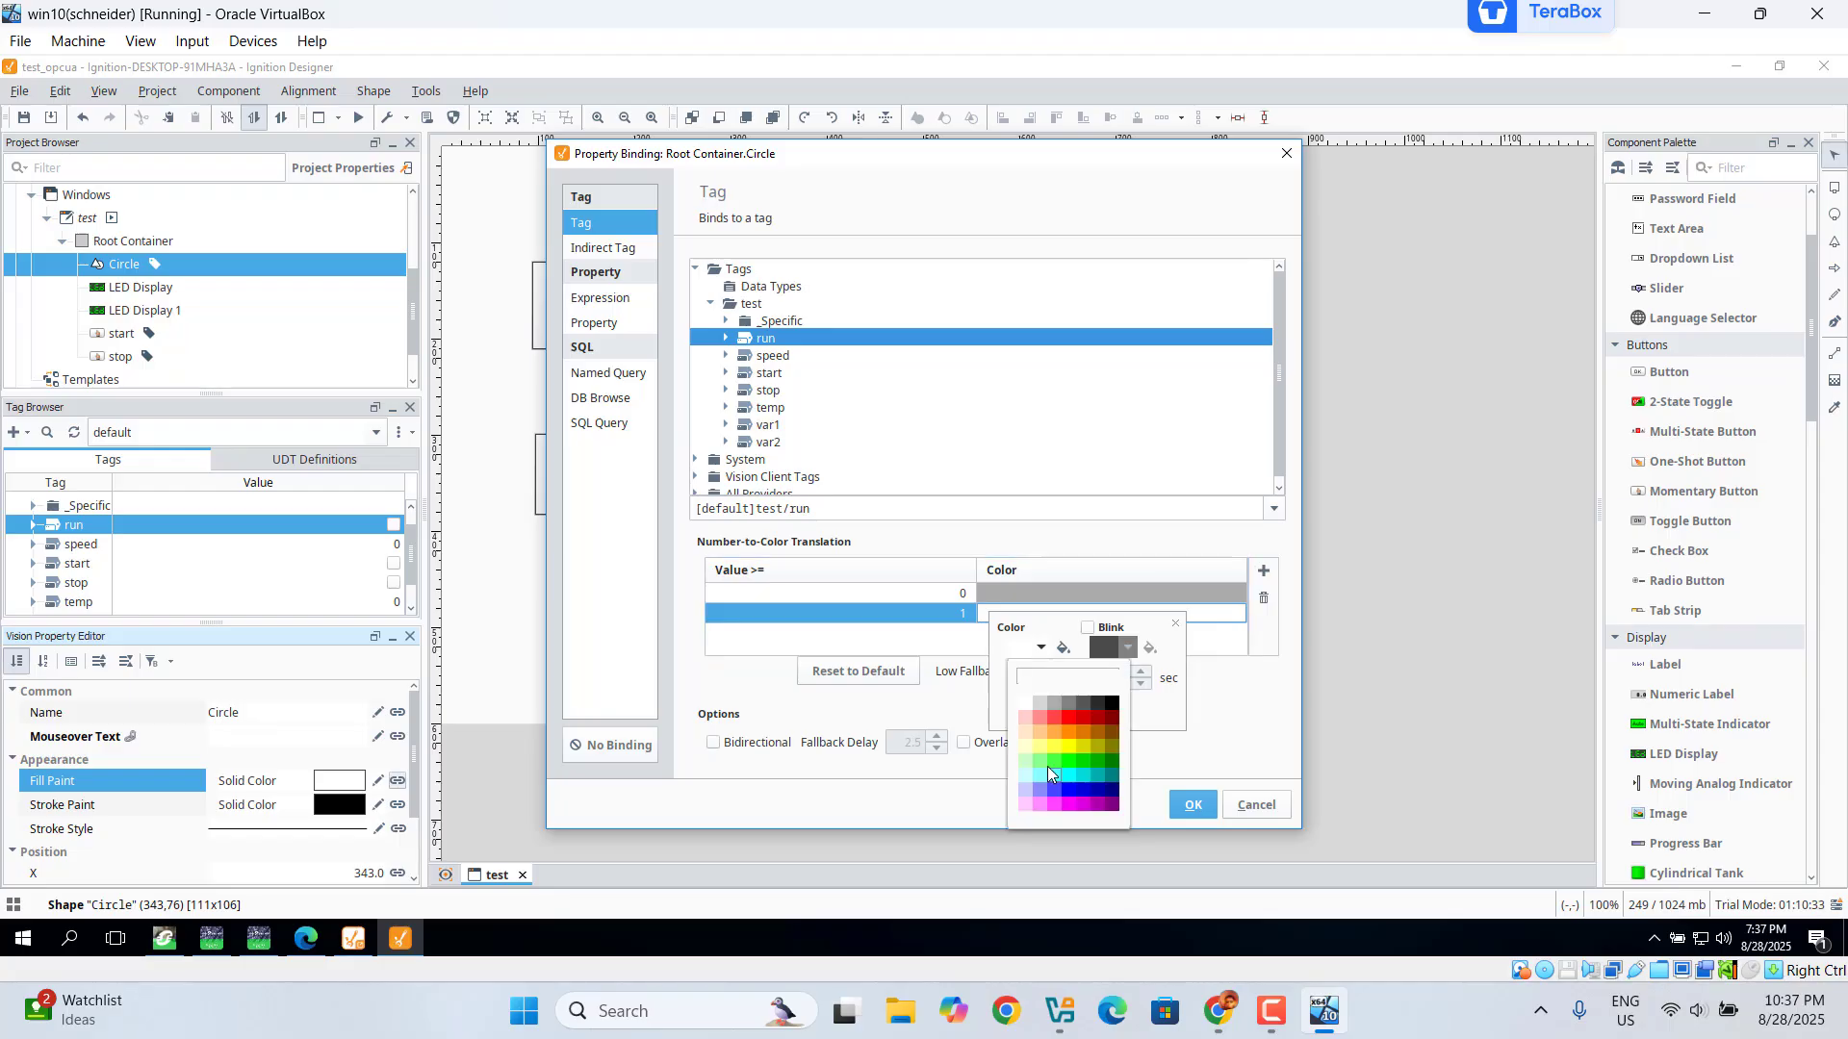
pyautogui.click(1051, 723)
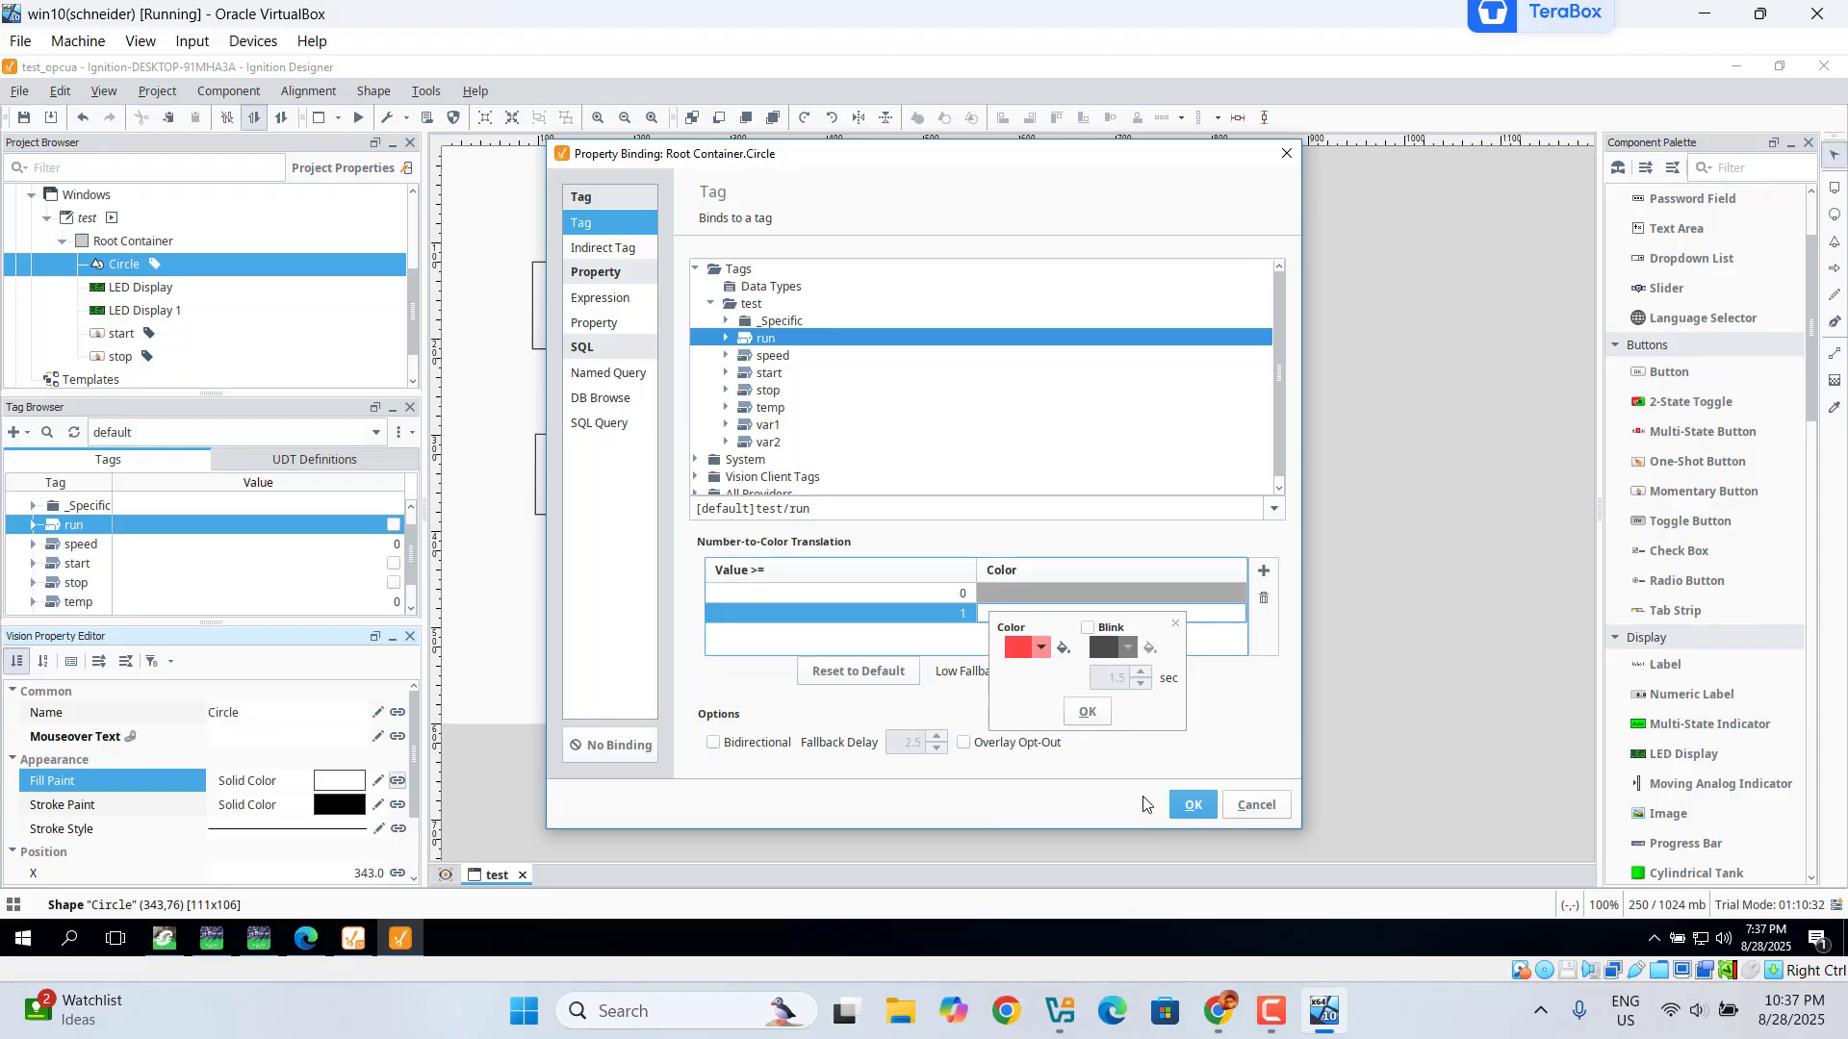
pyautogui.click(1193, 807)
pyautogui.click(1192, 806)
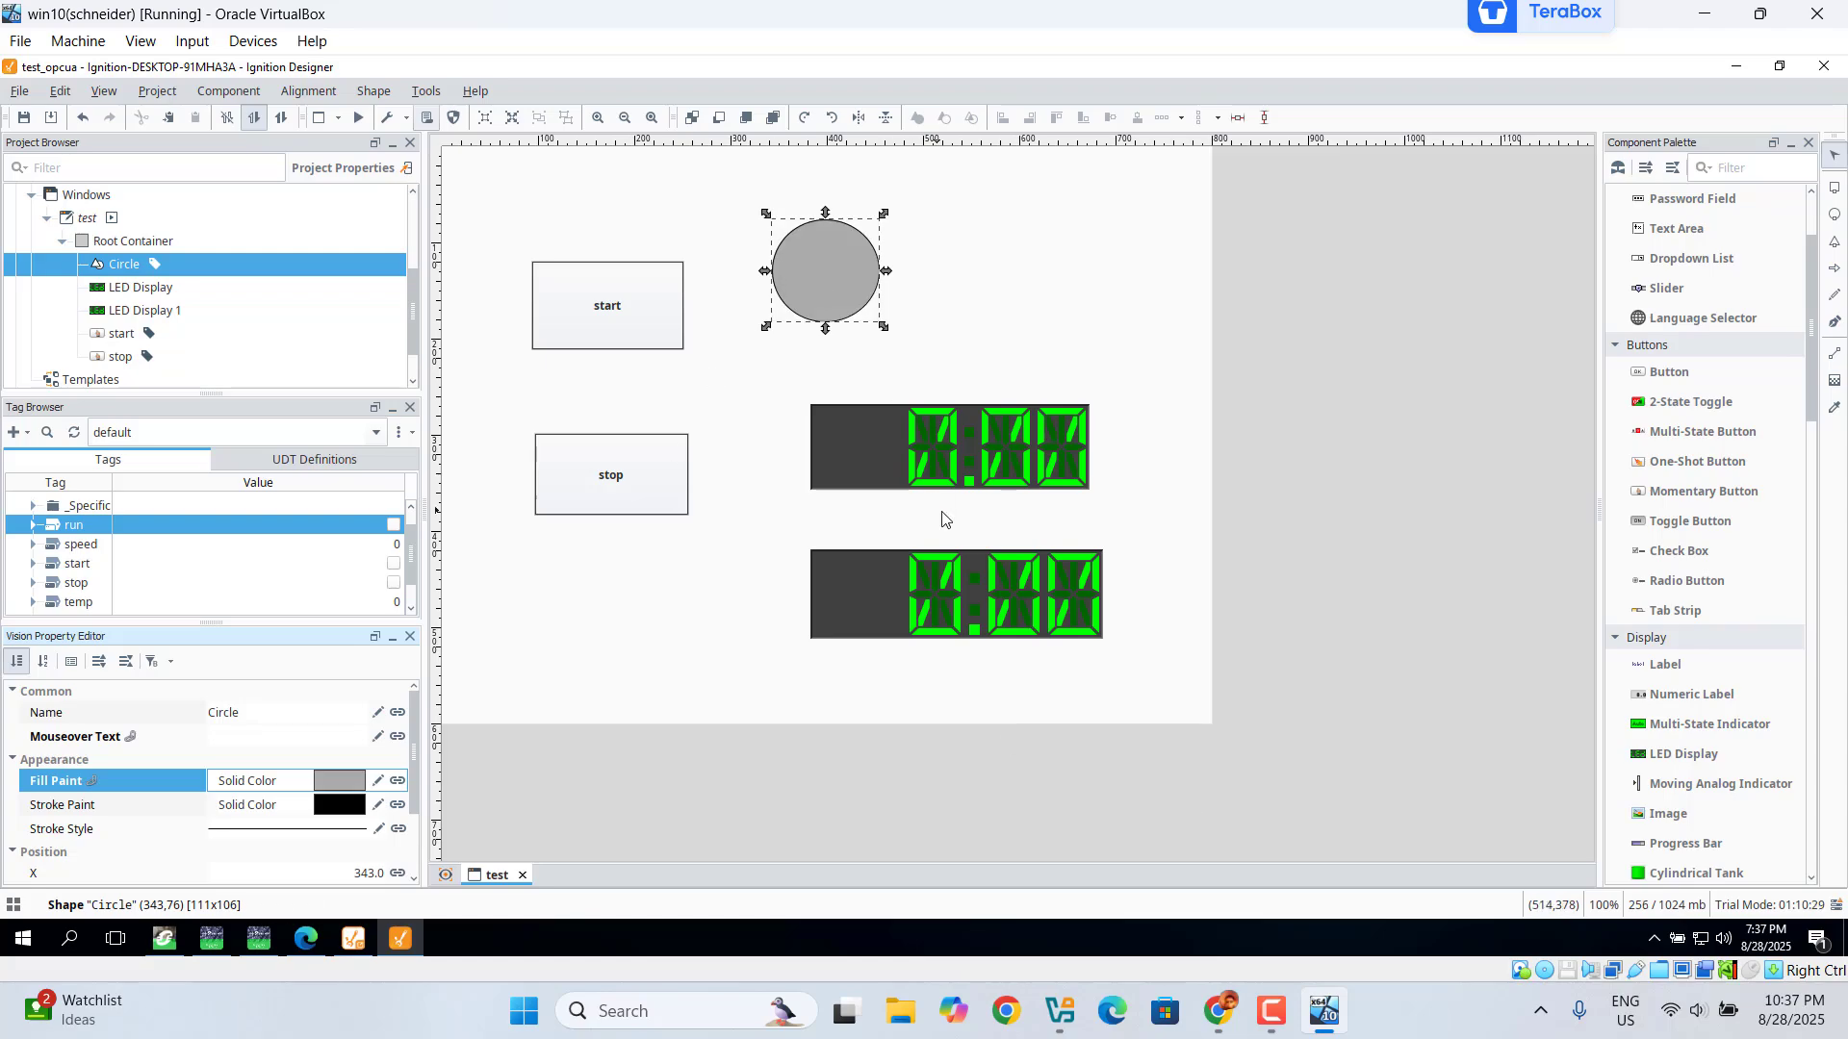
# Step: Bind the upper LED display to the speed tag and set its number format pattern to 0000
pyautogui.click(941, 467)
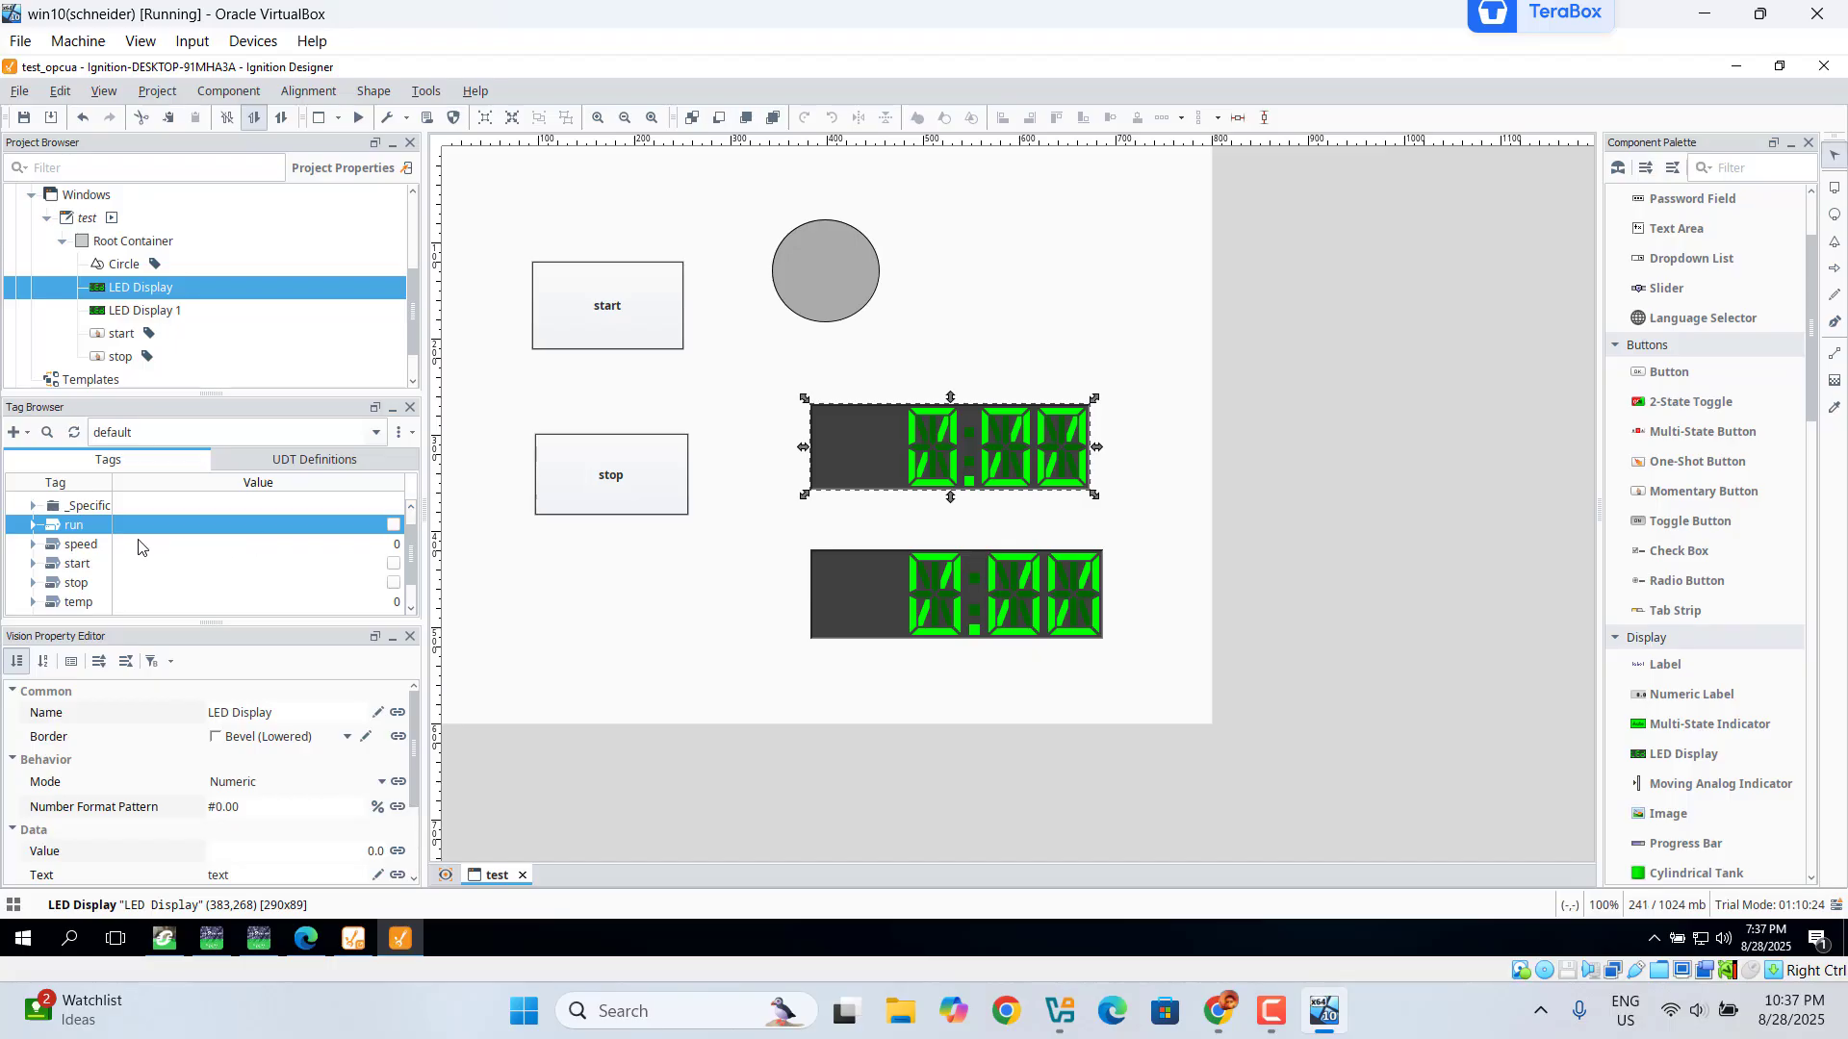
pyautogui.click(88, 547)
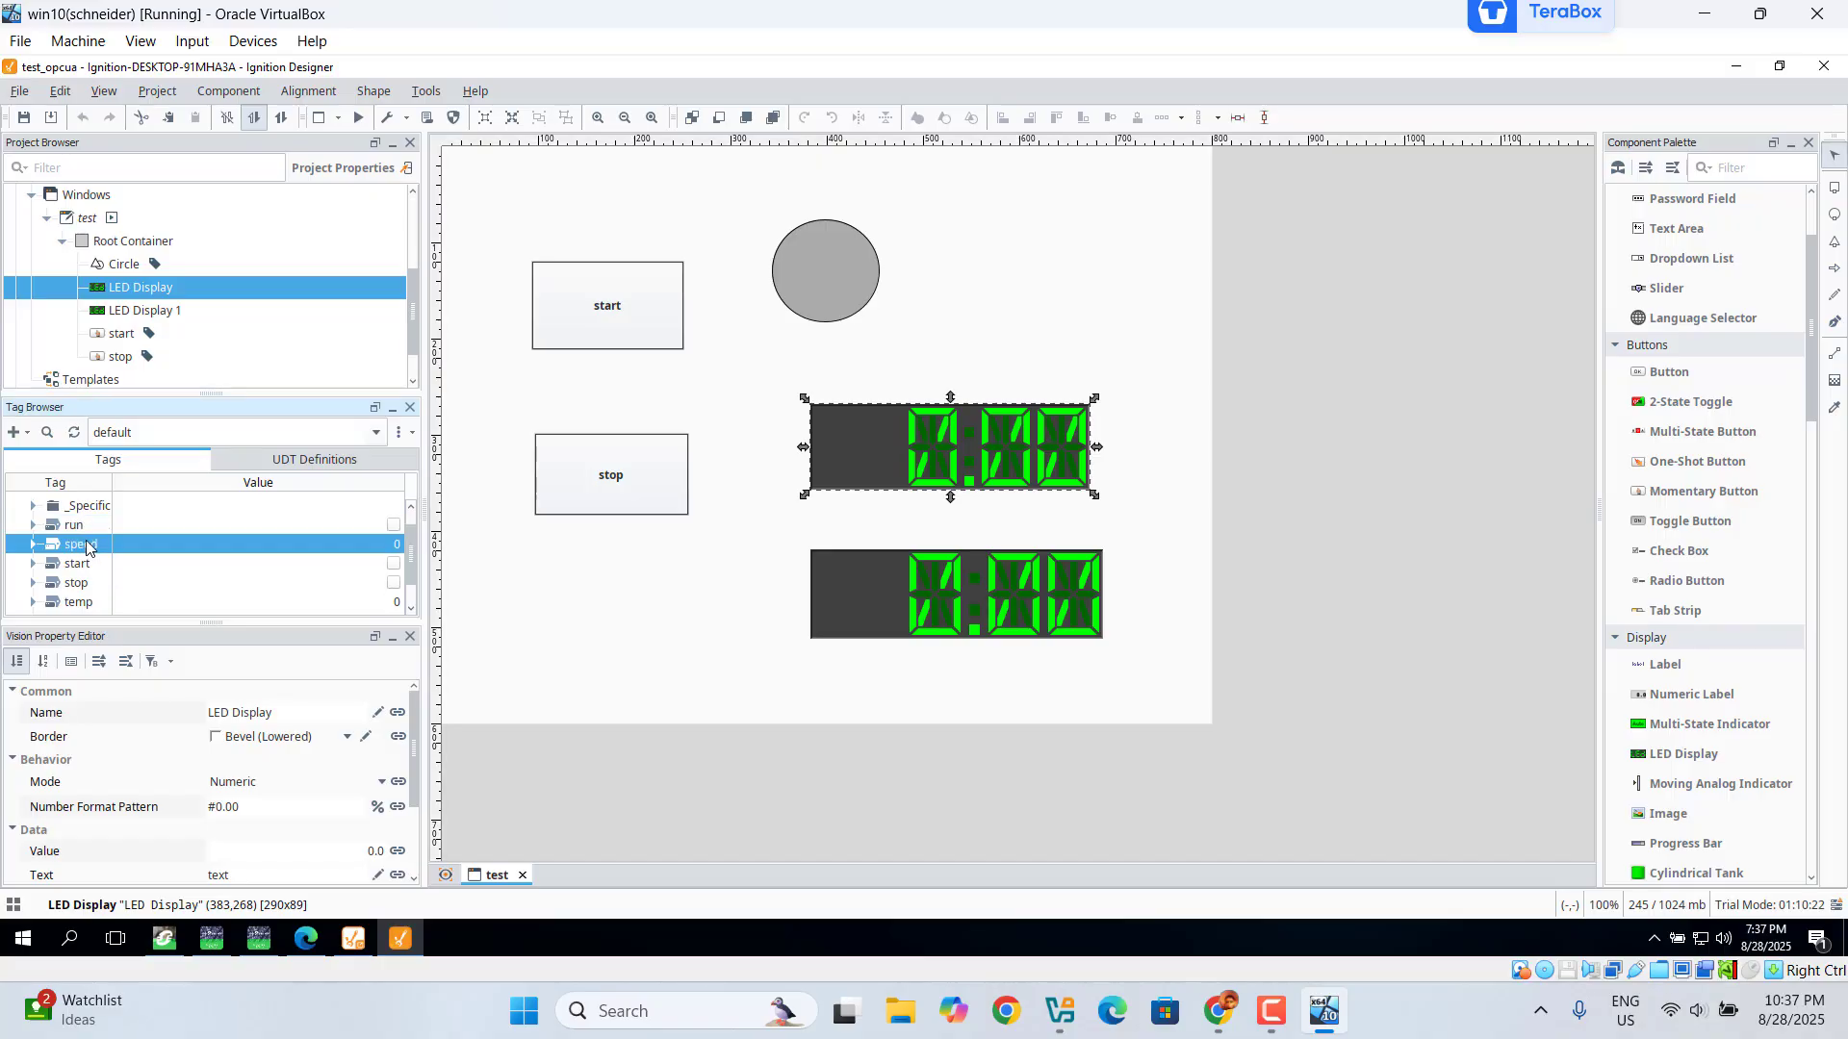
pyautogui.moveTo(86, 547); pyautogui.dragTo(864, 459)
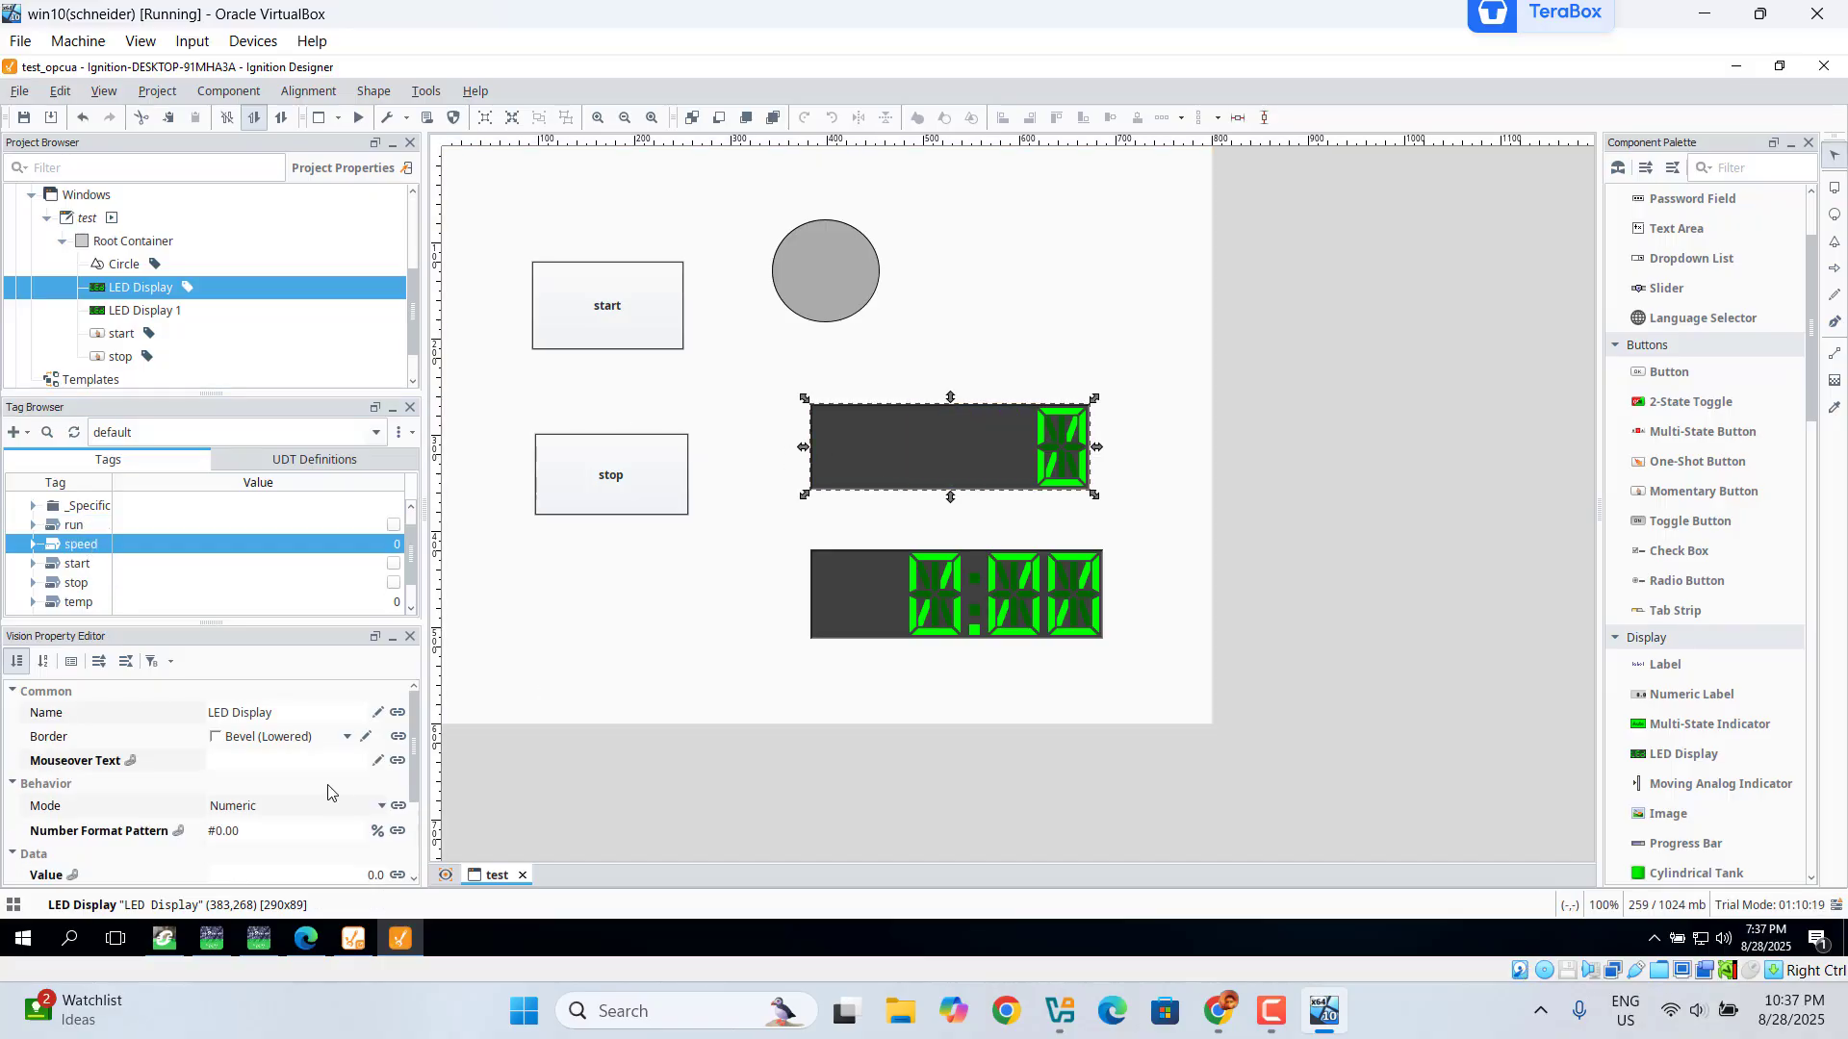
pyautogui.click(258, 831)
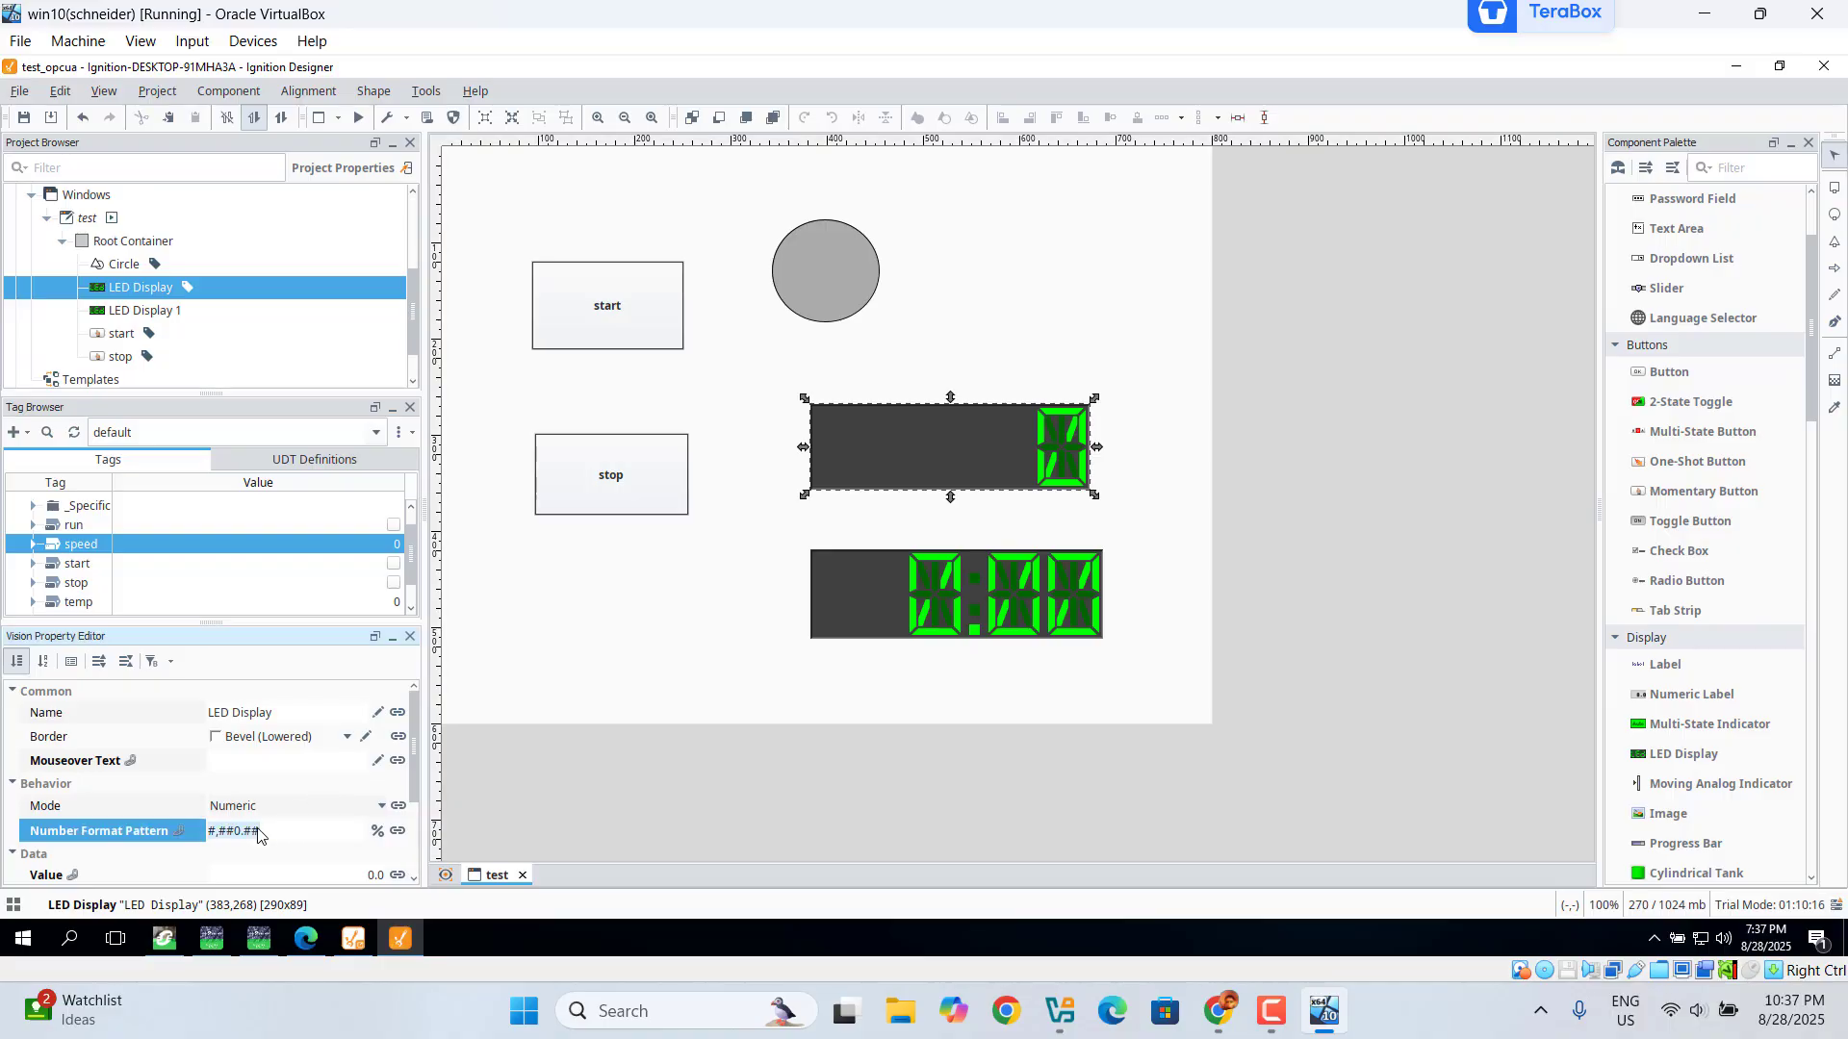
pyautogui.write('0000')
pyautogui.press('Return')
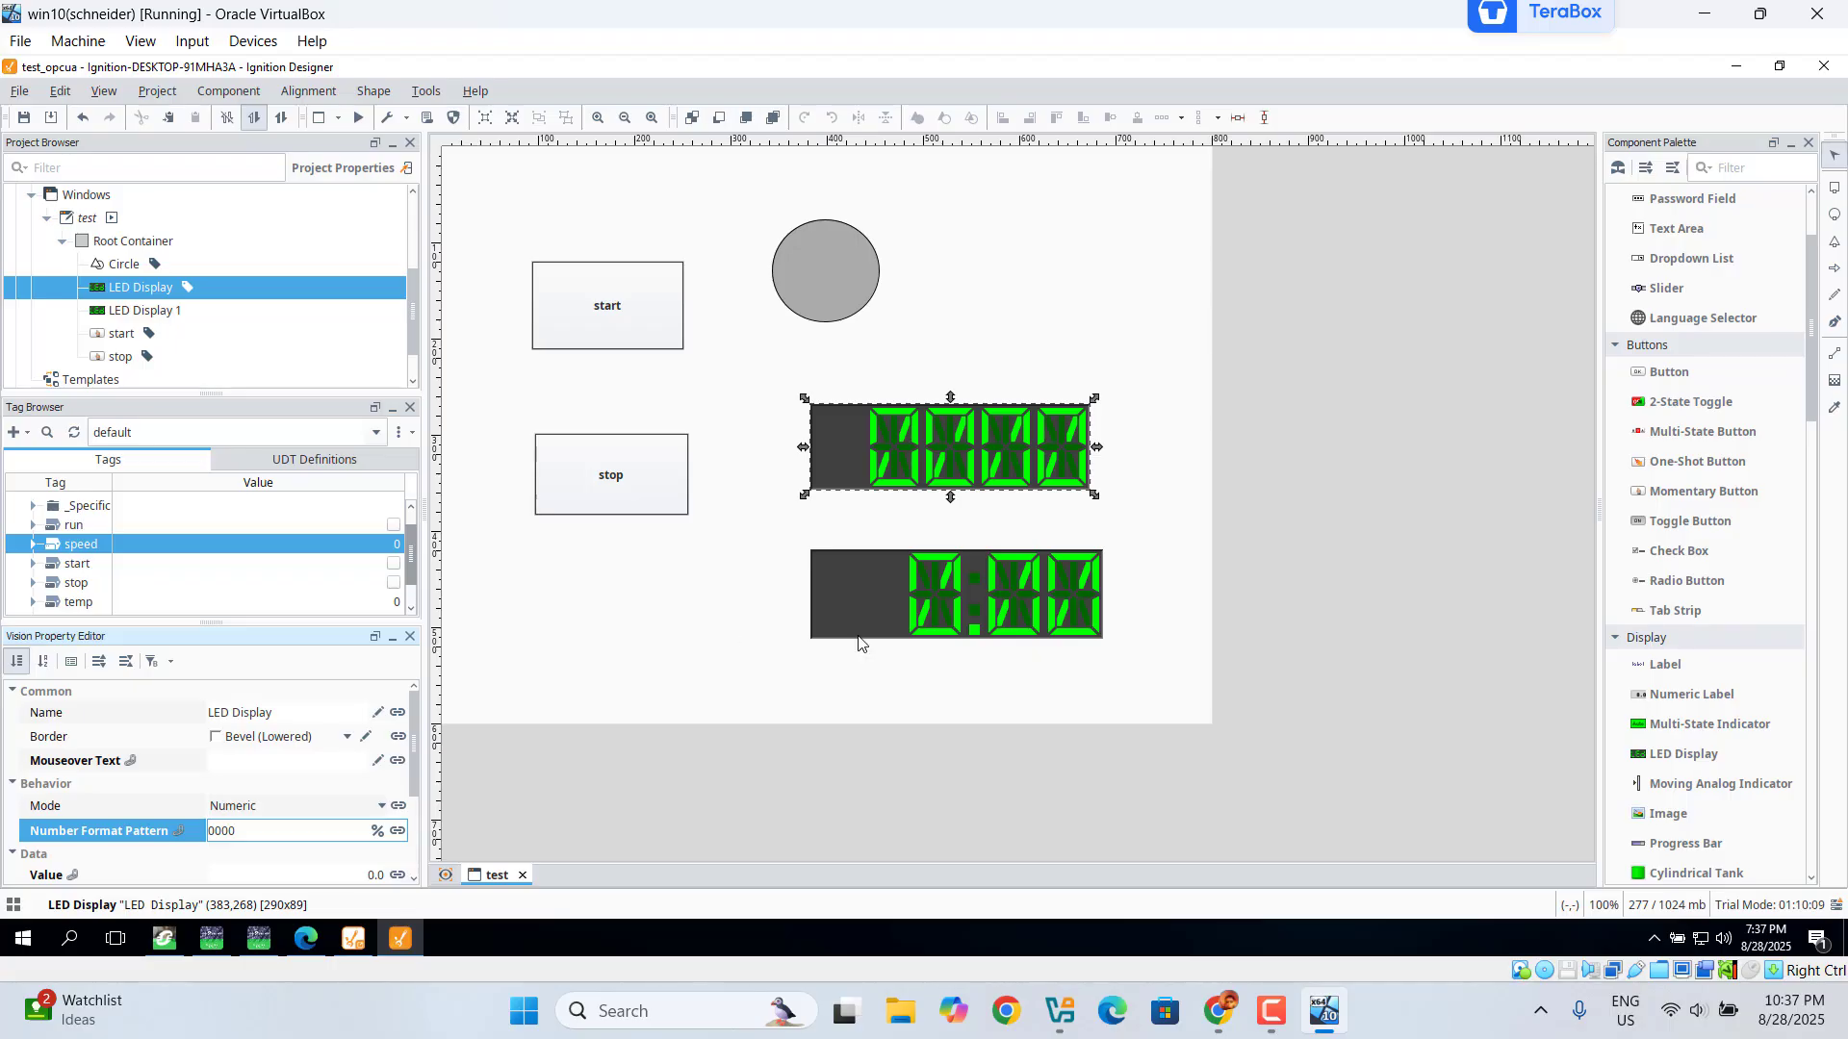
# Step: Bind the lower LED display to the temp tag and set its number format pattern to 00.00
pyautogui.click(920, 612)
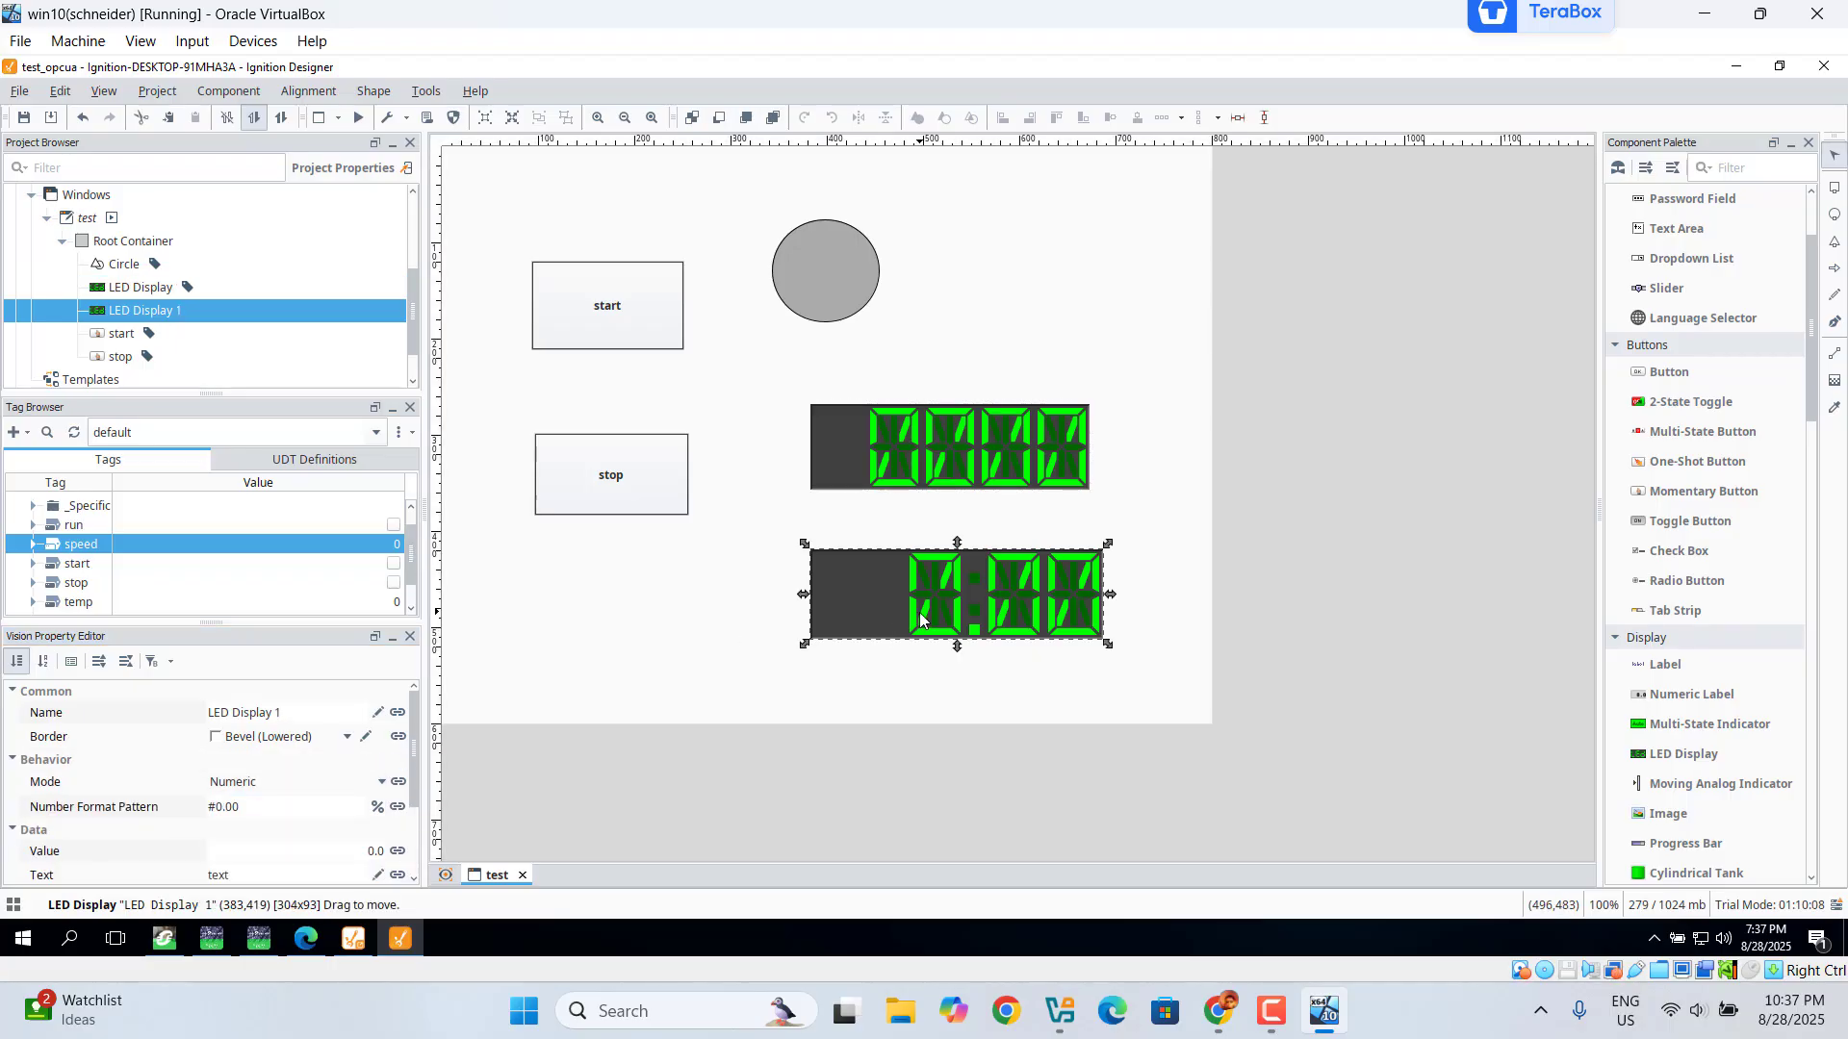
pyautogui.click(411, 579)
pyautogui.moveTo(408, 577); pyautogui.dragTo(404, 591)
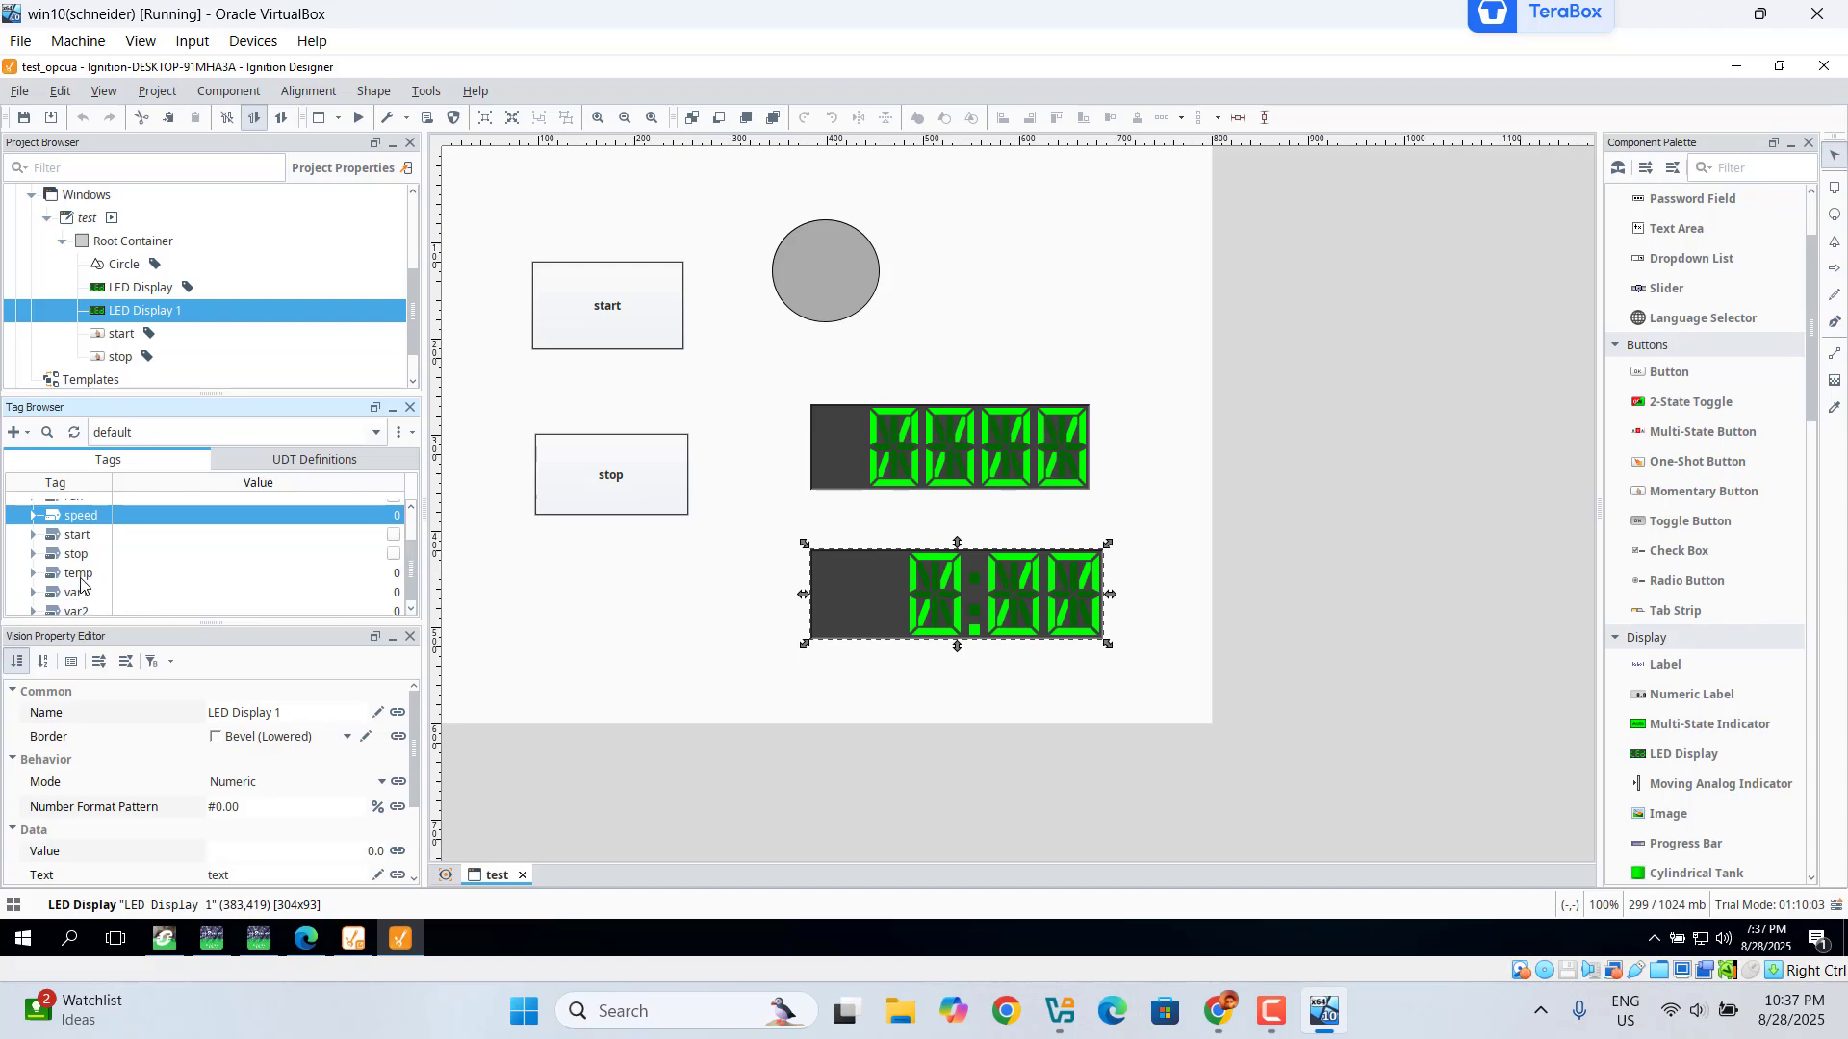
pyautogui.moveTo(83, 577); pyautogui.dragTo(858, 604)
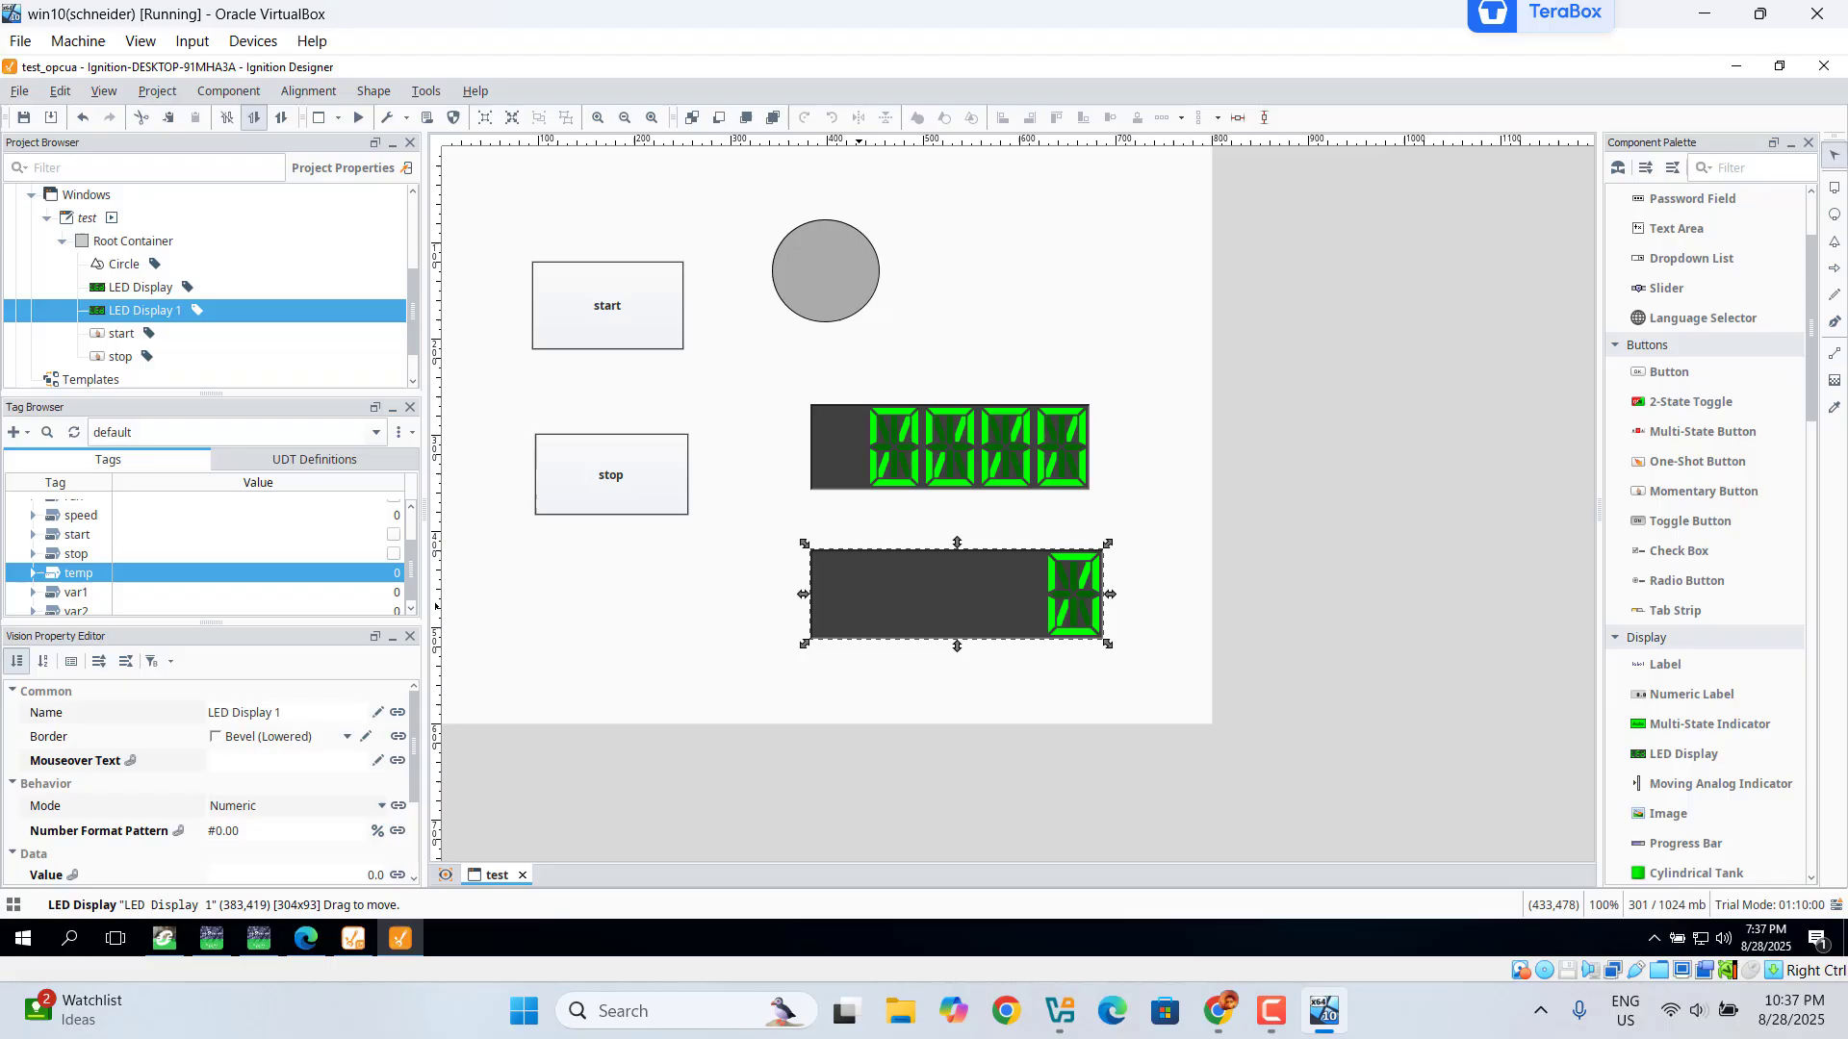
pyautogui.click(239, 832)
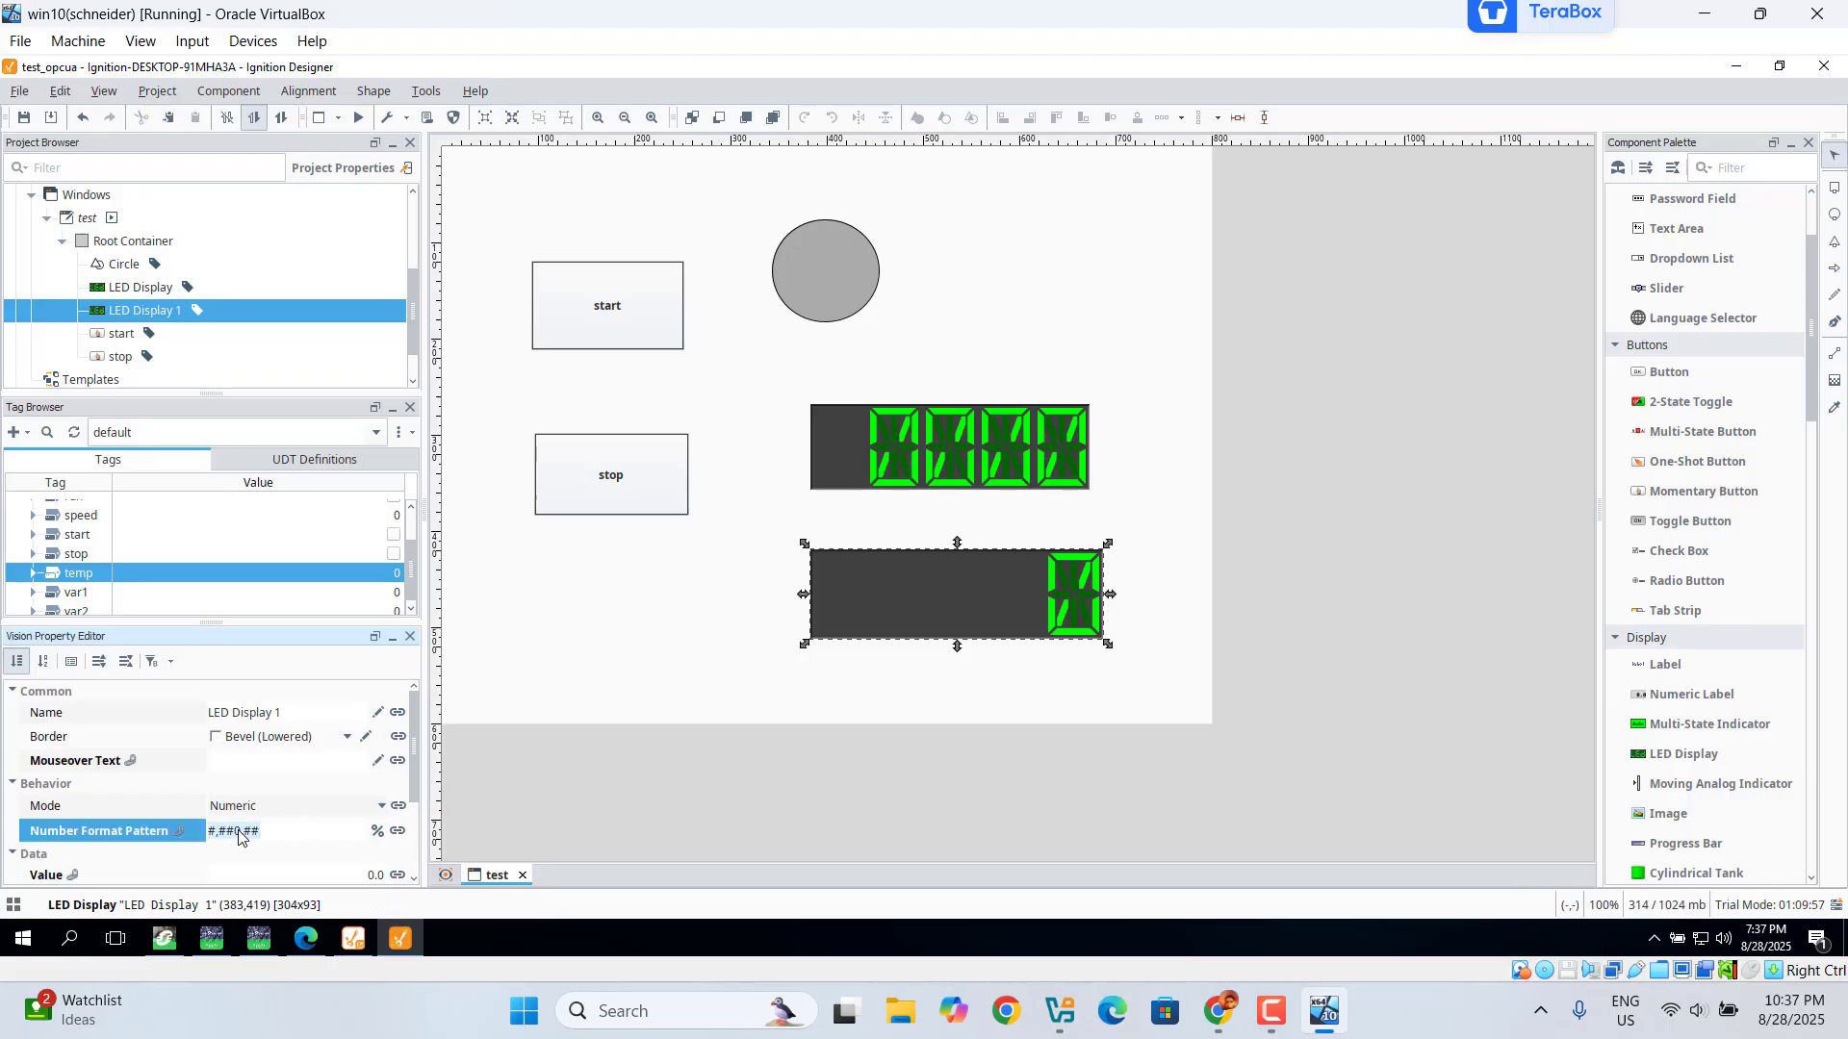
pyautogui.write('00.00')
pyautogui.press('Return')
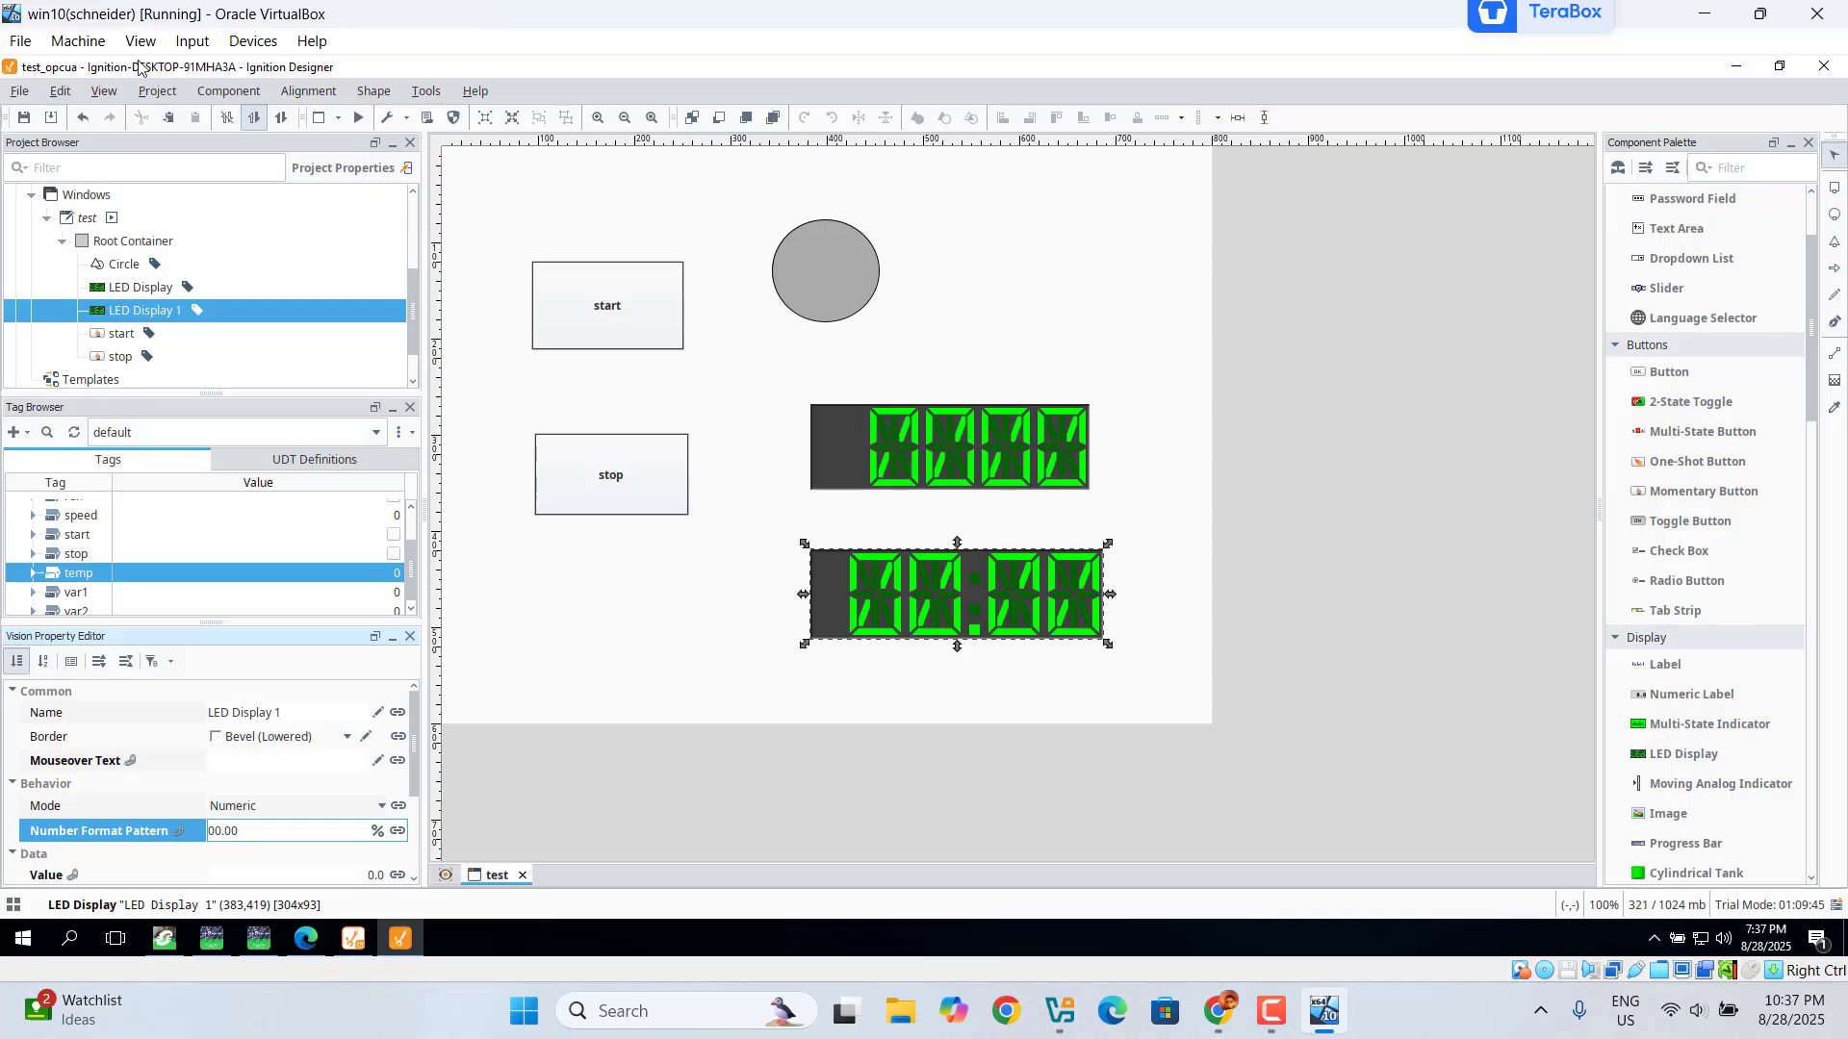
# Step: Switch the project to Comm Read/Write mode and save the test_opcua project
pyautogui.click(151, 93)
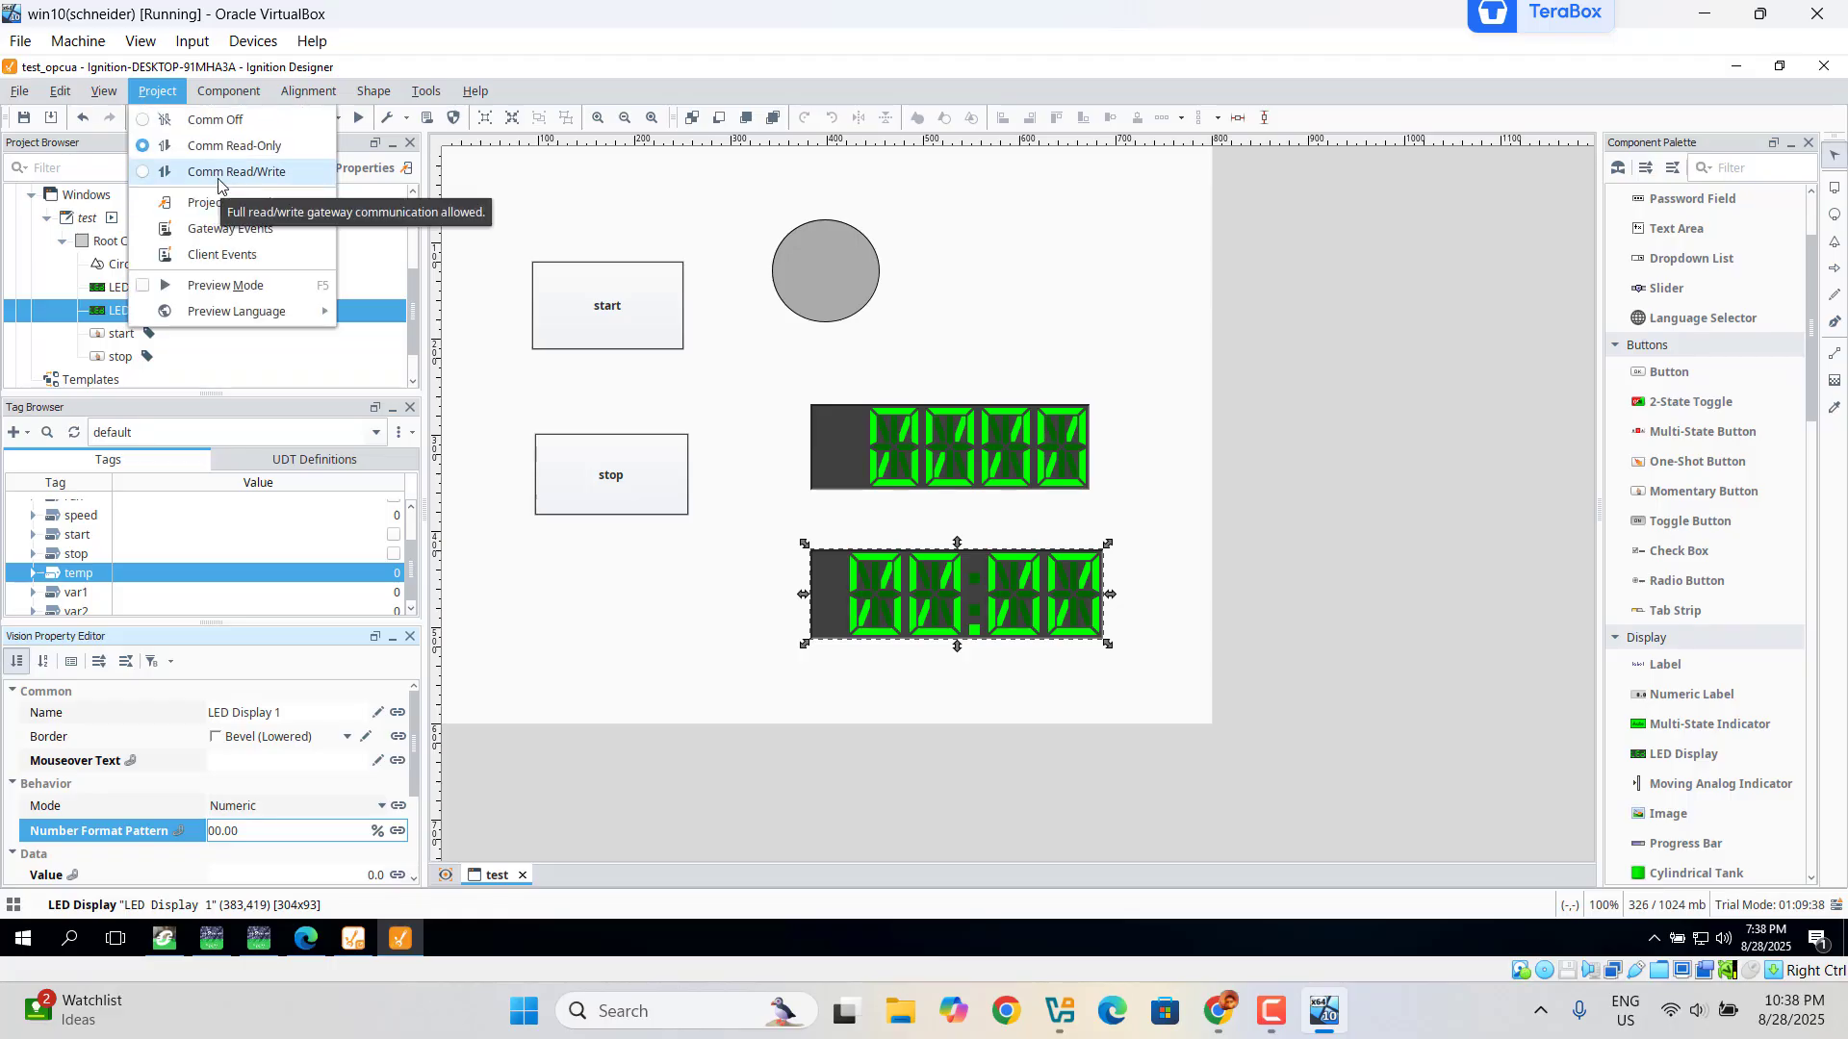
pyautogui.click(148, 179)
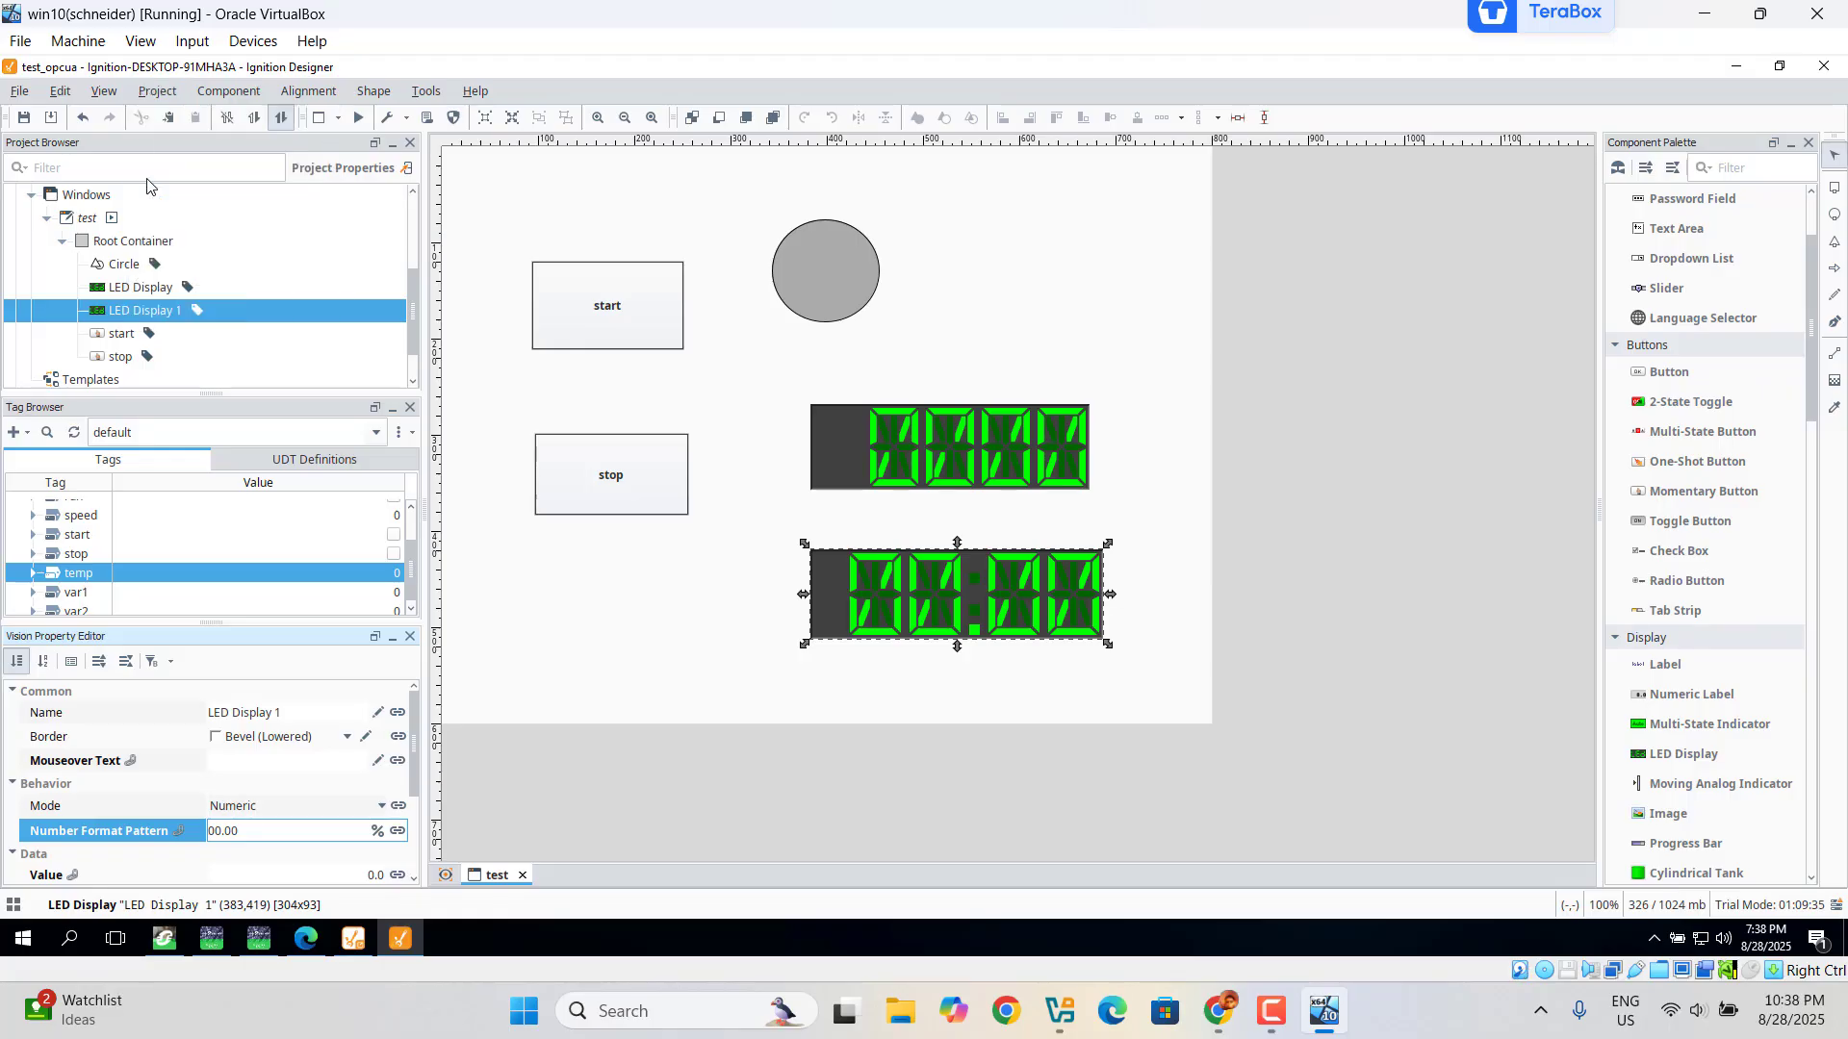
pyautogui.click(157, 91)
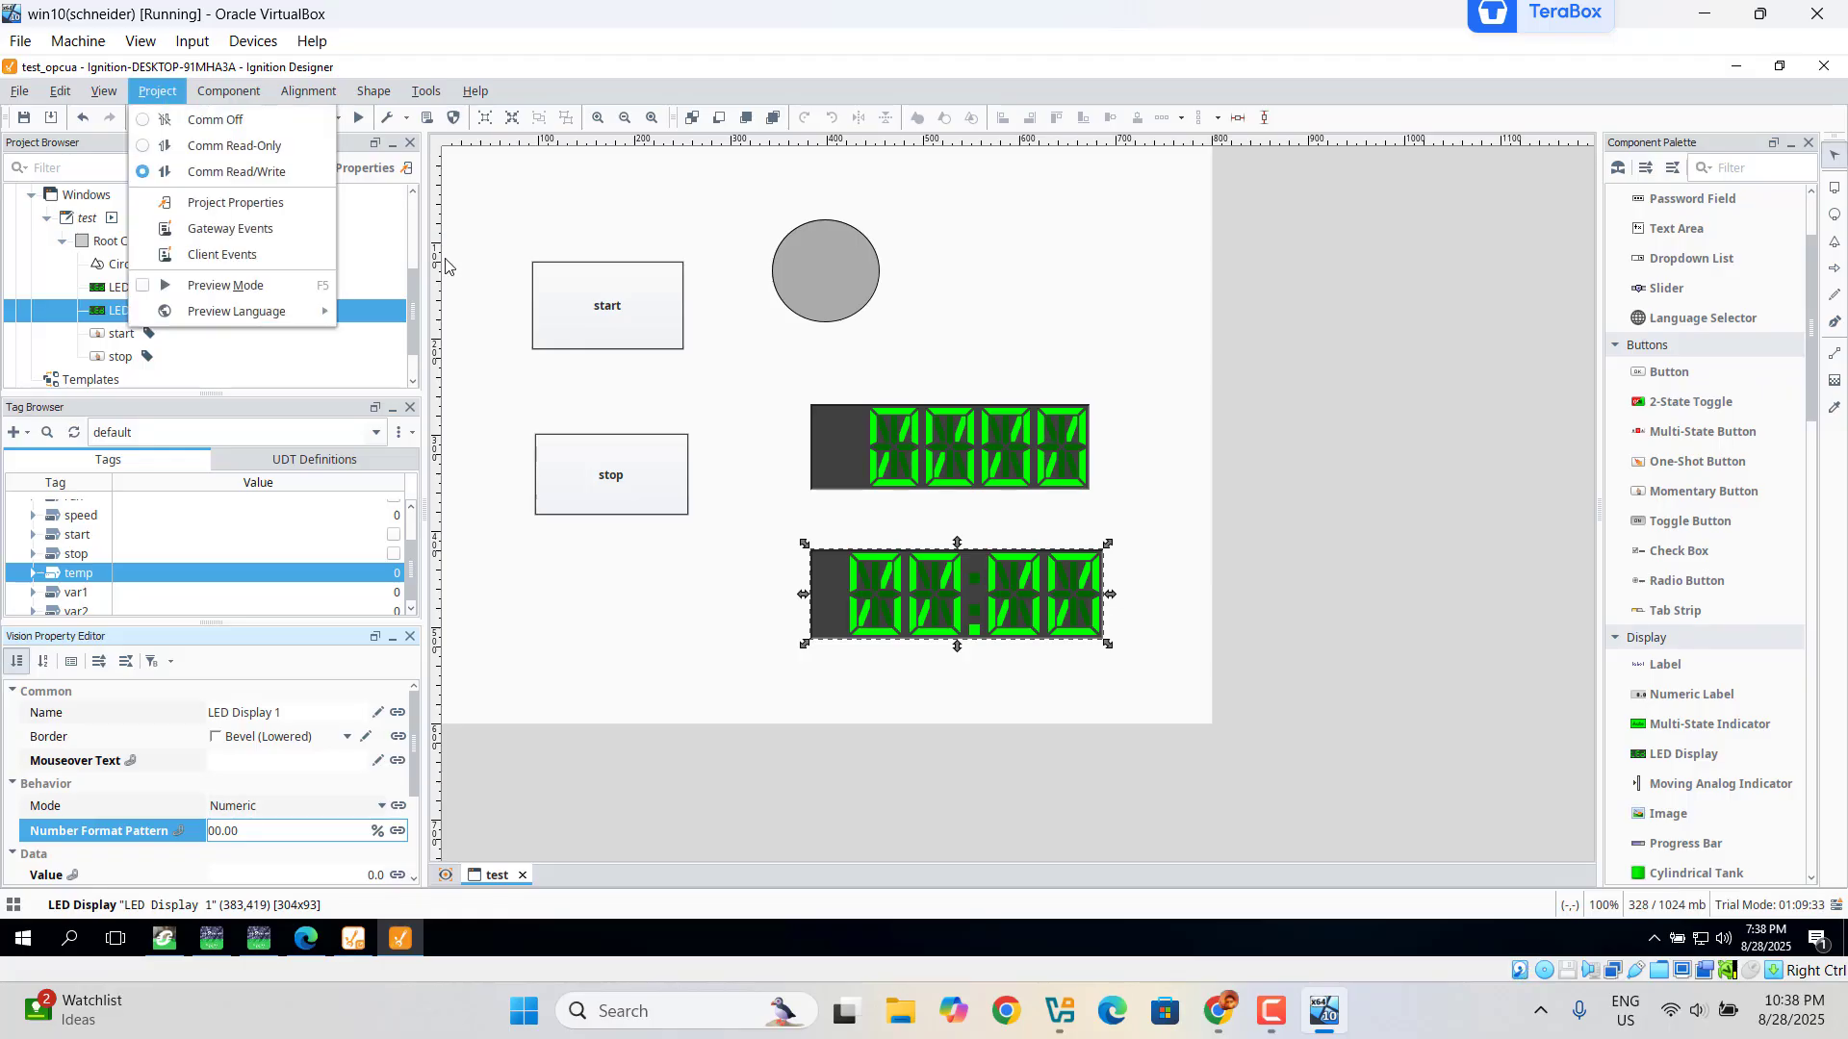
pyautogui.click(507, 217)
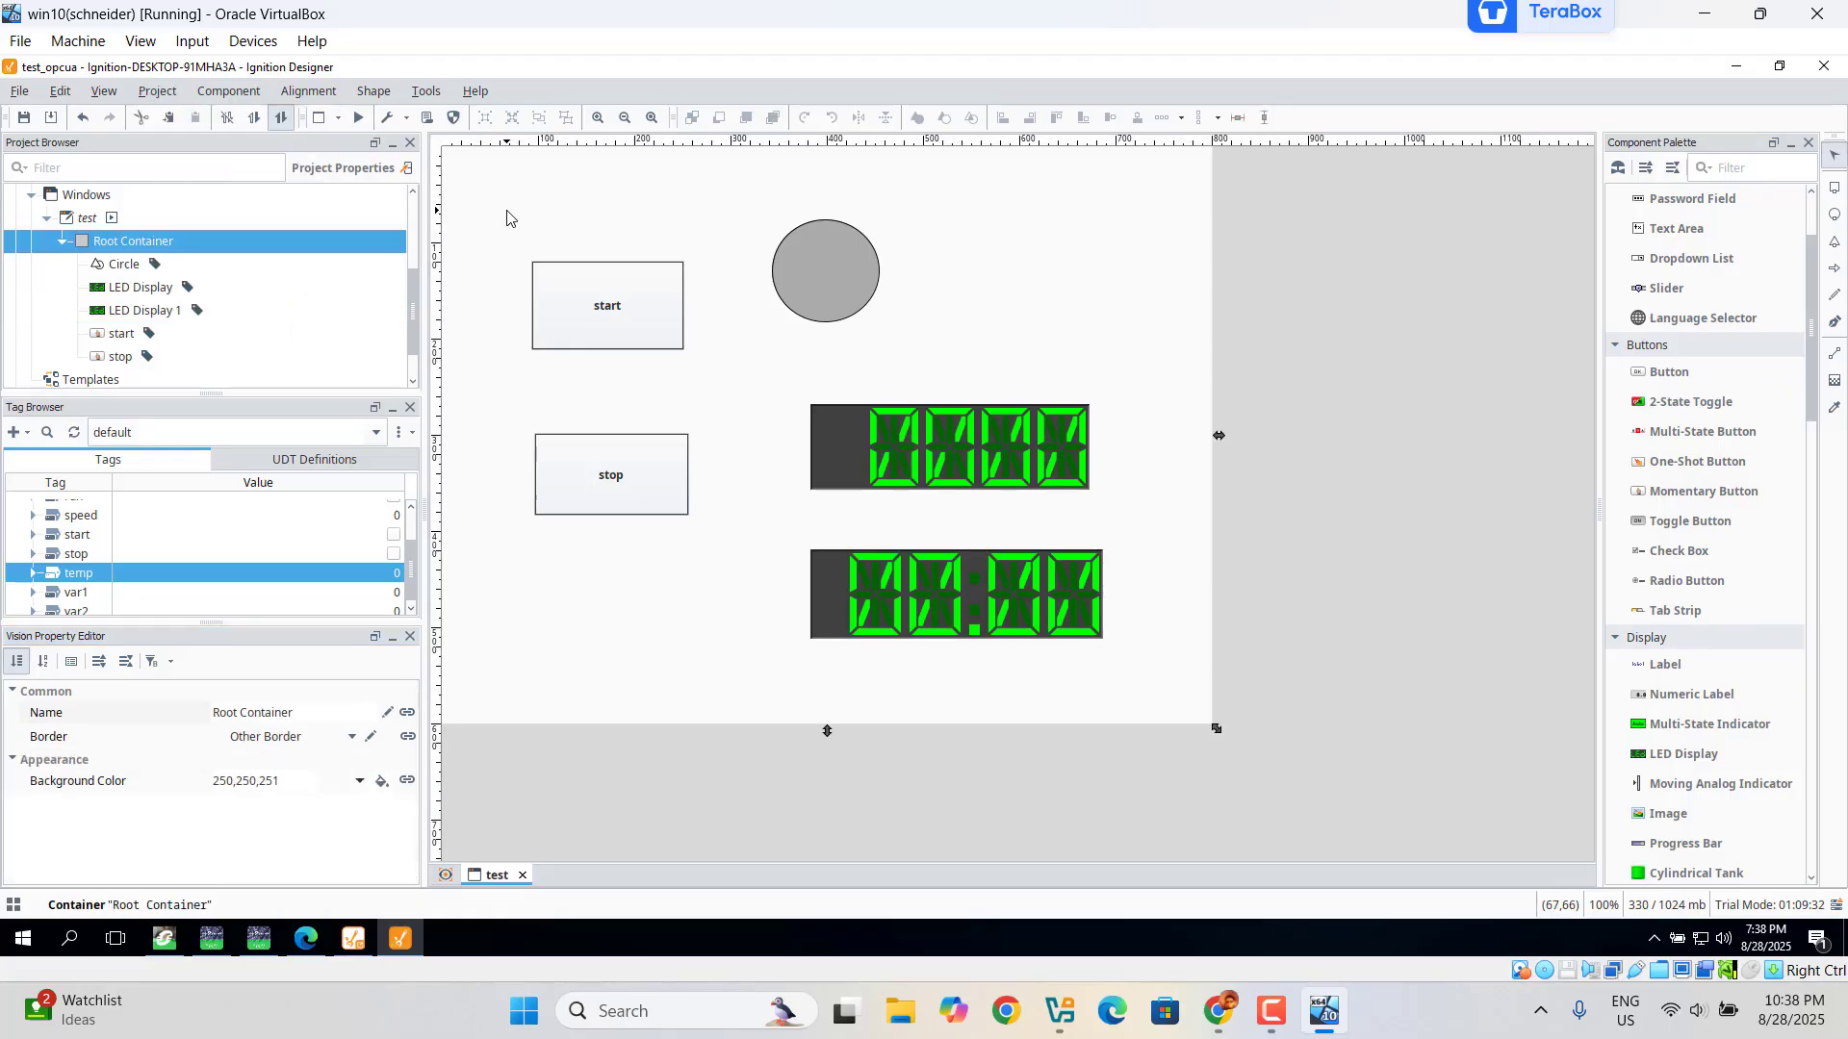
pyautogui.click(24, 118)
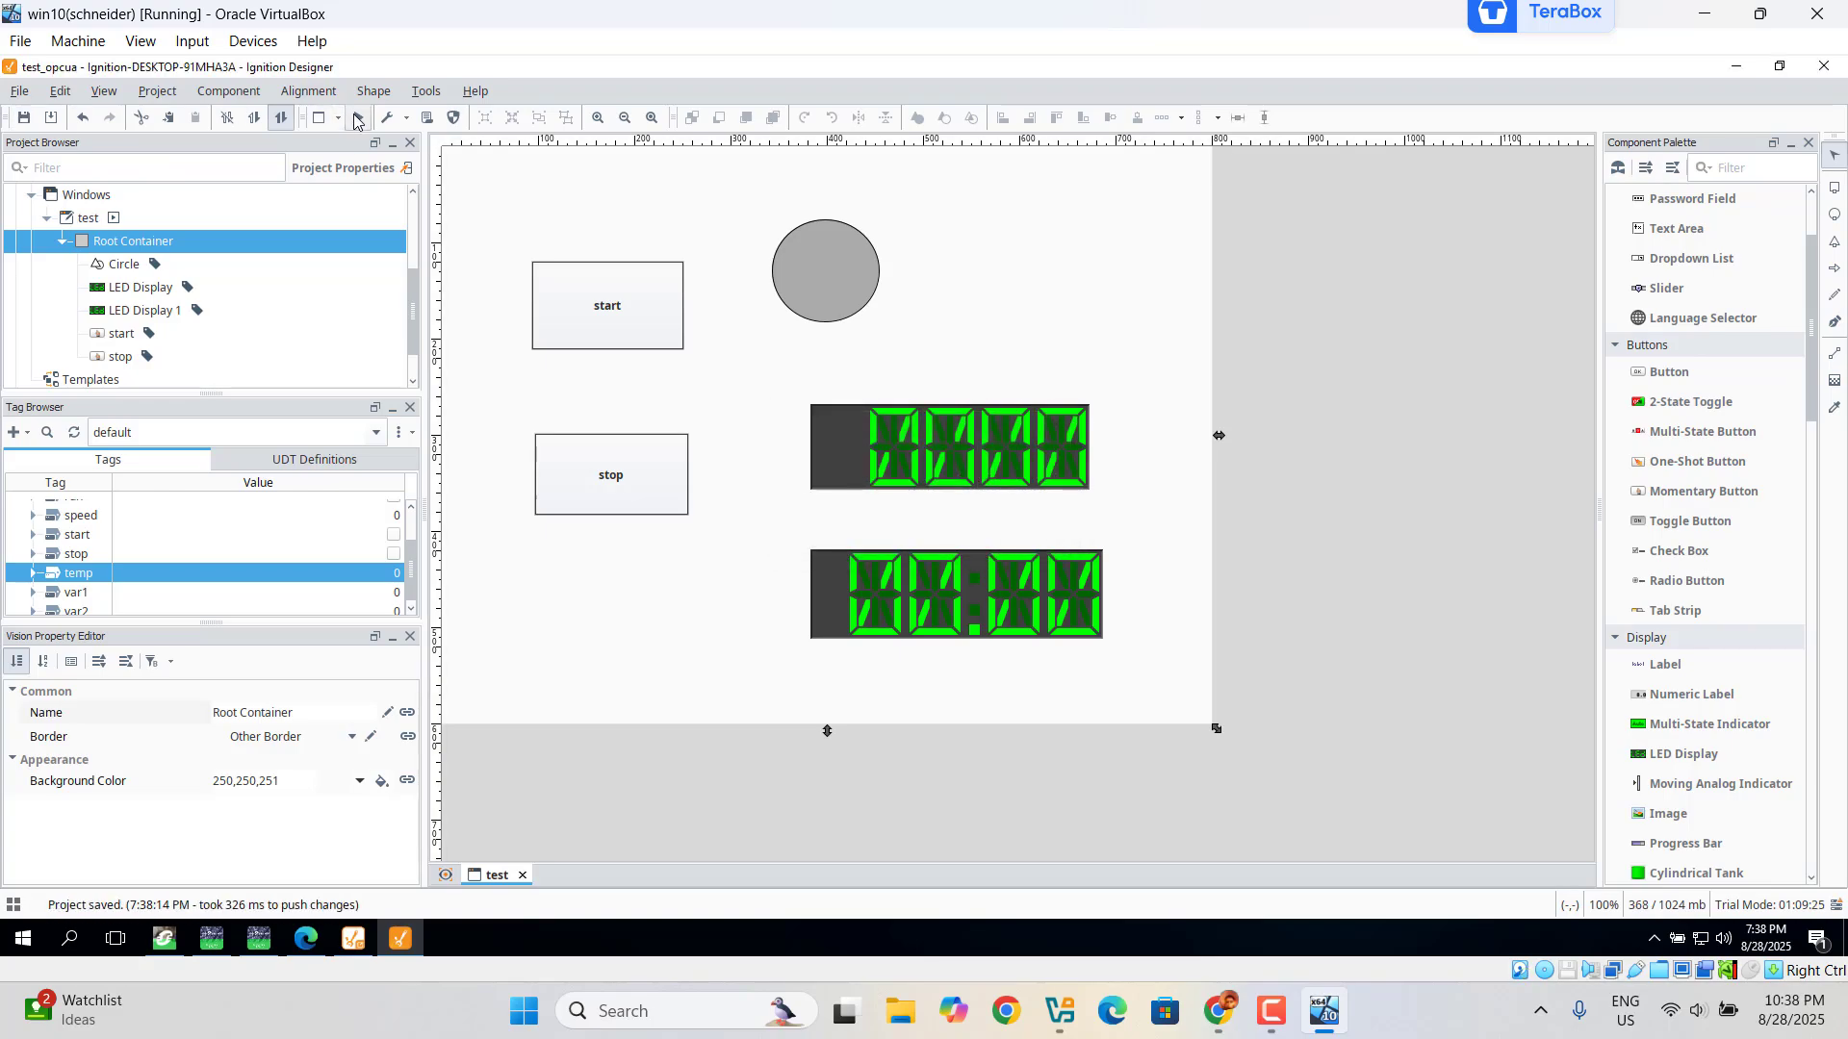
# Step: Turn on Preview Mode and move Control Expert lower to reveal the window canvas
pyautogui.click(356, 119)
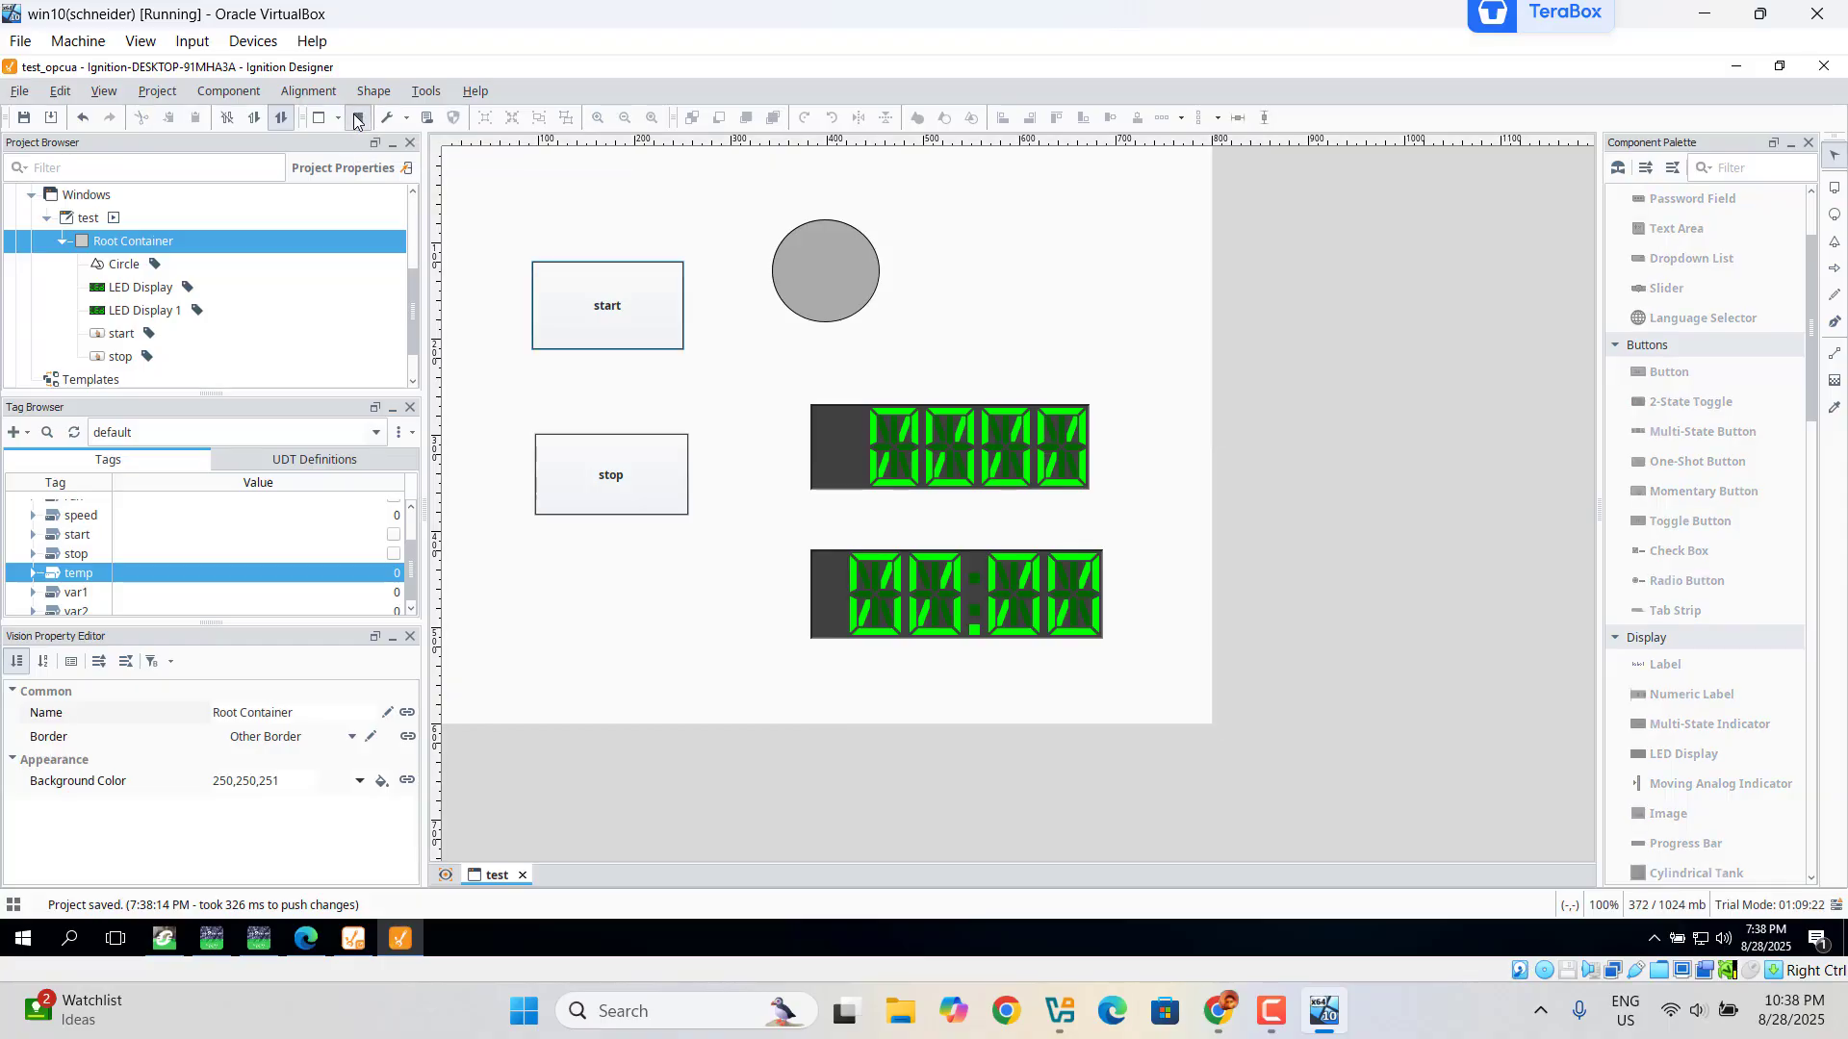
pyautogui.click(180, 943)
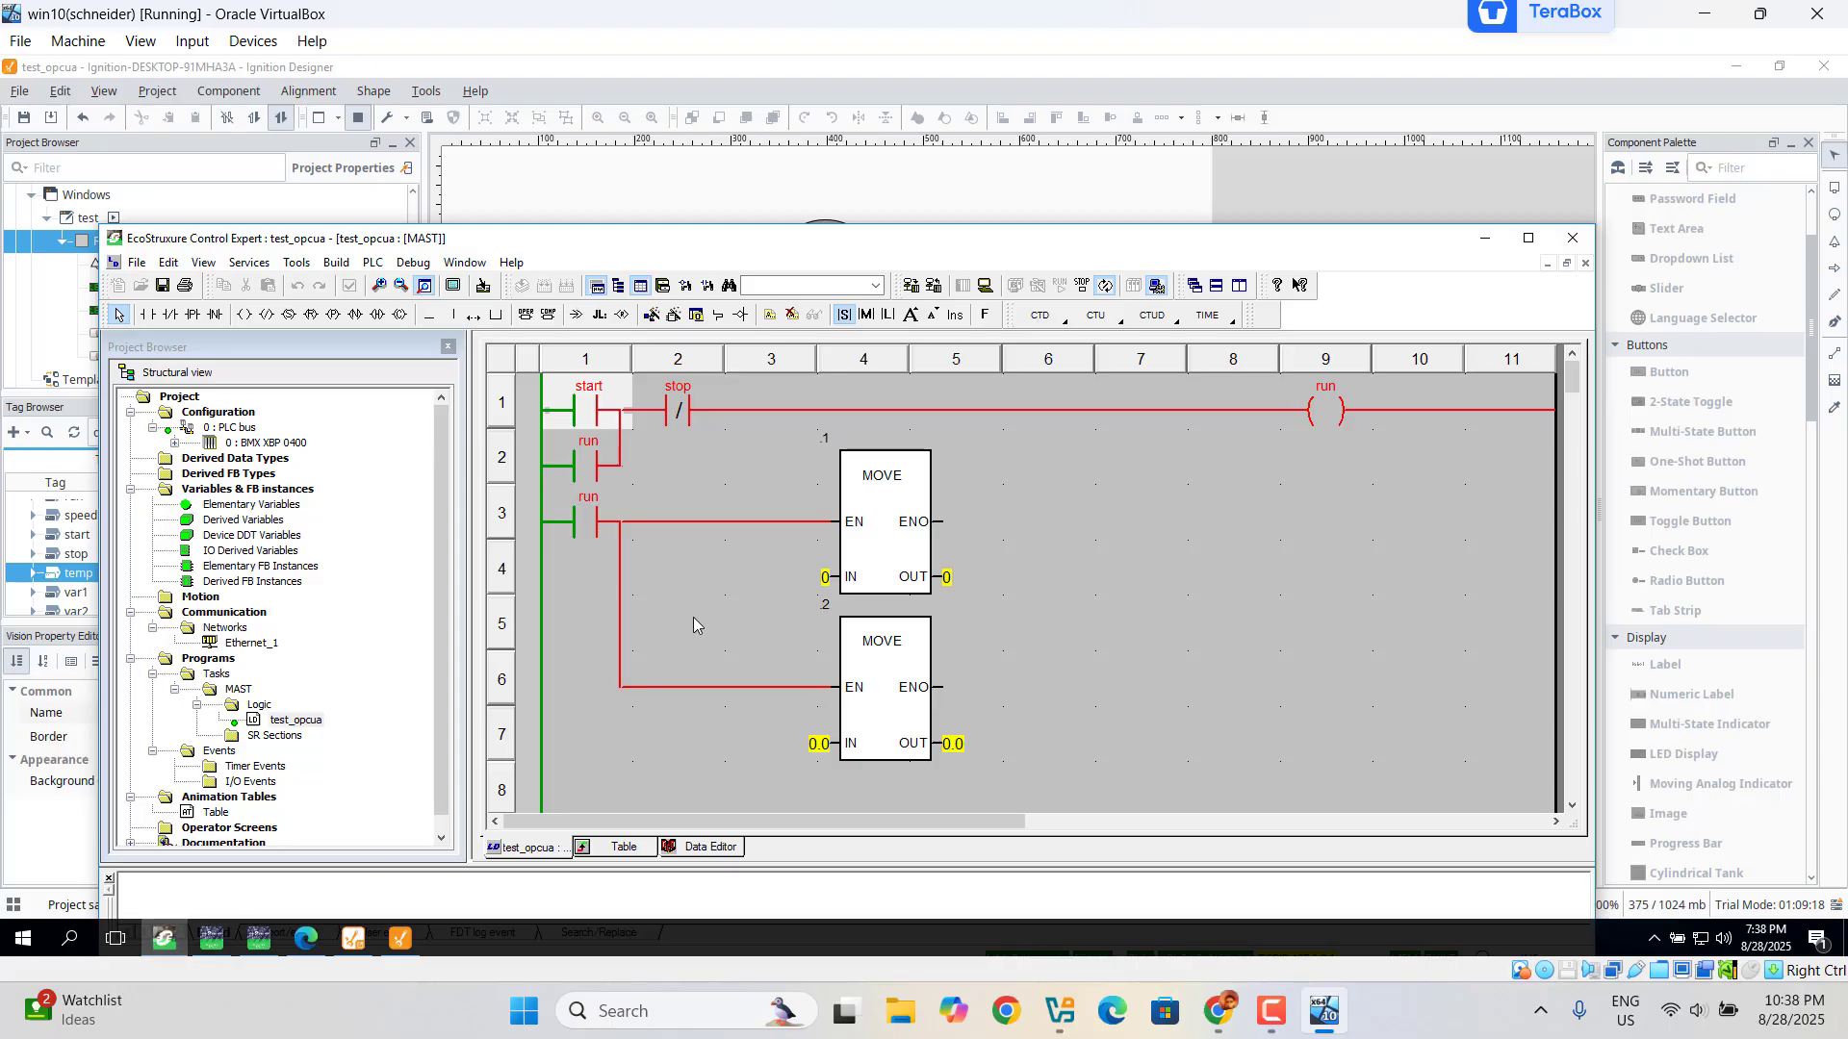
pyautogui.moveTo(902, 256); pyautogui.dragTo(921, 568)
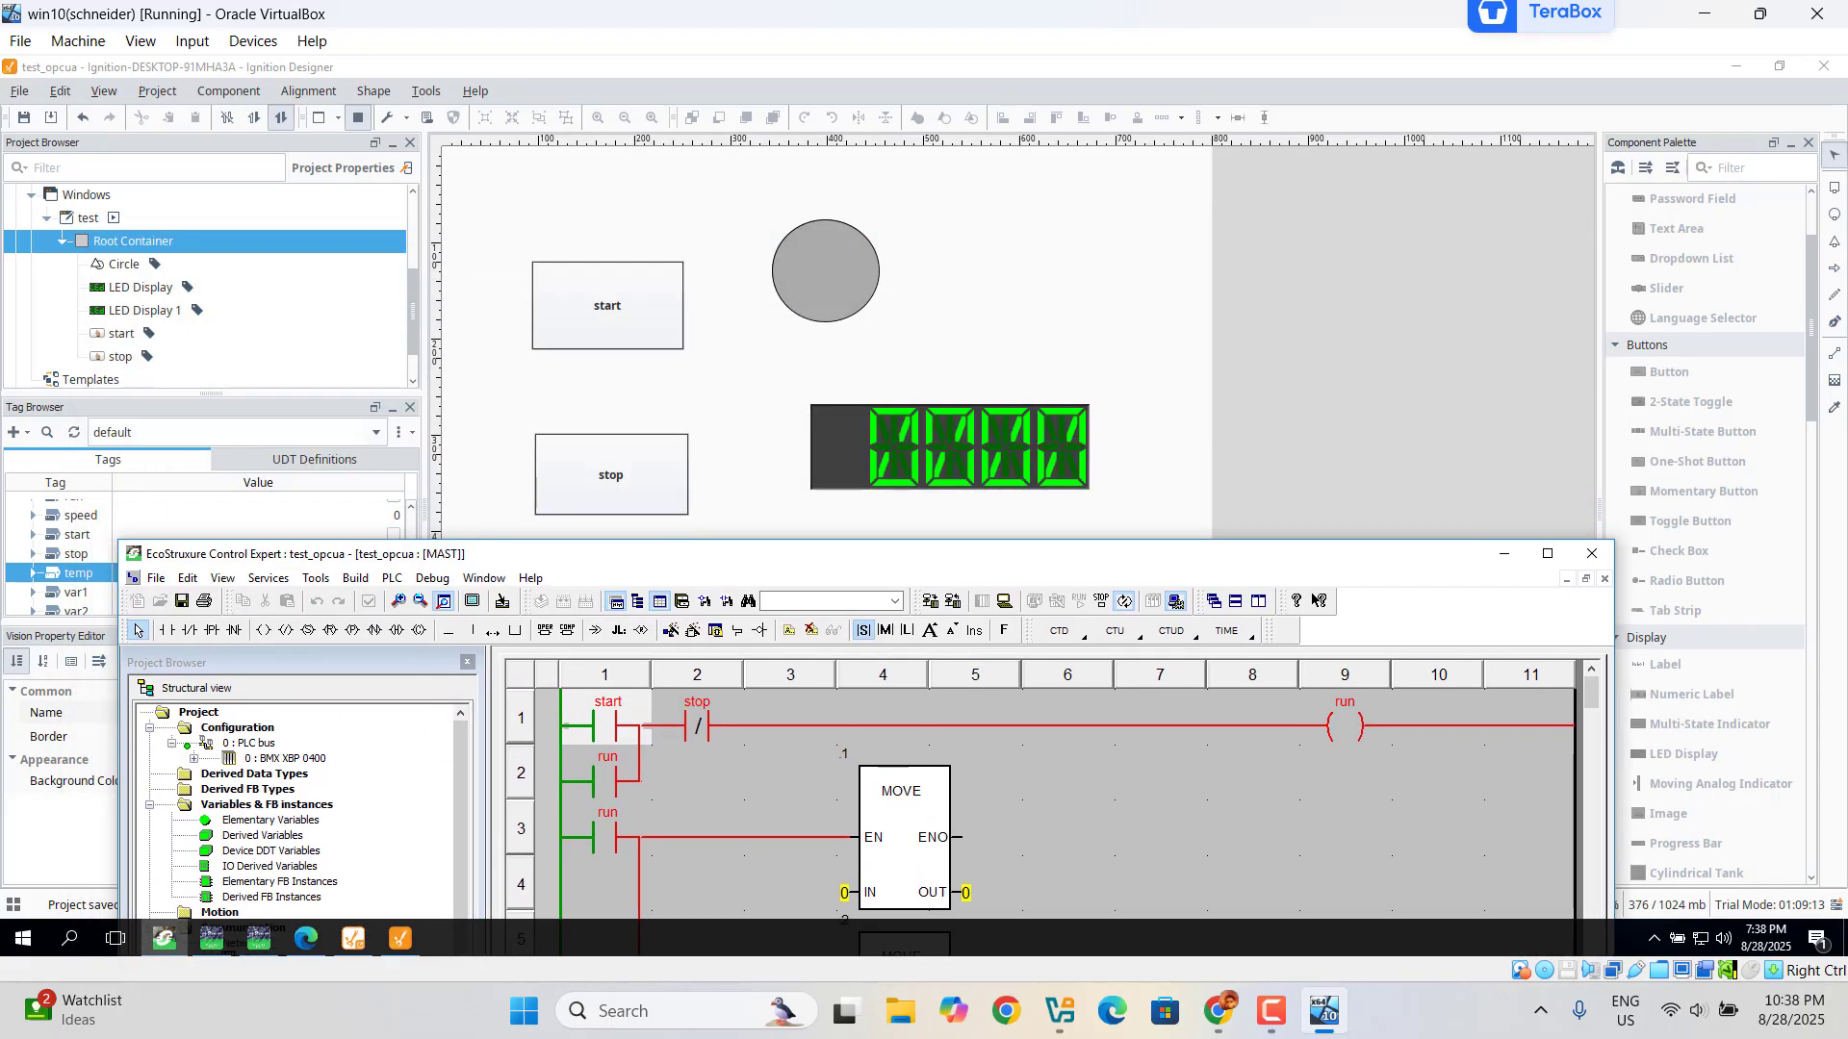
pyautogui.click(609, 316)
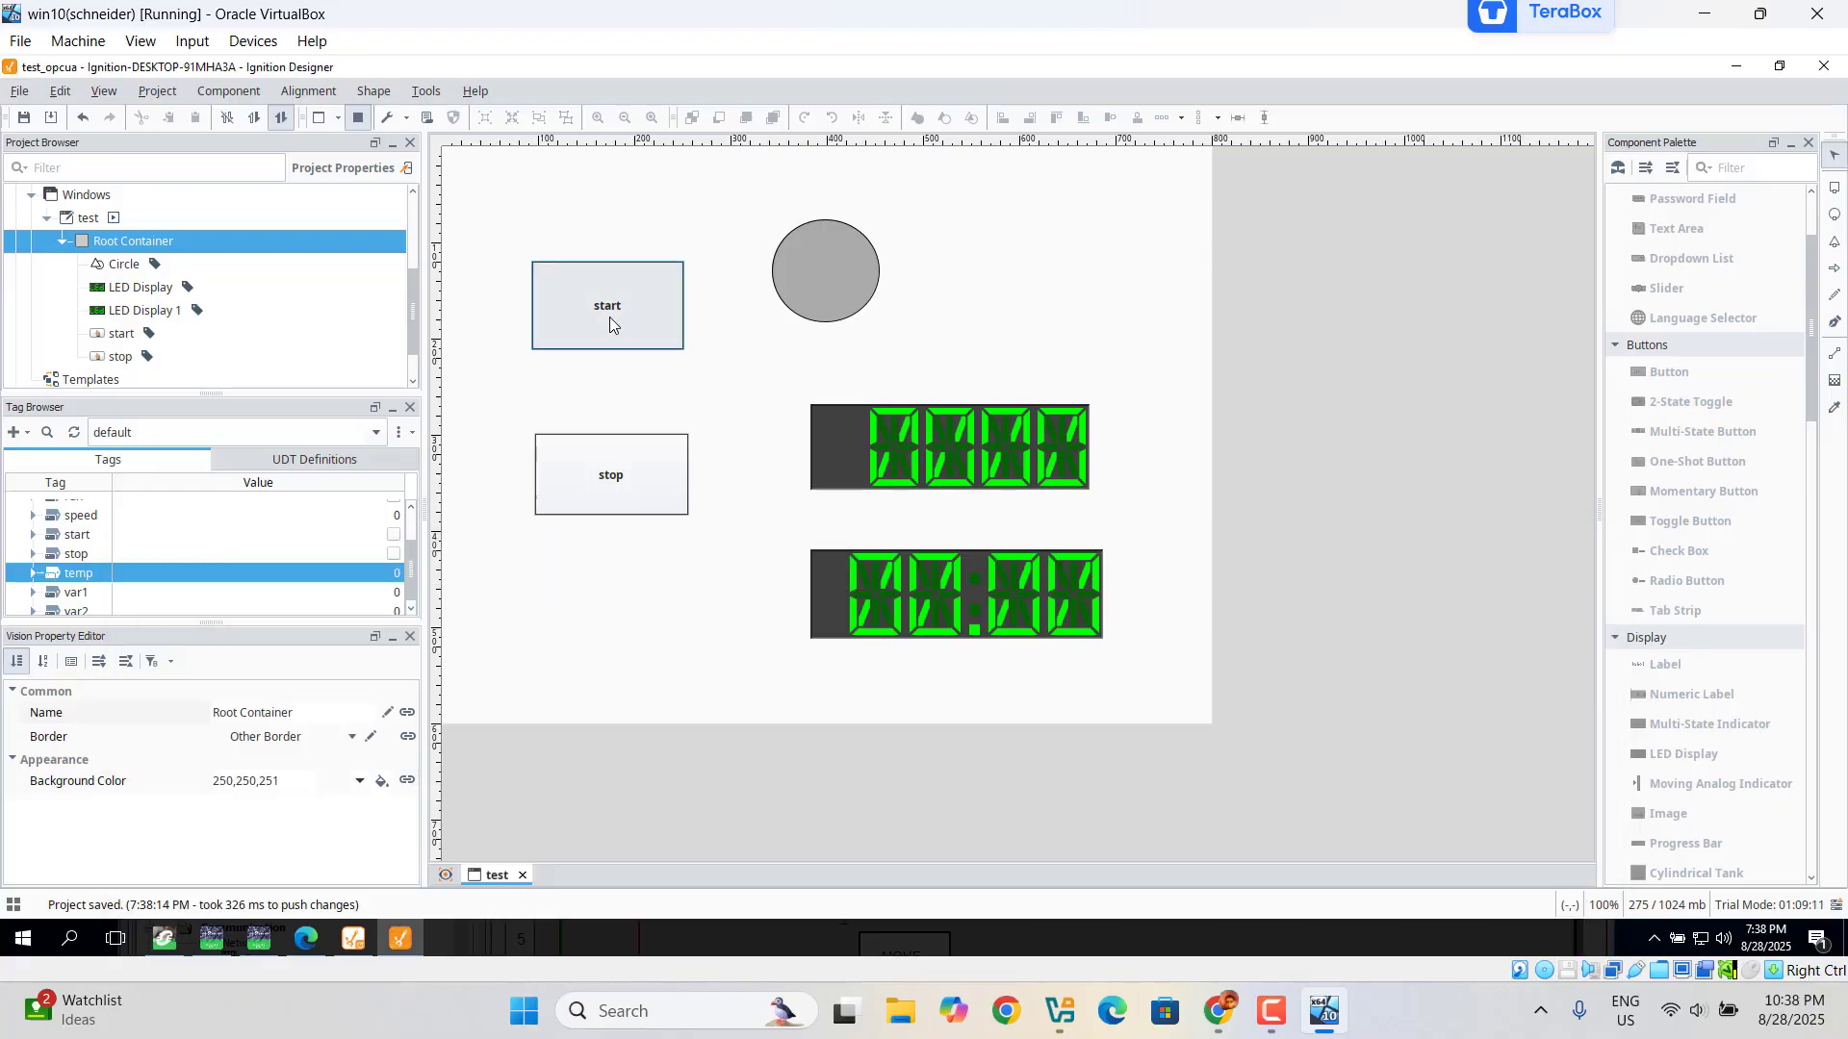
# Step: Press start, stop, then start again to confirm the circle turns red while running
pyautogui.click(609, 315)
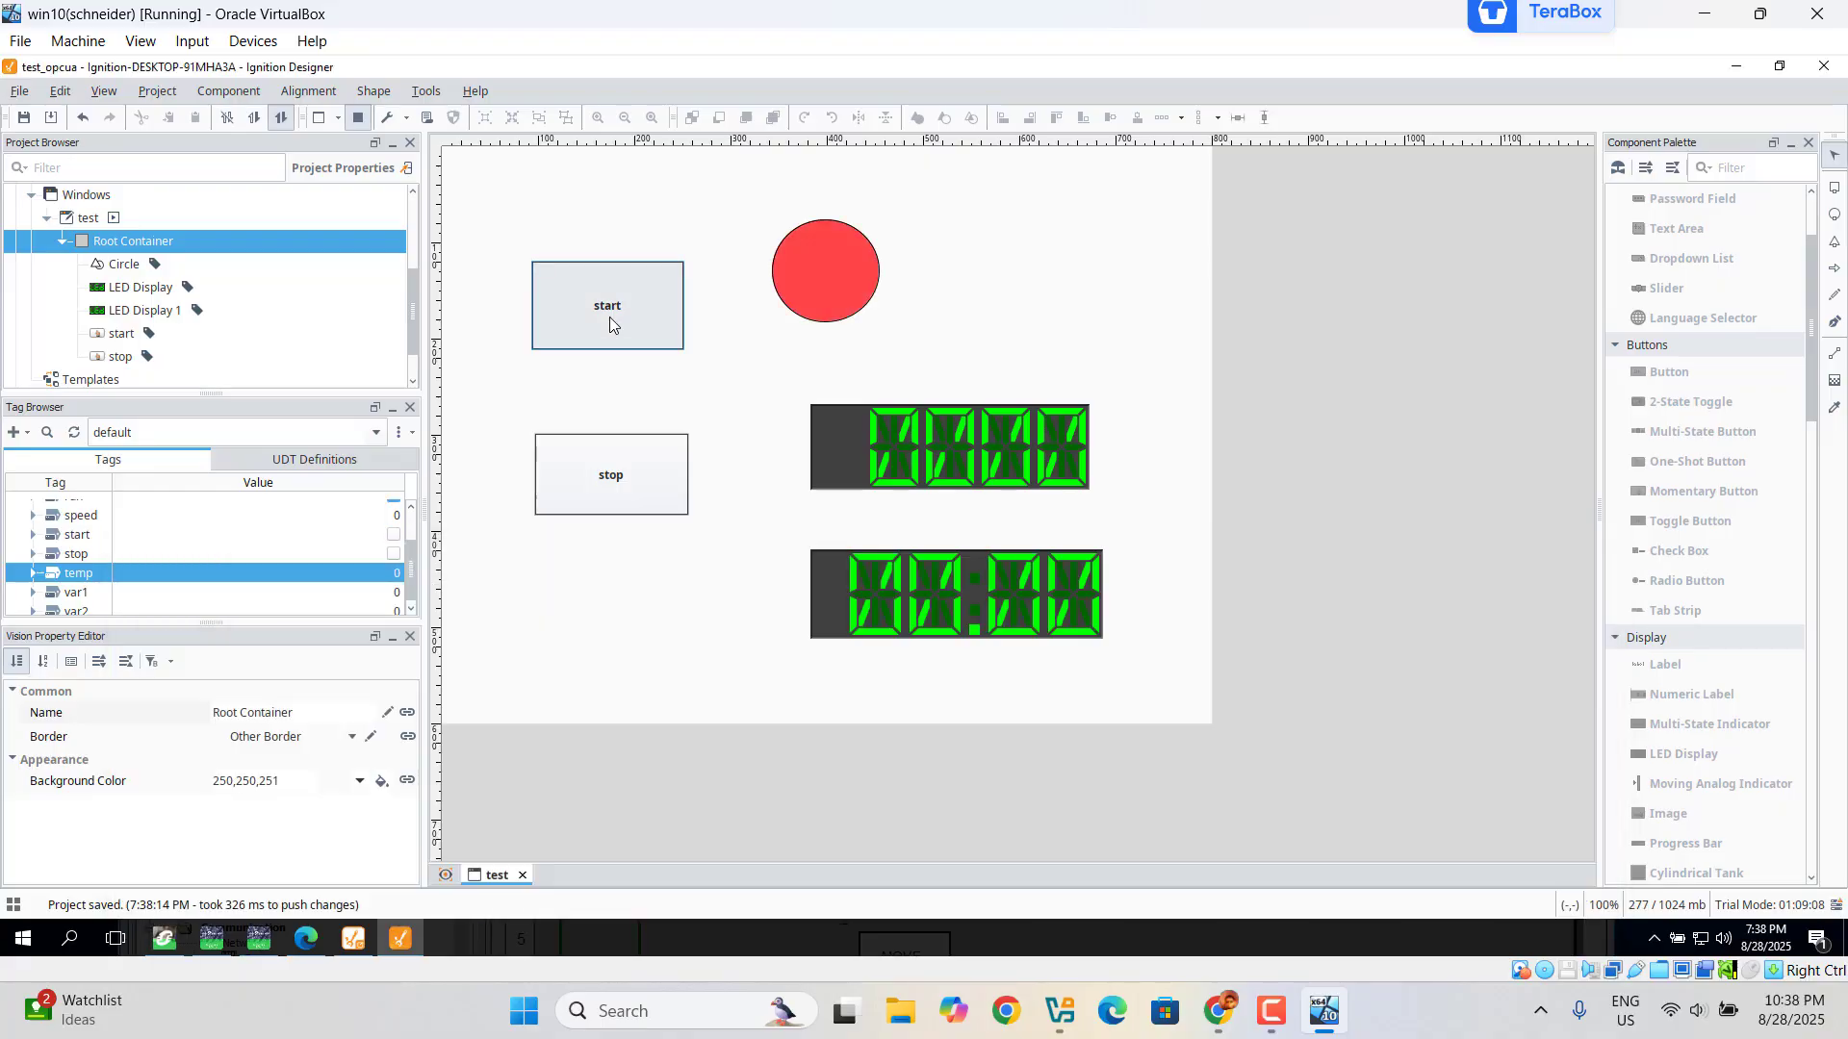
pyautogui.click(611, 491)
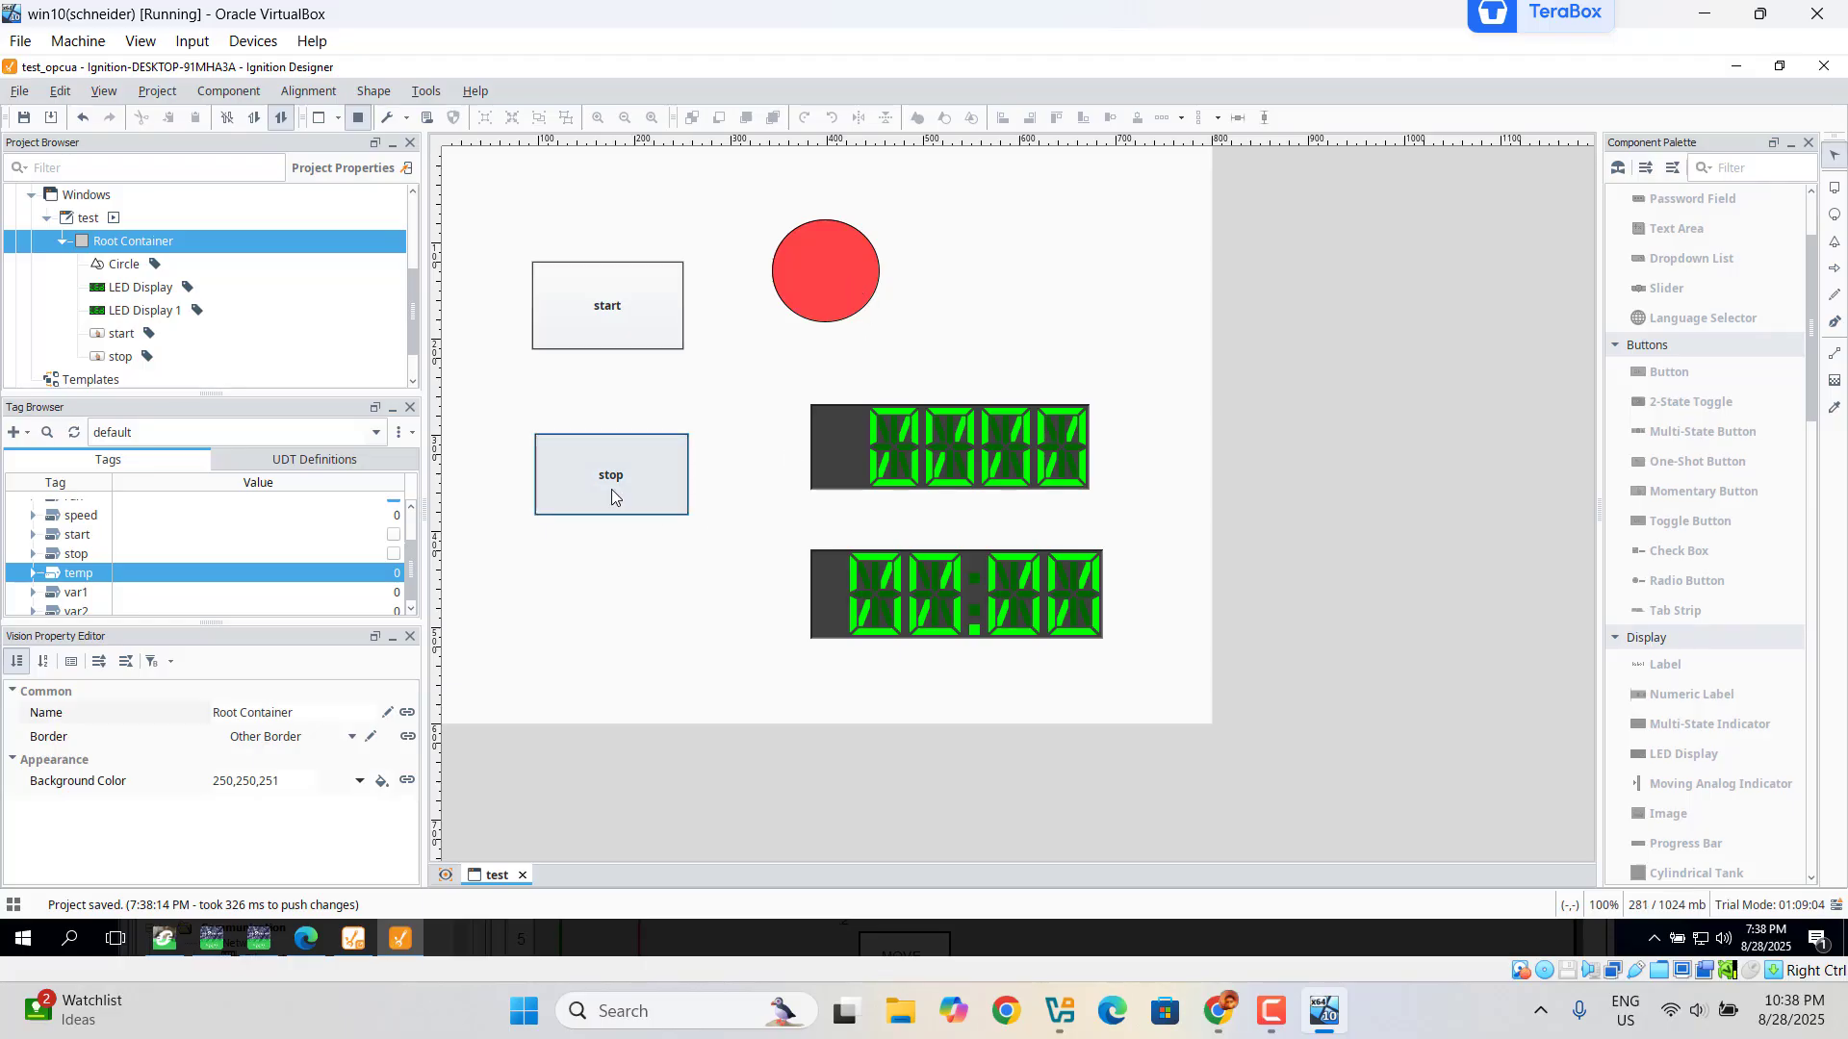
pyautogui.click(610, 289)
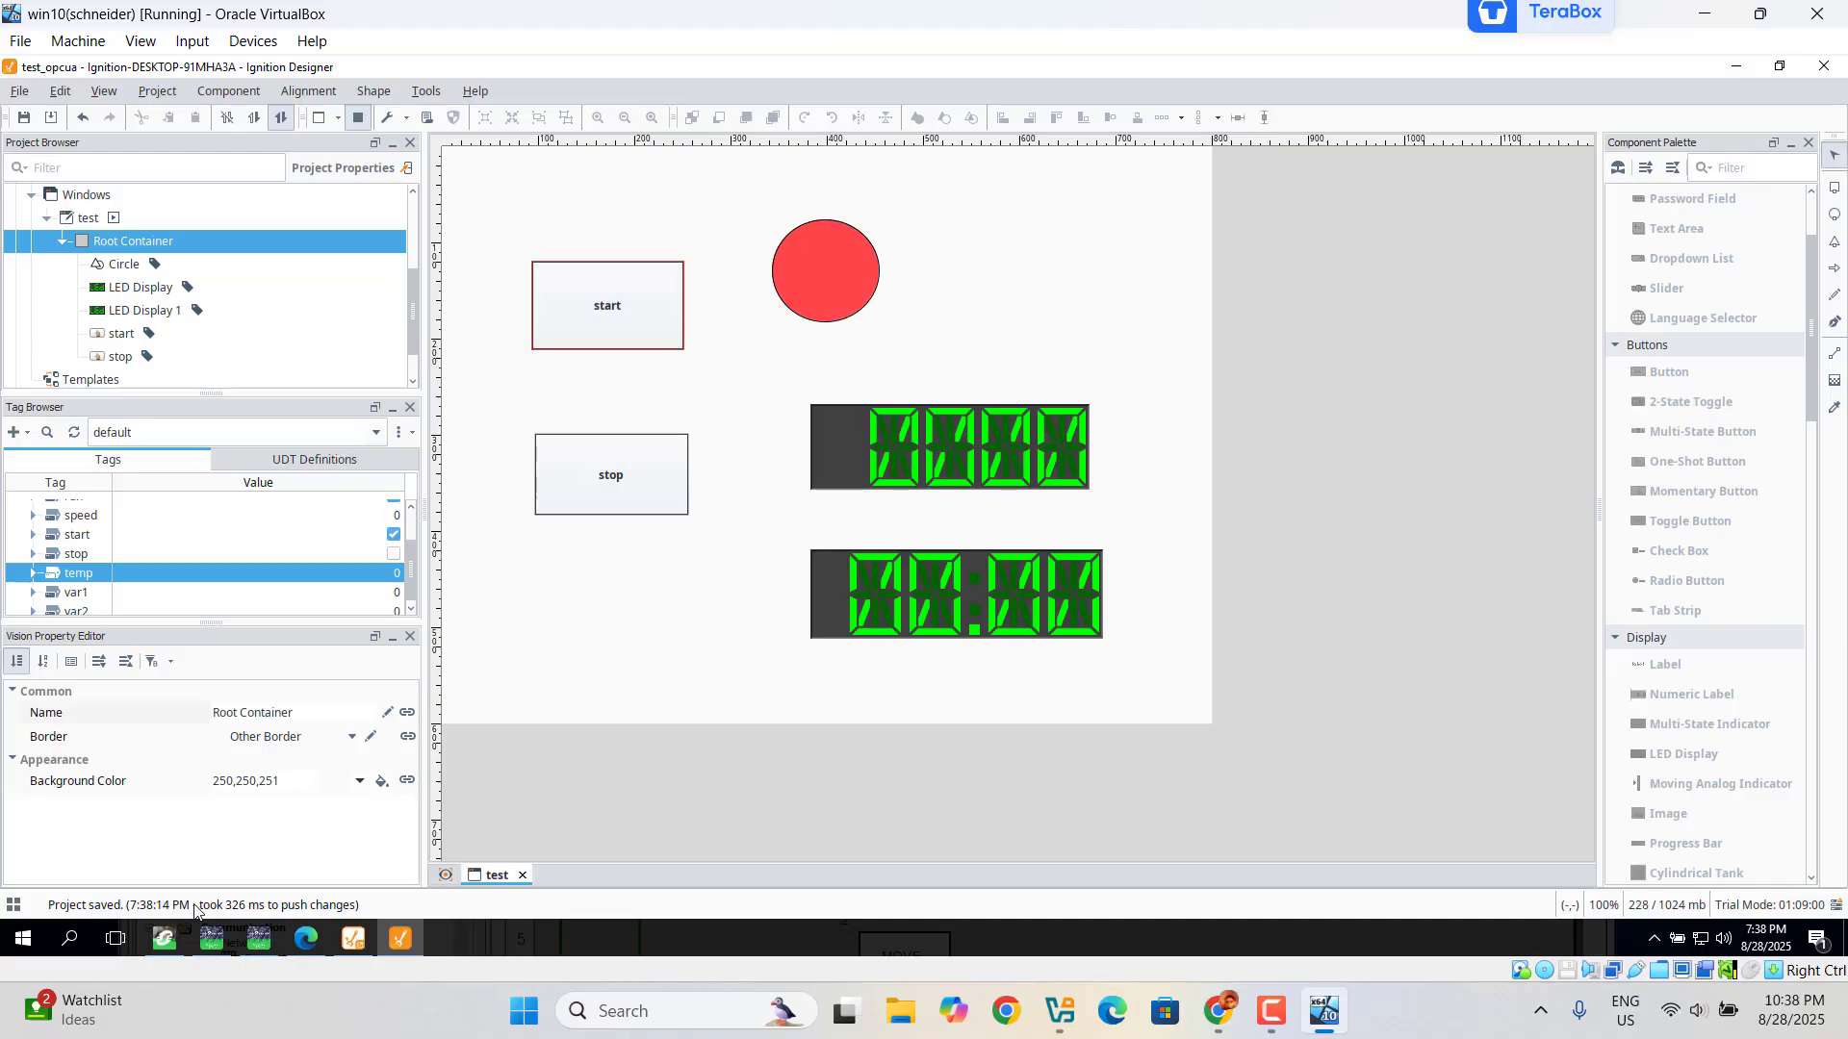
# Step: Open the Control Expert animation table and enable Modification mode
pyautogui.click(171, 943)
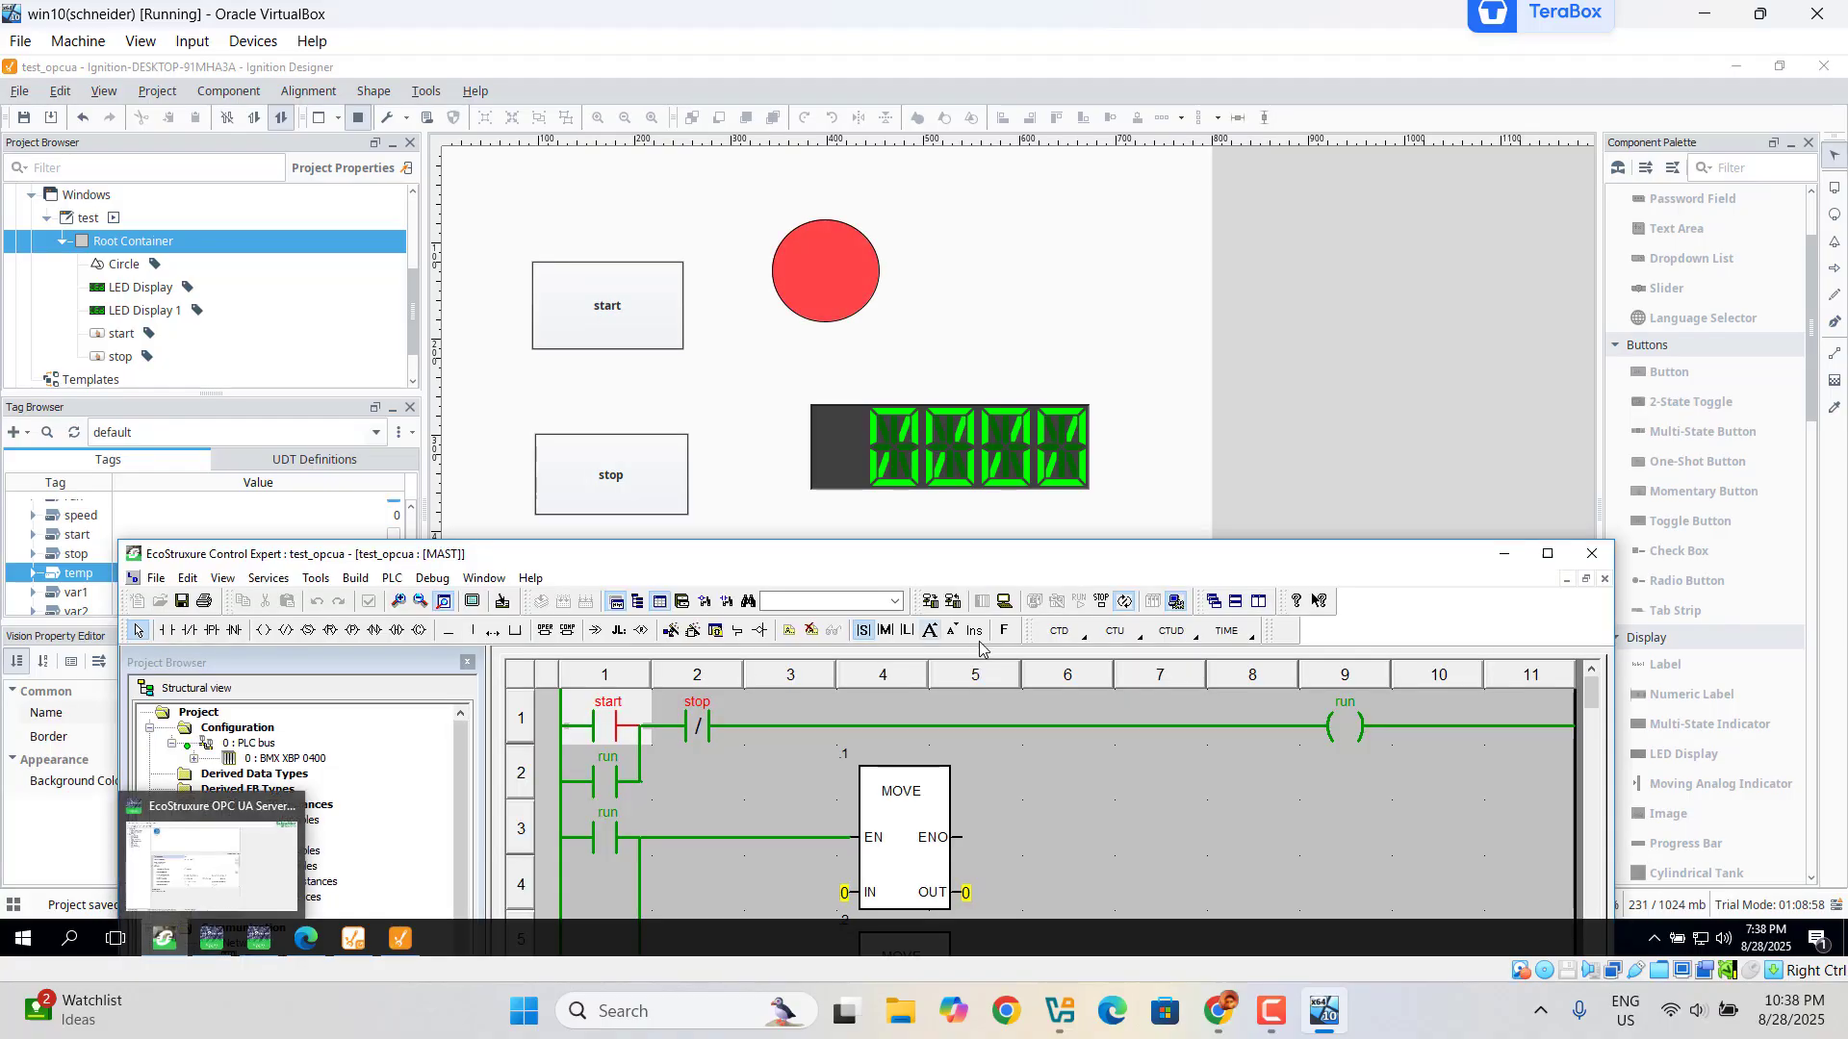
pyautogui.moveTo(1128, 555); pyautogui.dragTo(1144, 132)
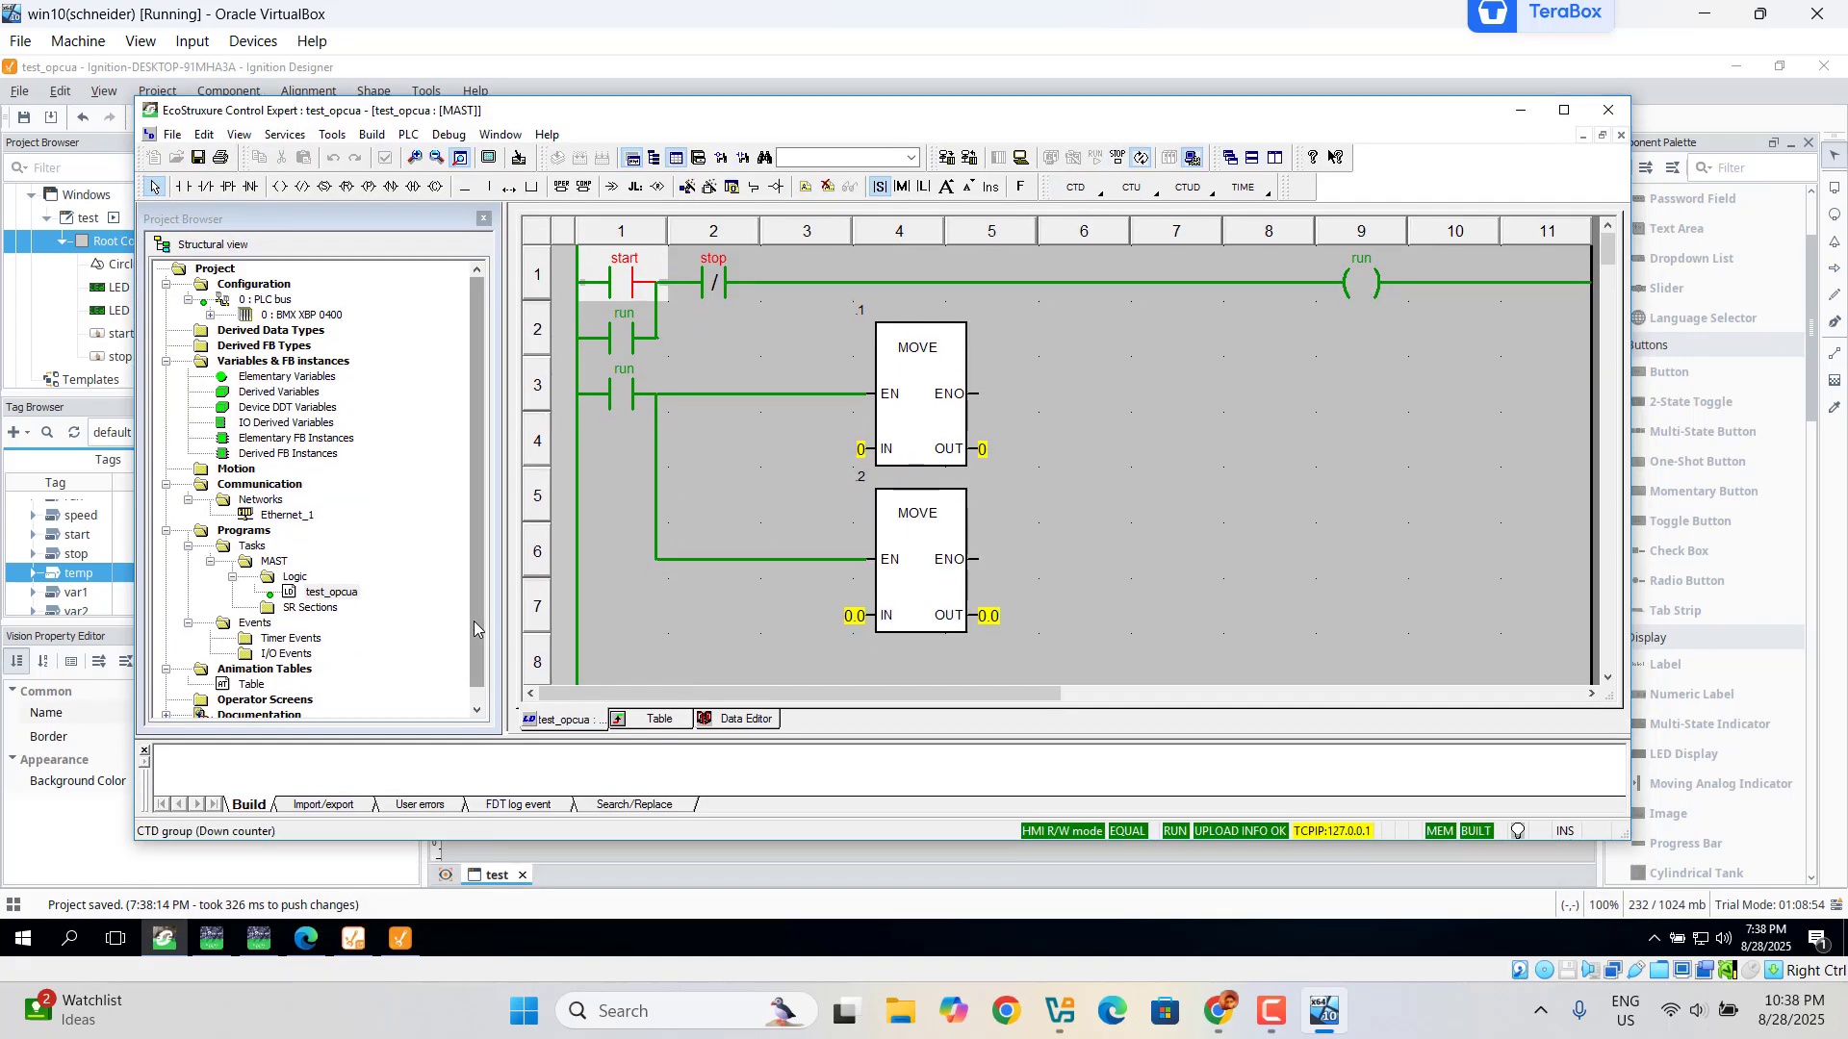
pyautogui.moveTo(473, 621); pyautogui.dragTo(457, 706)
pyautogui.doubleClick(251, 670)
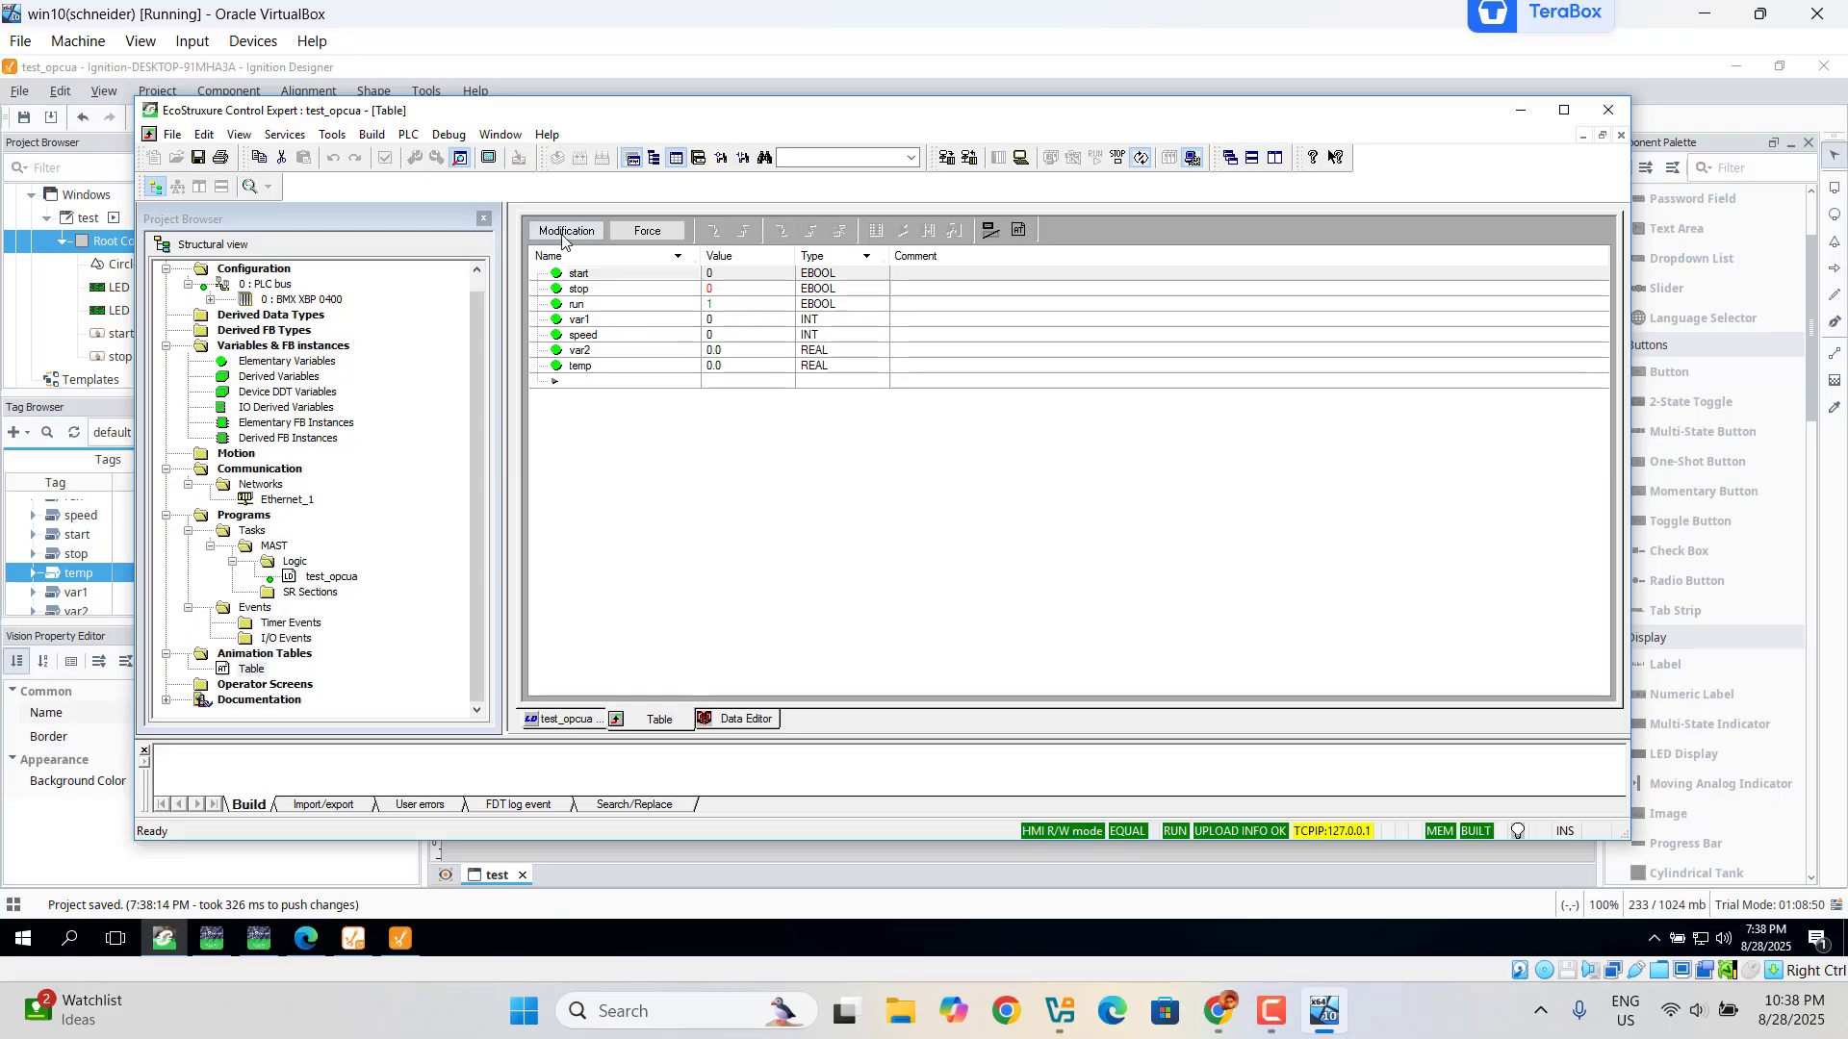
pyautogui.click(566, 233)
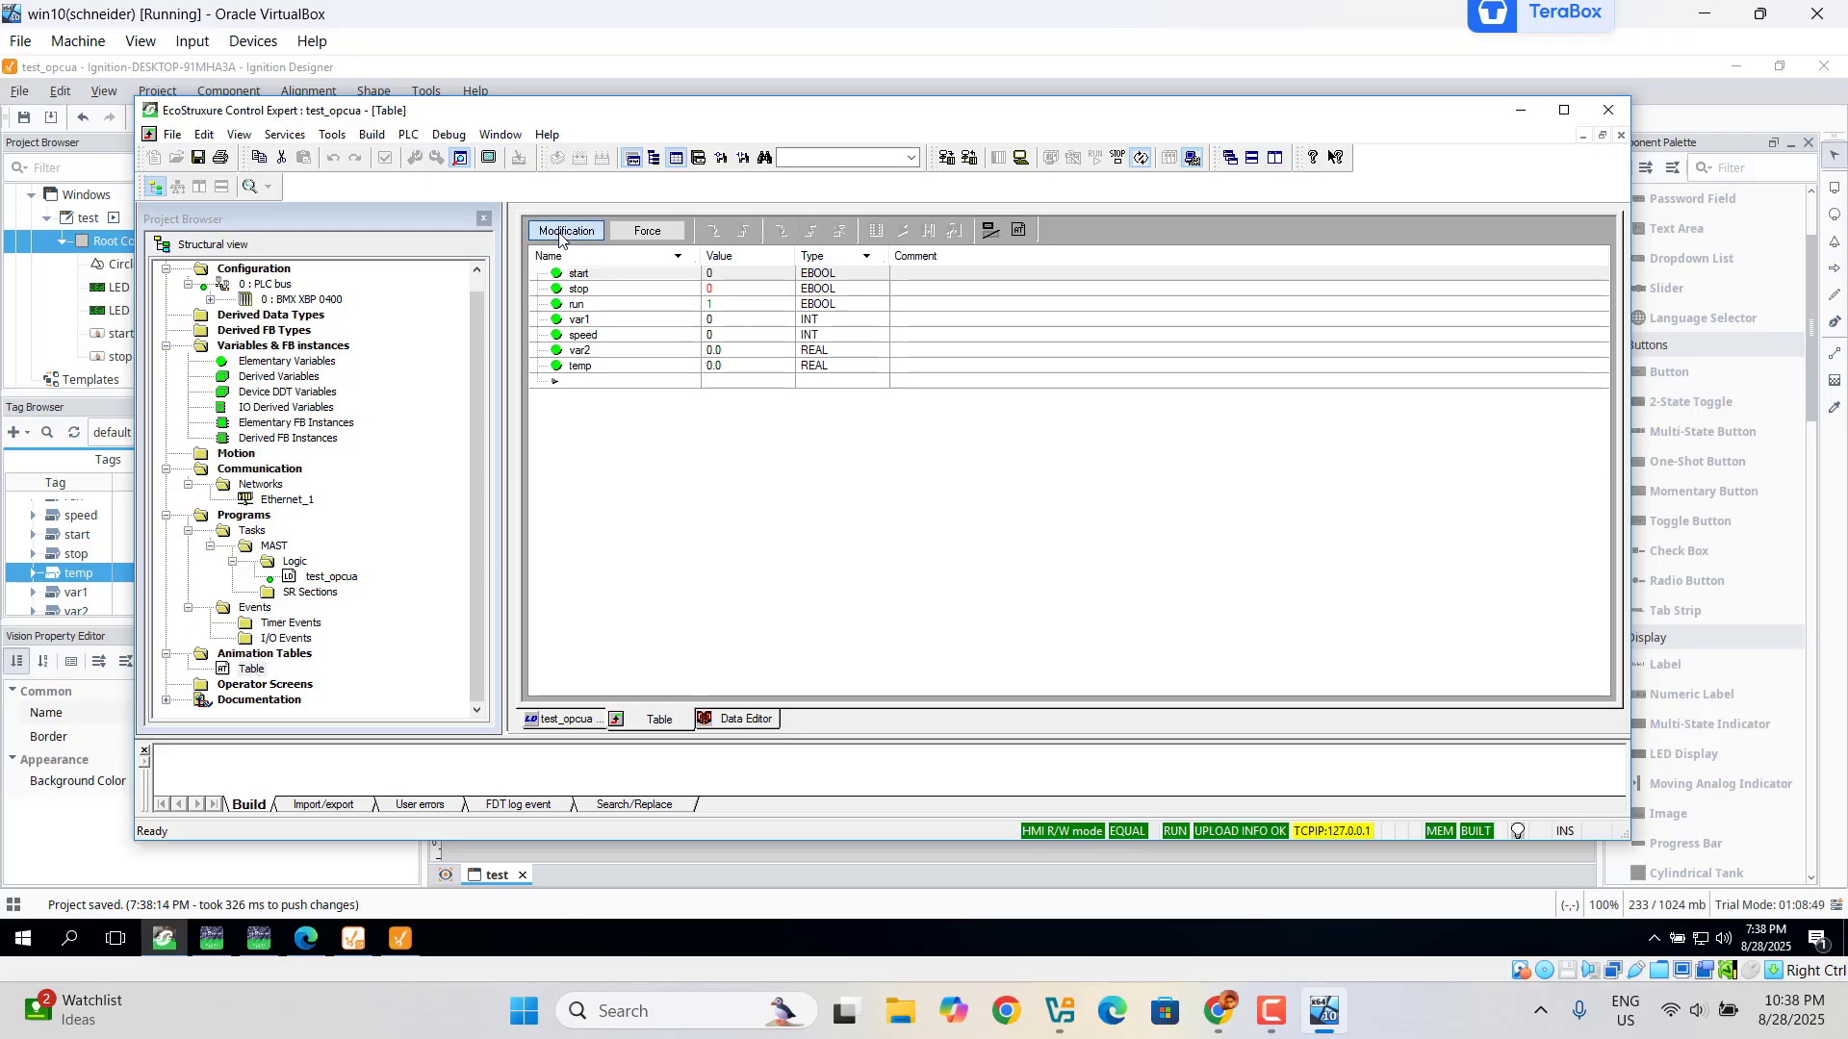
# Step: Set var1 to 345 and var2 to 78.19 in the animation table
pyautogui.doubleClick(732, 320)
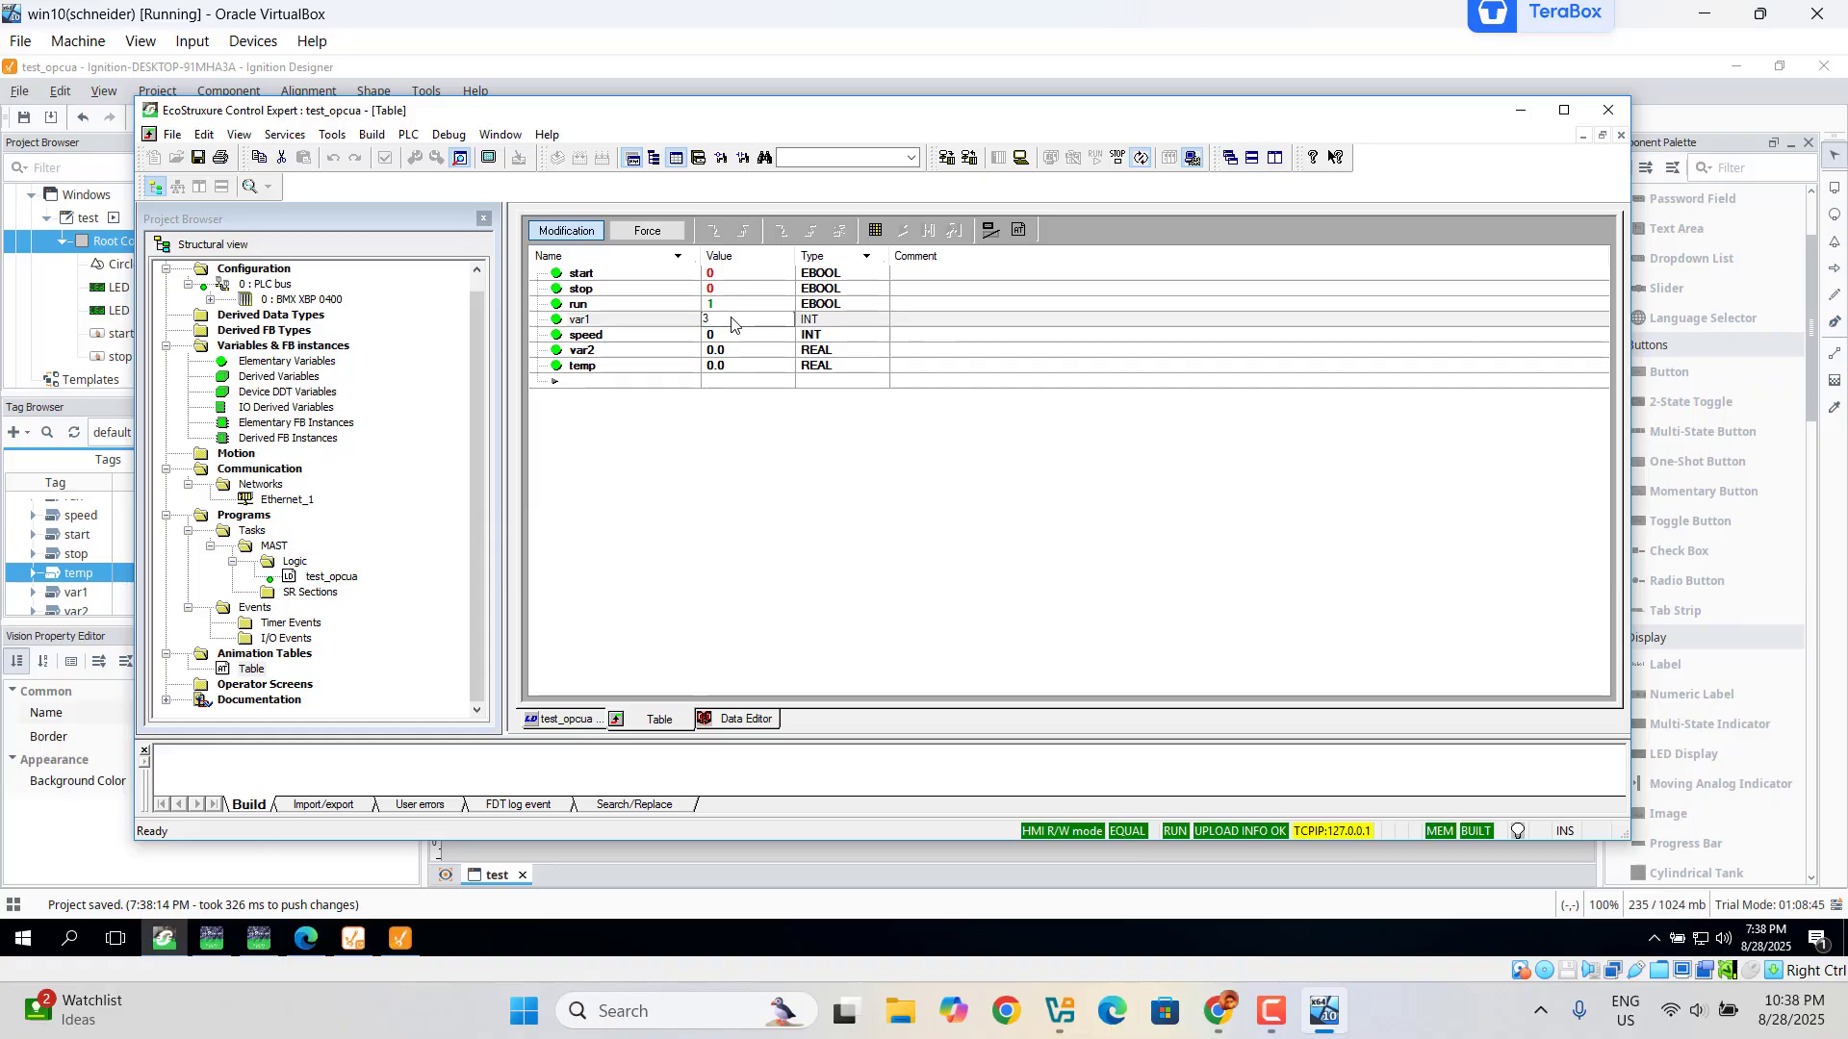
pyautogui.write('345')
pyautogui.press('Return')
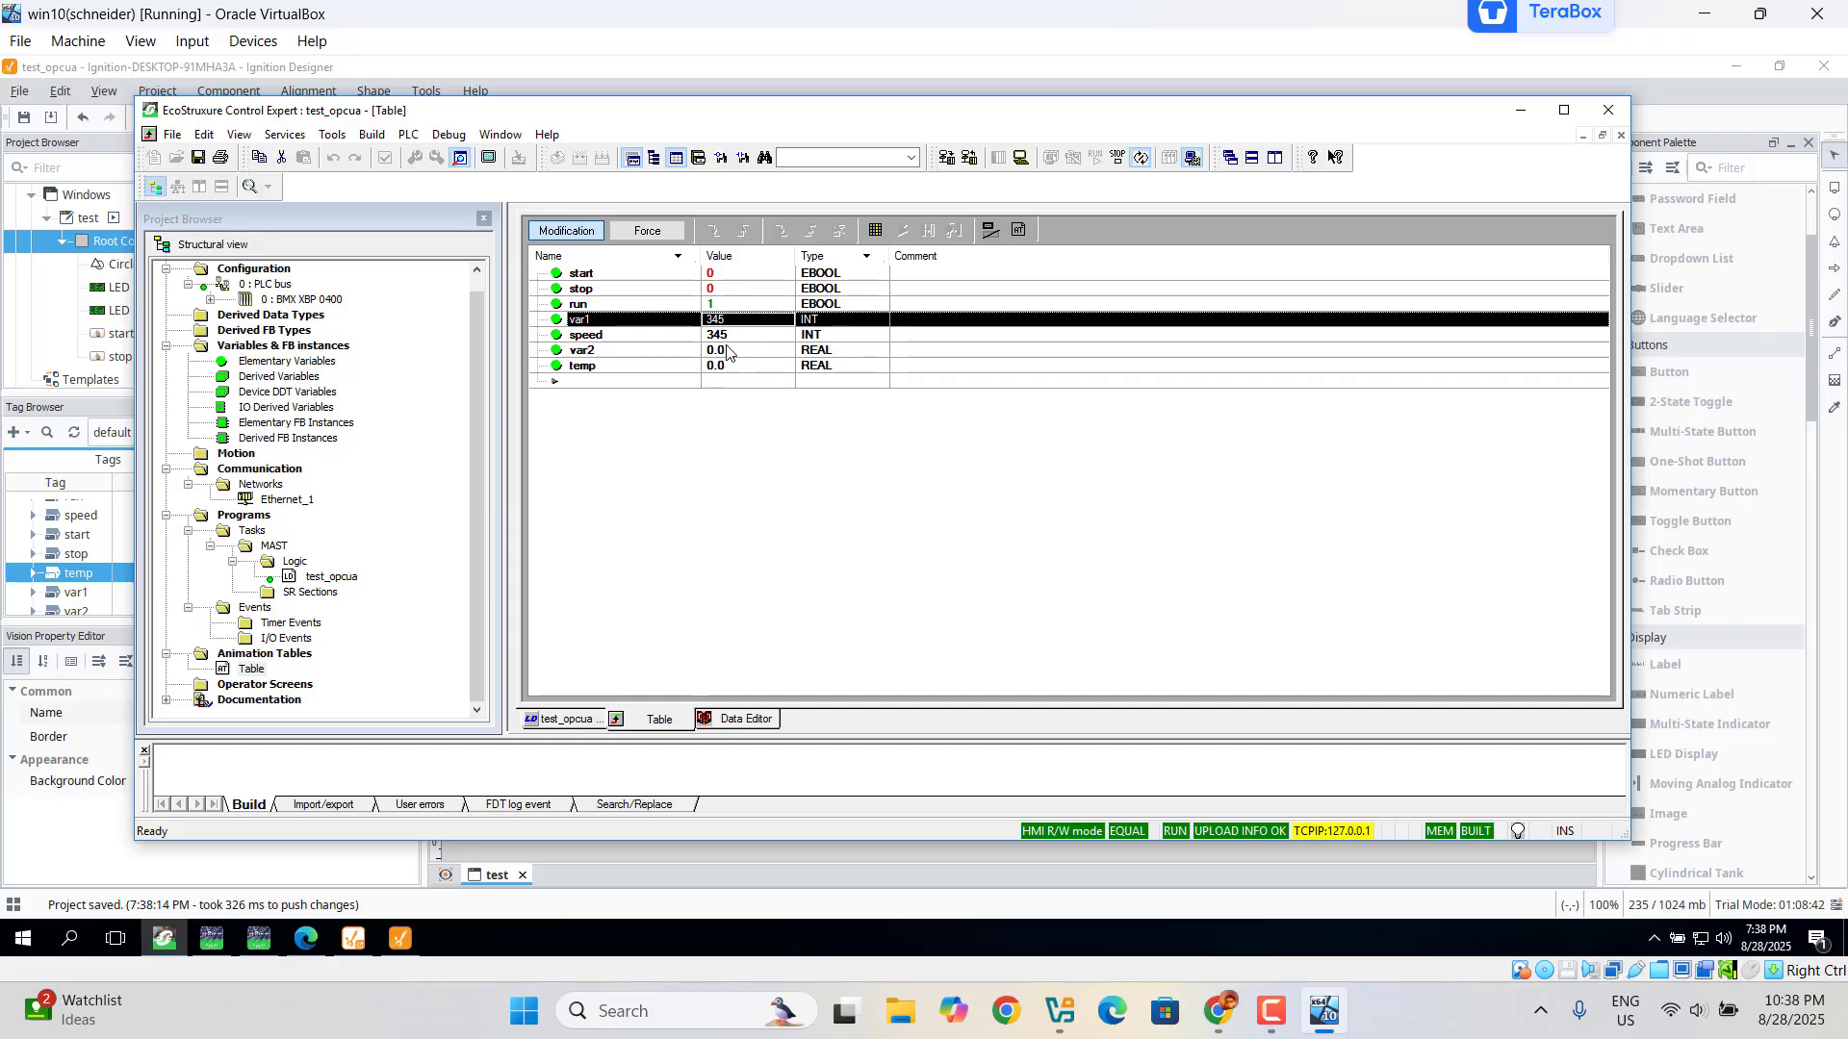
pyautogui.doubleClick(726, 352)
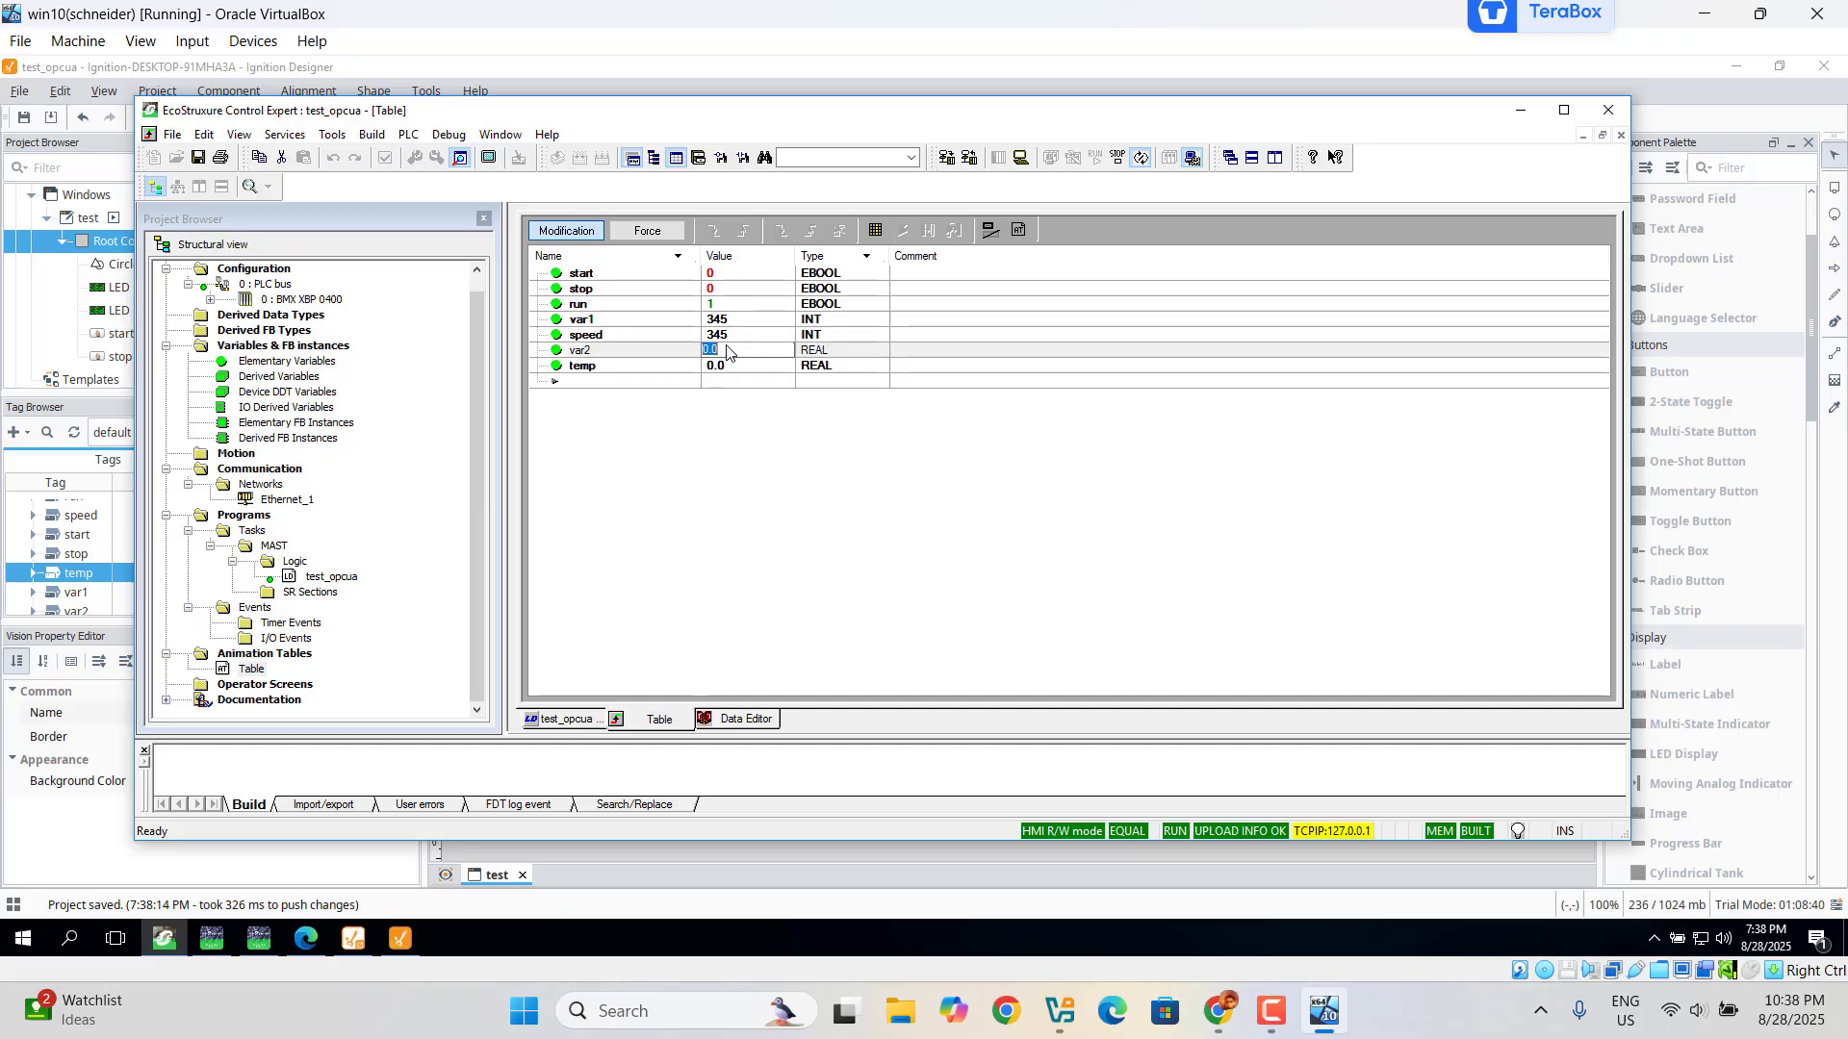
pyautogui.write('78.1')
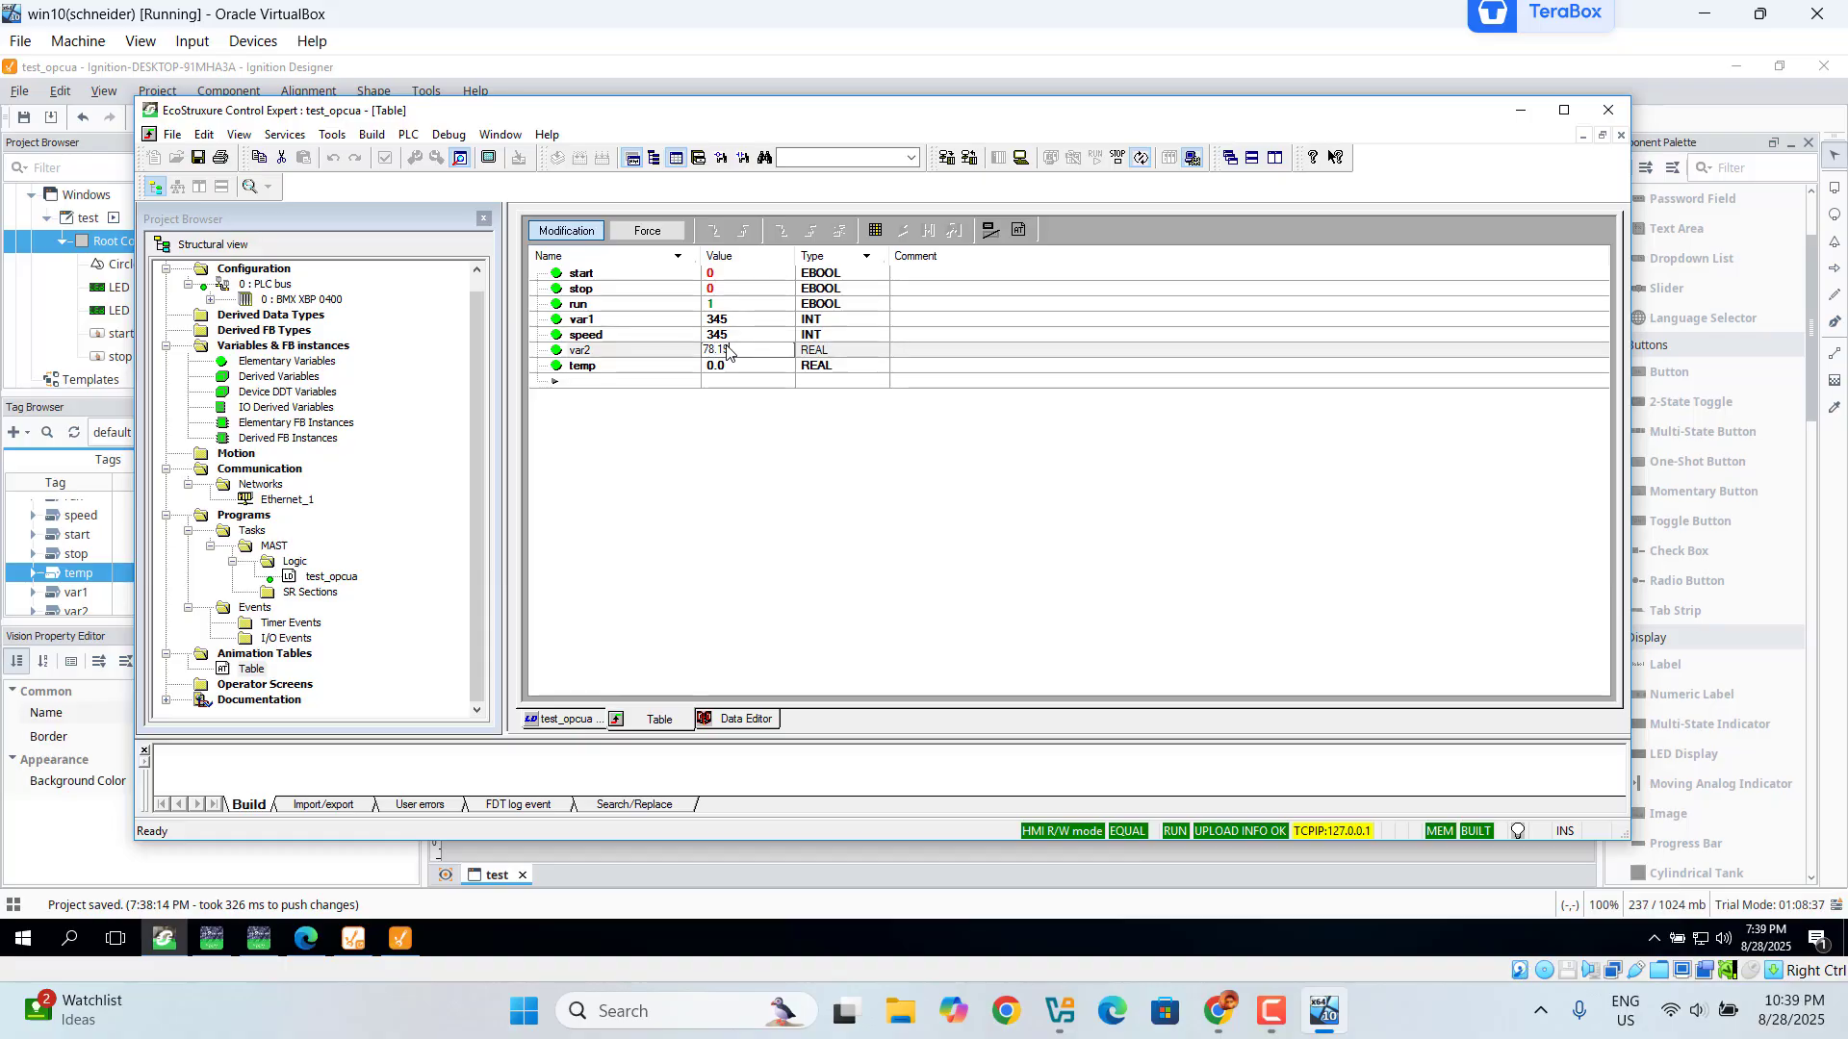
pyautogui.write('9')
pyautogui.press('Return')
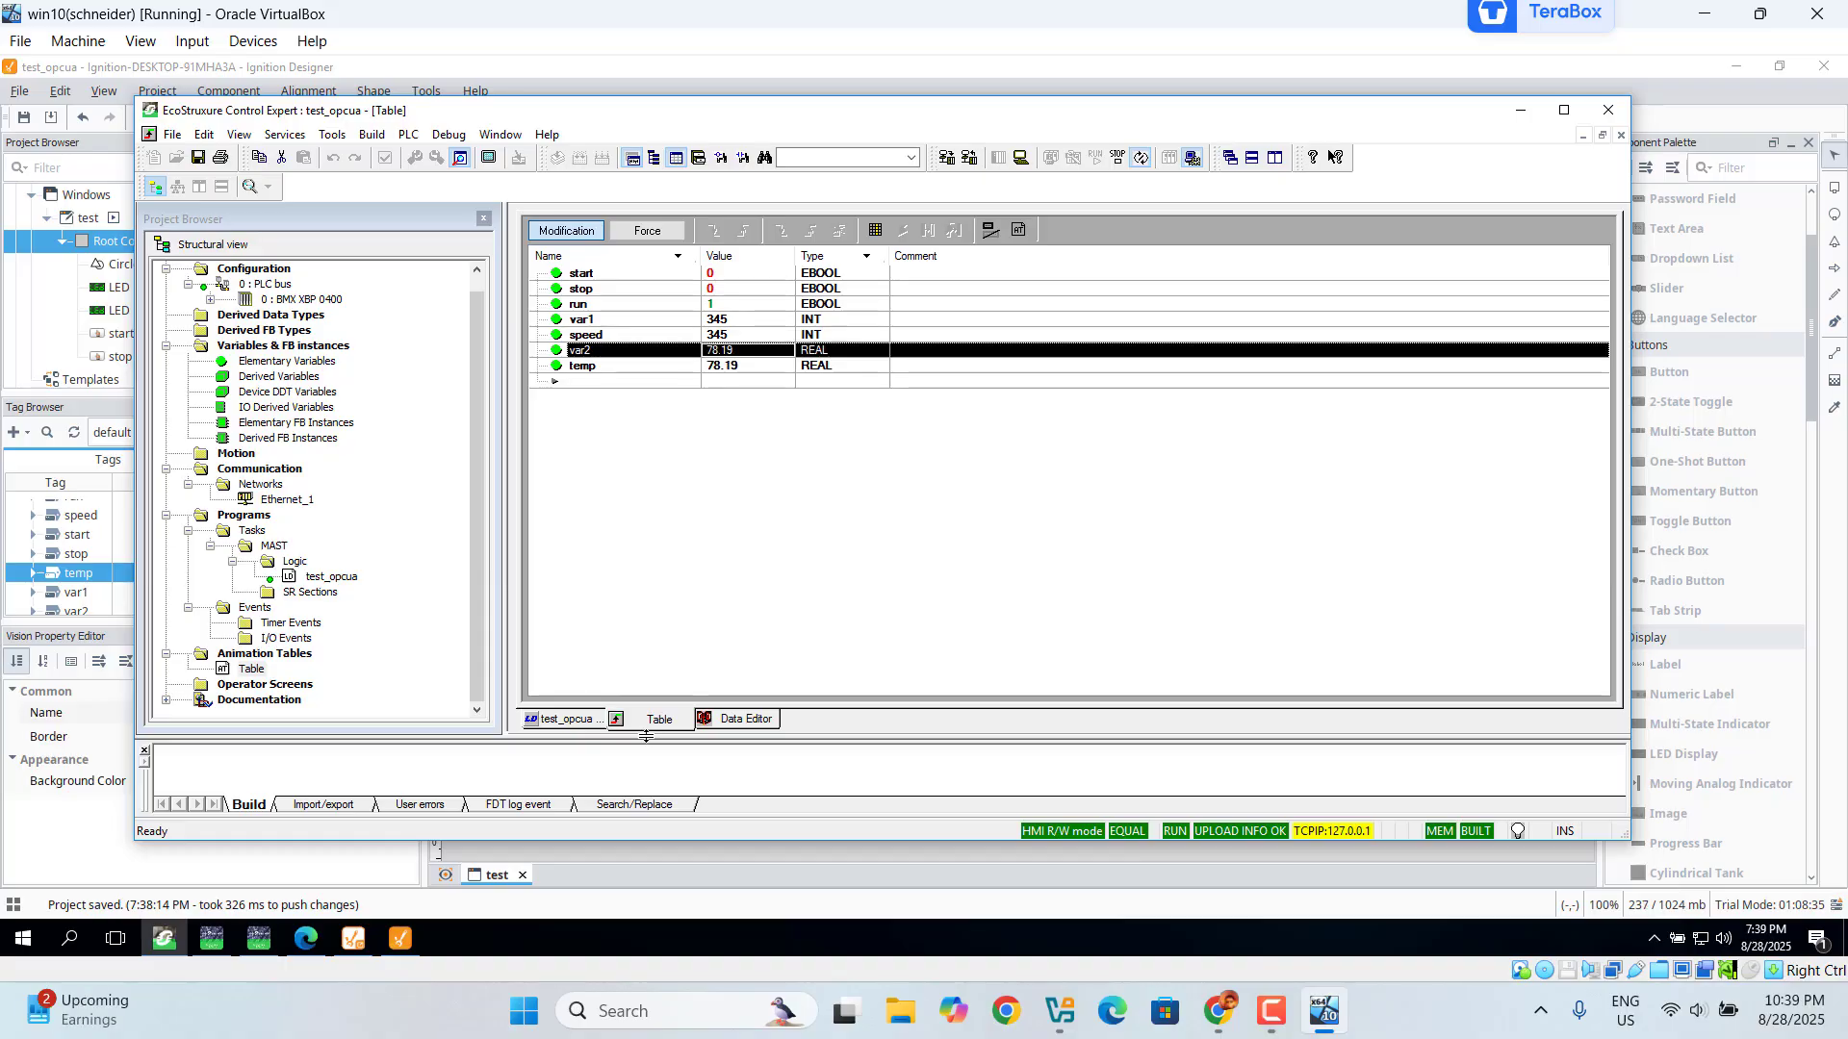
# Step: Check the Ignition LED displays read 0345 and 78.19, and minimize Control Expert
pyautogui.click(400, 950)
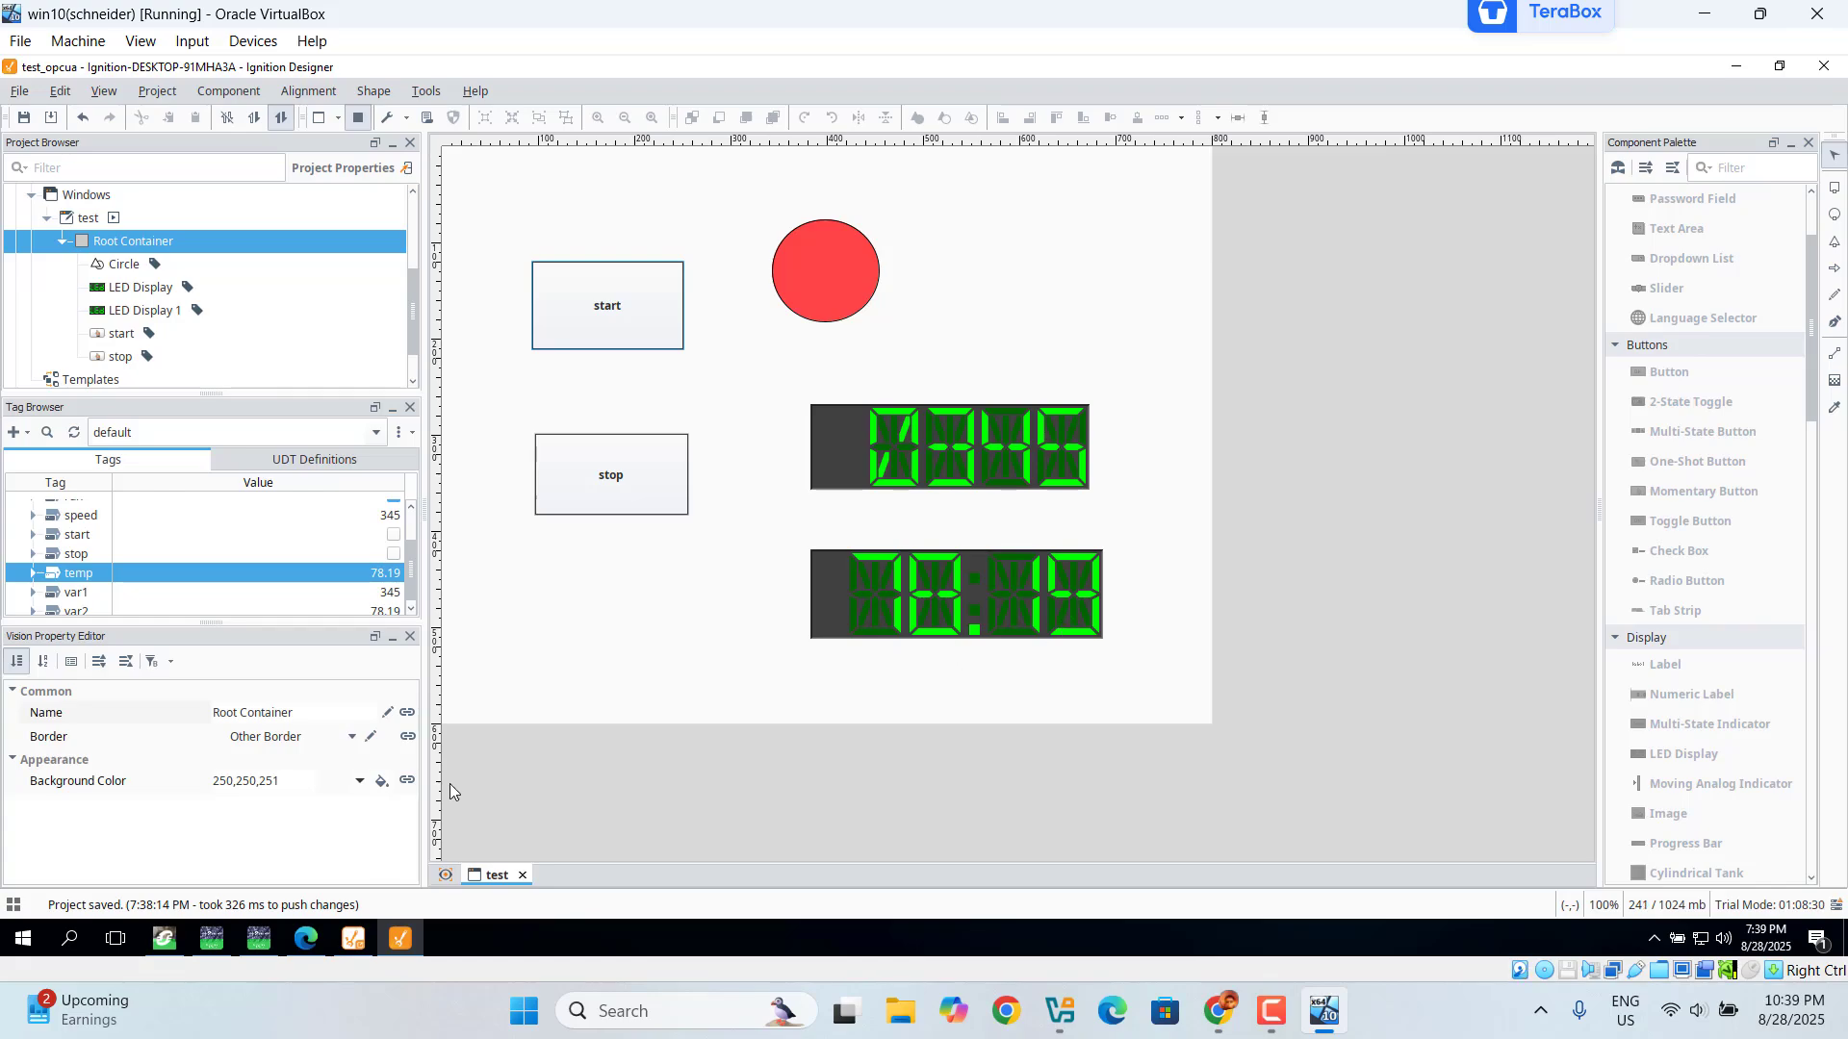
pyautogui.click(164, 943)
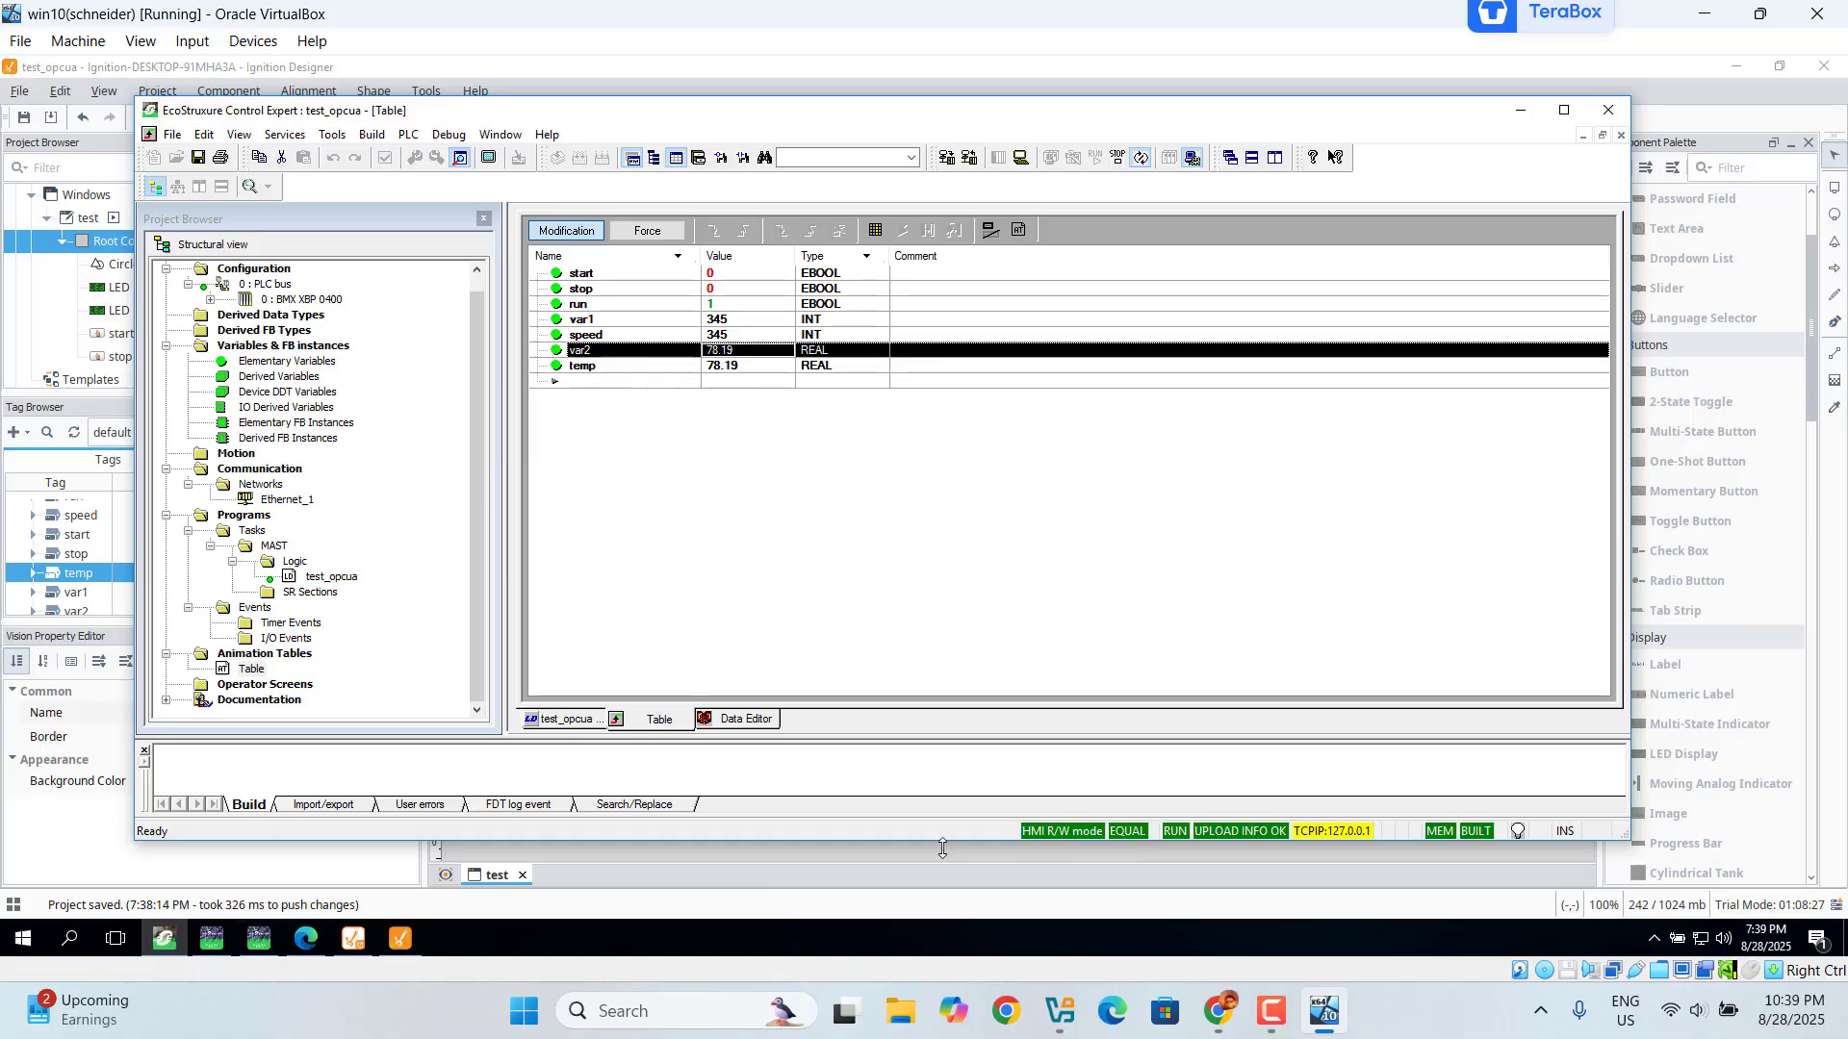
pyautogui.click(1521, 112)
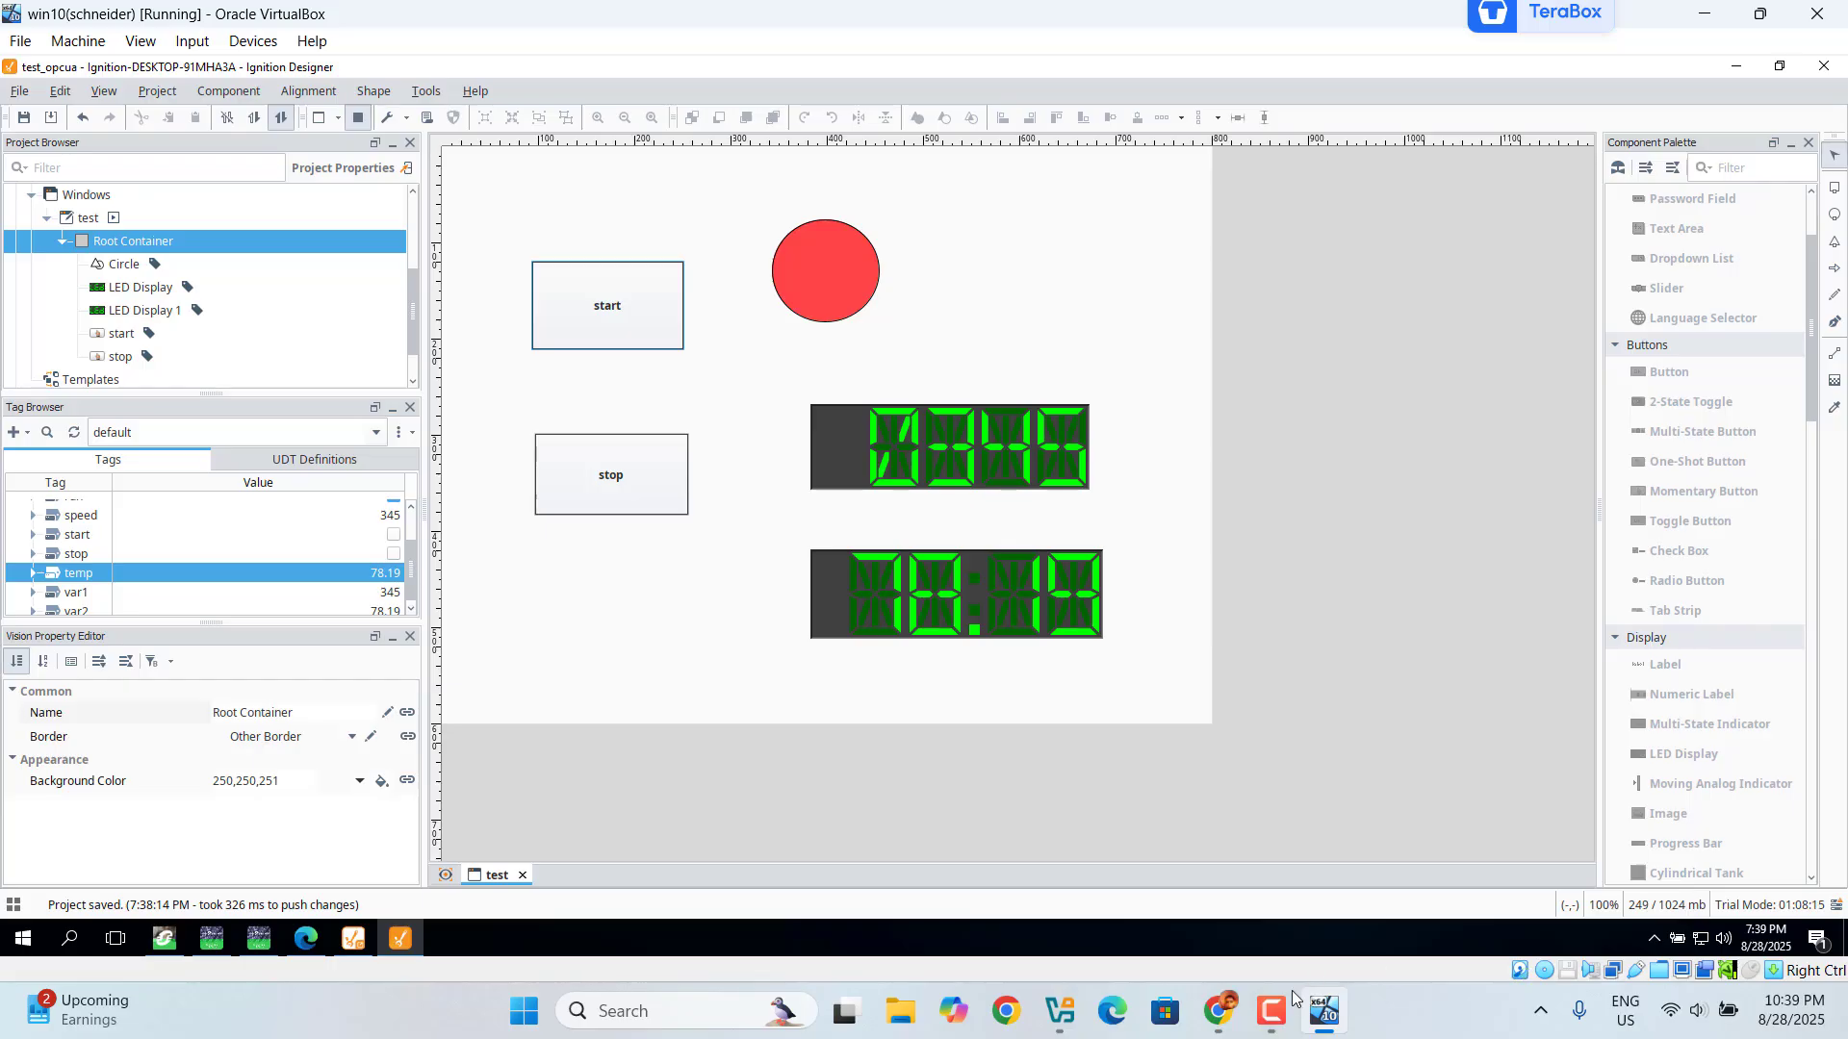
pyautogui.click(1283, 1013)
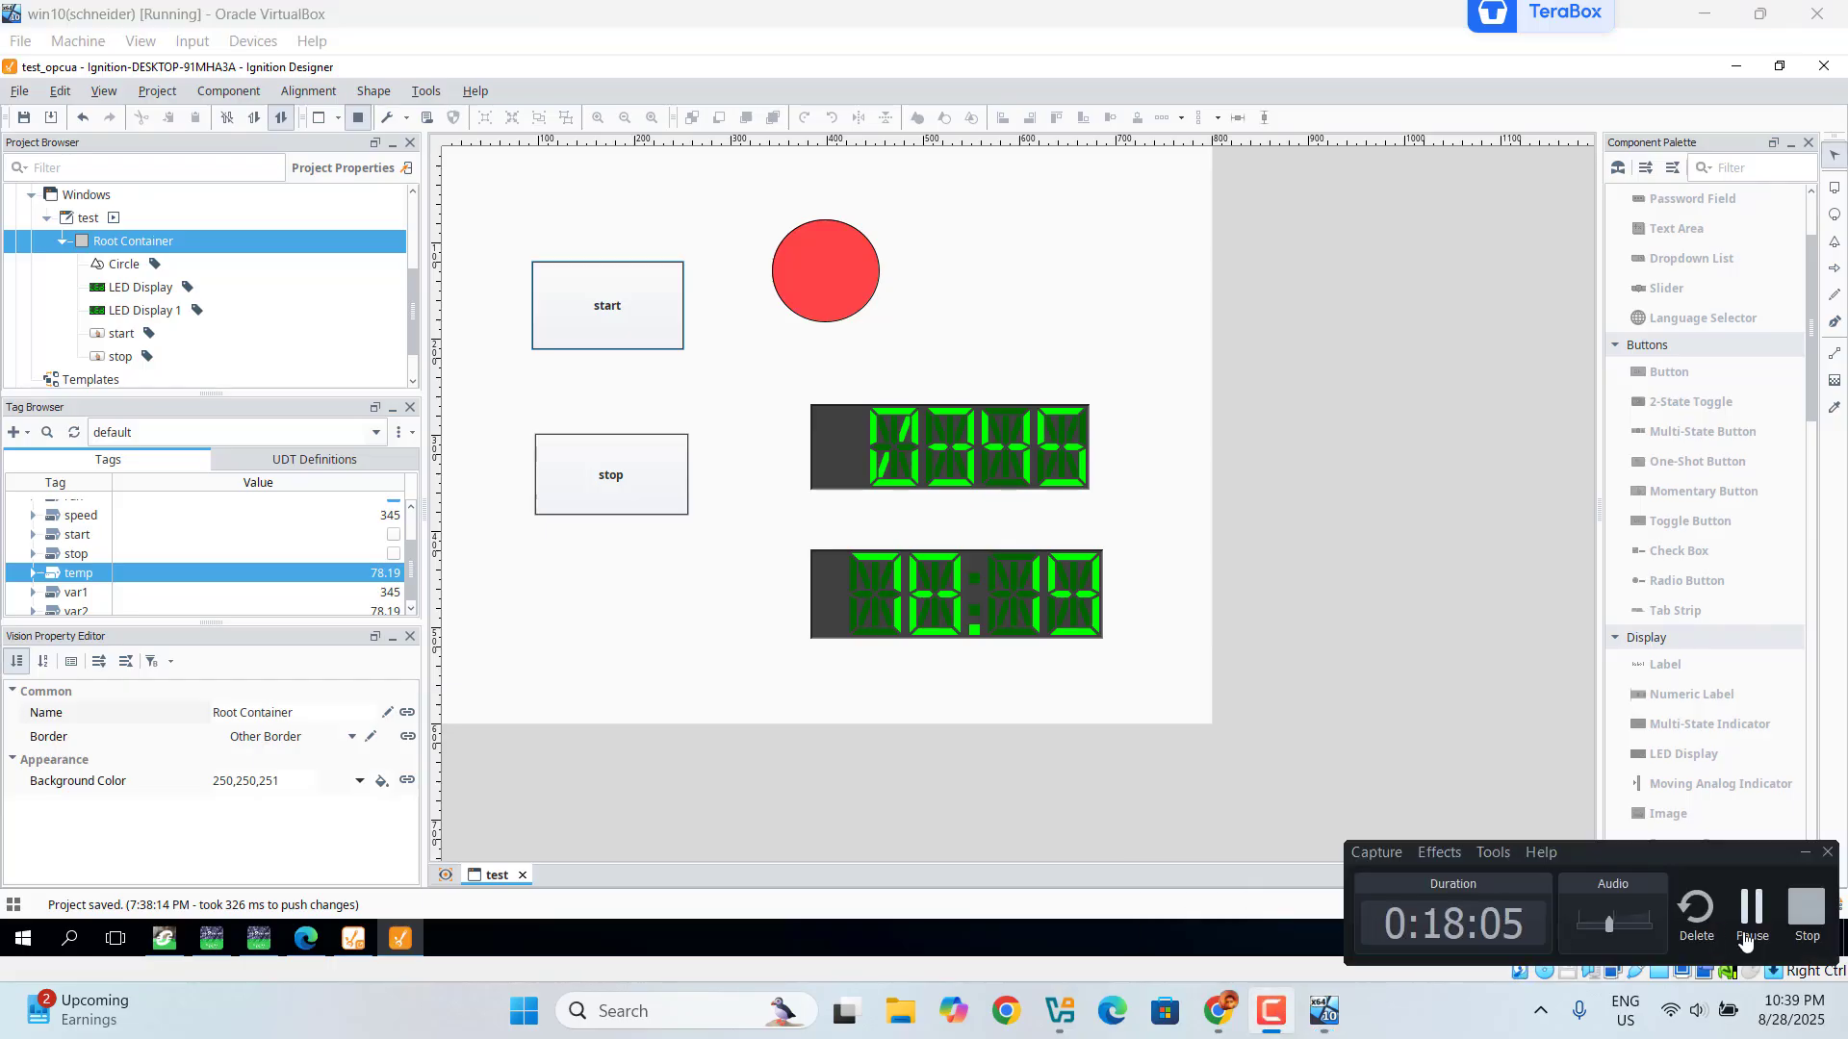